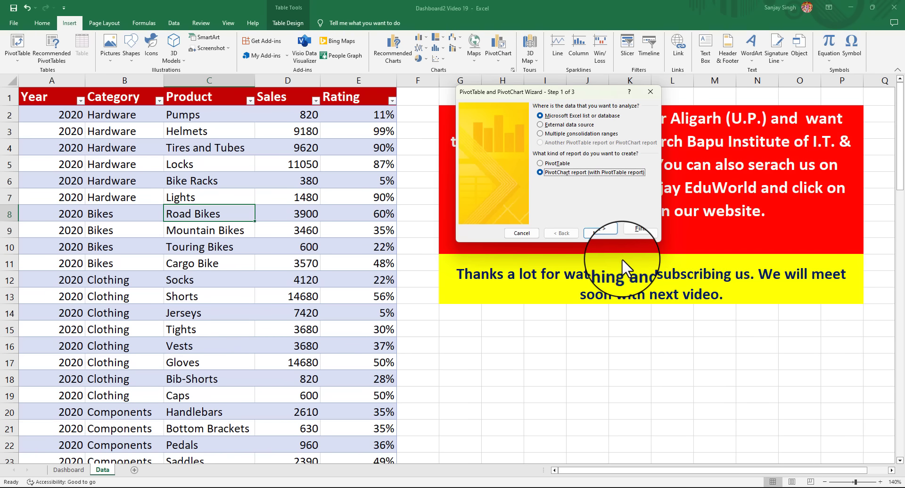
Create a PivotChart with a PivotTable from the range A1:E76 of the Data sheet on a new worksheet
left_click(600, 232)
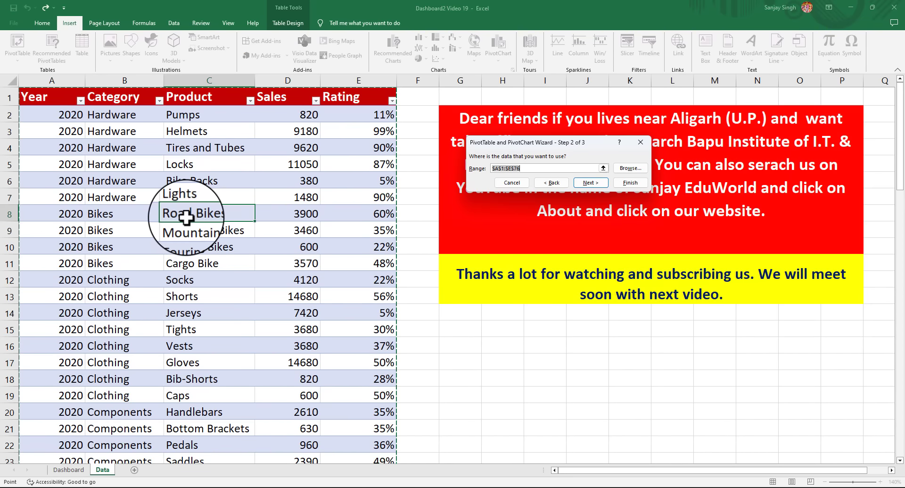
left_click(588, 183)
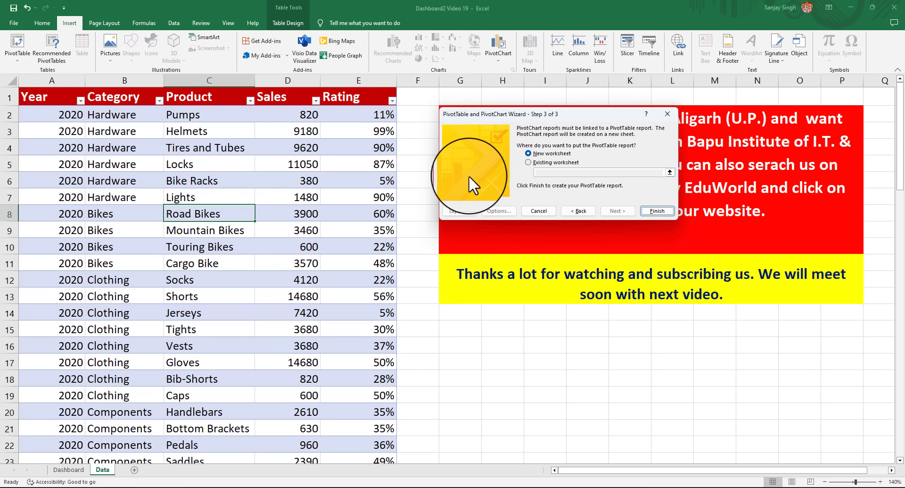
left_click(661, 211)
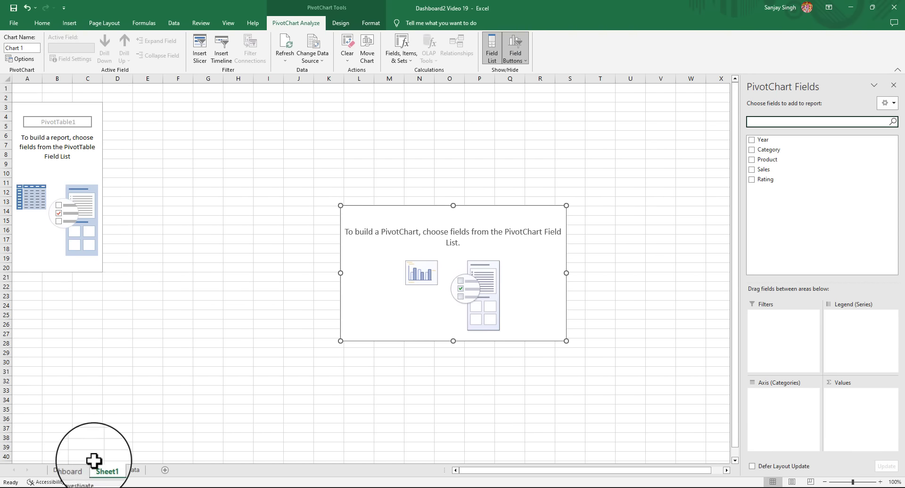
Rename the new pivot worksheet as Working
right_click(102, 470)
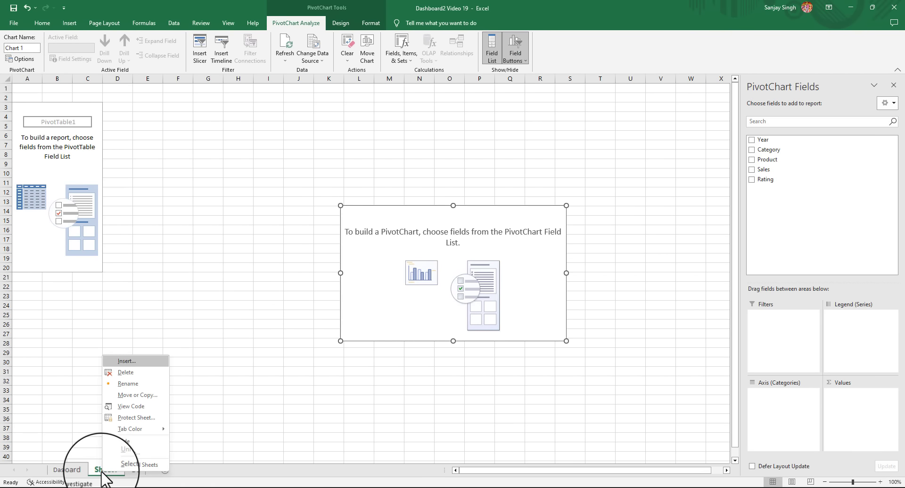
left_click(128, 382)
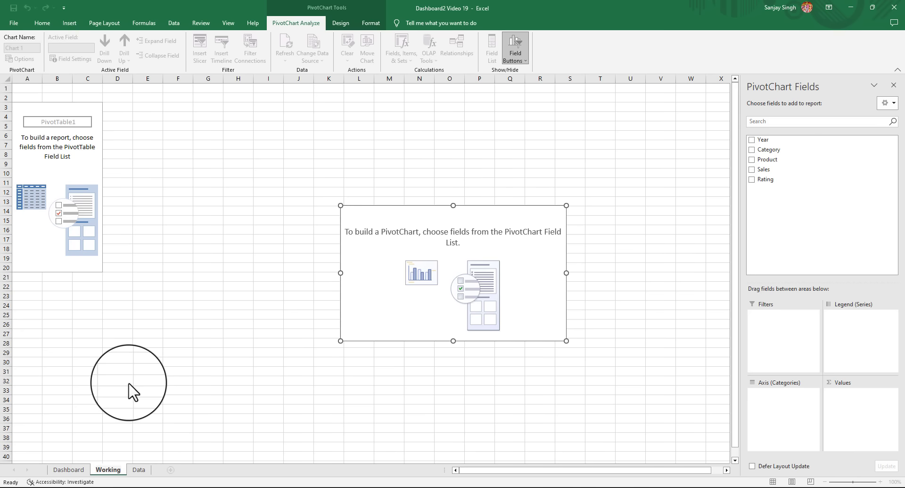
left_click(130, 383)
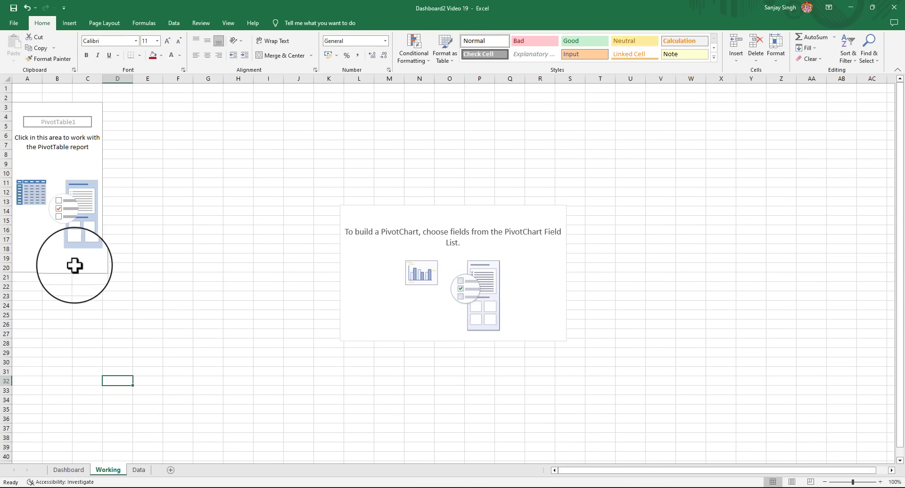
Move the empty PivotChart beside the PivotTable so that its upper corner starts around cell F3
left_click(377, 314)
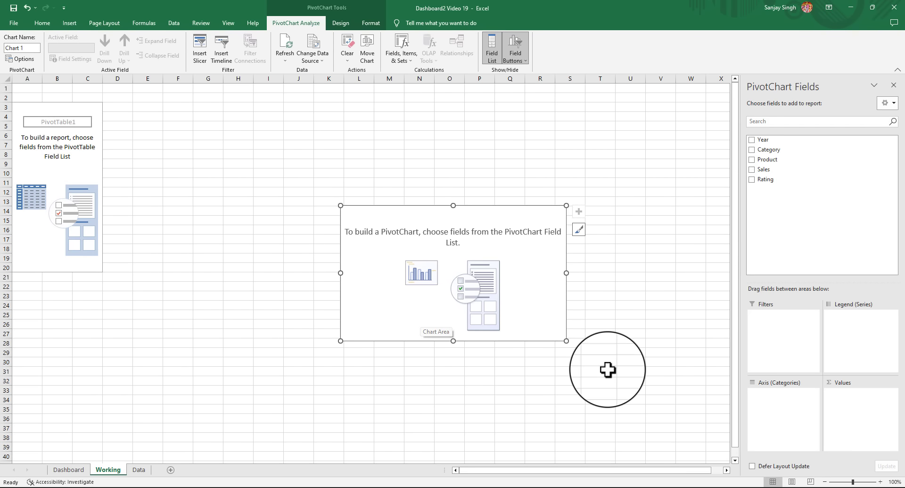
left_click(880, 481)
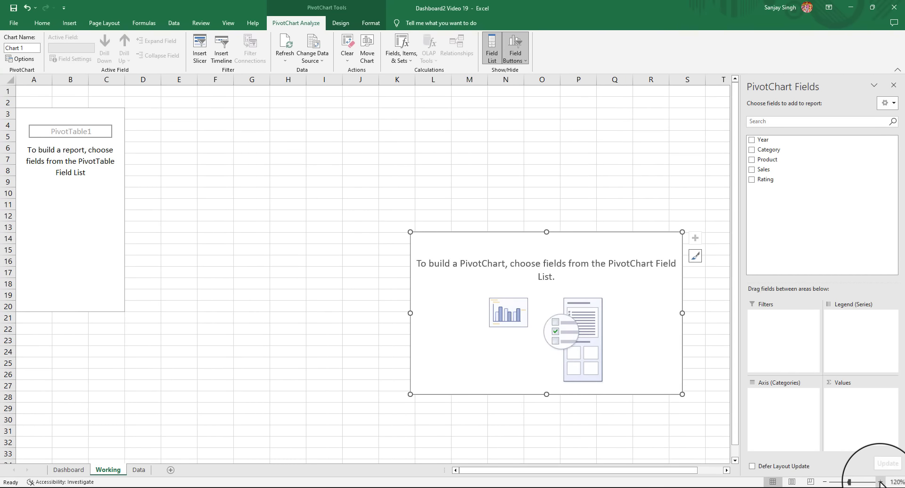
left_click(880, 482)
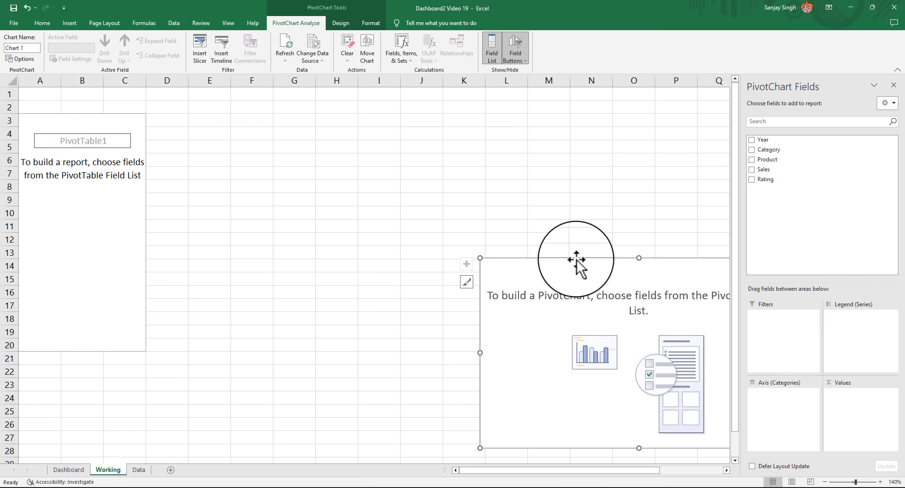
left_click_drag(576, 258, 332, 125)
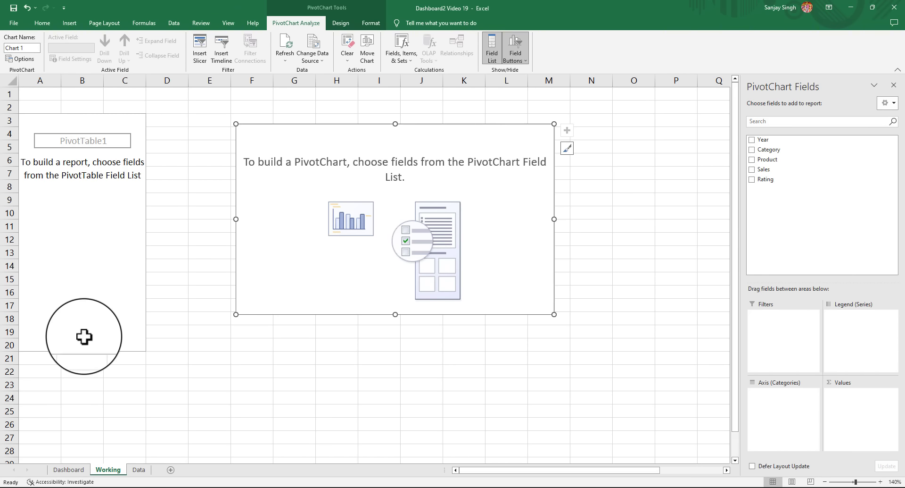
Add Category and Product to the PivotChart's axis categories and Sales to its values
left_click(78, 258)
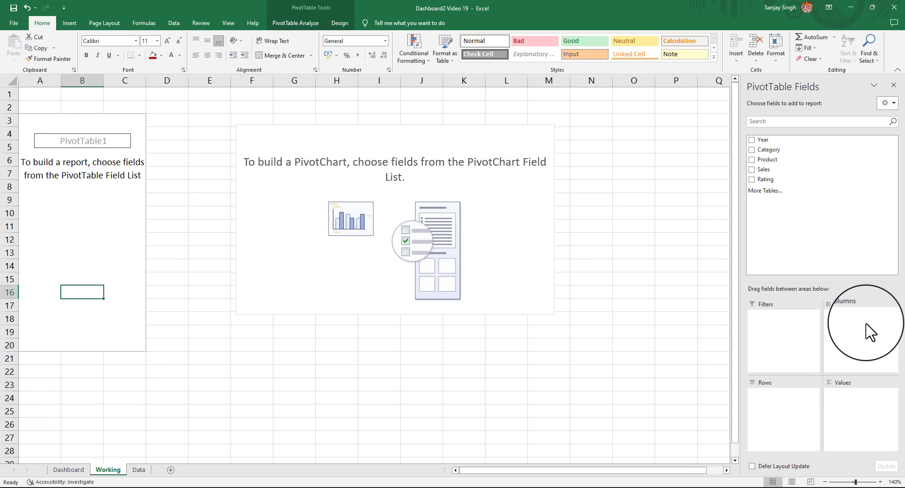
left_click(501, 236)
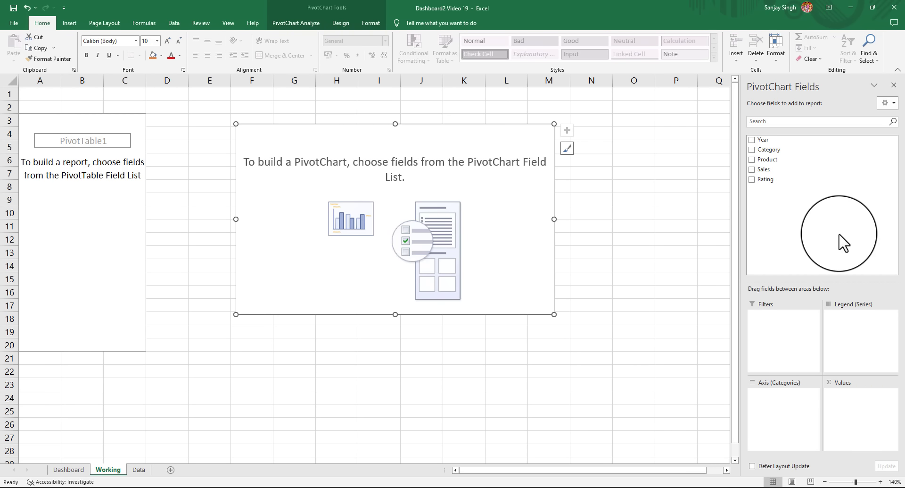
left_click_drag(773, 156, 792, 409)
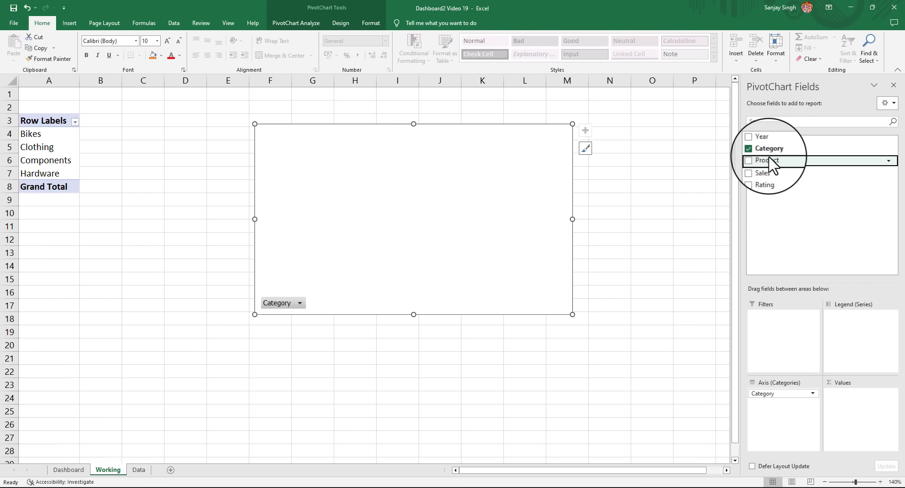
left_click_drag(771, 163, 802, 417)
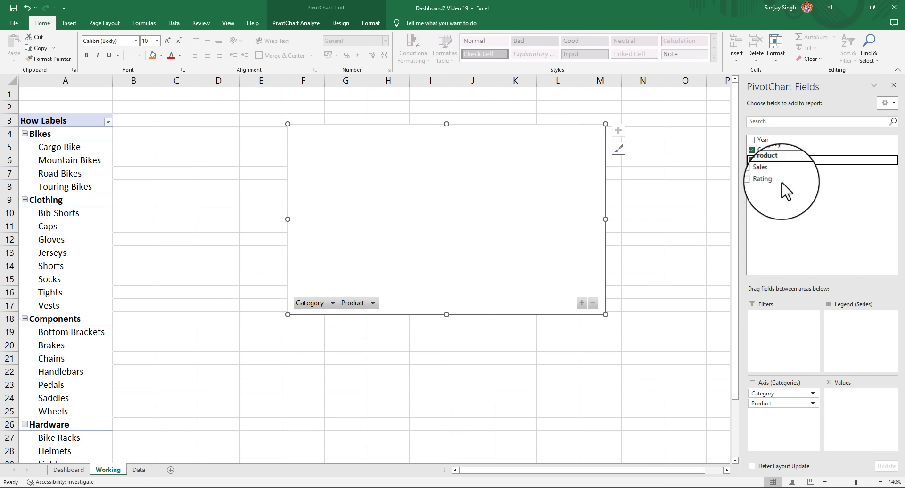
left_click_drag(769, 176, 863, 425)
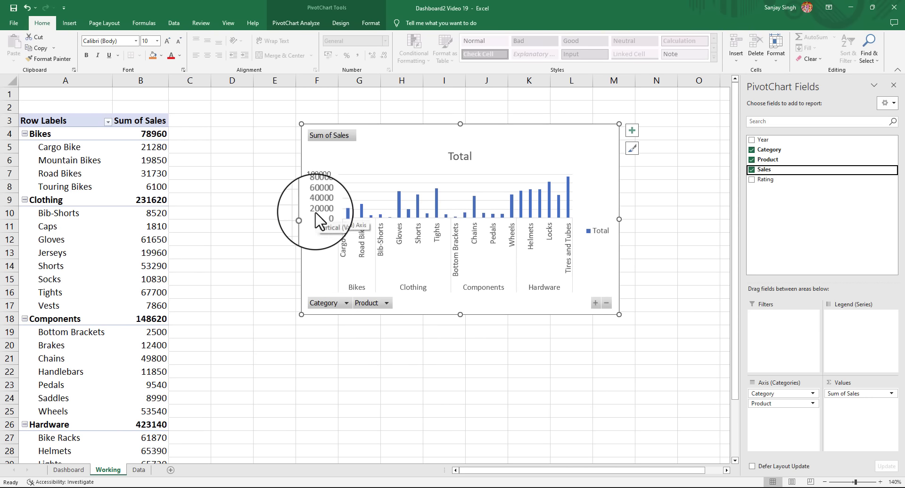
Change the PivotChart to a horizontal bar chart and stretch it down to row 28
right_click(590, 166)
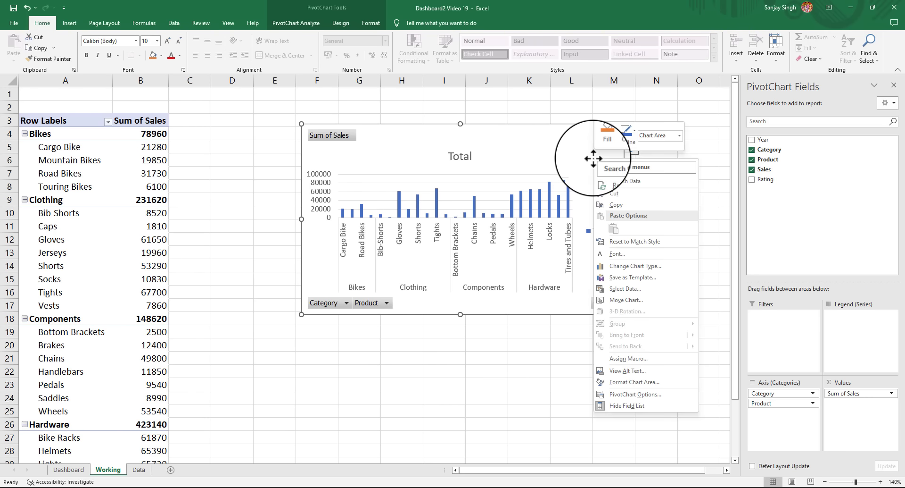
left_click(654, 267)
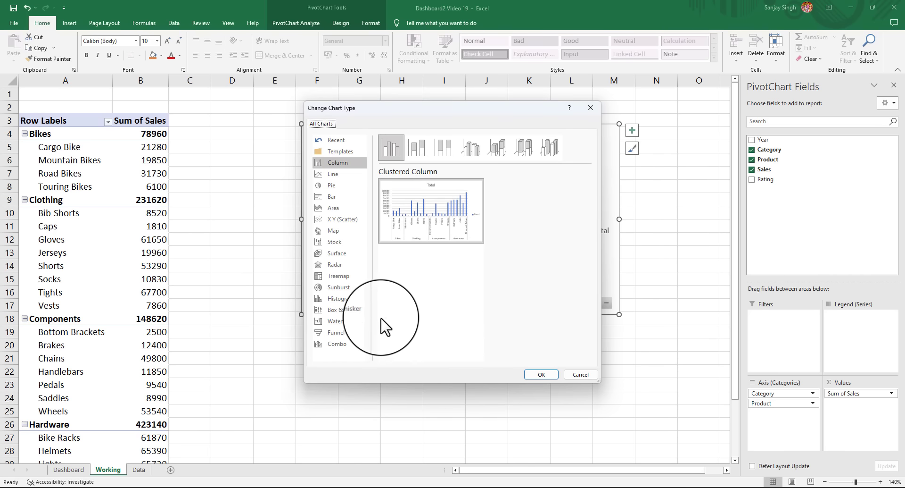
left_click(340, 199)
mouse_move(447, 233)
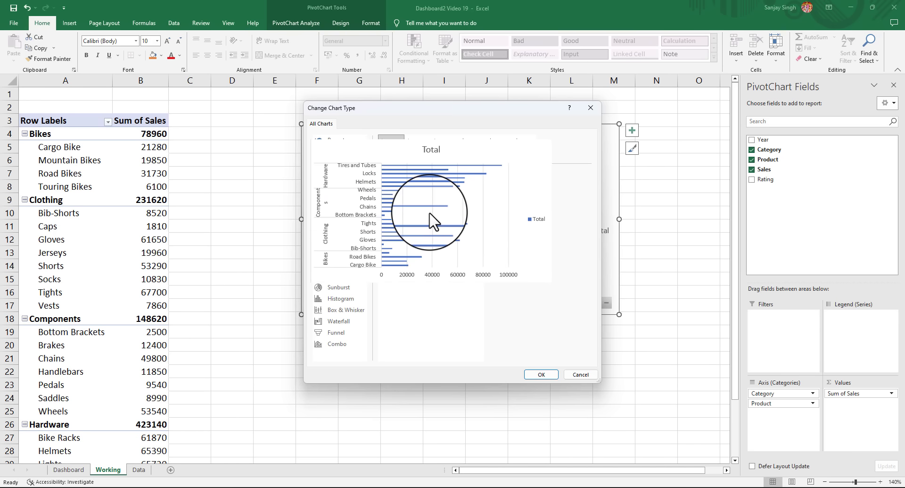
left_click(541, 374)
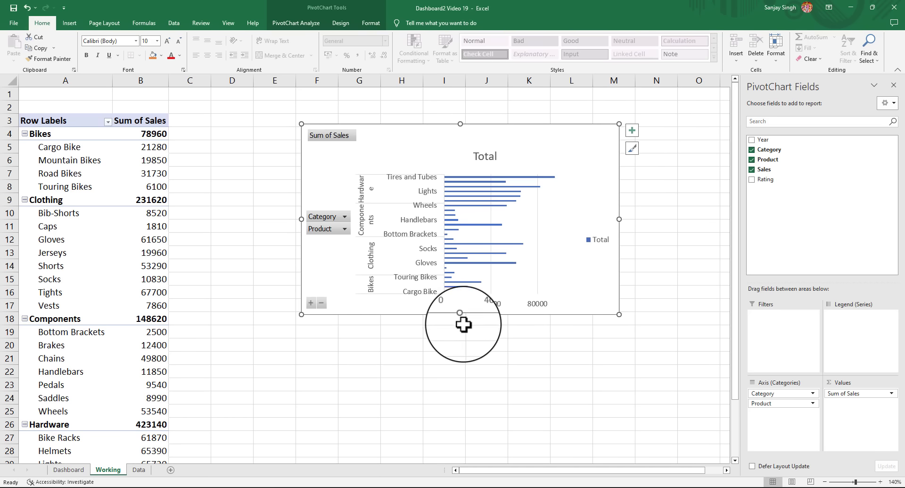
left_click_drag(460, 314, 450, 440)
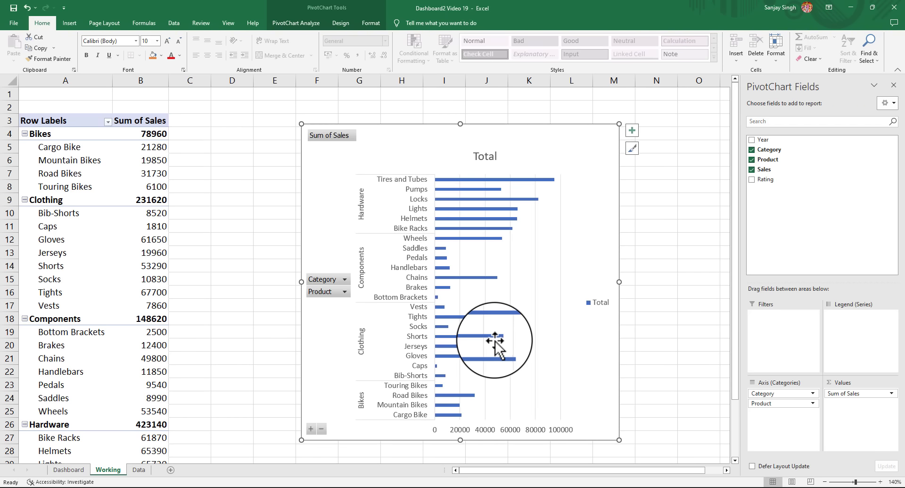
left_click_drag(461, 439, 460, 454)
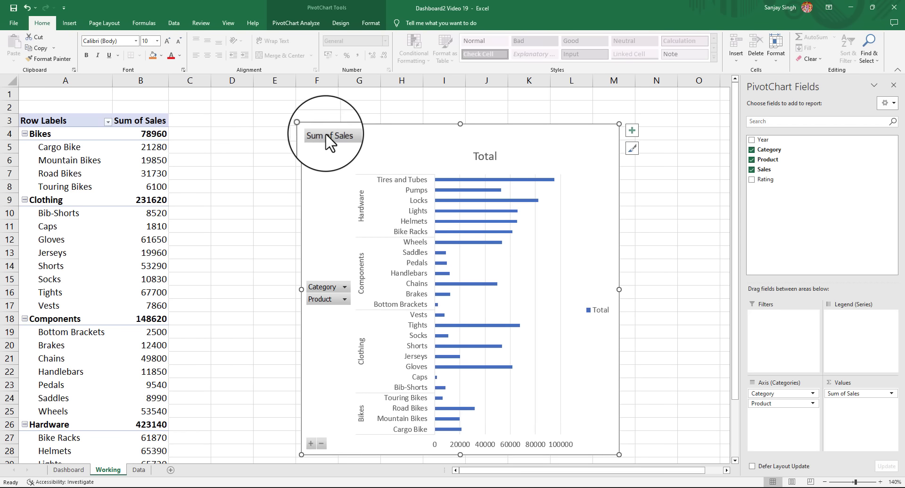
Hide the value field buttons and the axis field buttons on the PivotChart
right_click(335, 139)
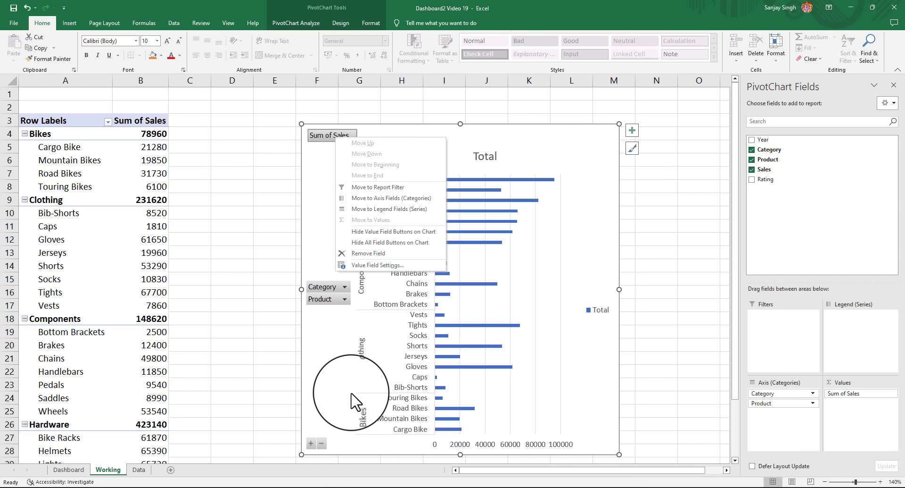
left_click(405, 232)
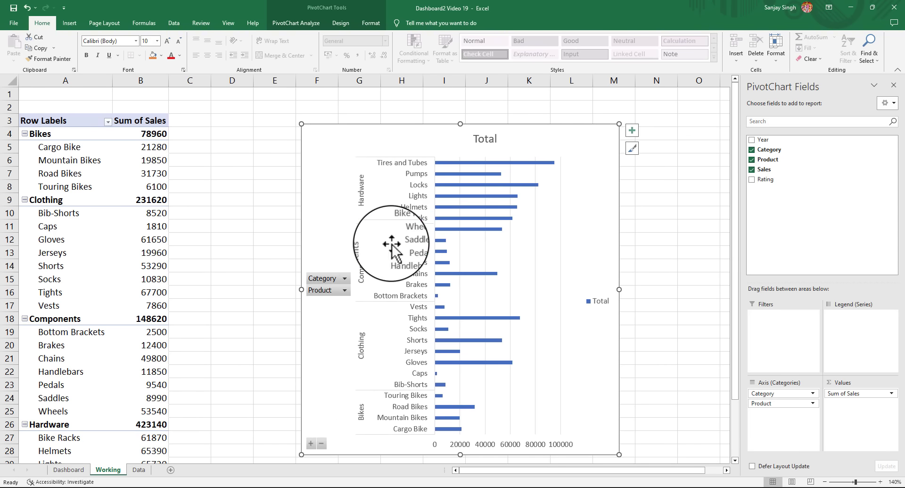
right_click(340, 278)
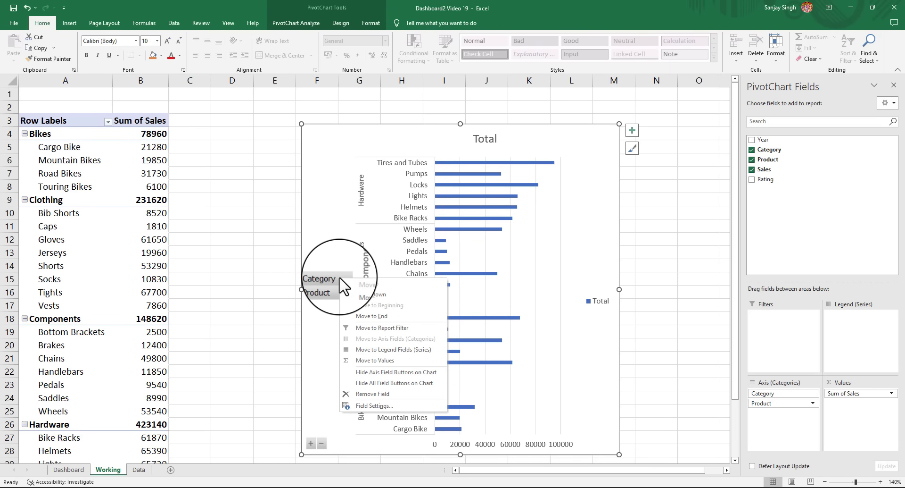
left_click(396, 372)
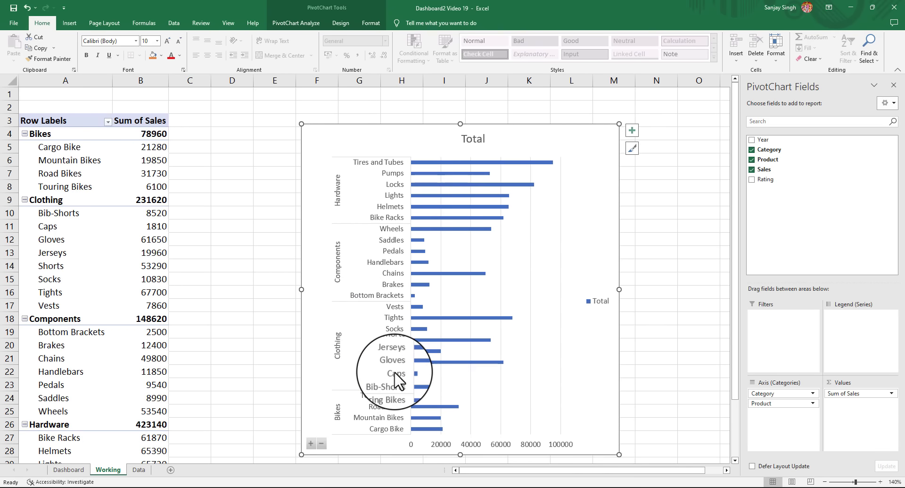
Collapse the PivotChart to category level and expand it back to product level, twice
left_click(322, 444)
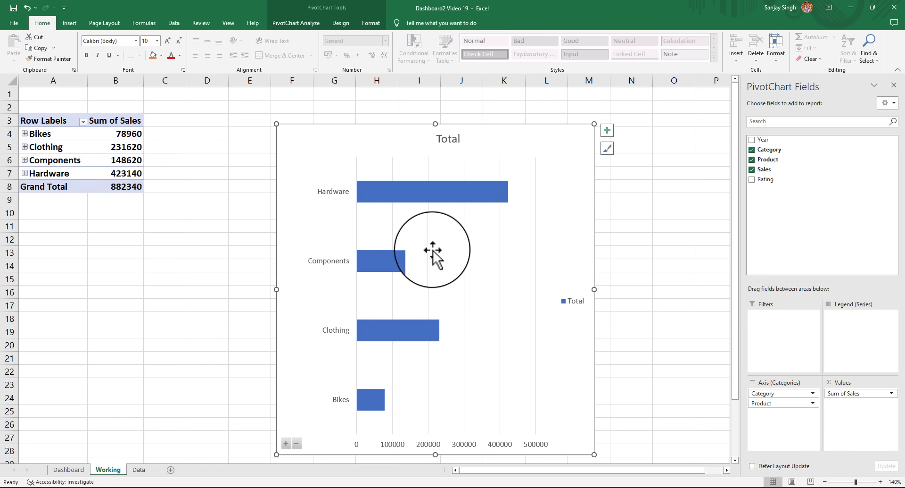
left_click(286, 443)
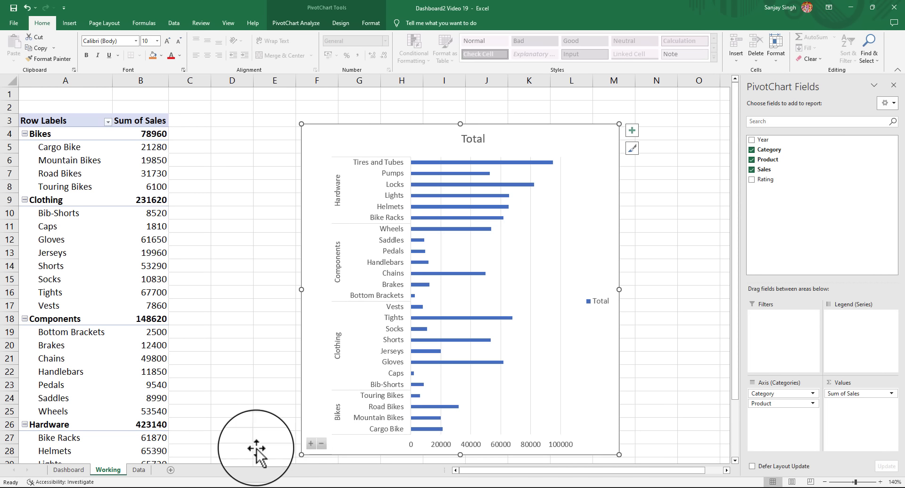
left_click(322, 444)
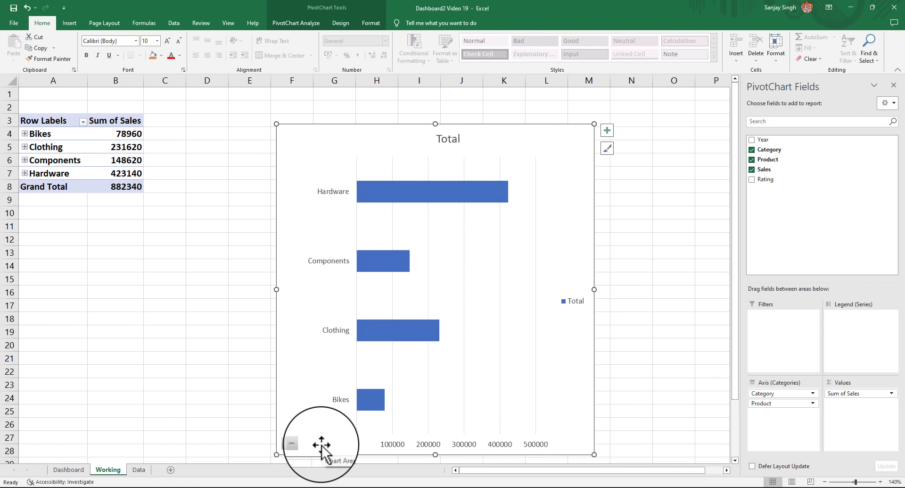
left_click(286, 444)
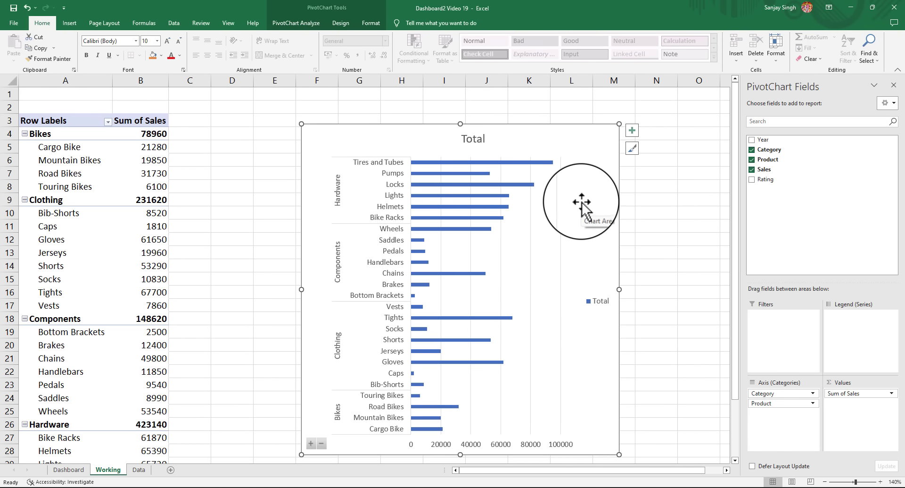
Remove the legend and the gridlines from the PivotChart
left_click(632, 131)
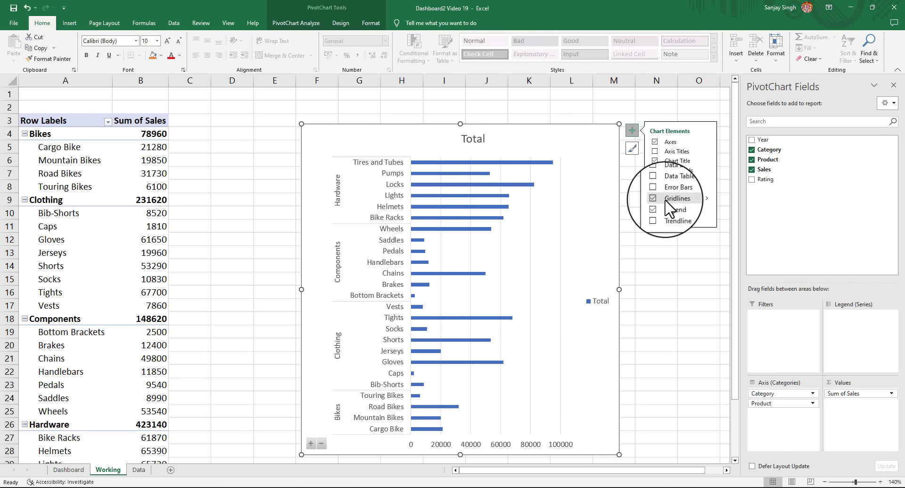
left_click(655, 208)
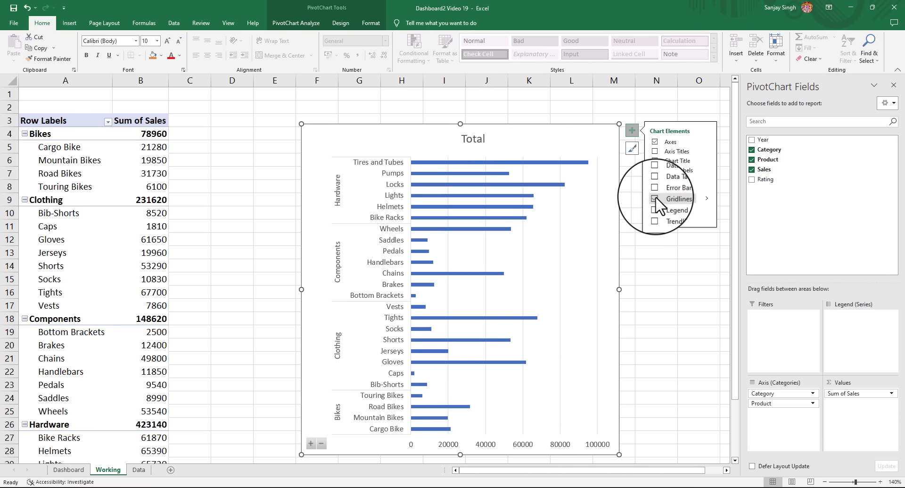
left_click(655, 199)
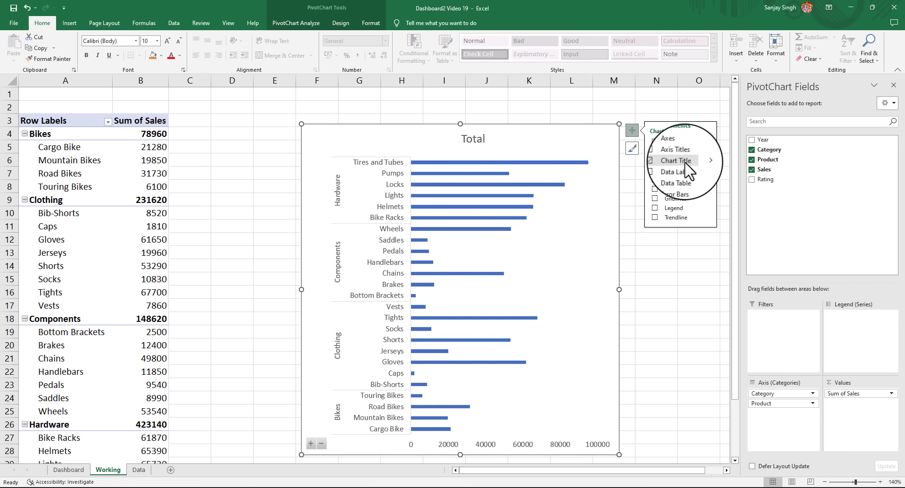
Retitle the PivotChart "Sales by Category" and move the title to the chart's upper-left corner
left_click(480, 139)
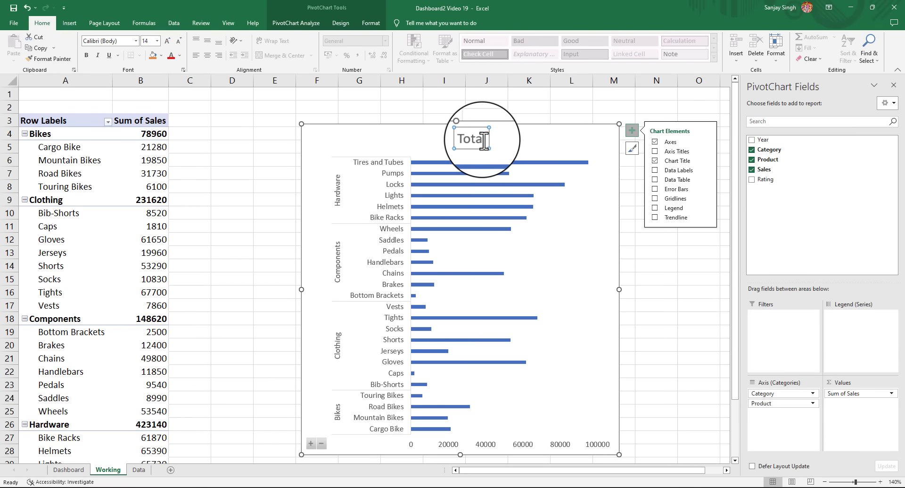
left_click(486, 139)
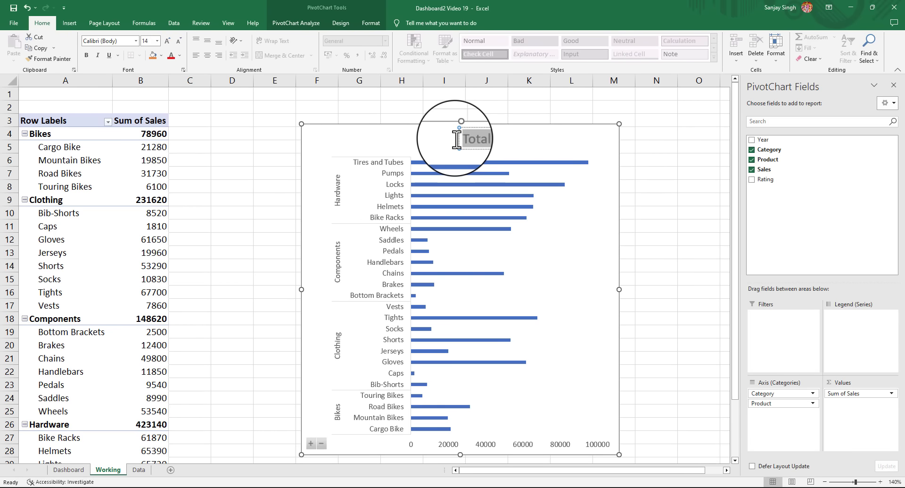
left_click_drag(493, 138, 456, 140)
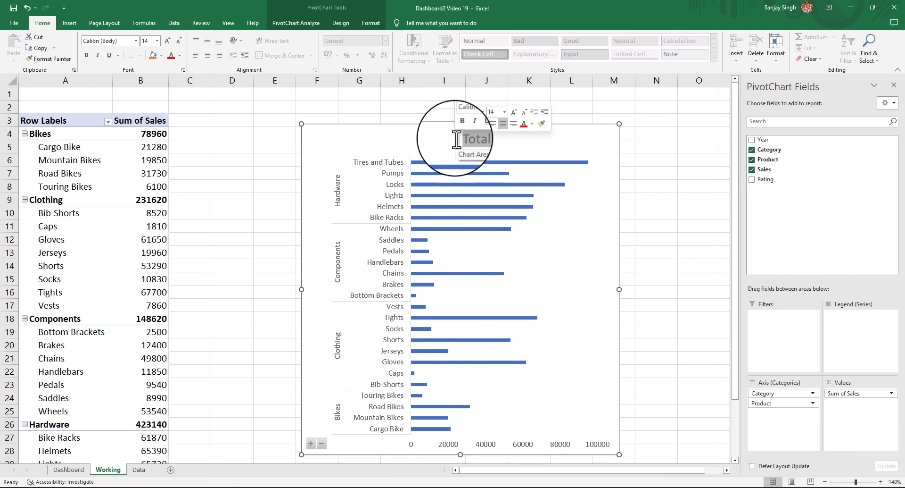
type("Sales by Category")
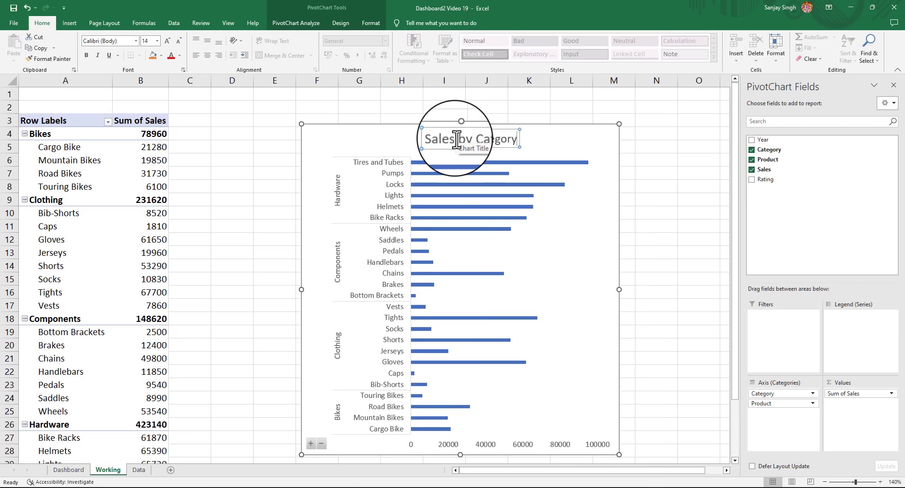
left_click(698, 199)
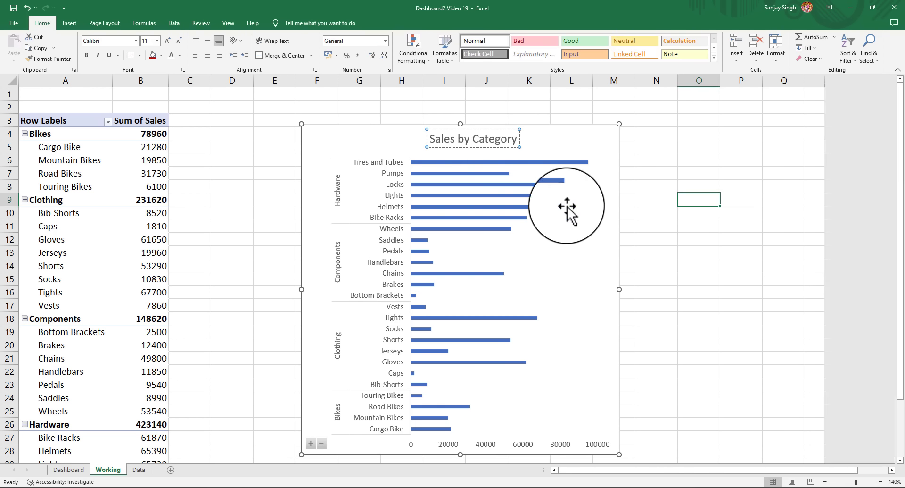
left_click(478, 140)
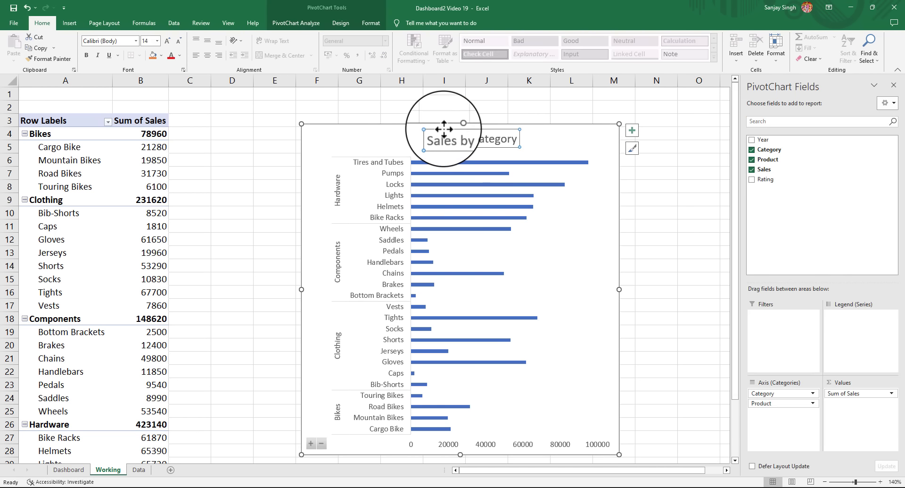
left_click_drag(442, 129, 322, 129)
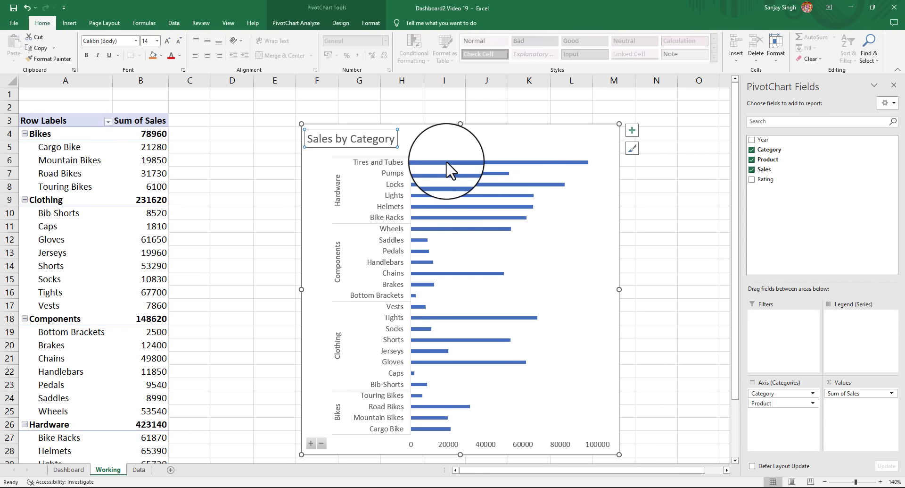
Thicken the PivotChart's bars by setting the data series gap width to 62%
left_click(462, 165)
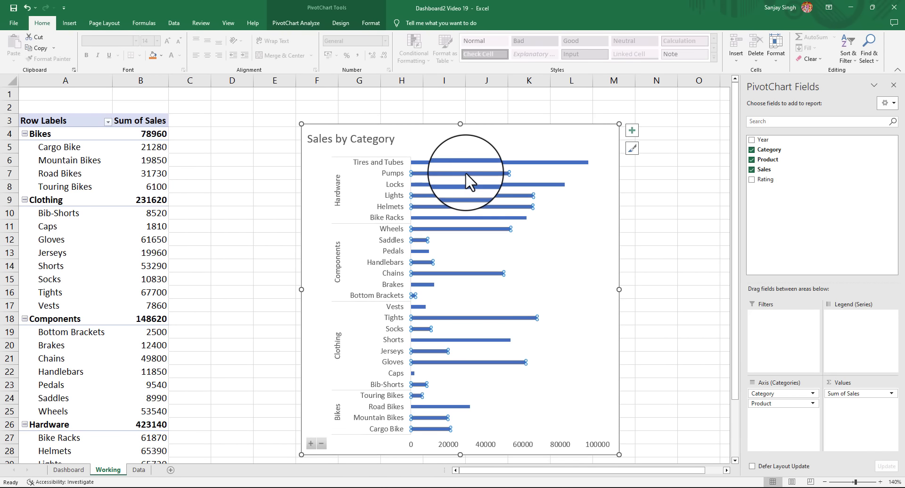
right_click(466, 172)
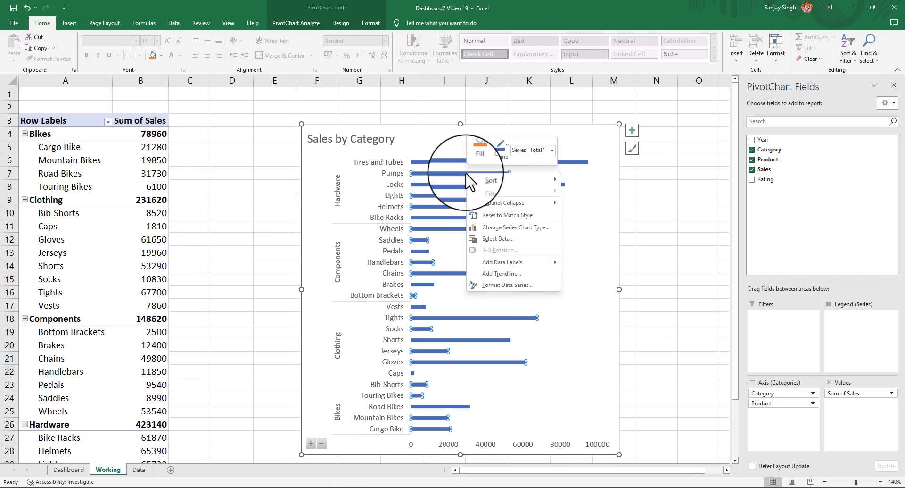
left_click(516, 286)
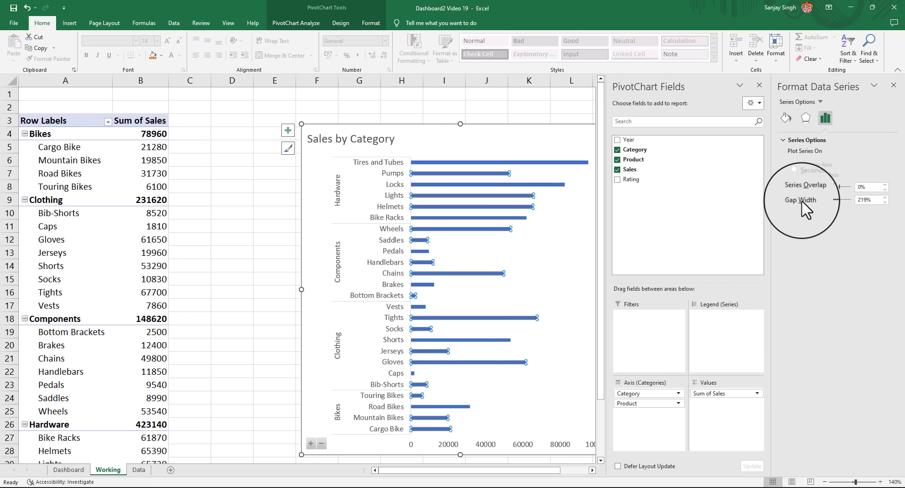
left_click(859, 199)
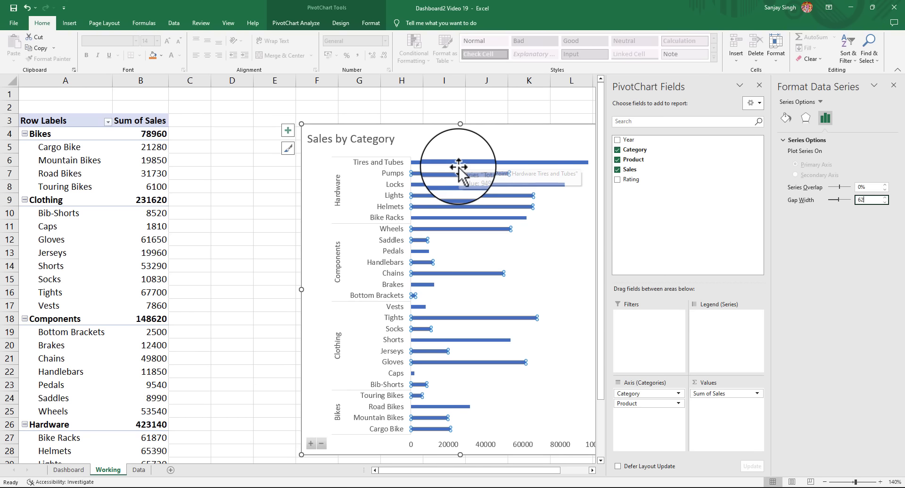
key("Return")
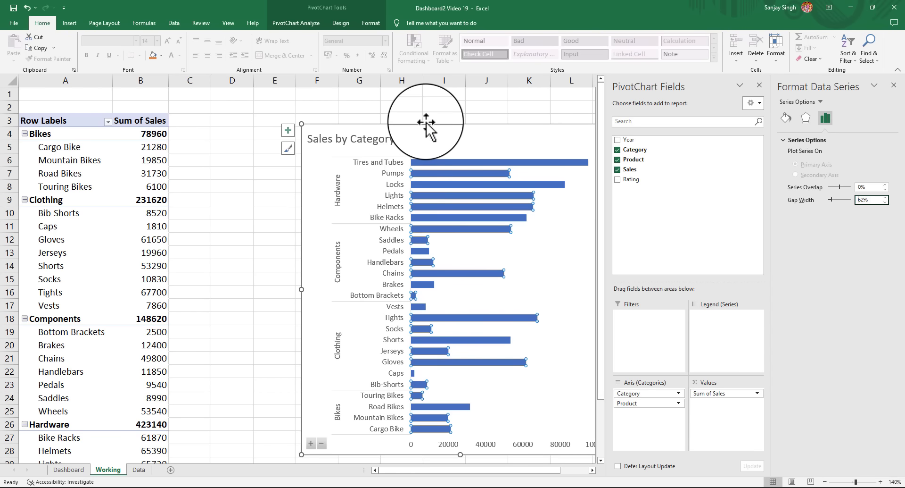
Cut the PivotChart from the Working sheet and go to the Dashboard sheet
left_click_drag(427, 123, 330, 115)
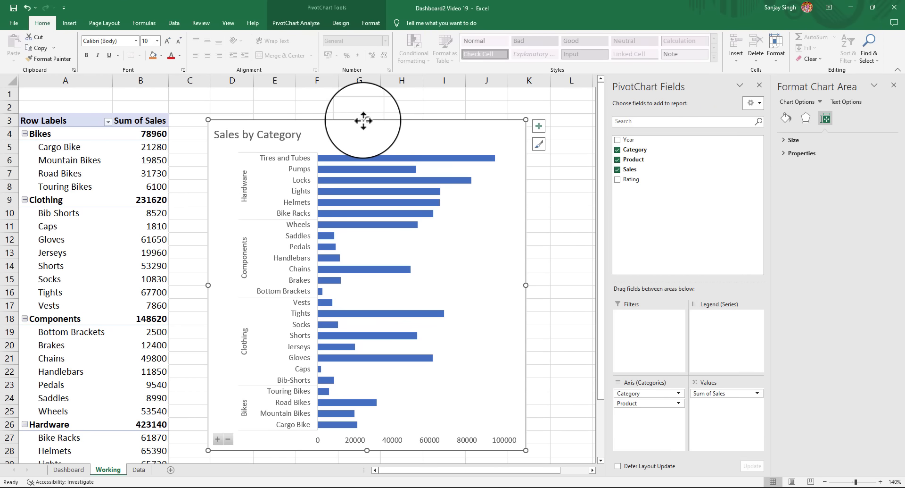
key("ctrl+x")
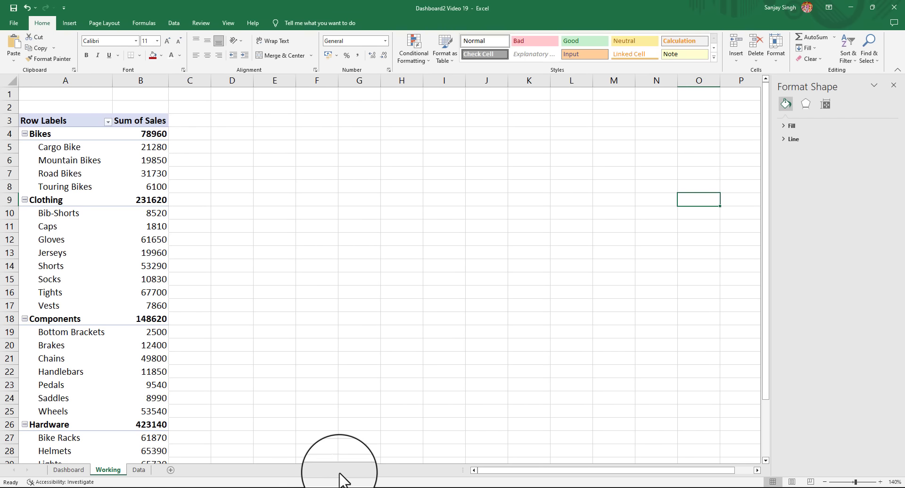
left_click(63, 469)
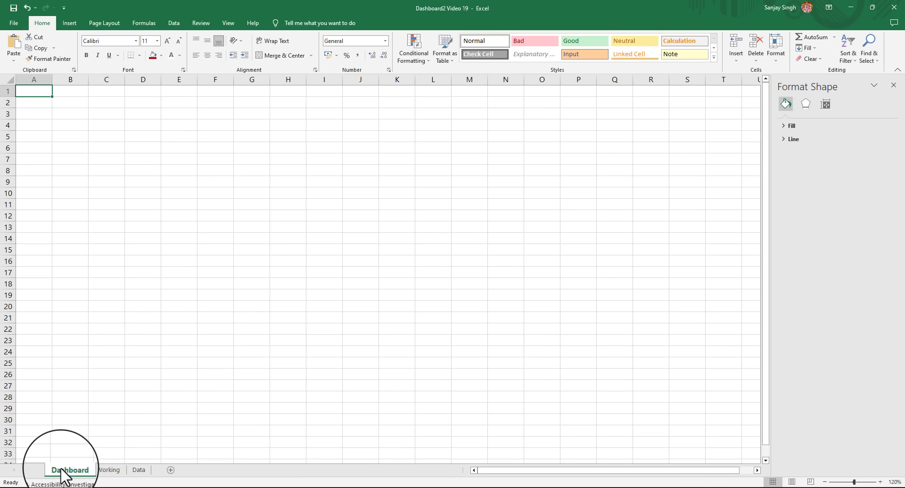
right_click(30, 94)
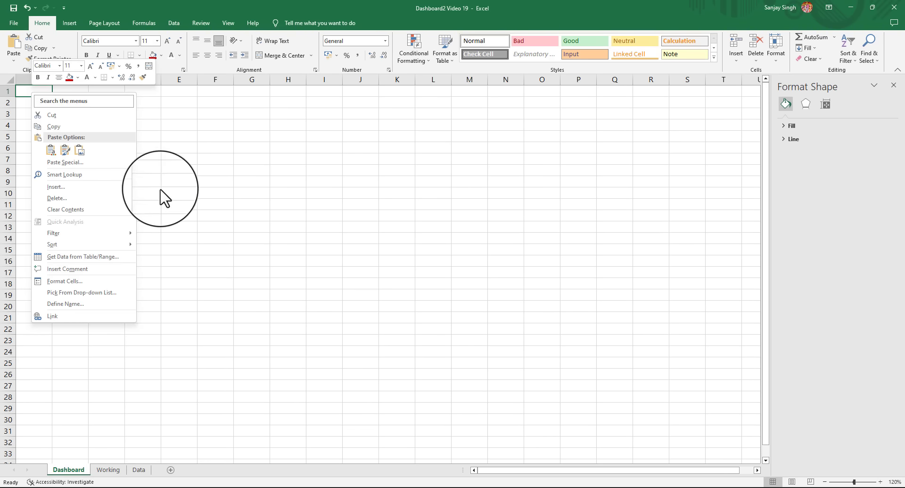
key("Escape")
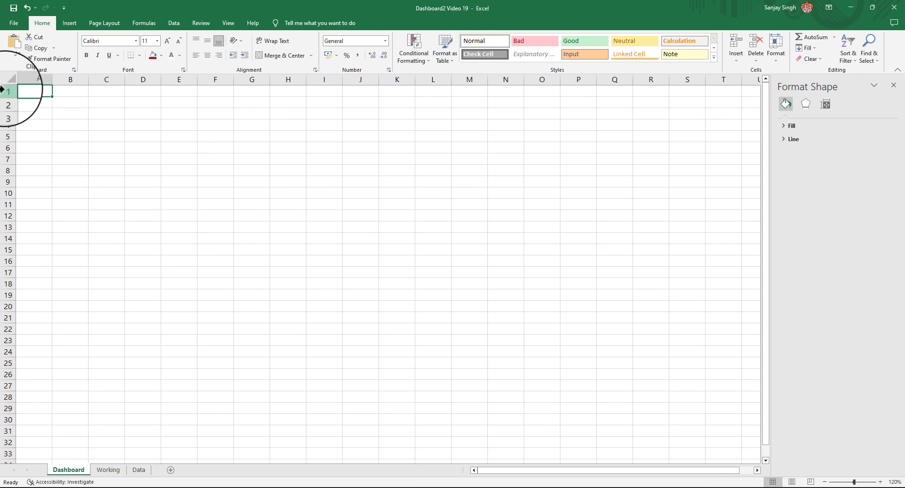
Merge and center rows 1 to 3 across the visible sheet width from cell A1, and fill the merged banner with standard Blue
left_click_drag(5, 90, 8, 109)
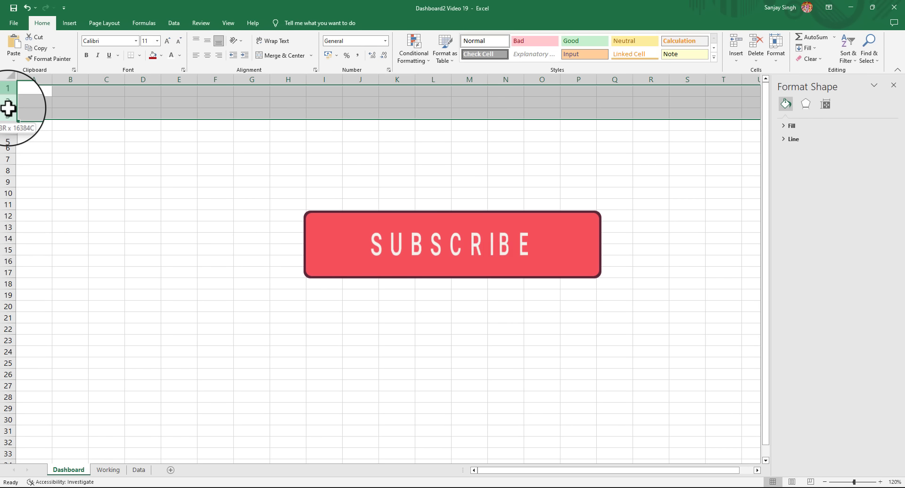
left_click_drag(31, 89, 34, 113)
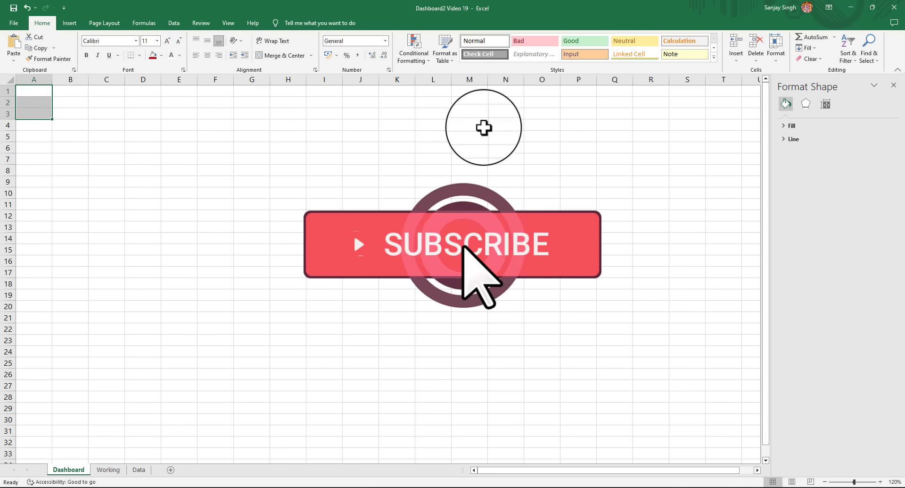
left_click(893, 86)
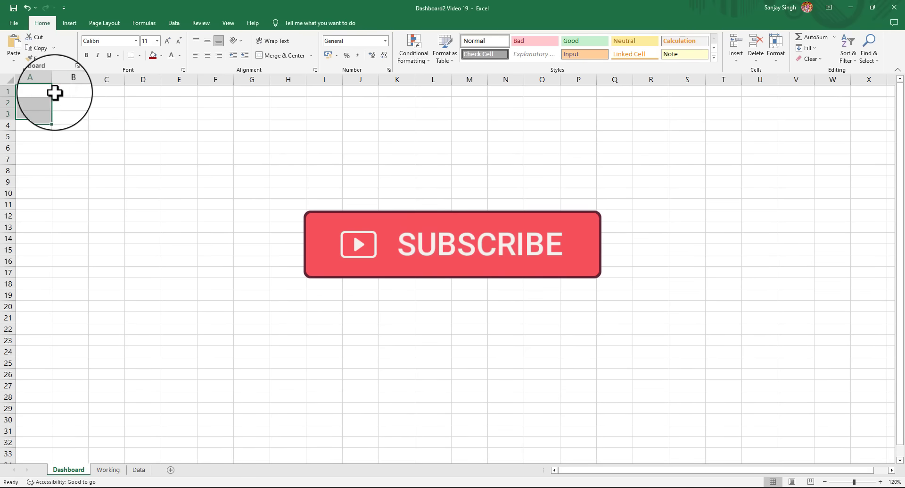
left_click_drag(35, 114, 889, 113)
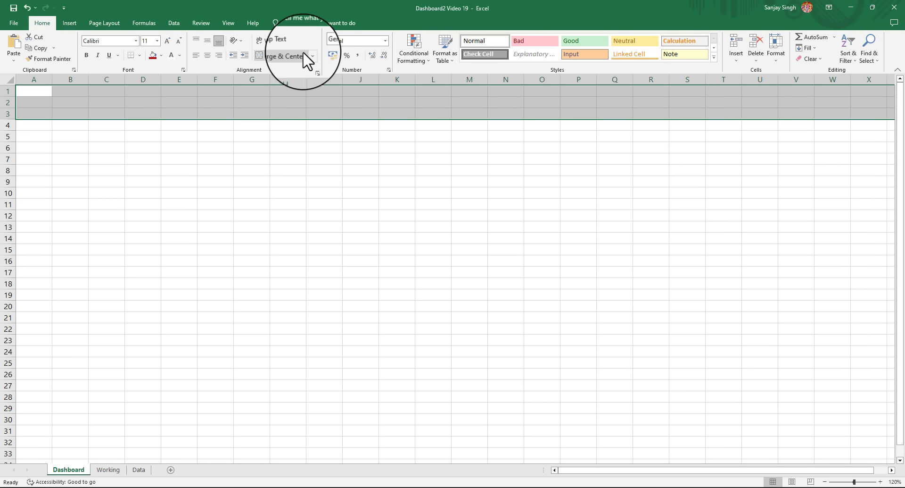
left_click(283, 55)
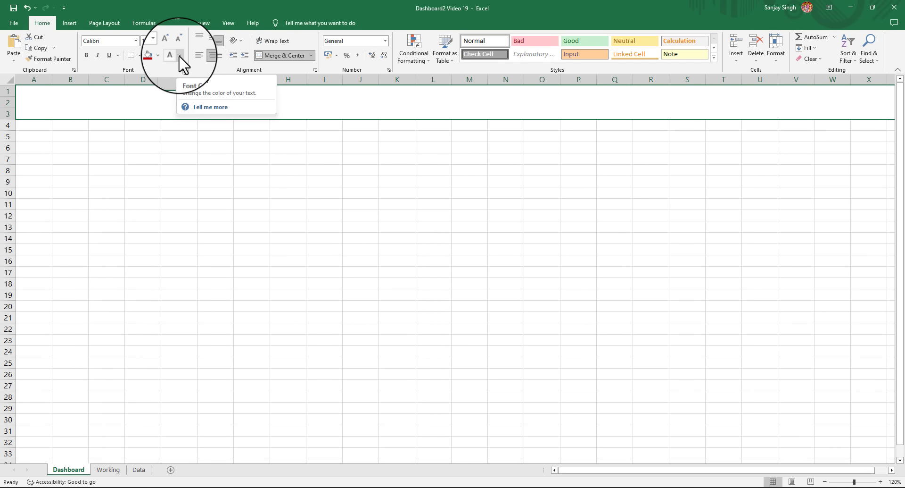
left_click(161, 56)
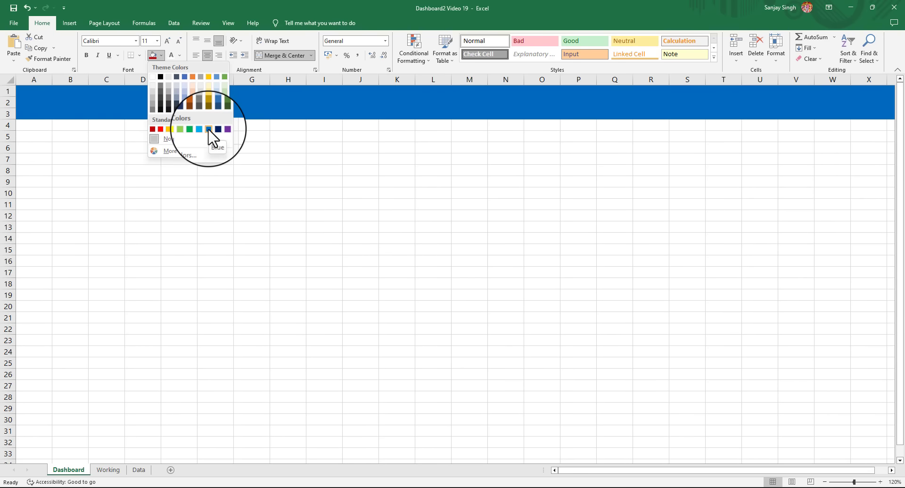
left_click(209, 129)
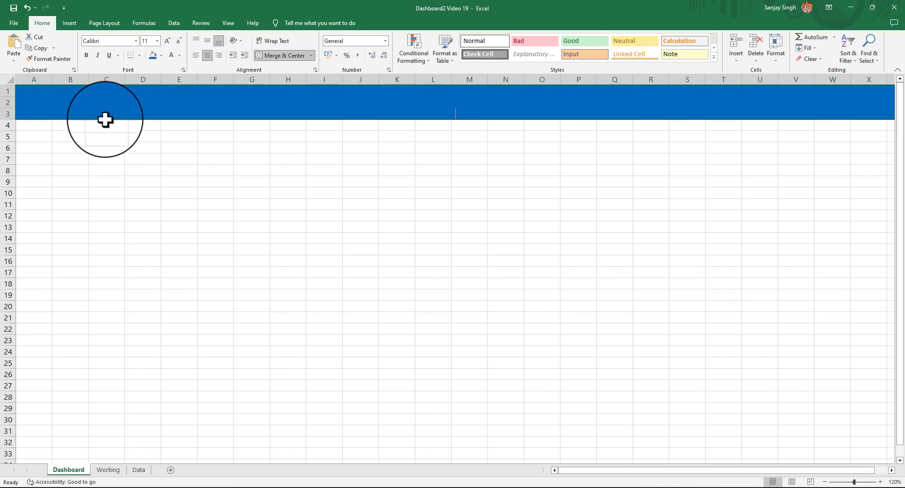
Enter the title "Sales Dashboard" in the blue banner and left-align it
type("Sales Dashboard")
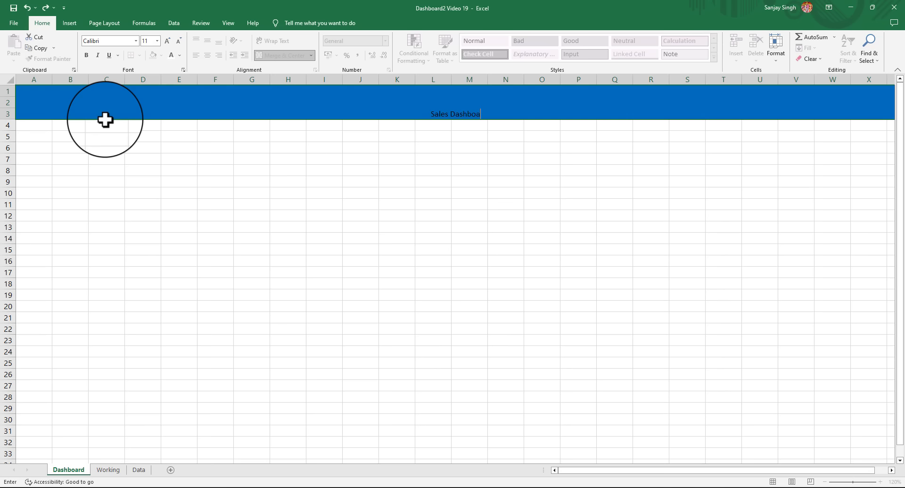
left_click(333, 204)
left_click(449, 111)
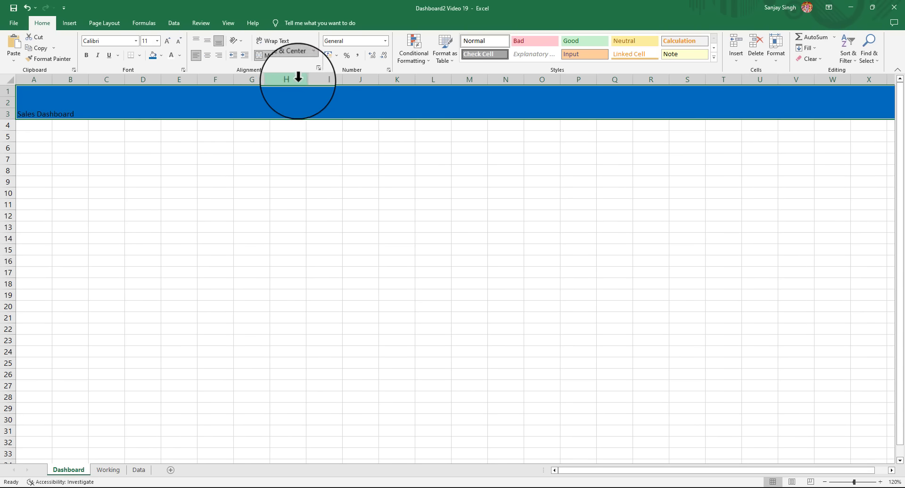
Set the banner title's font size to 36 and its font color to white
left_click(167, 42)
left_click(166, 41)
left_click(166, 41)
left_click(167, 41)
left_click(166, 42)
left_click(167, 41)
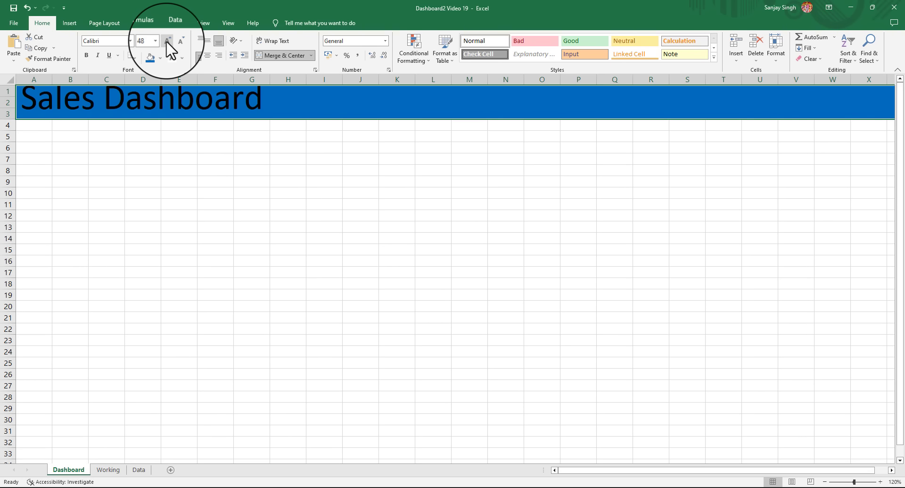
left_click(179, 42)
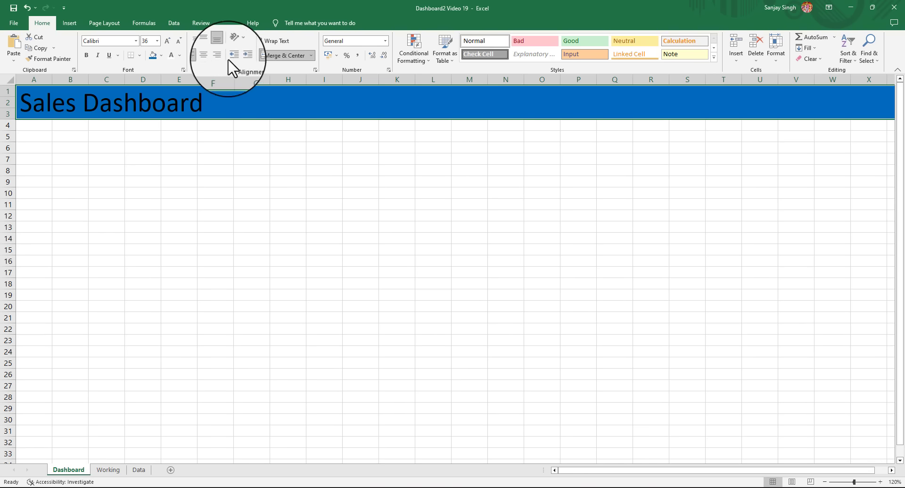
left_click(172, 56)
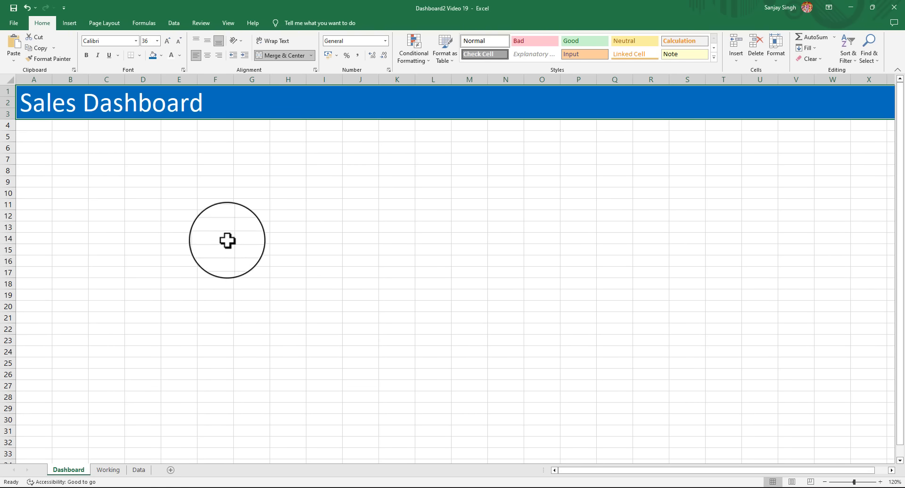
Paste the cut PivotChart at cell A4, directly below the banner
left_click(29, 126)
right_click(28, 127)
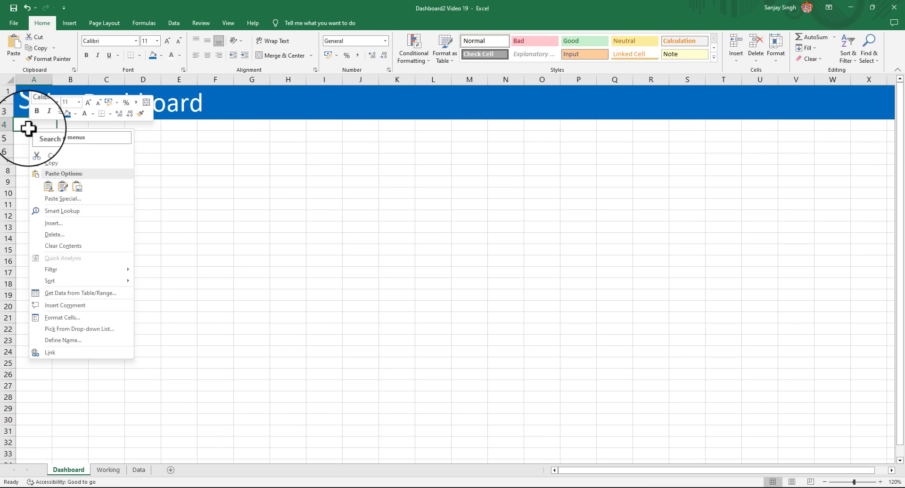
left_click(48, 186)
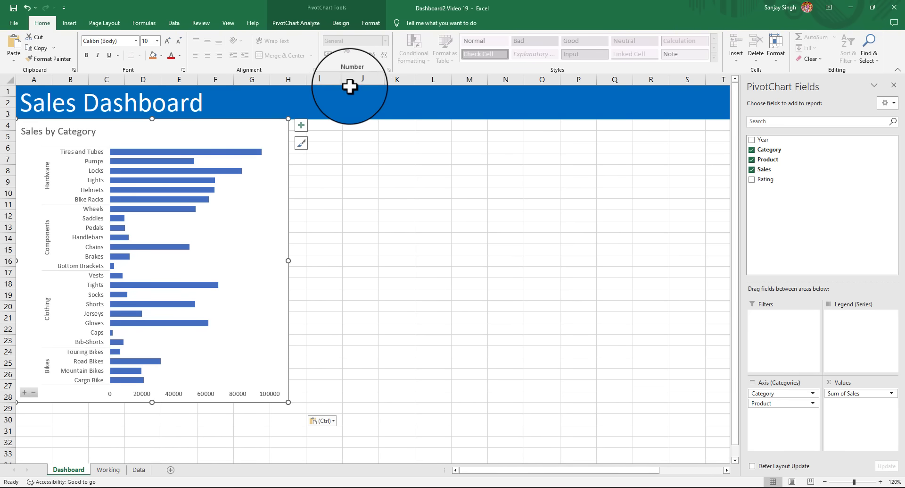
Hide the gridlines and the row and column headings on the Dashboard sheet
left_click(228, 23)
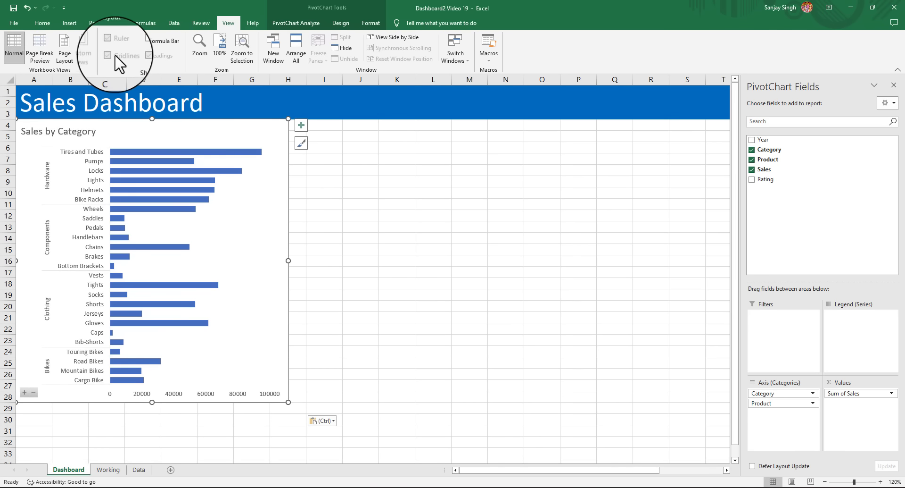
left_click(355, 168)
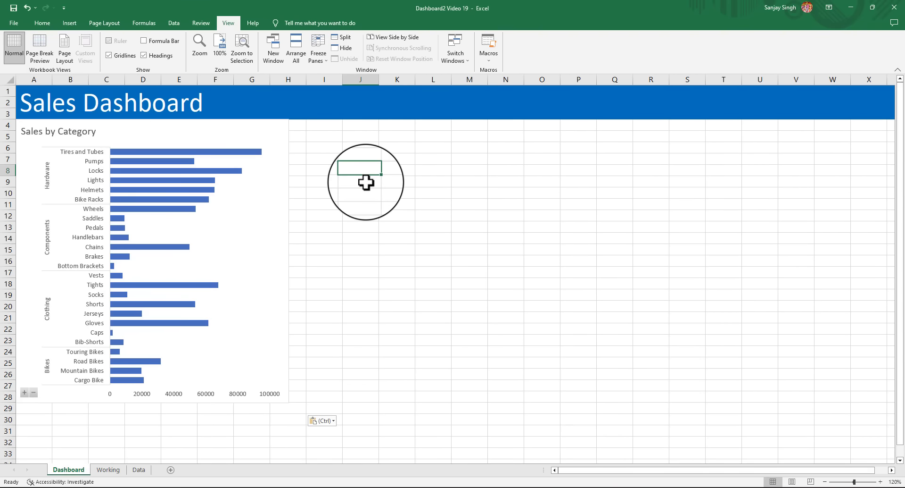
left_click(111, 55)
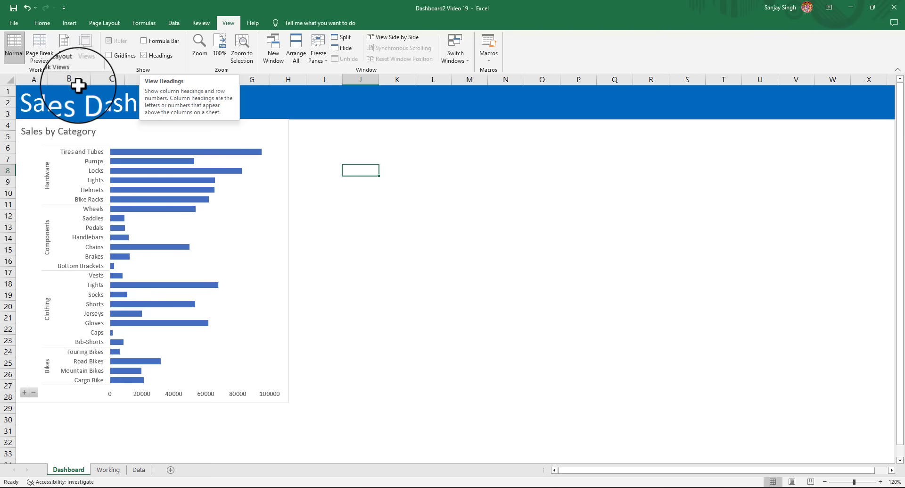
left_click(144, 57)
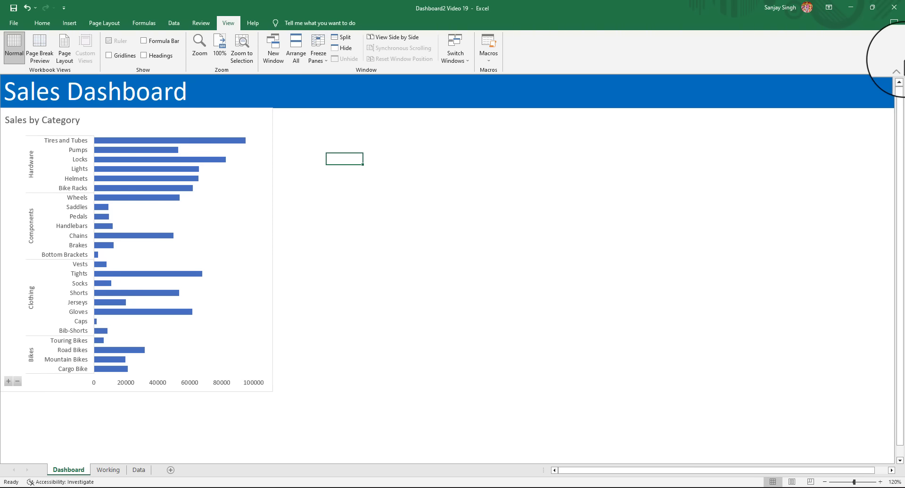
Collapse the ribbon and stretch the Sales by Category chart downward until it nearly fills the visible sheet height
left_click(898, 70)
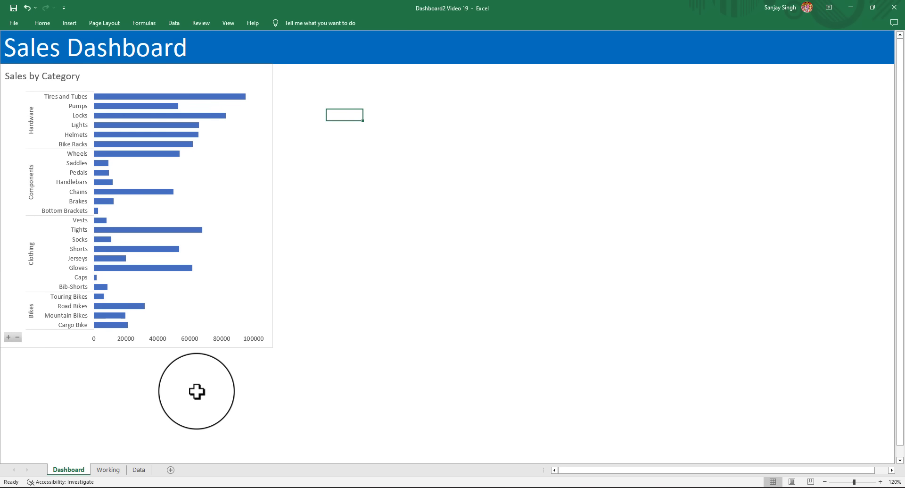
left_click(228, 304)
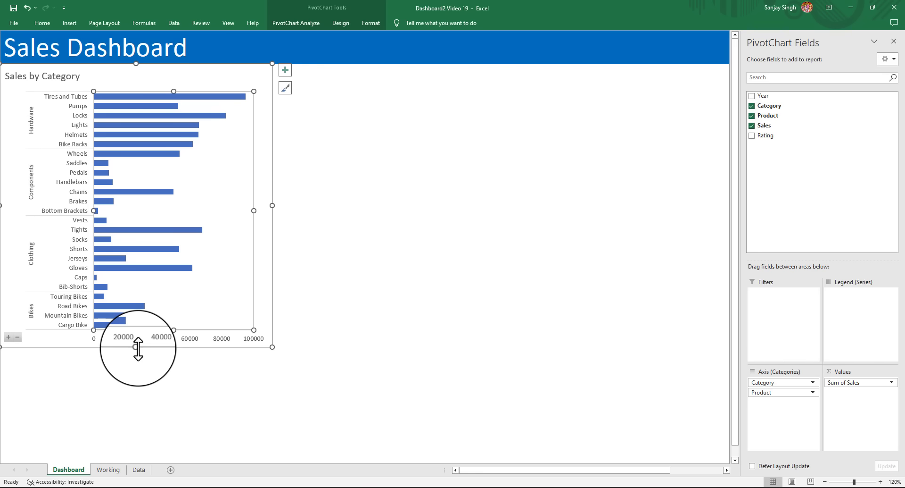
left_click_drag(136, 347, 129, 382)
scroll(397, 359, "up", 5)
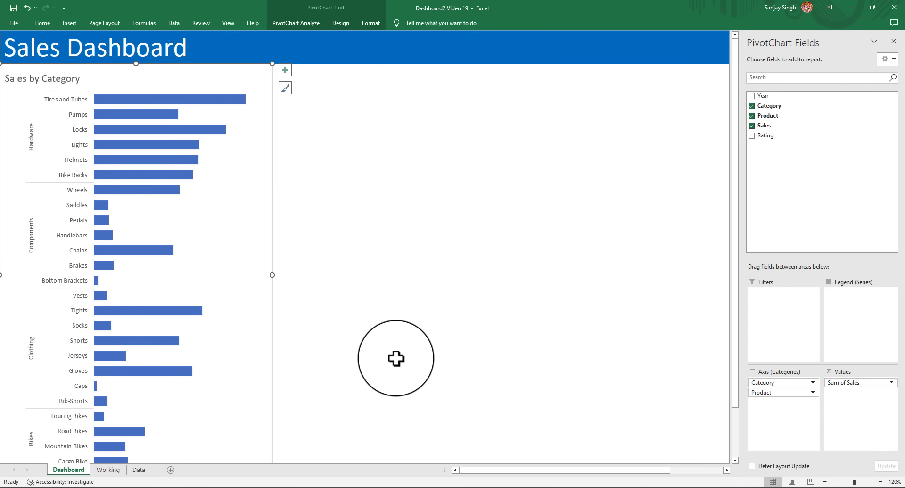
scroll(330, 405, "down", 2)
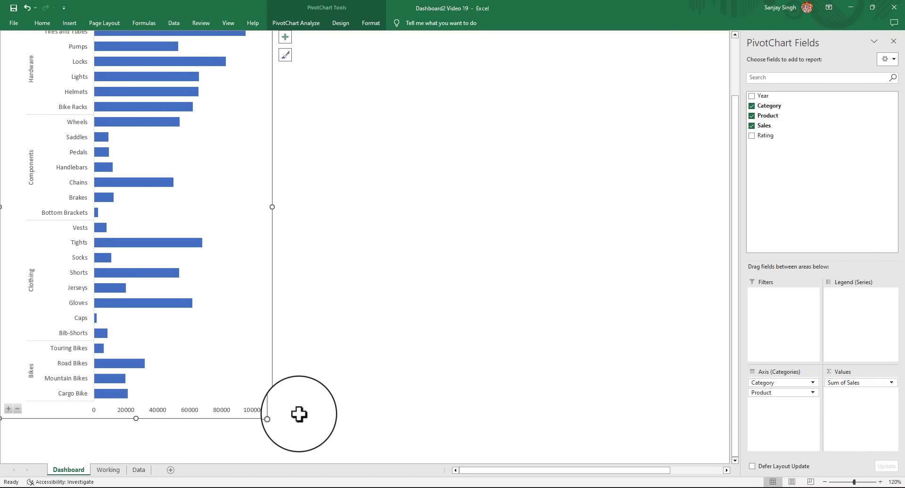
left_click_drag(135, 419, 137, 388)
scroll(338, 396, "up", 2)
scroll(338, 396, "down", 2)
scroll(344, 375, "up", 2)
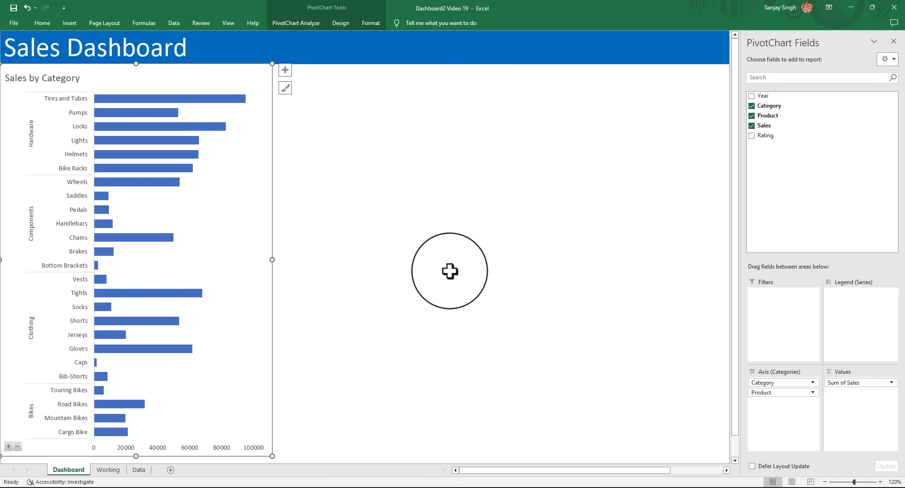
left_click(450, 271)
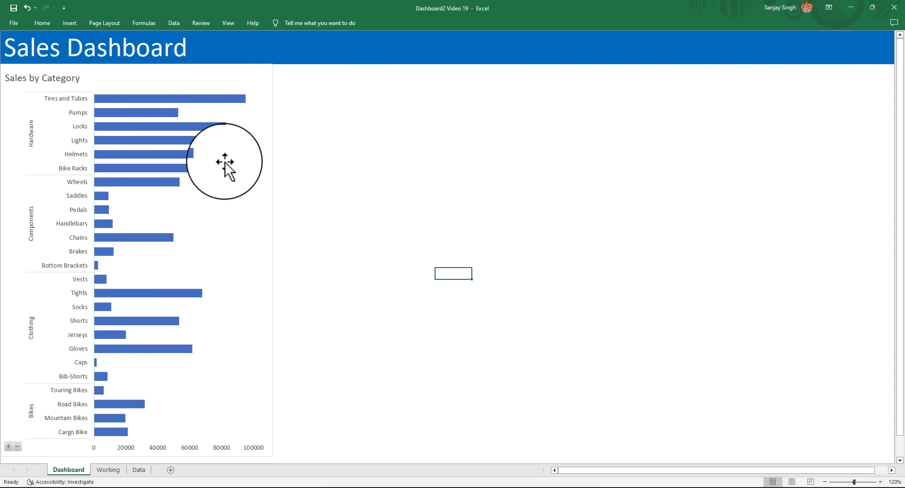
Insert a Year slicer for the Sales by Category chart and position it in the blank area beside the chart
left_click(170, 86)
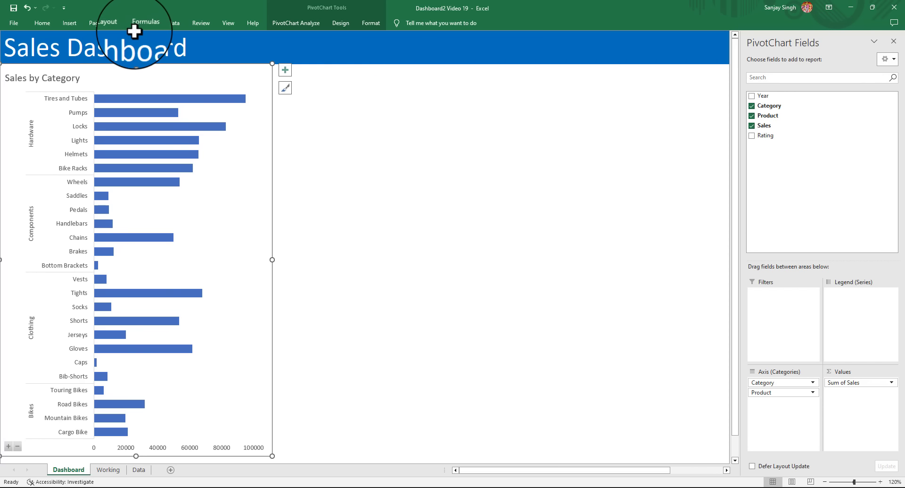
left_click(69, 23)
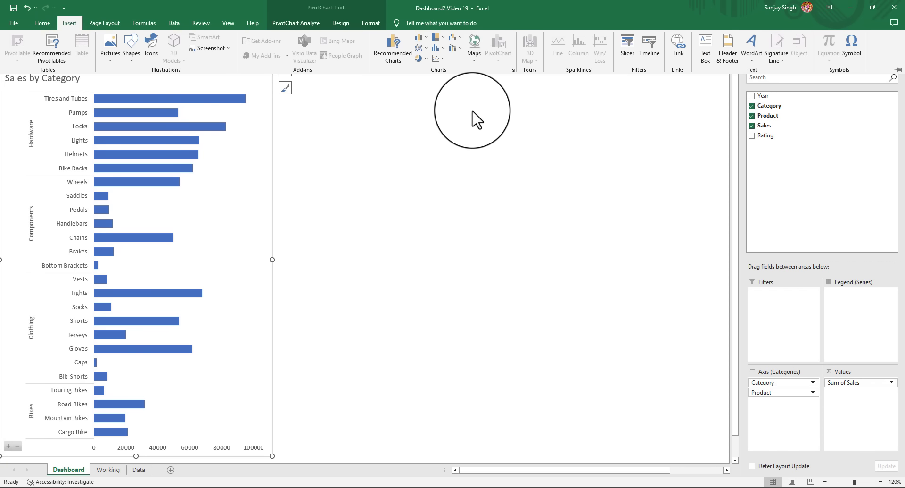
left_click(626, 45)
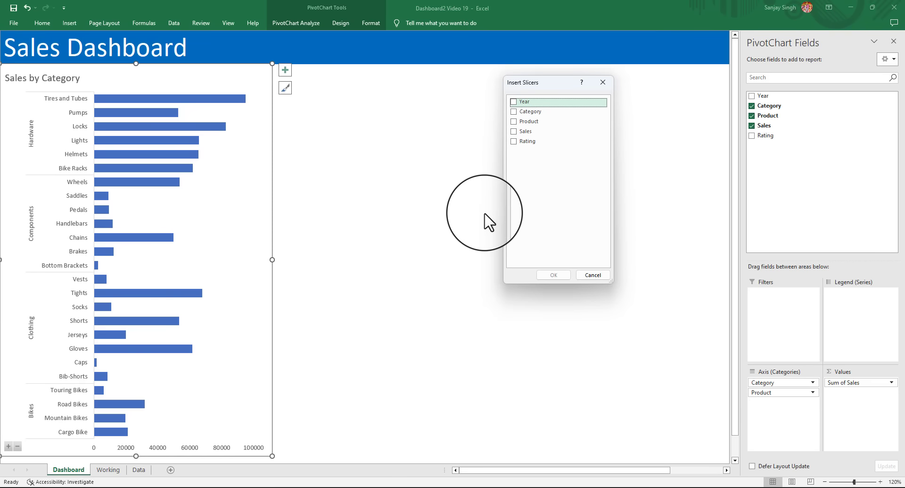
left_click(514, 101)
left_click(555, 275)
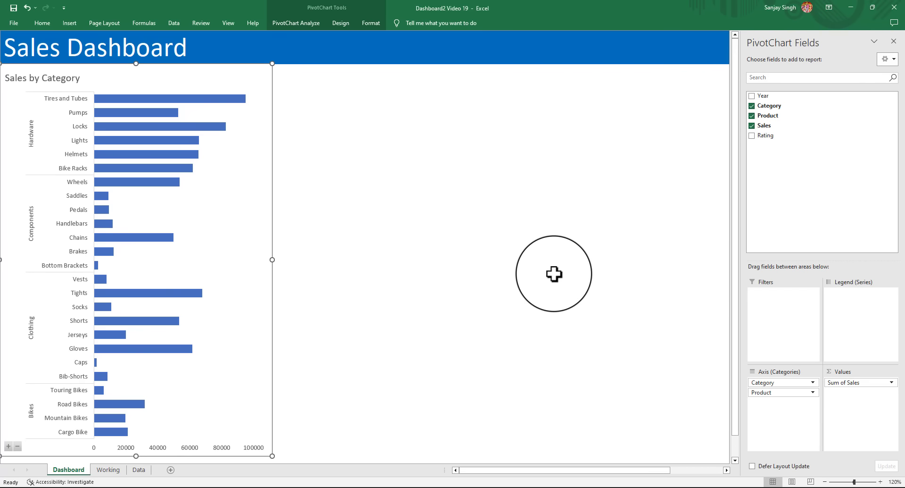
left_click_drag(397, 292, 401, 296)
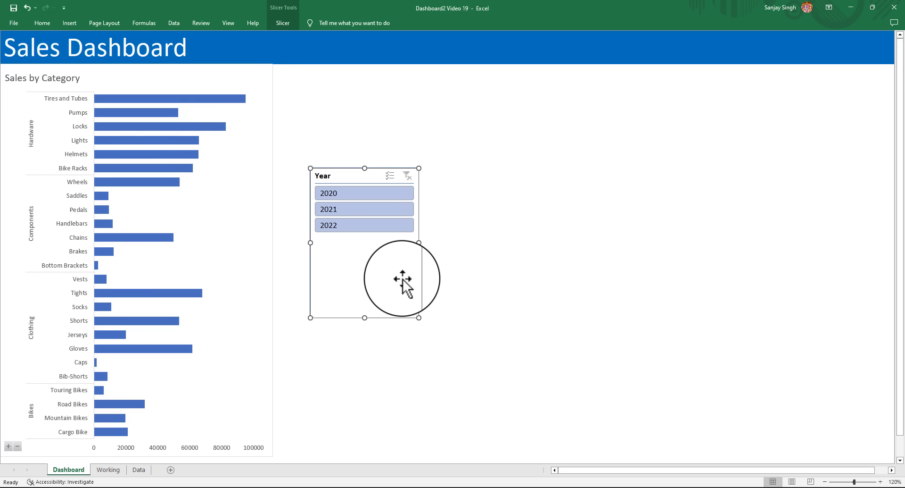
Turn off the header display in the Year slicer's settings
right_click(384, 266)
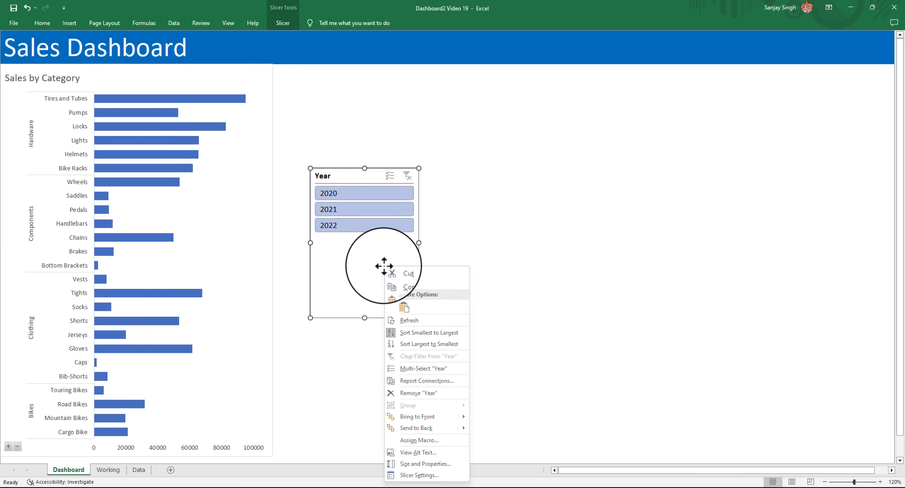
left_click(421, 477)
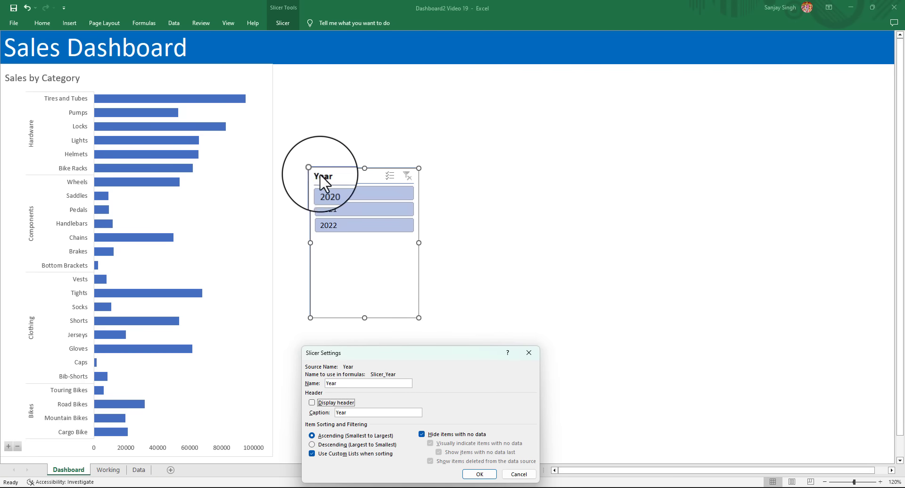
left_click(480, 474)
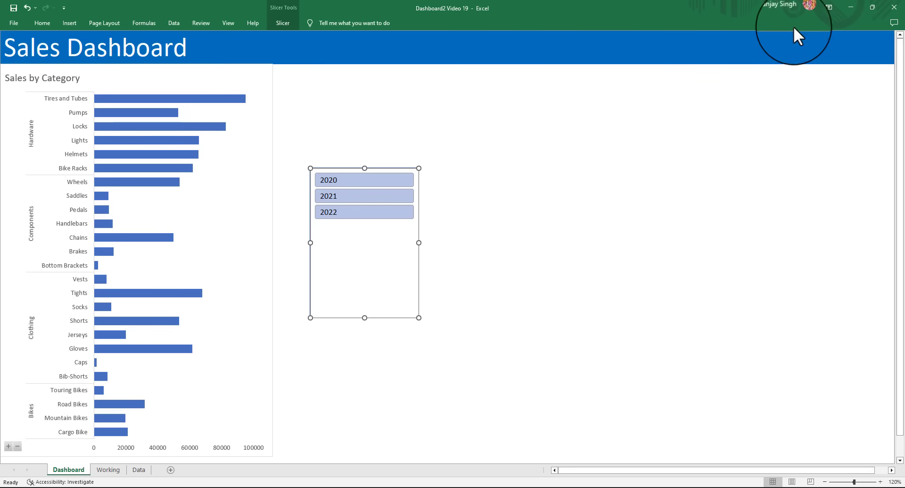
Show the ribbon's tabs and commands permanently and start a new slicer style with a personal style name
left_click(829, 8)
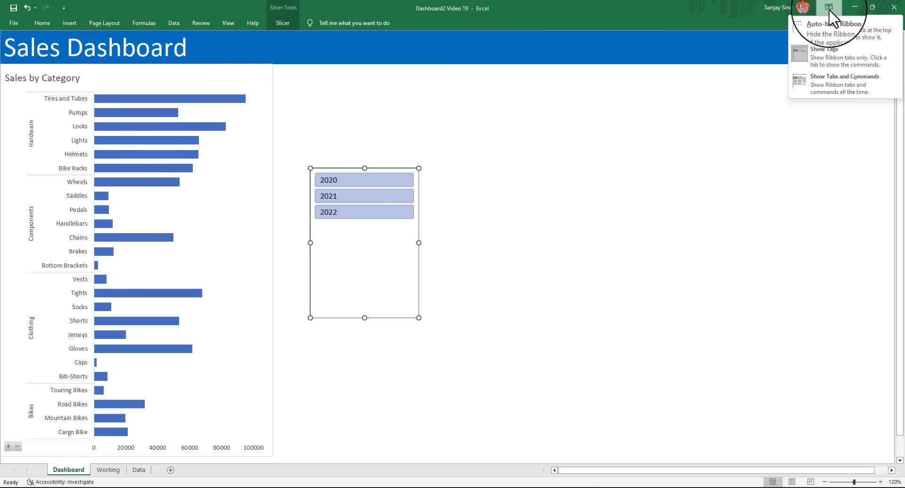
left_click(825, 84)
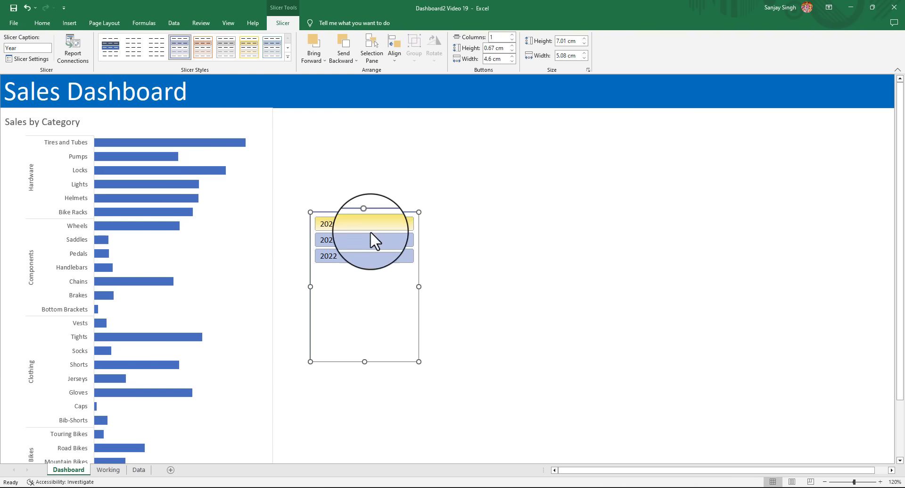
left_click(288, 57)
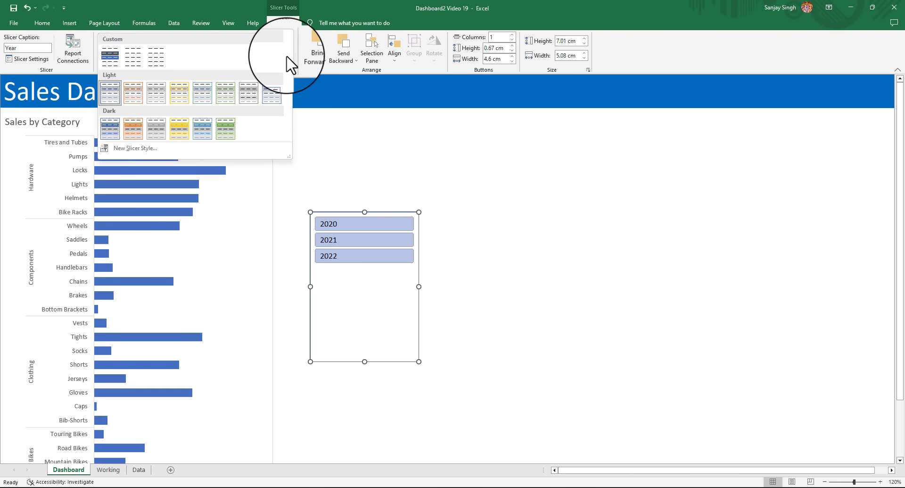
left_click(137, 147)
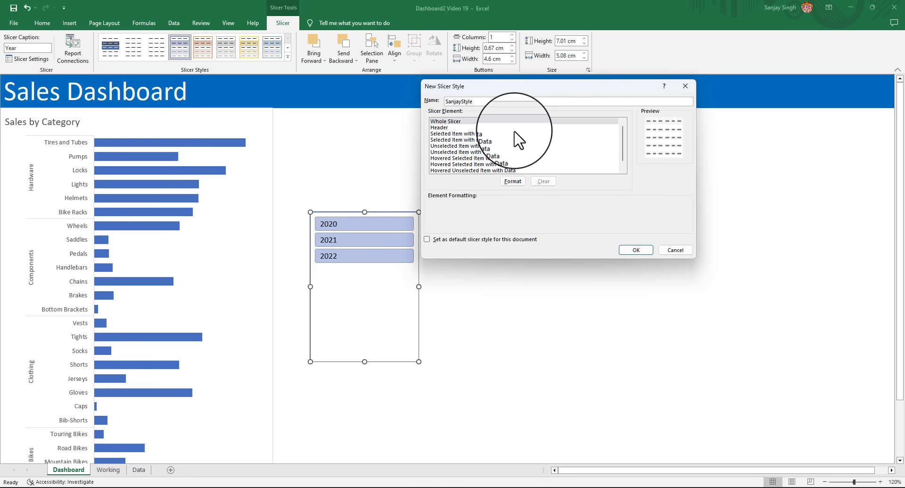
Format the new style's Selected Item with Data element with a dark blue-gray Text 2 font, no borders and a matching dark blue-gray fill
left_click(471, 134)
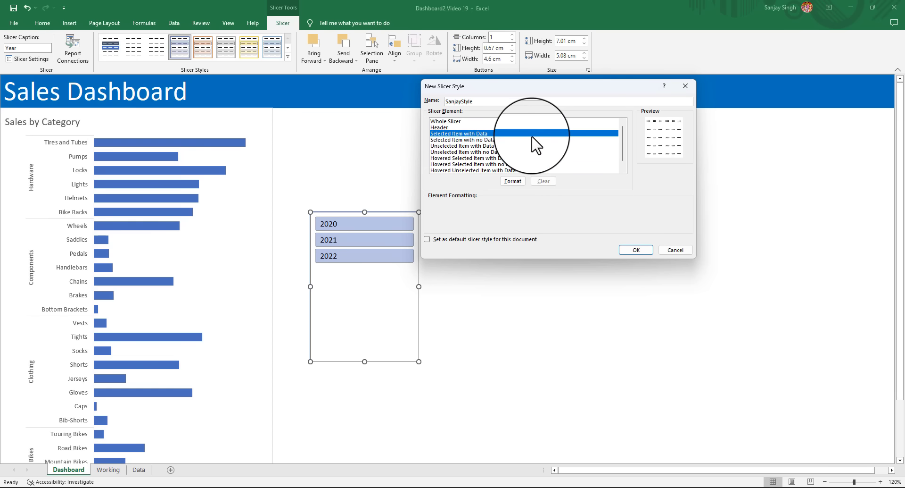
left_click(509, 184)
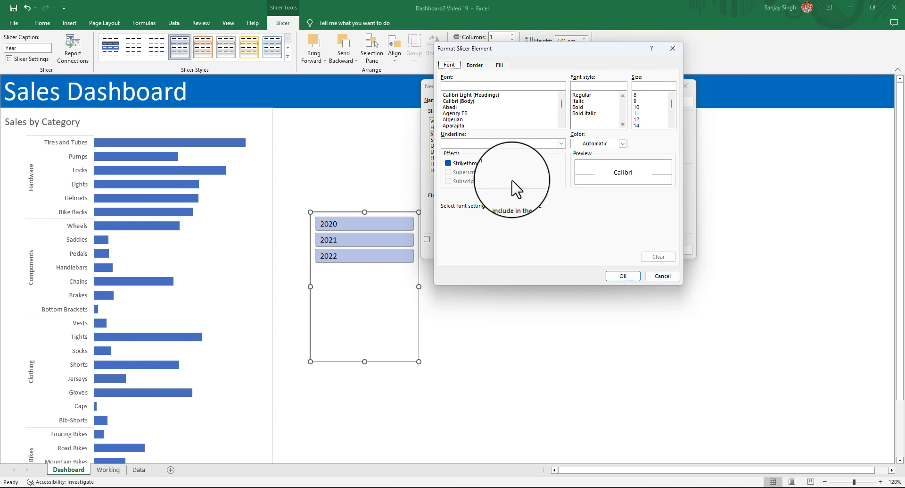
left_click(623, 144)
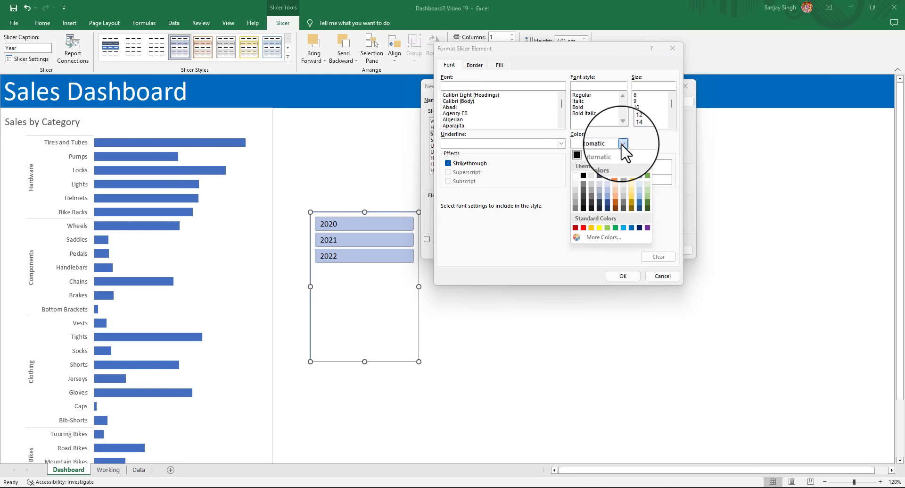
left_click(601, 174)
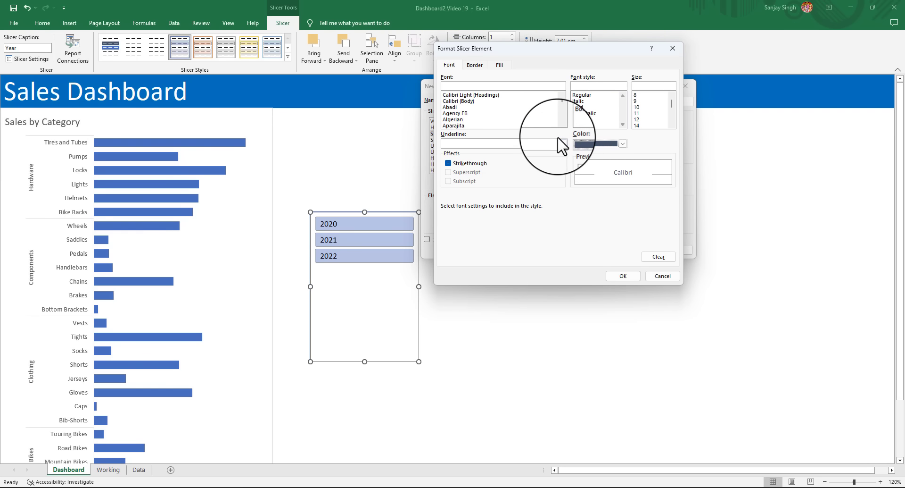
left_click(475, 65)
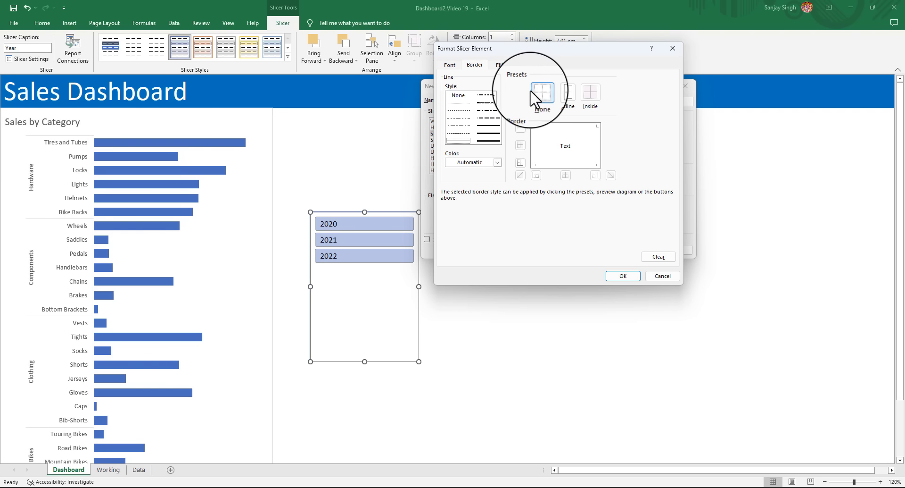
left_click(500, 65)
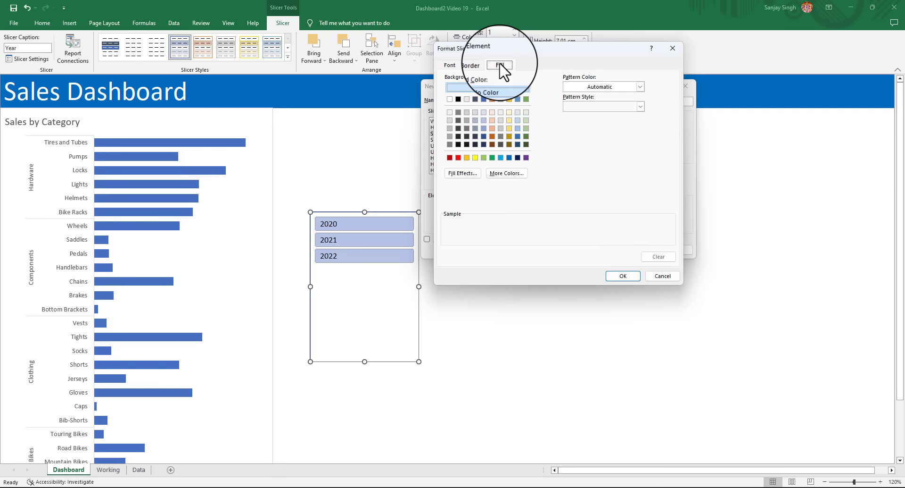
left_click(474, 99)
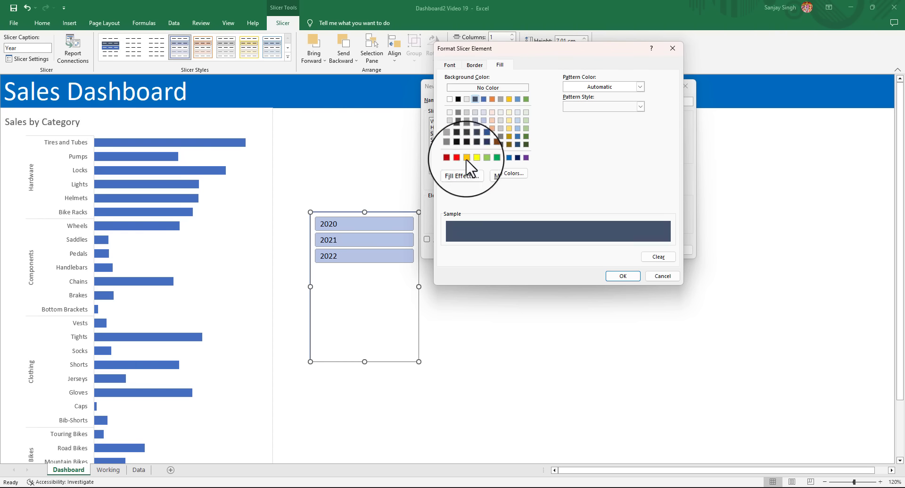
left_click(623, 276)
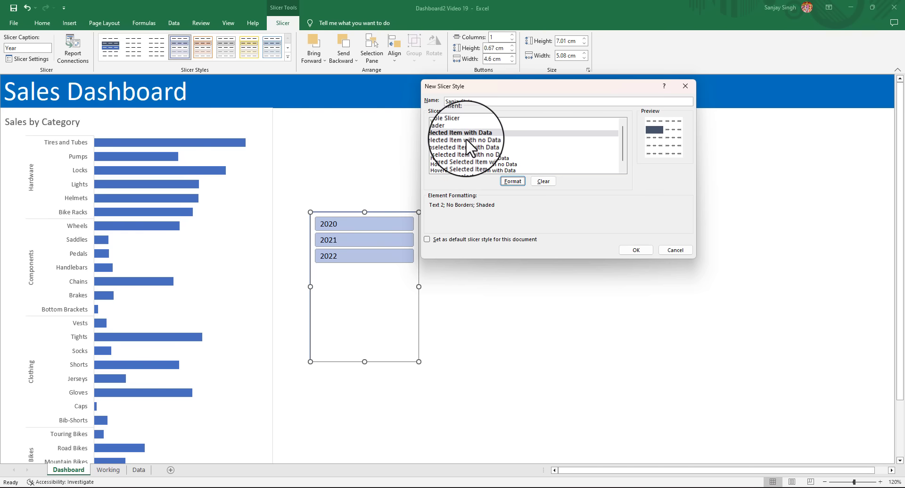
Change the font color of the Selected Item with Data element to white (Background 1)
left_click(512, 182)
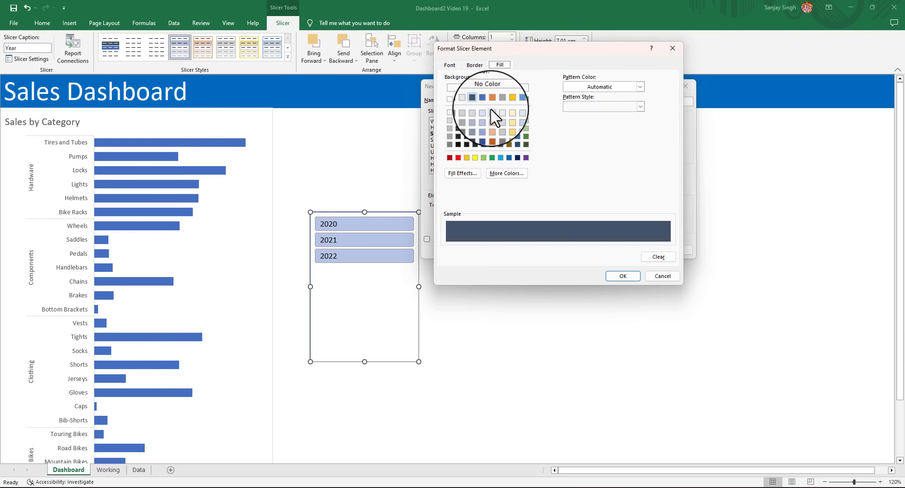
left_click(452, 65)
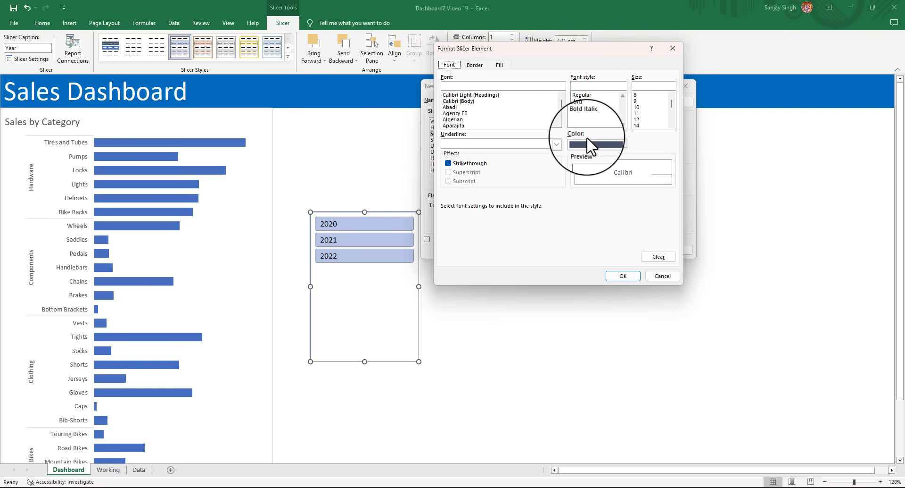
left_click(623, 143)
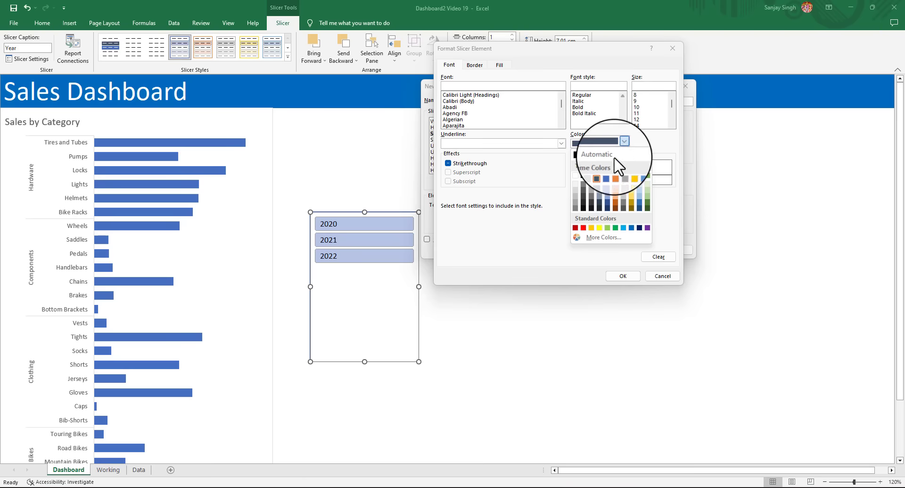
left_click(576, 174)
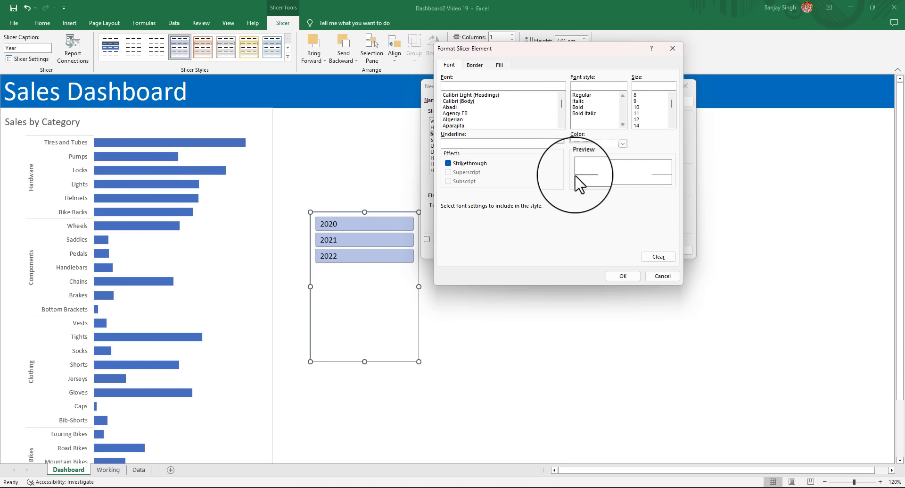
left_click(622, 276)
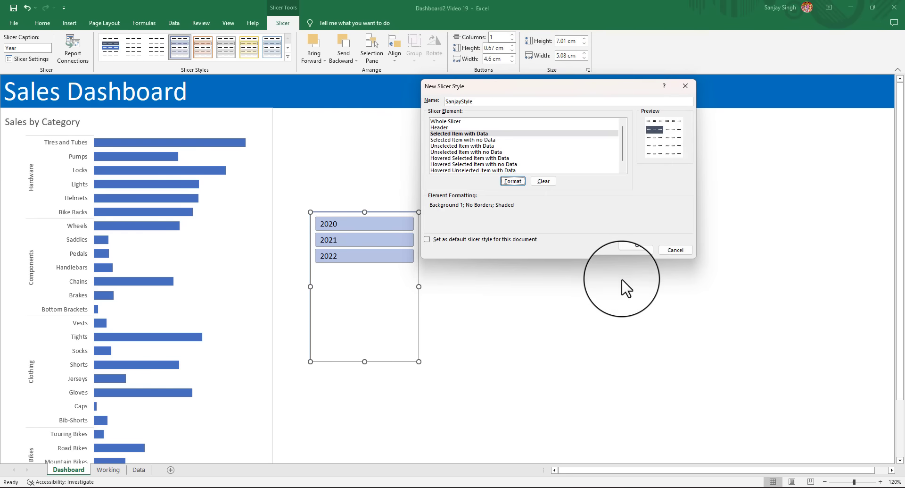
Format the Unselected Item with Data element with a white Background 1 font, no borders and a medium blue fill, and save the slicer style
left_click(470, 145)
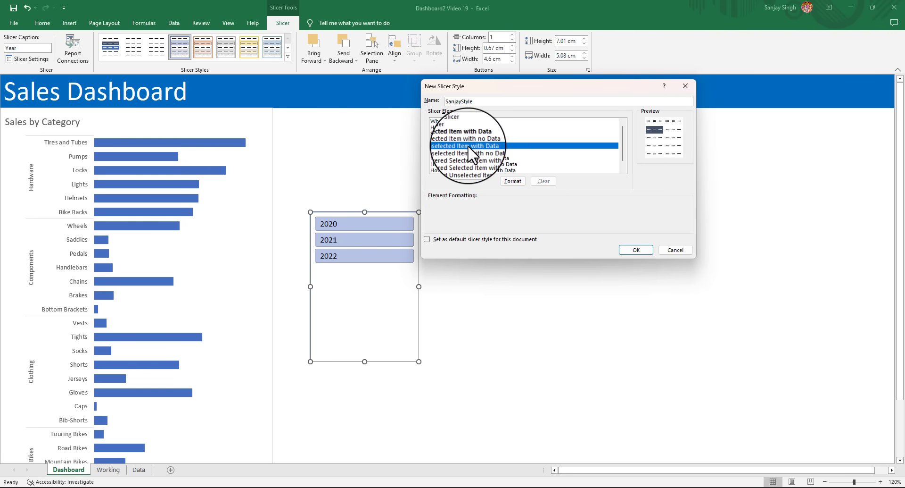
left_click(512, 181)
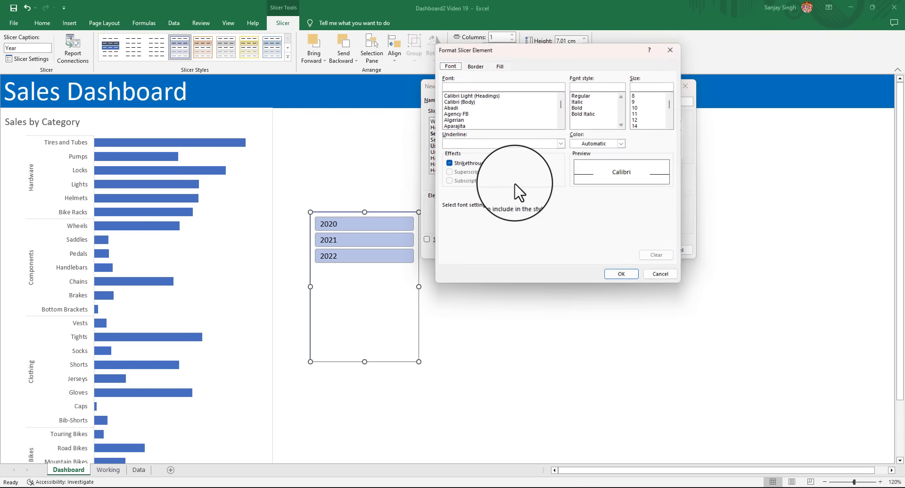
left_click(622, 143)
left_click(575, 175)
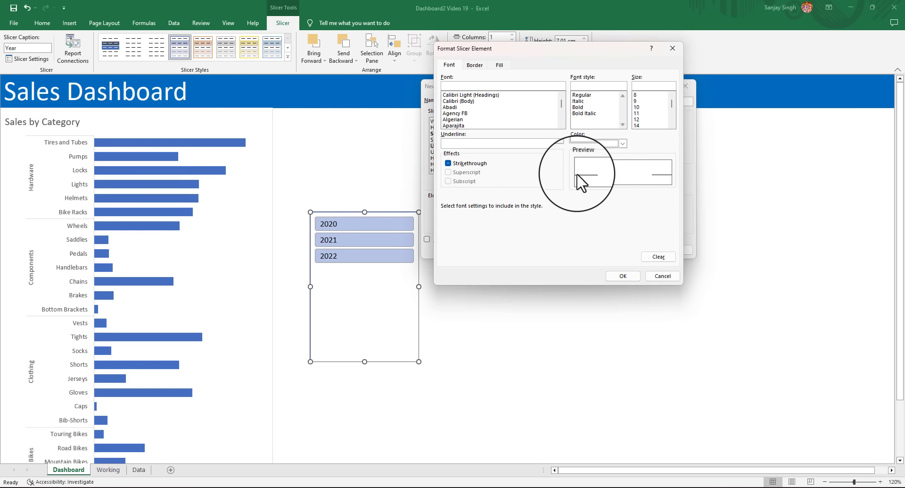
left_click(474, 65)
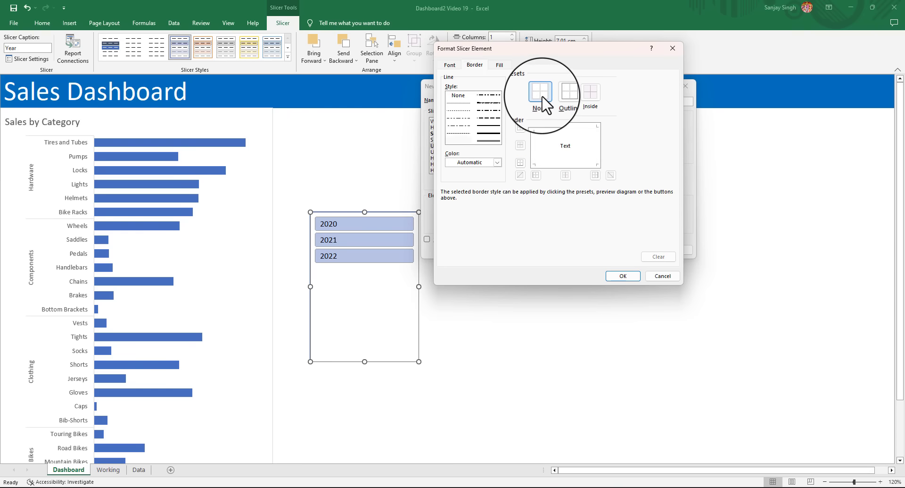
left_click(499, 65)
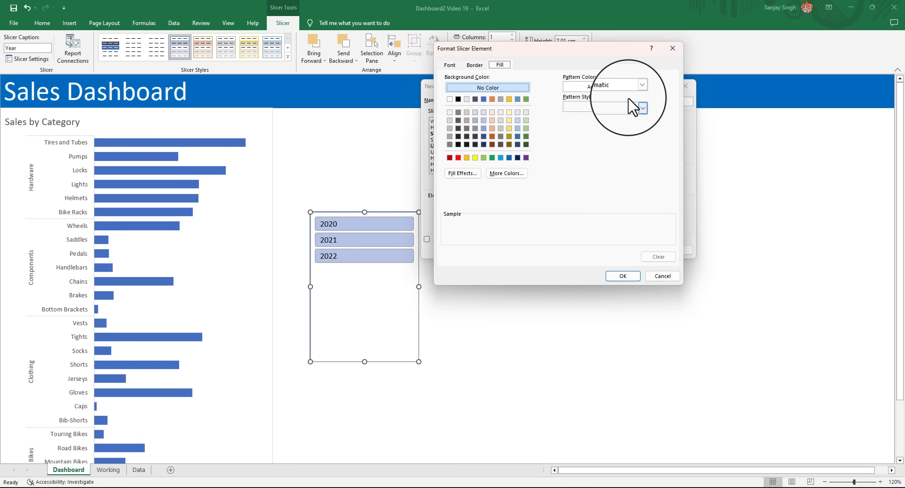
left_click(483, 99)
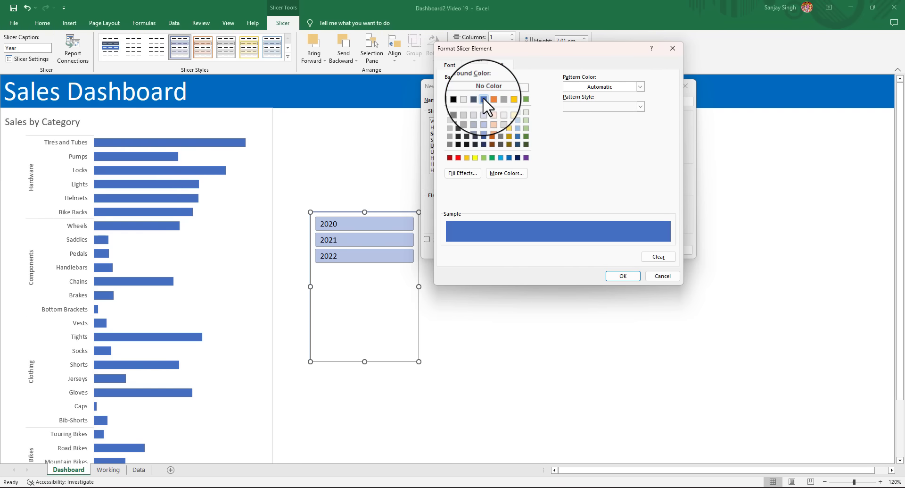
left_click(623, 276)
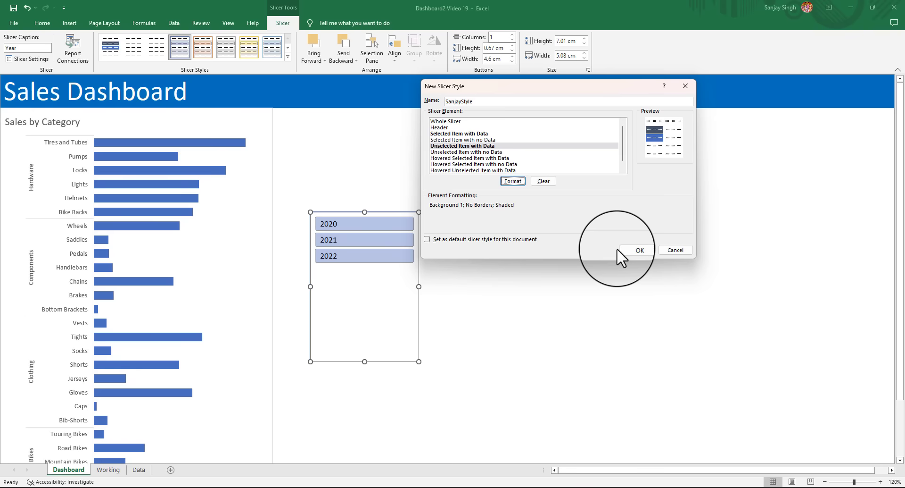
left_click(636, 250)
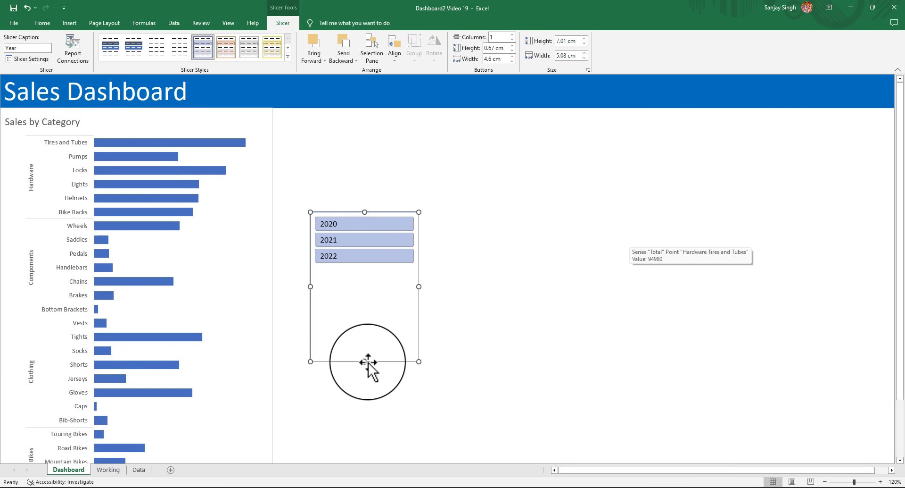
Arrange the Year slicer's buttons in 4 columns and resize the slicer to about 11.7 cm wide and 1.15 cm high
left_click_drag(366, 361, 370, 268)
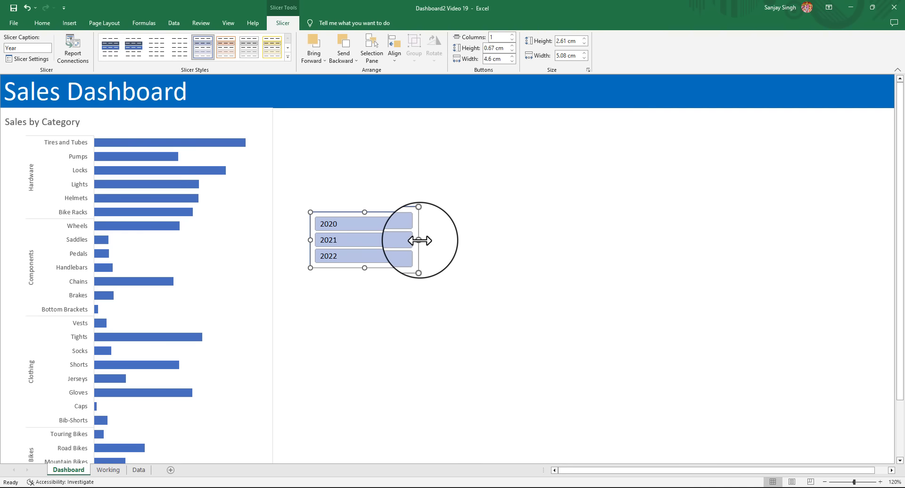
left_click_drag(418, 238, 561, 239)
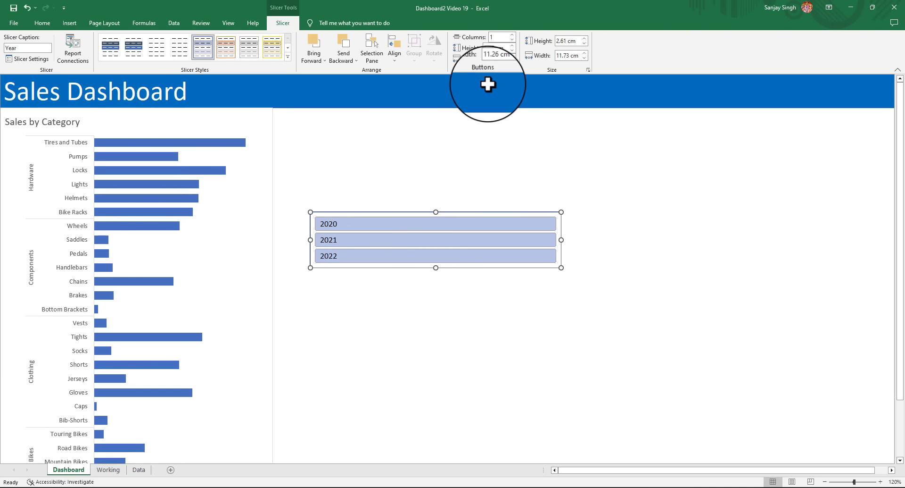
left_click(494, 40)
type("4")
key("Return")
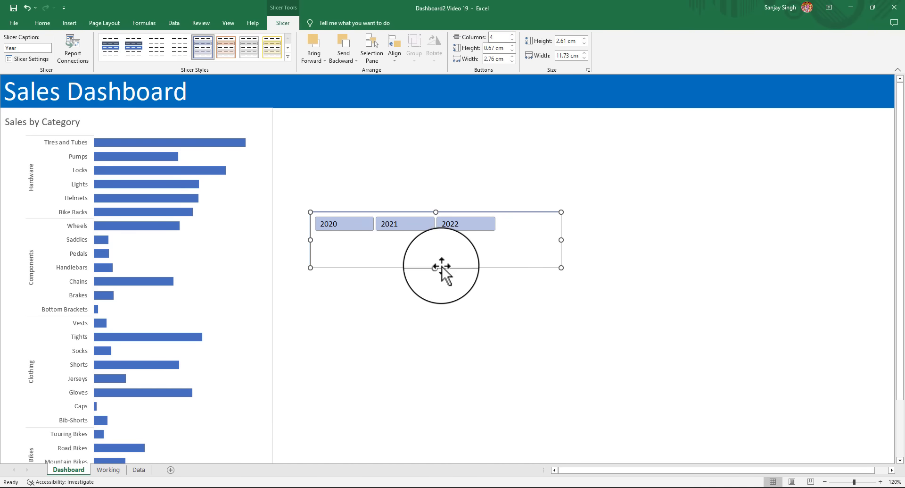
left_click_drag(436, 268, 443, 237)
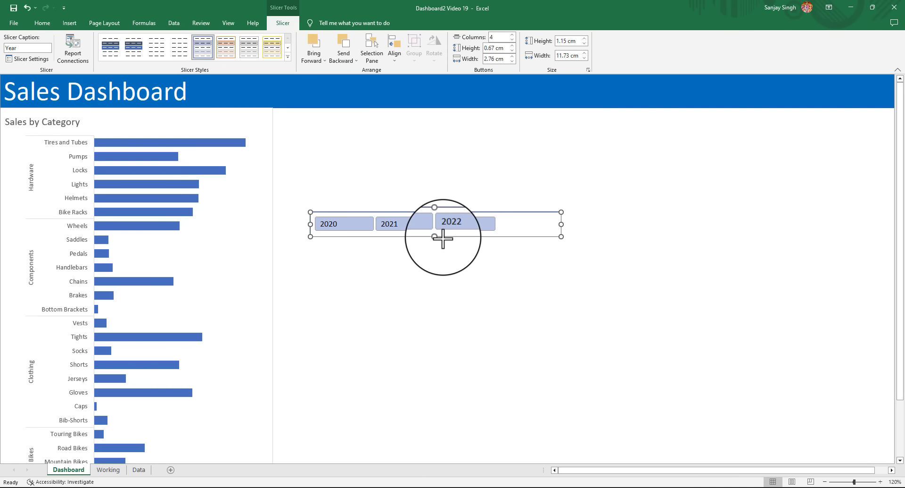
left_click(441, 161)
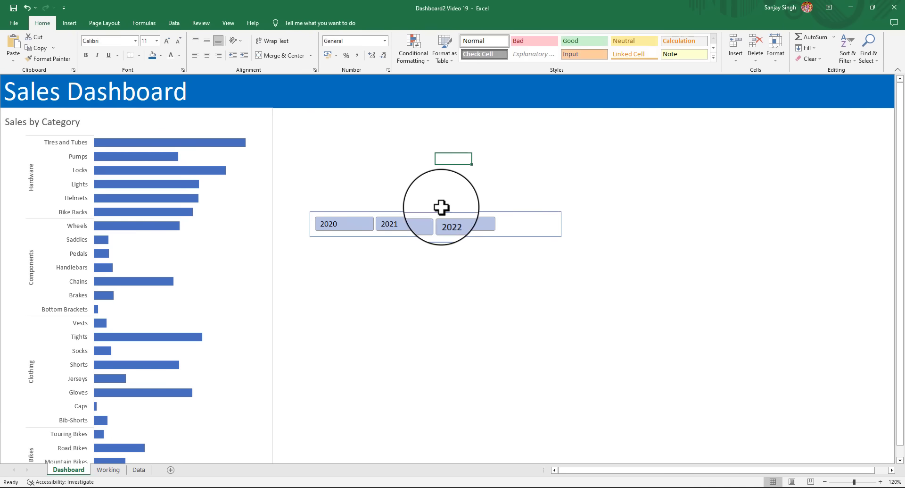
Apply the new custom style to the Year slicer and filter the chart by 2020, 2021 and 2022 in turn
left_click(408, 212)
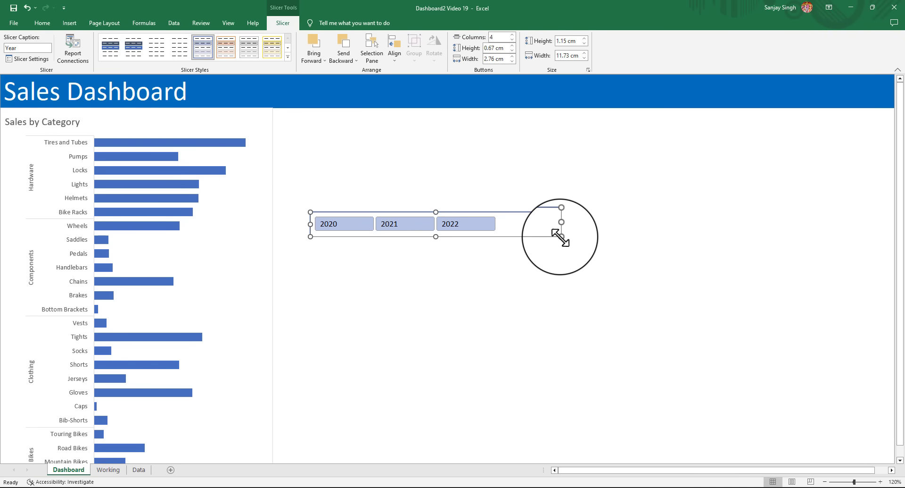
left_click(110, 47)
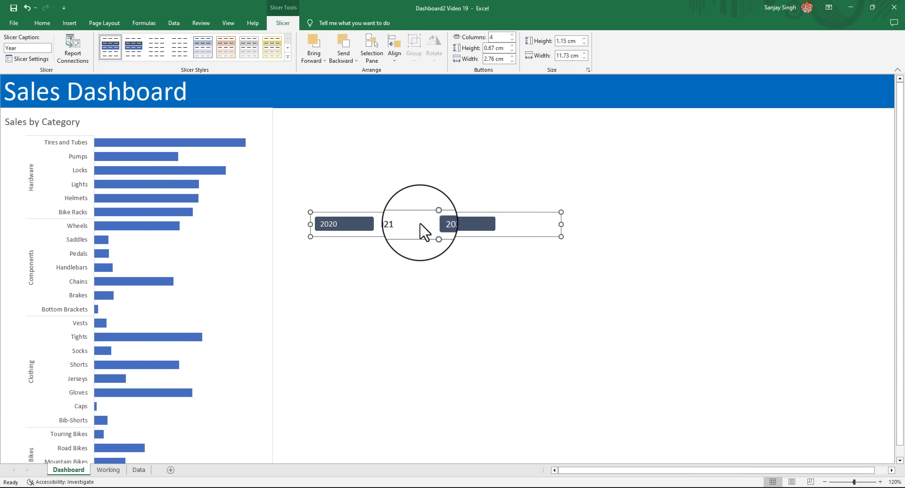
left_click(342, 225)
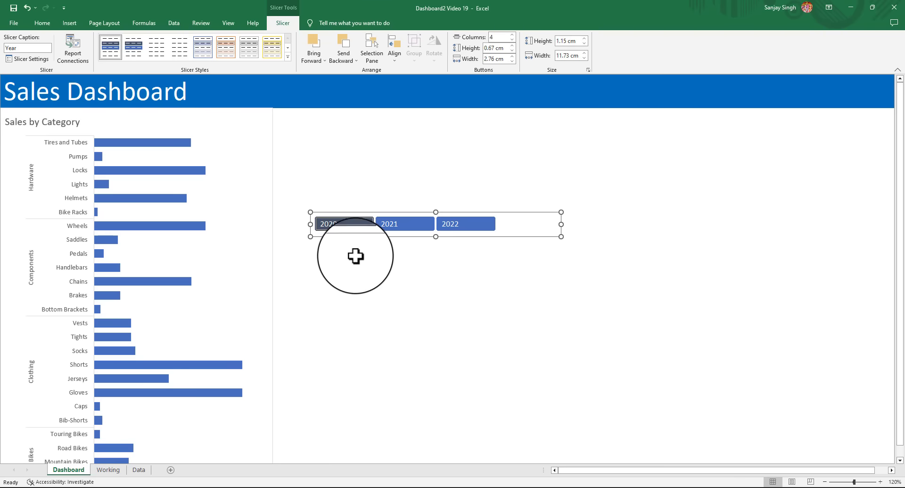
left_click(396, 226)
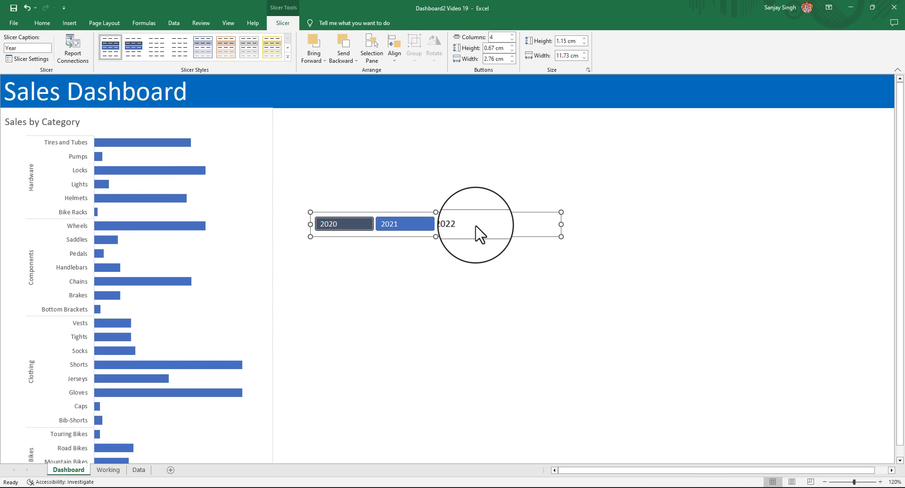
left_click(395, 225)
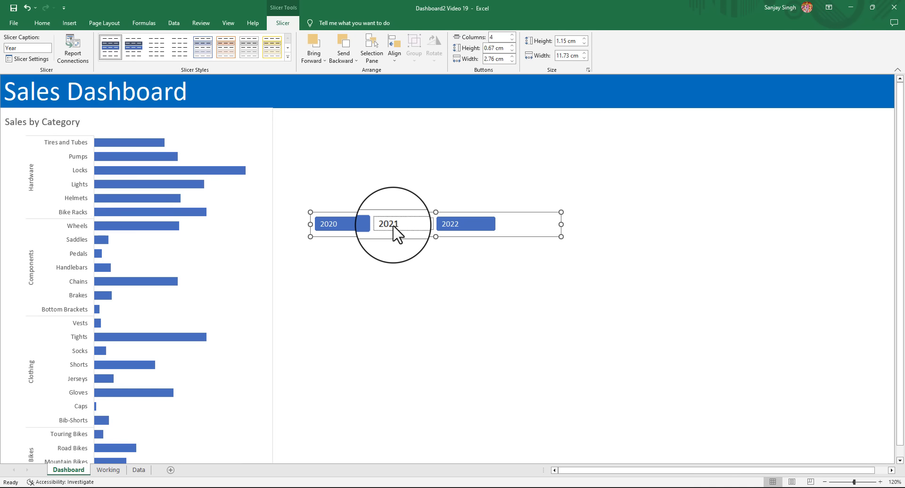
left_click(454, 225)
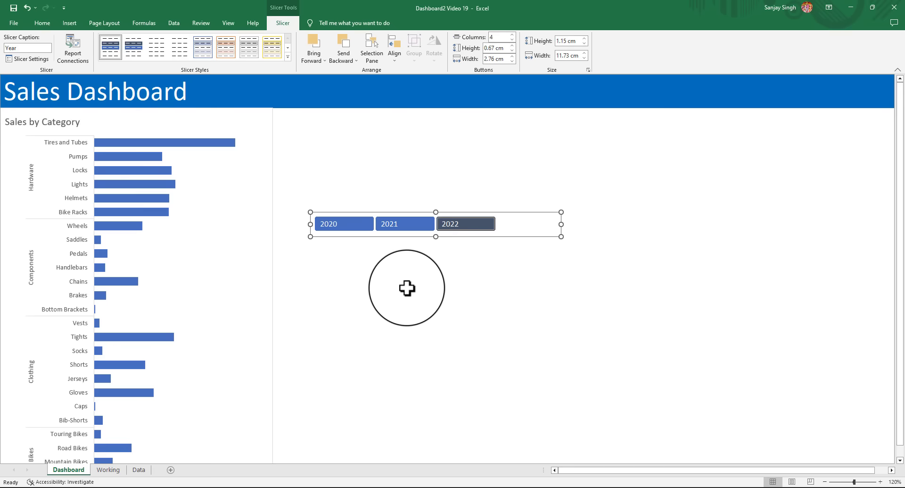
Move the Year slicer beside the Sales by Category chart title and narrow it to about 8.6 cm
left_click_drag(382, 212, 156, 112)
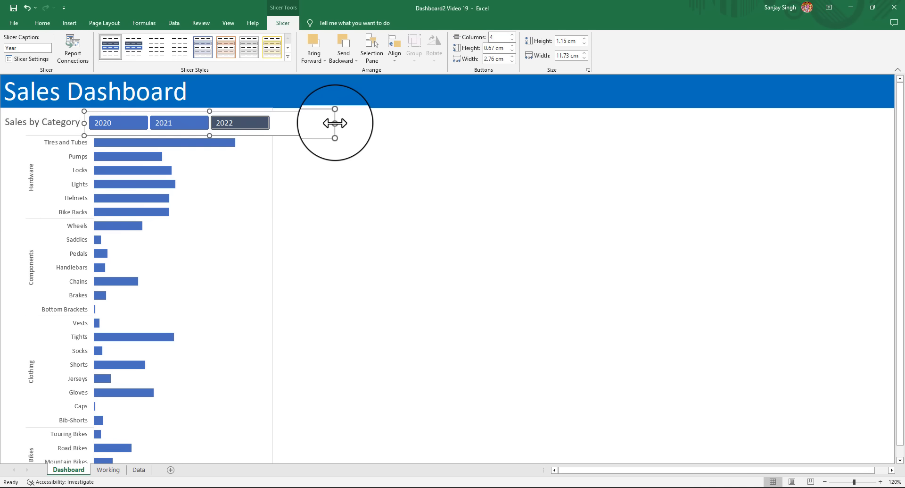
left_click_drag(335, 123, 273, 119)
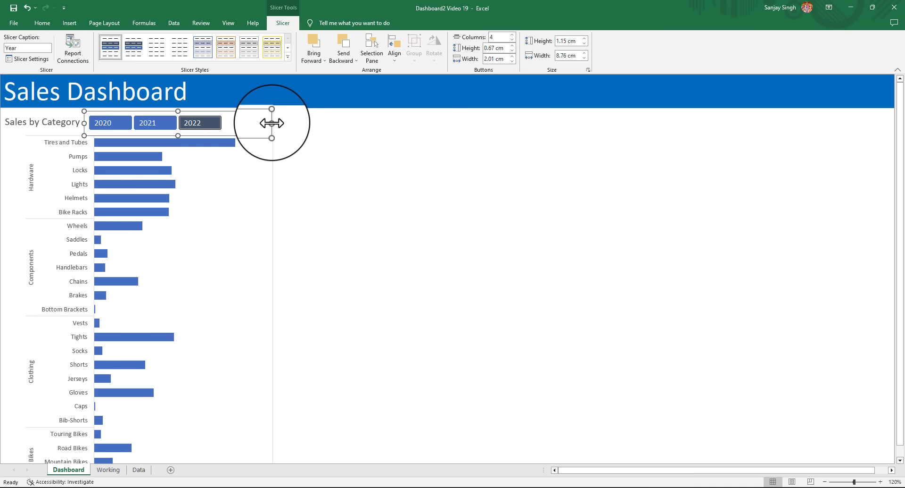
left_click_drag(272, 123, 268, 123)
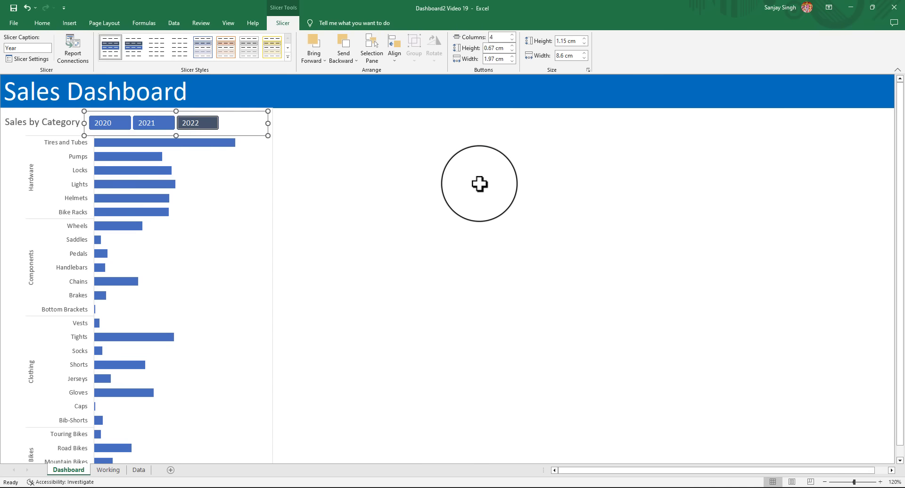
left_click(447, 205)
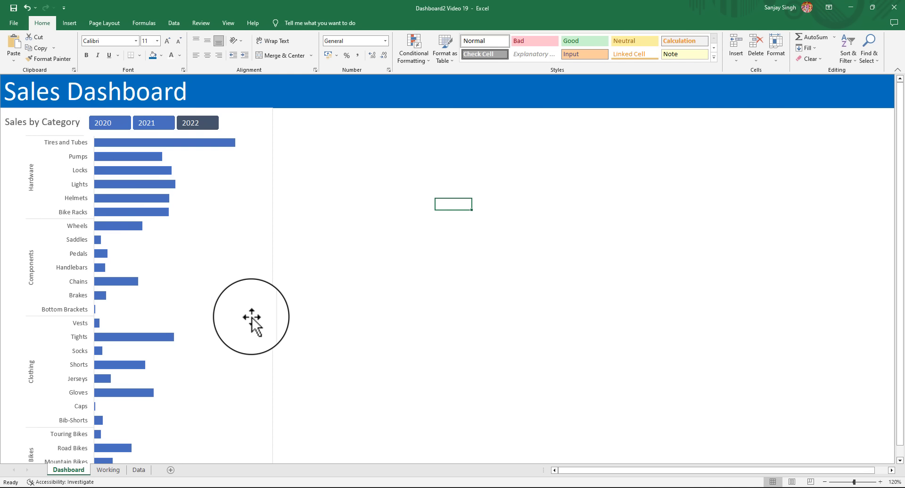
Copy the whole PivotTable on the Working sheet, paste the copy at cell D3 and autofit columns D and E
left_click(139, 469)
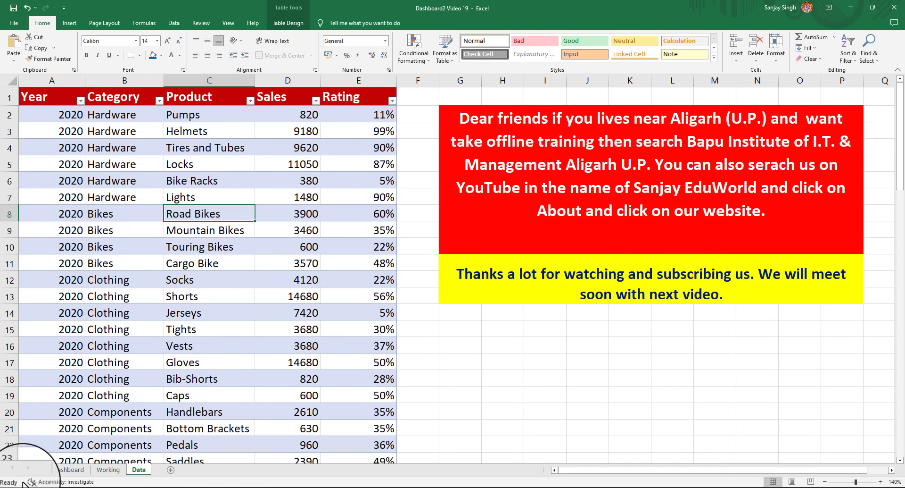
left_click(108, 469)
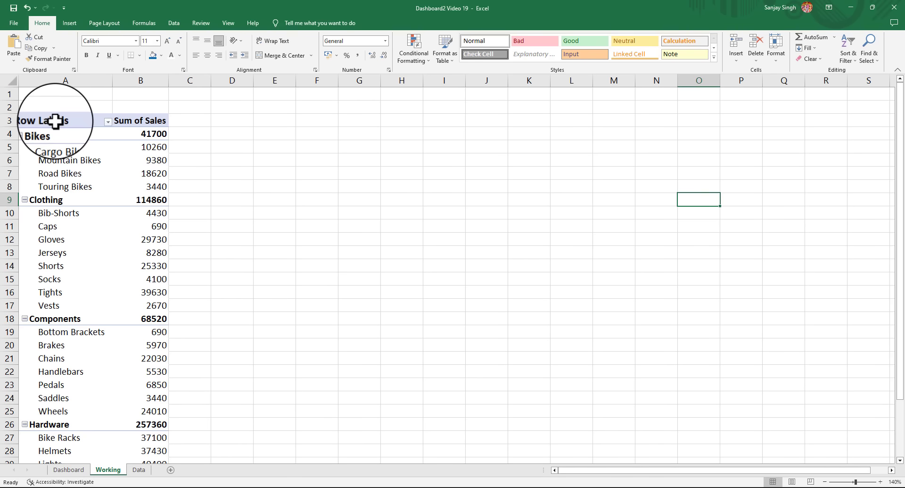
left_click_drag(55, 120, 121, 438)
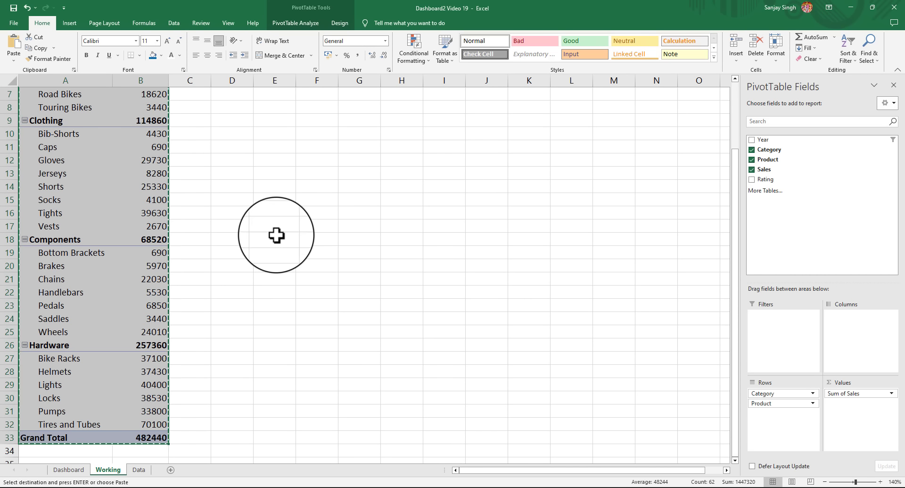
scroll(300, 266, "up", 2)
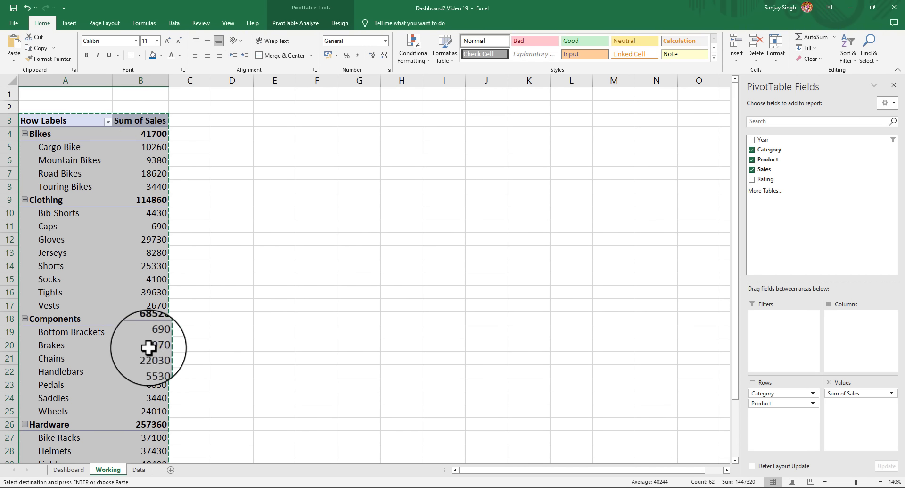
left_click(271, 347)
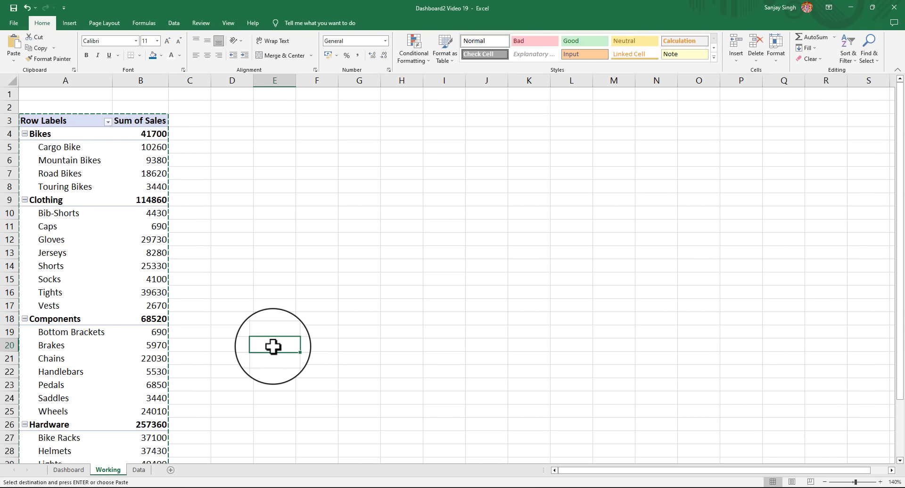
right_click(273, 347)
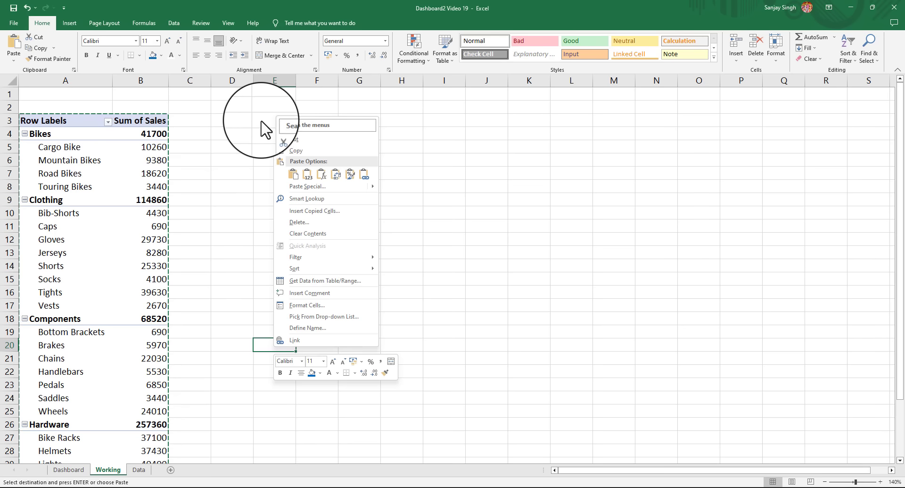
left_click(234, 124)
left_click(231, 119)
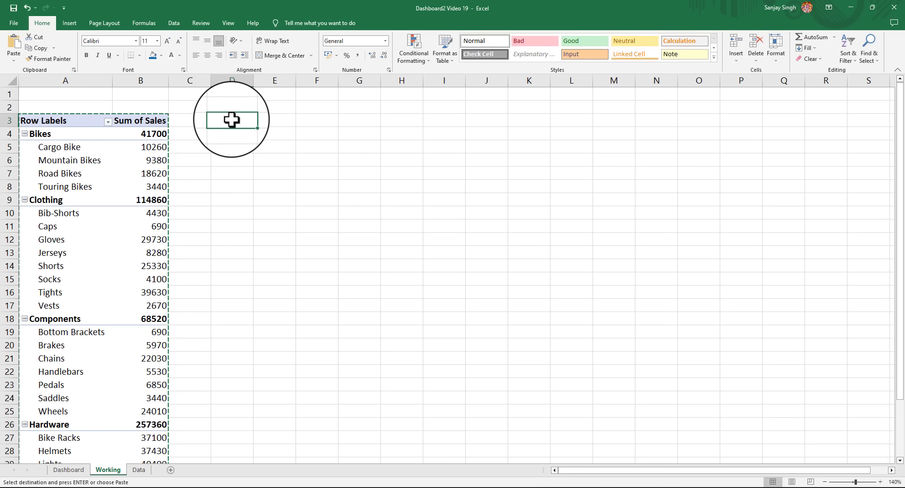
right_click(232, 119)
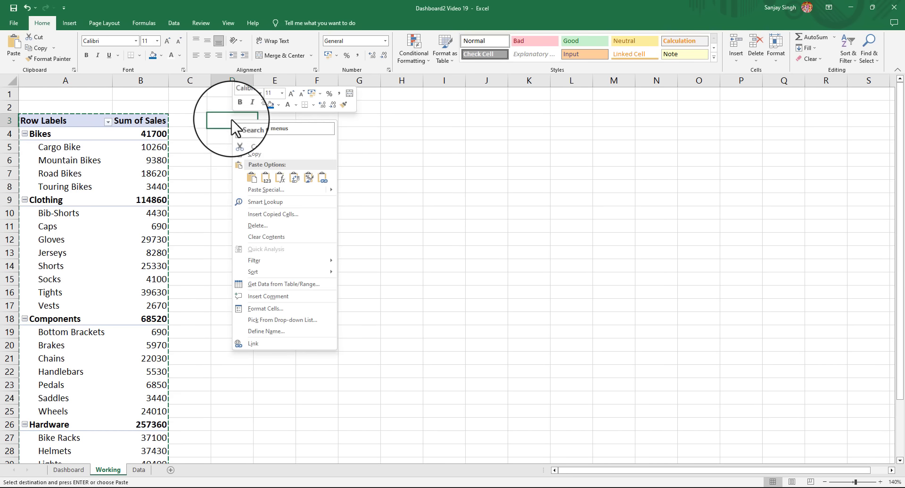
left_click(251, 178)
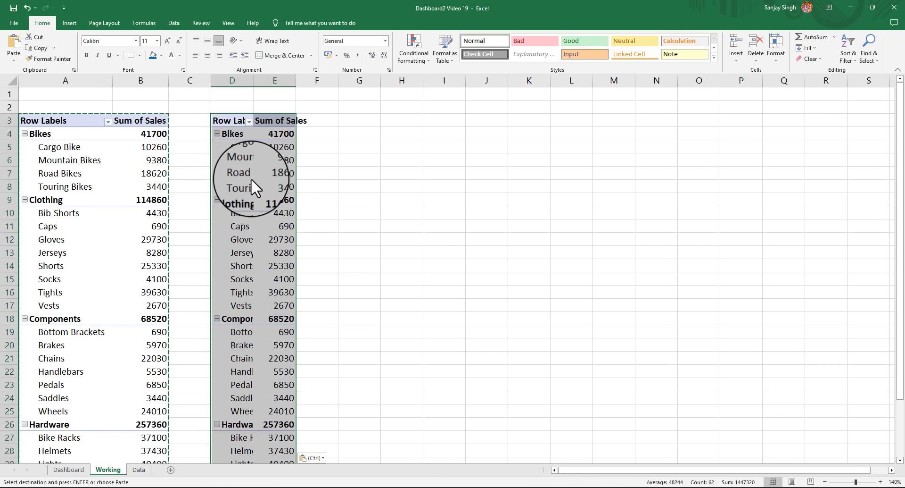
double_click(296, 80)
double_click(252, 81)
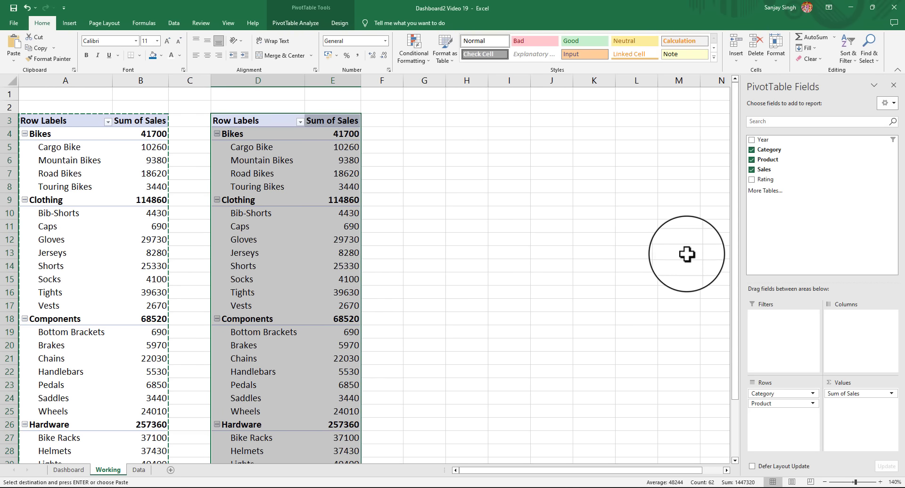
Rearrange the copied PivotTable so Year is in Rows and Category in Columns, with Product removed and Sum of Sales kept in Values
left_click_drag(784, 393, 817, 233)
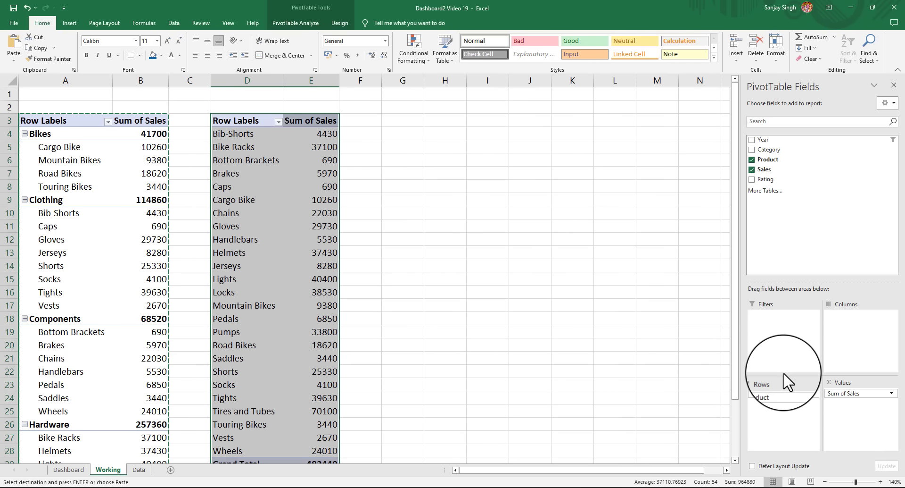
left_click_drag(779, 393, 865, 345)
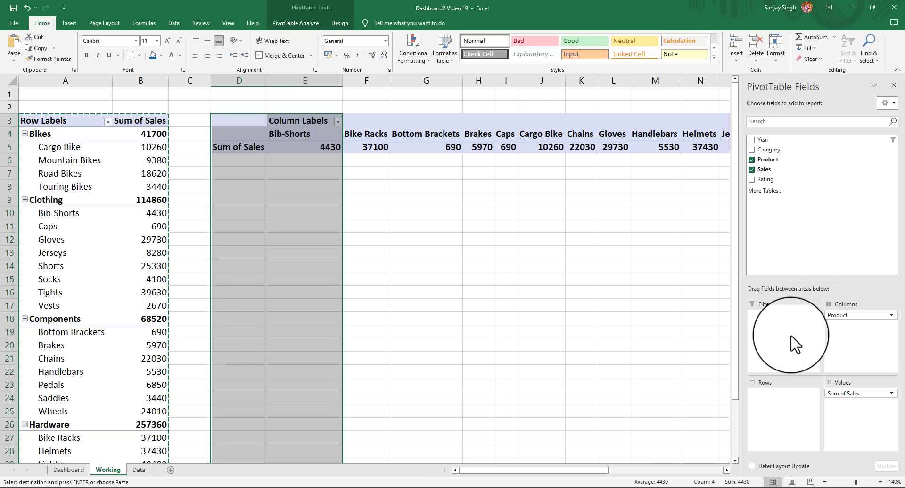
left_click_drag(849, 320, 778, 163)
left_click_drag(871, 347, 871, 349)
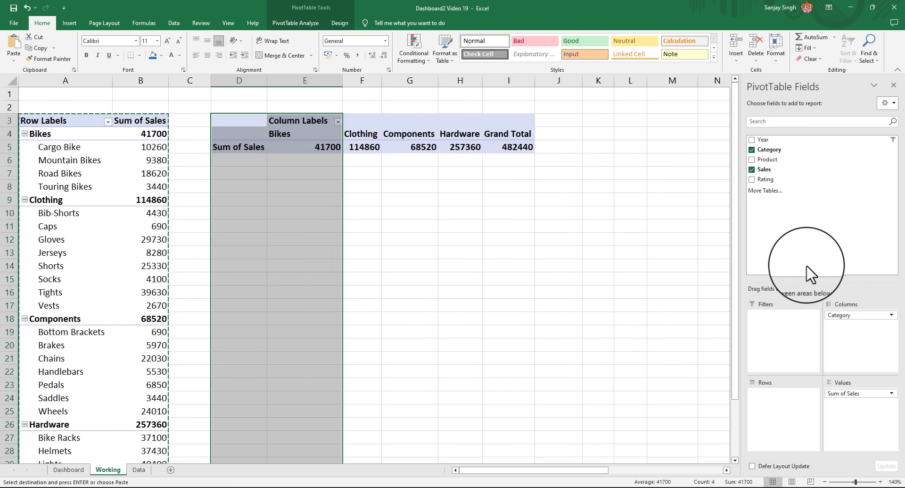
left_click_drag(763, 140, 783, 401)
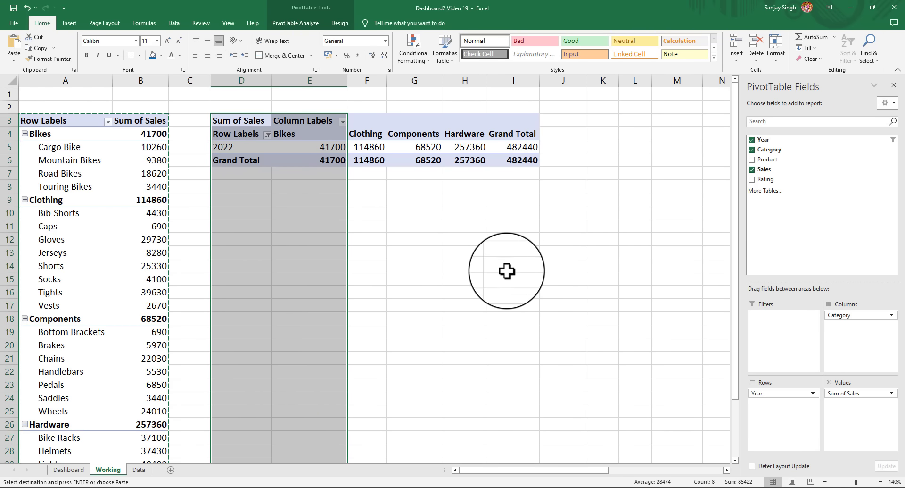
left_click(541, 253)
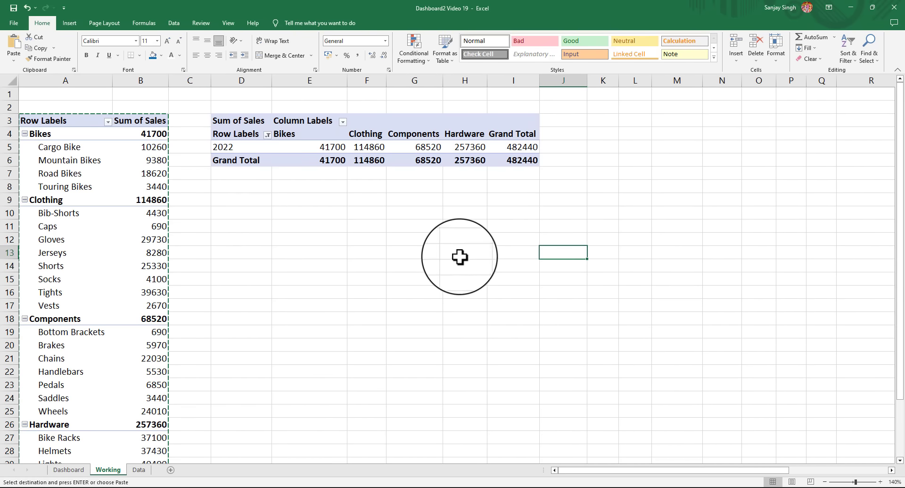
Filter the second PivotTable's Year row labels to include all years, 2020, 2021 and 2022
left_click(268, 135)
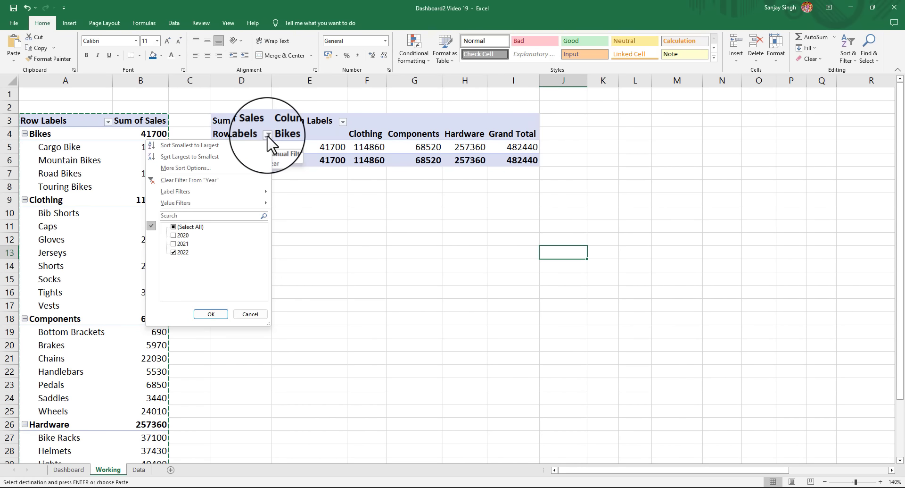
left_click(175, 226)
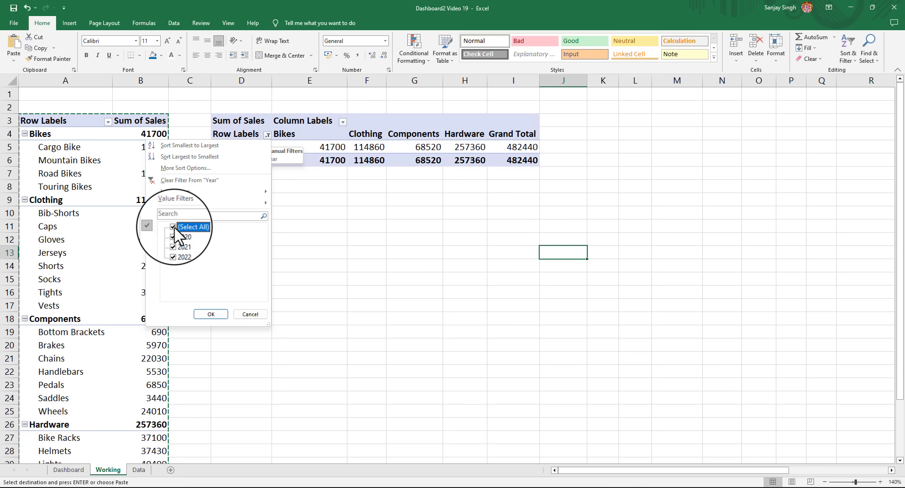
left_click(211, 314)
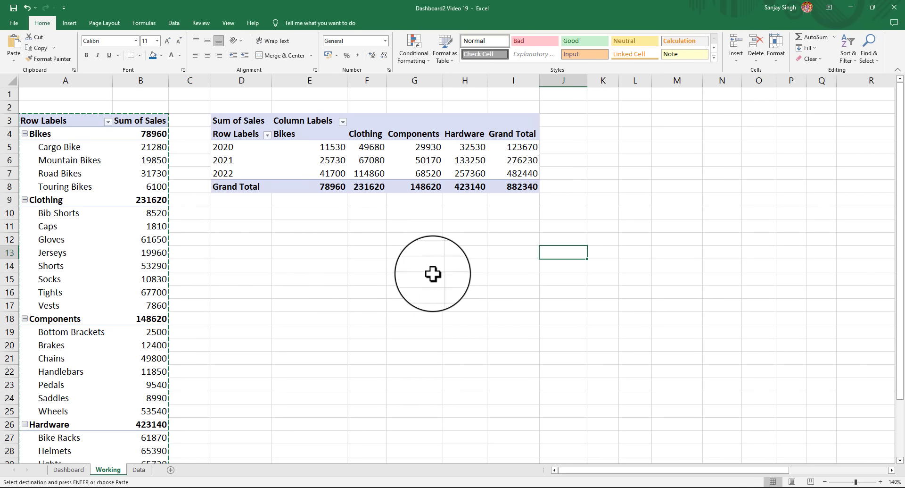
left_click(380, 279)
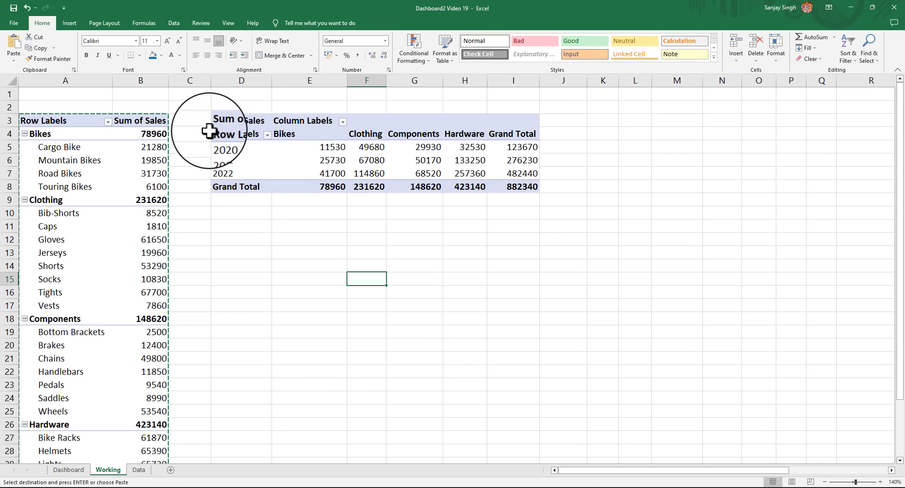
left_click(245, 121)
mouse_move(245, 121)
left_mouse_down()
mouse_move(493, 144)
mouse_move(512, 189)
left_mouse_up()
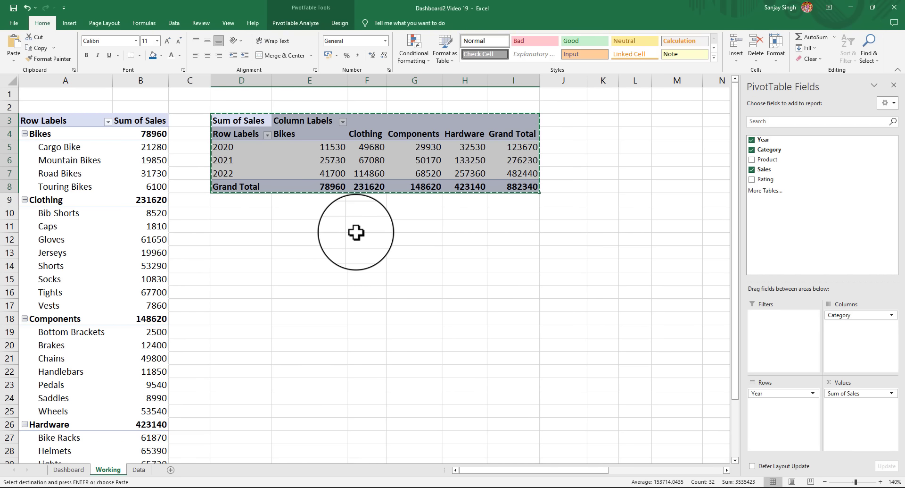
left_click(5, 93)
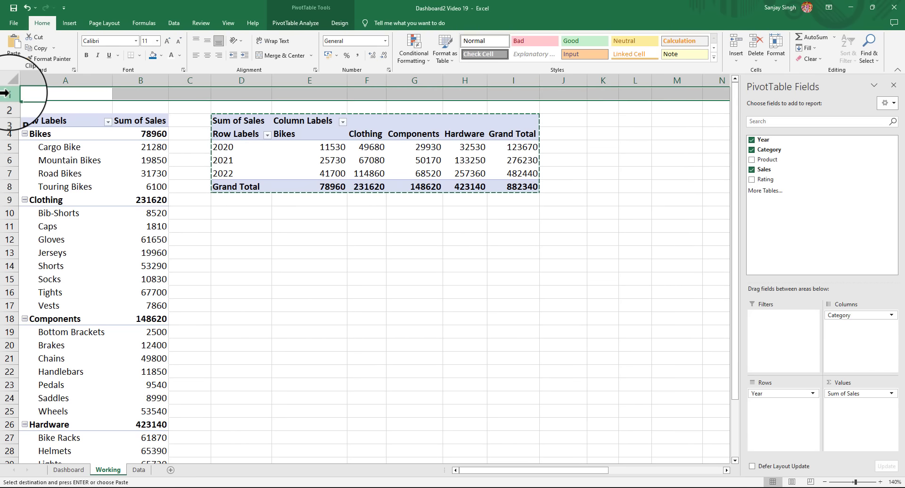
left_click_drag(6, 93, 2, 313)
right_click(5, 95)
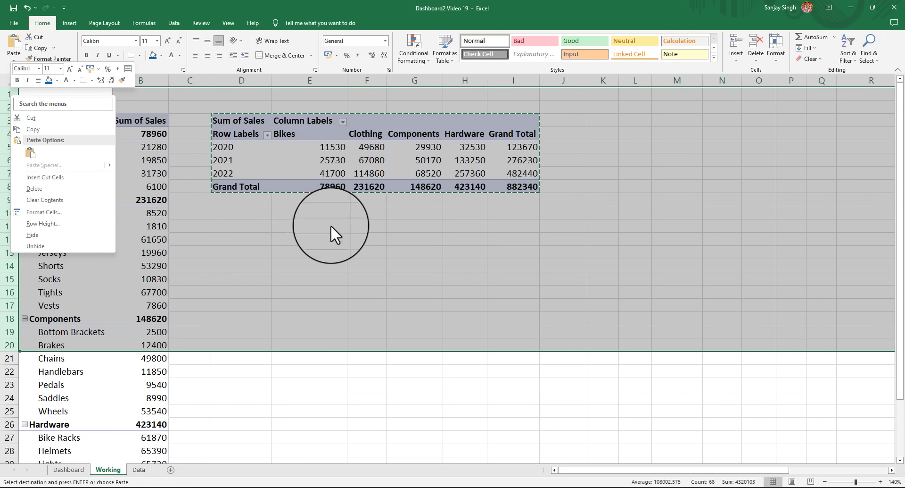
key("Escape")
key("Escape")
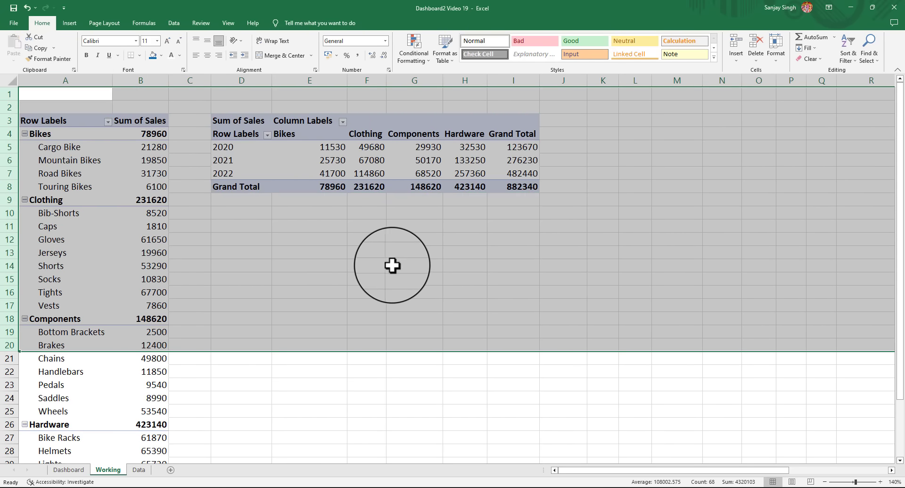
left_click(332, 276)
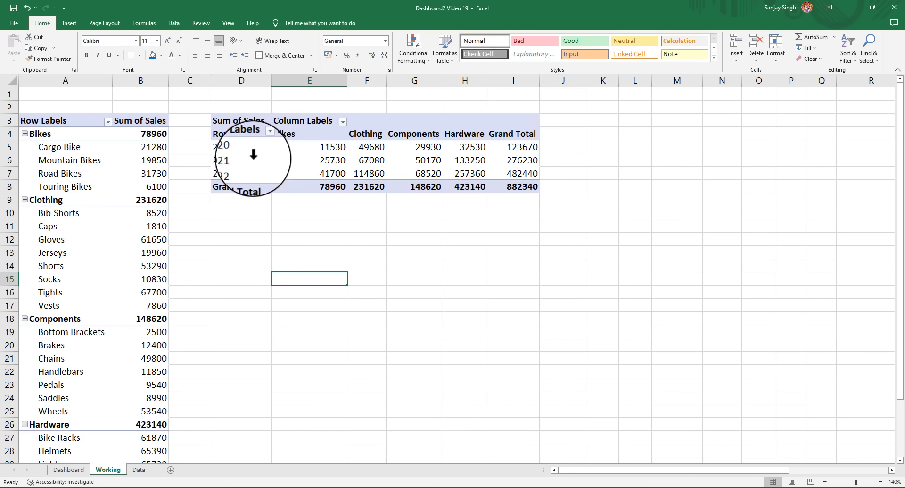
left_click_drag(3, 94, 4, 287)
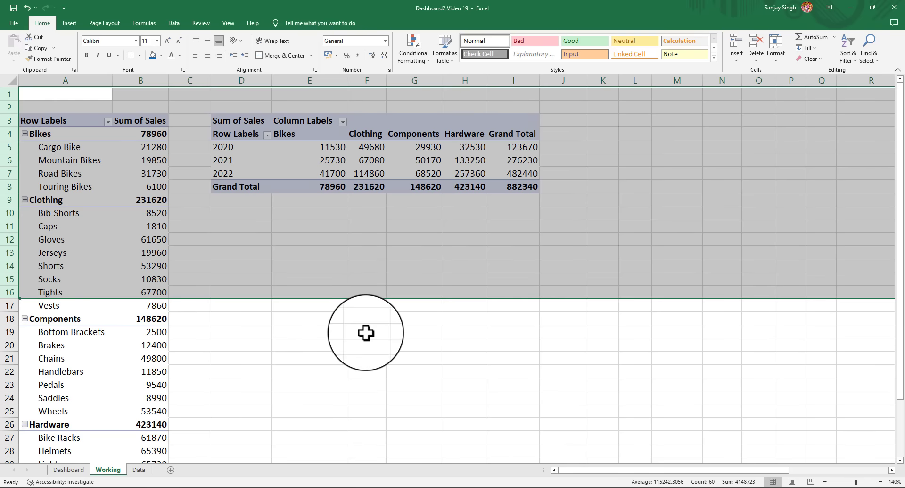
left_click(366, 332)
left_click(4, 93)
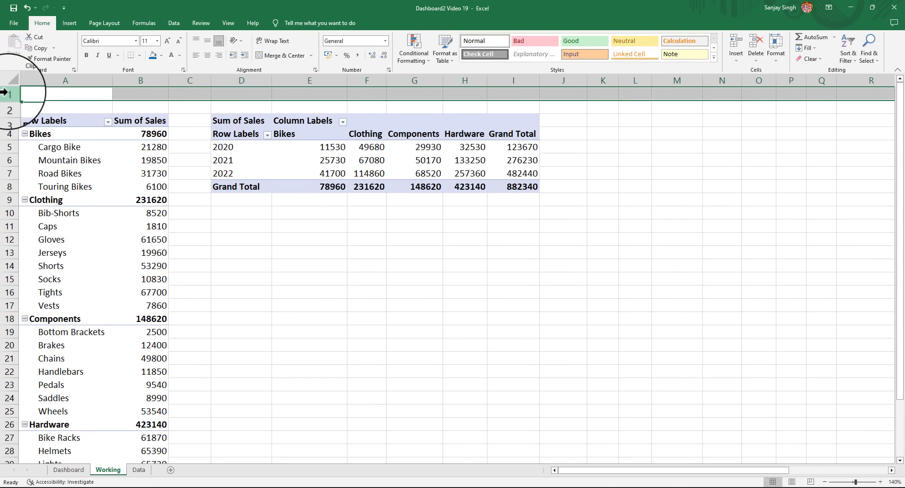
left_click(331, 342)
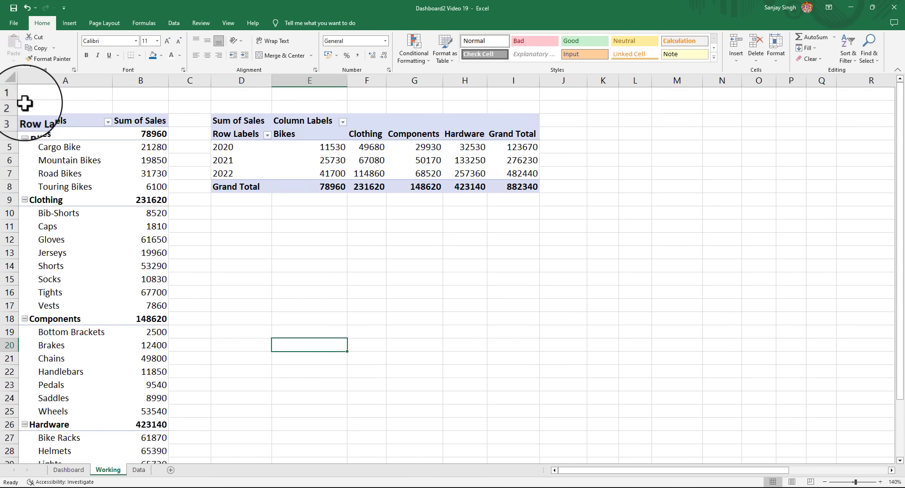
Insert 20 blank rows above the two PivotTables on the Working sheet
left_click_drag(3, 94, 4, 309)
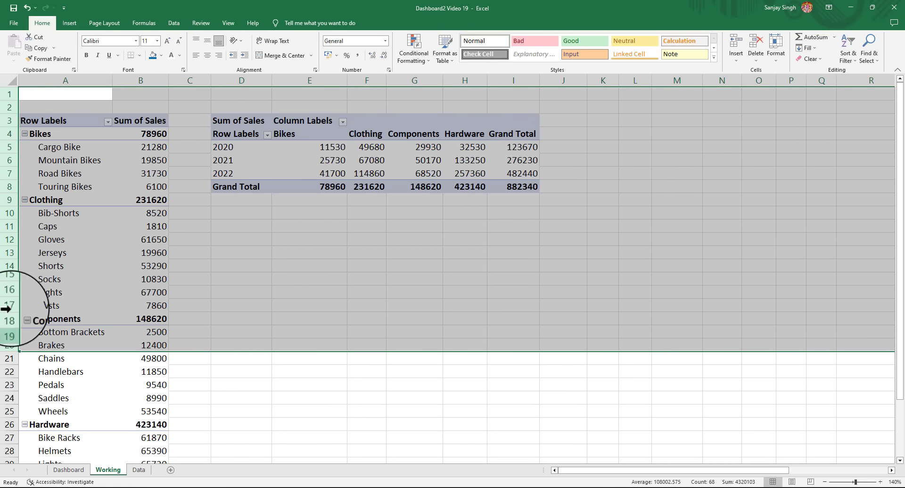
right_click(8, 97)
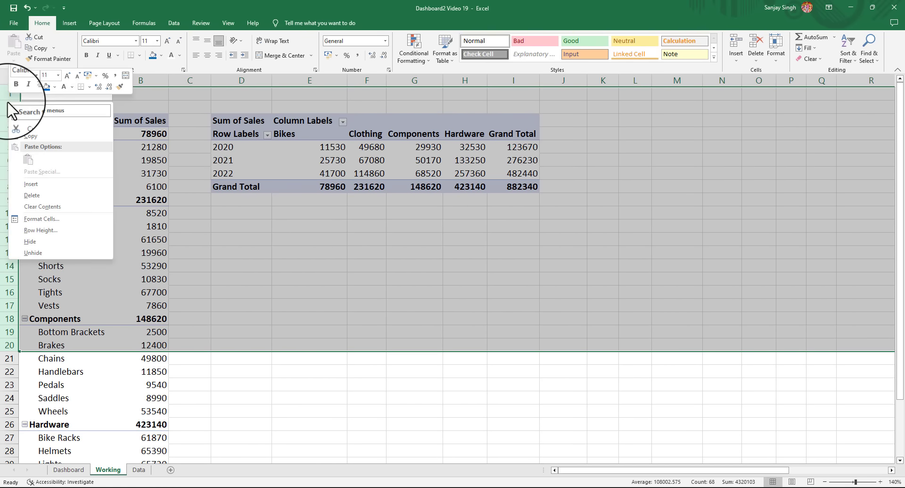
left_click(31, 183)
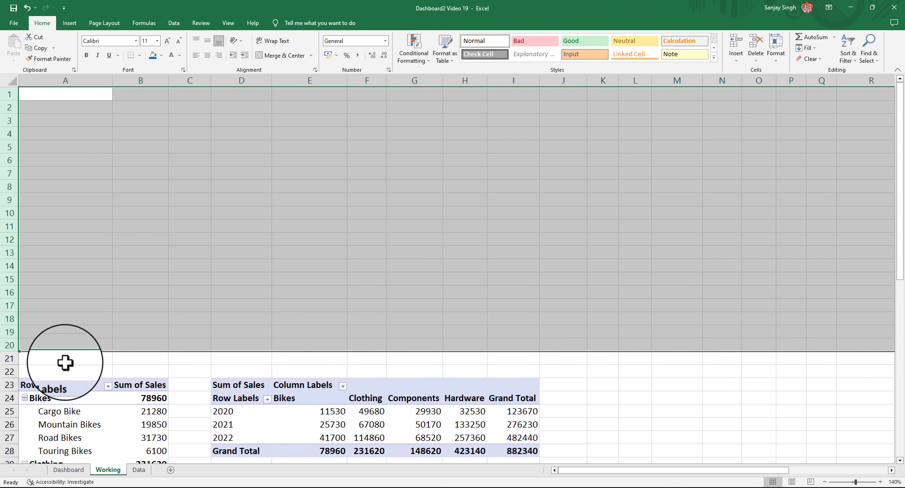
left_click(75, 211)
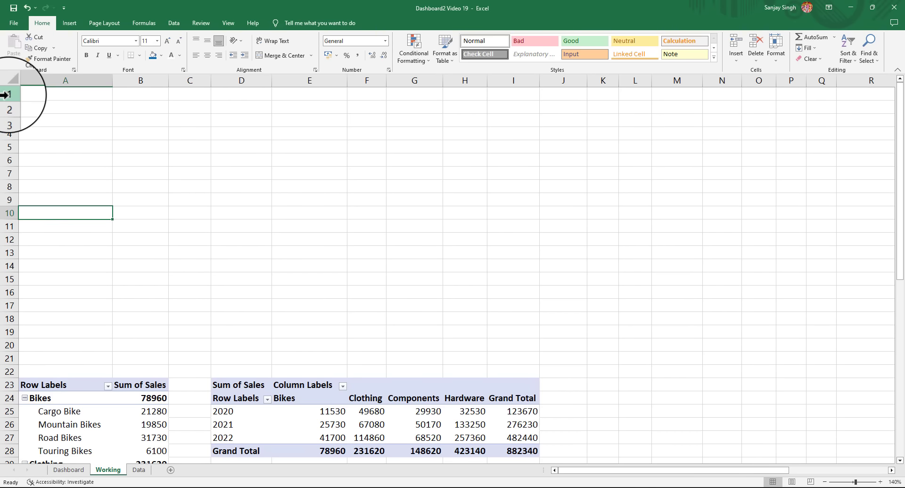
Delete rows 1 and 2 of the Working sheet
left_click_drag(9, 93, 7, 104)
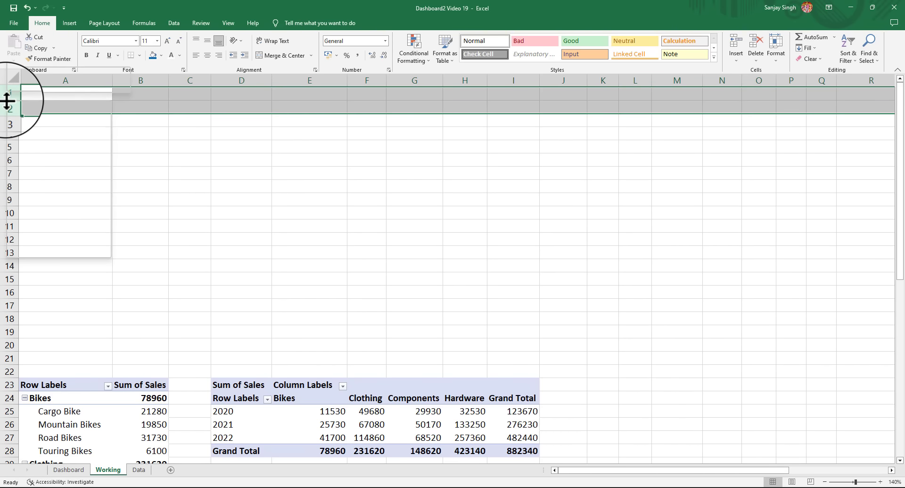
right_click(7, 100)
left_click(37, 203)
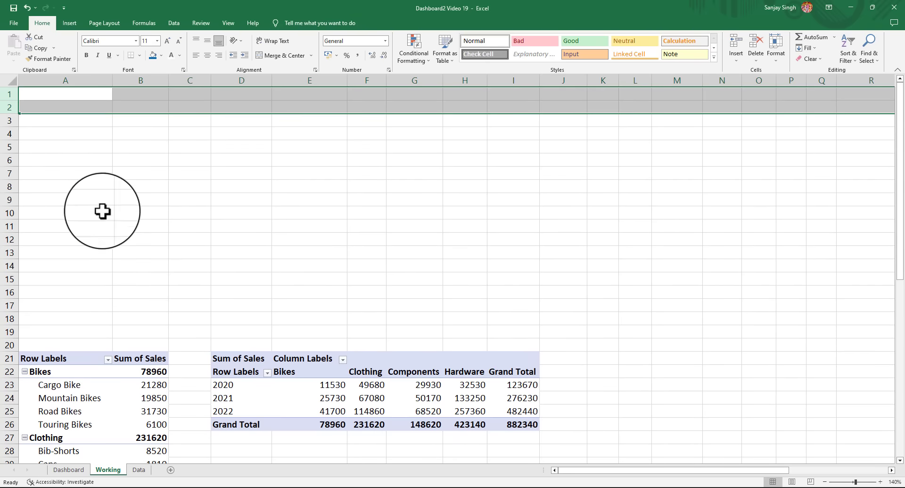
left_click(404, 279)
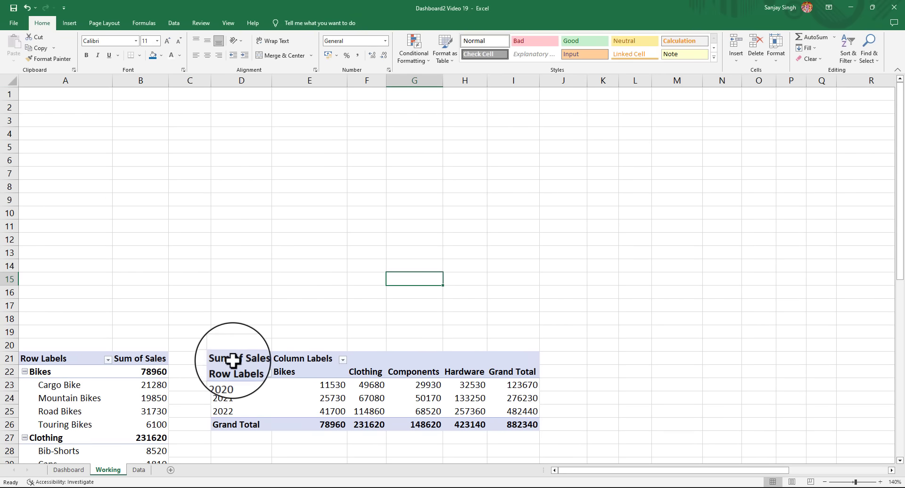
Move the whole Year-by-Category PivotTable from D21 to cell A1 of the Working sheet
left_click_drag(234, 357, 514, 424)
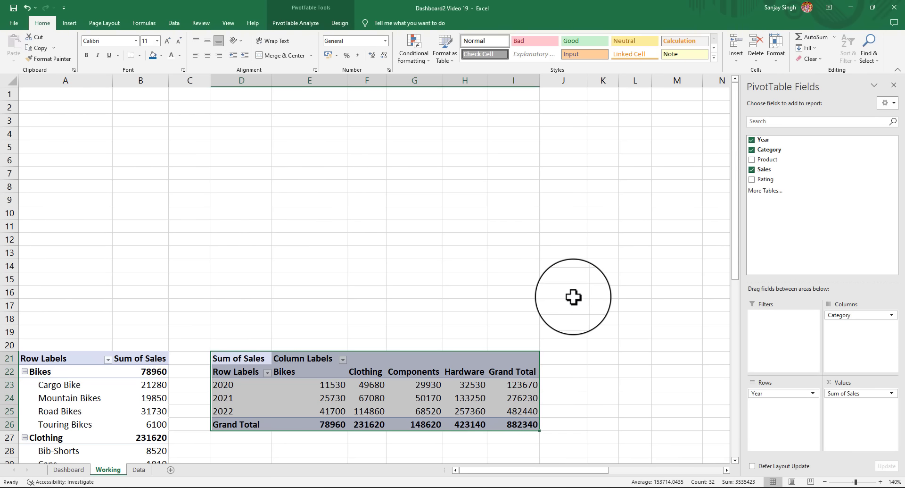
key("ctrl+c")
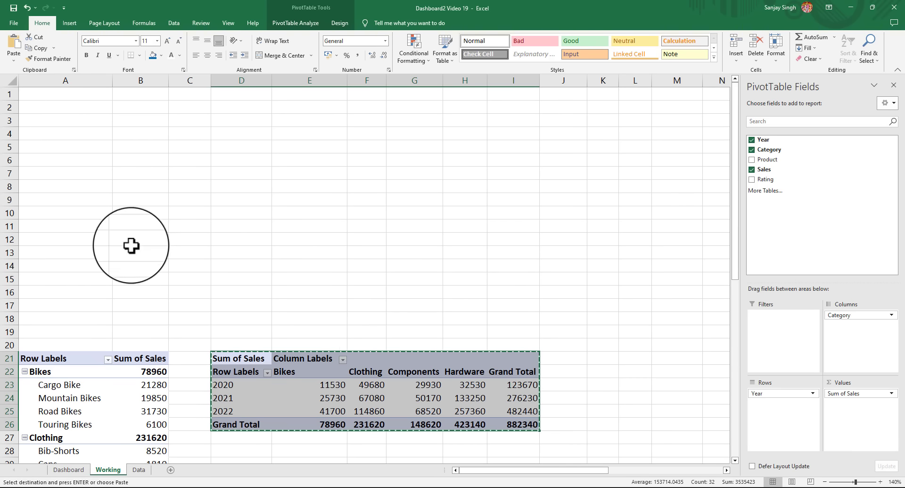
left_click(32, 97)
key("ctrl+v")
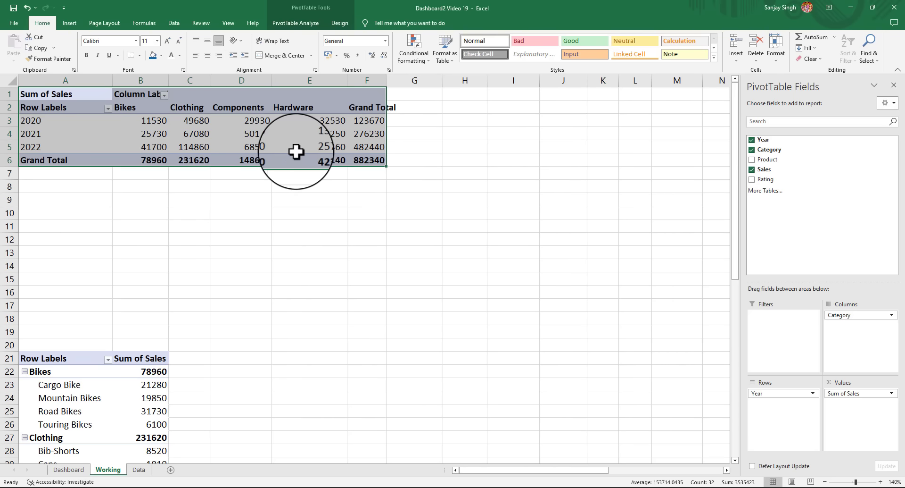
Insert a 2-D Stacked Line PivotChart from the Year-by-Category PivotTable
left_click(189, 133)
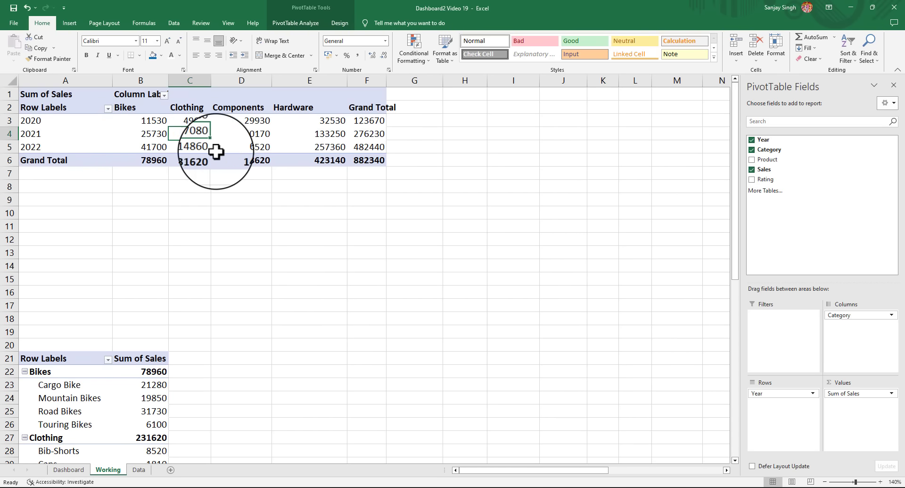
left_click(67, 23)
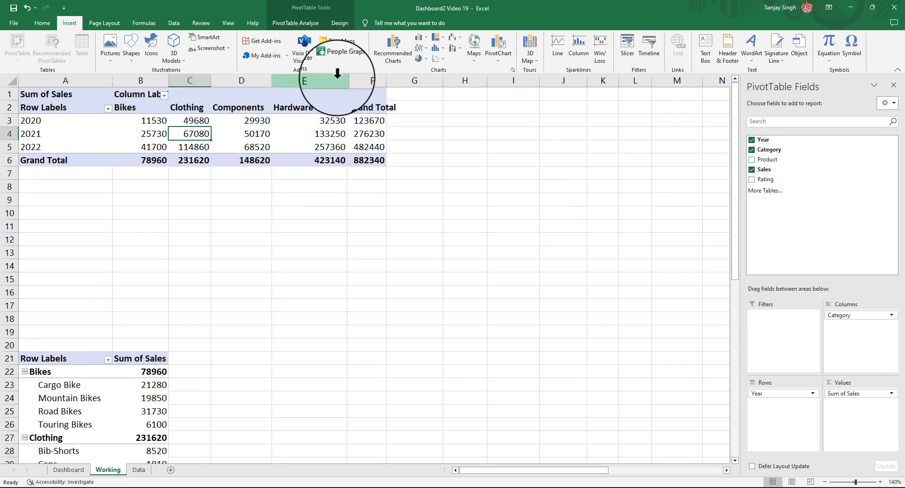
left_click(421, 49)
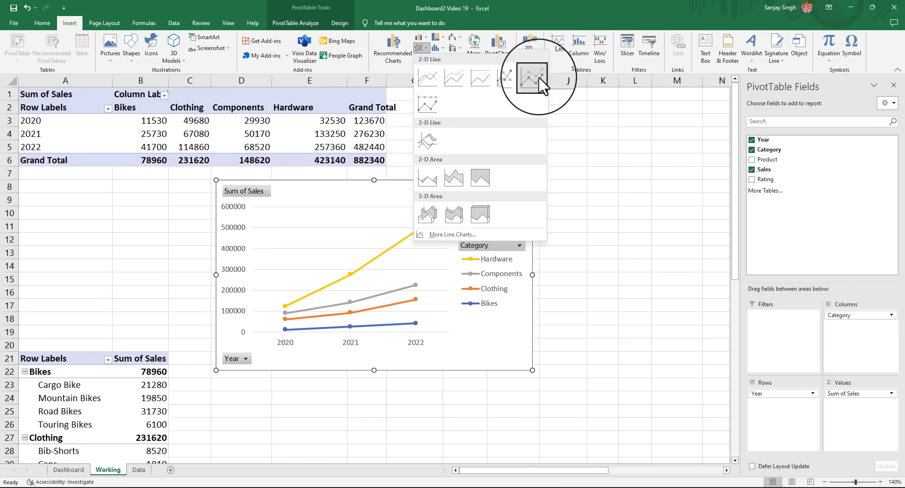
left_click(454, 82)
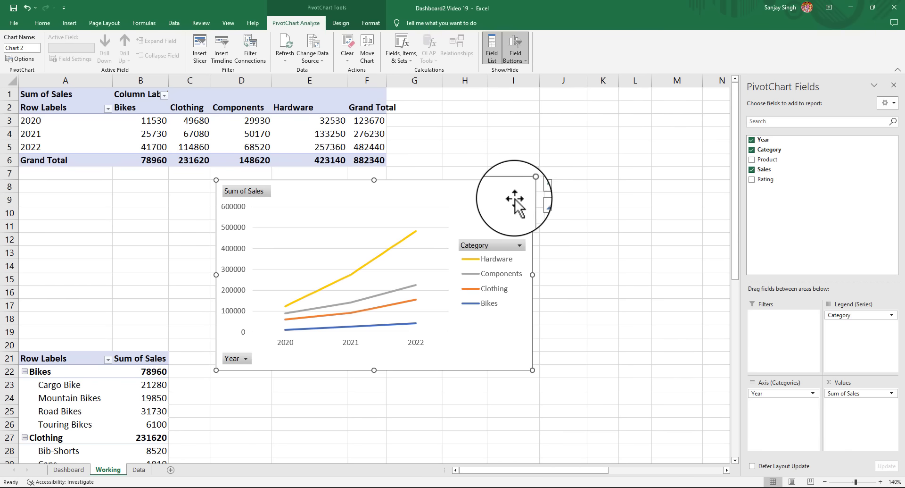
Hide all field buttons on the line PivotChart and place its legend at the bottom
right_click(247, 193)
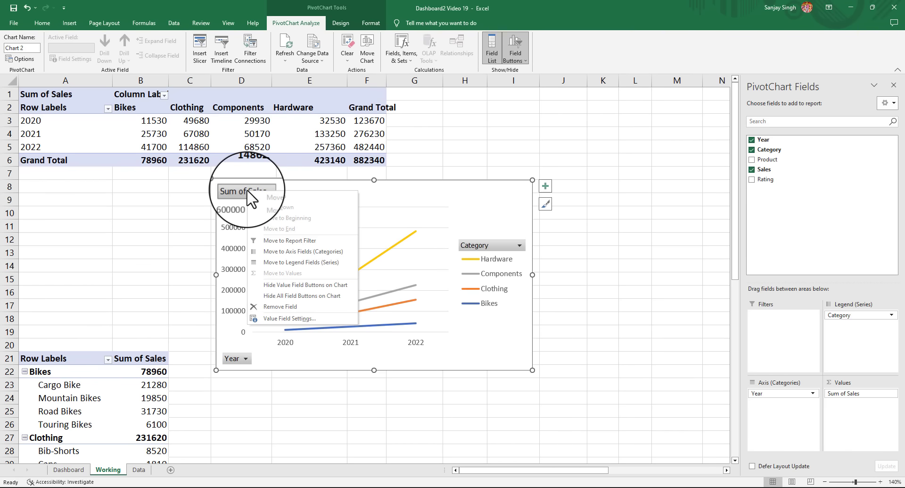
left_click(298, 296)
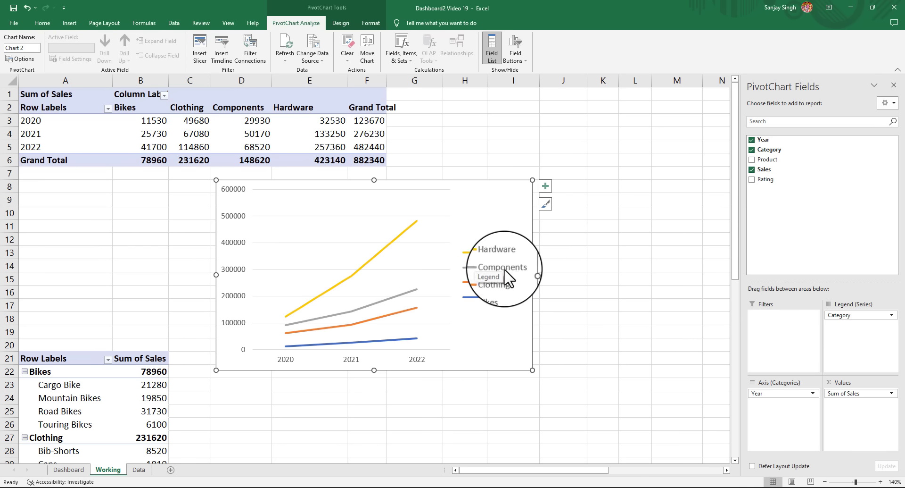
left_click(546, 186)
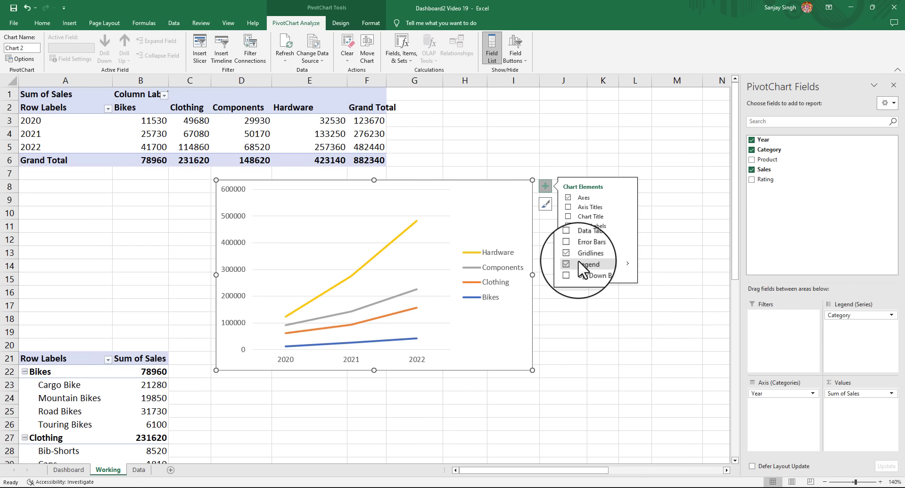
left_click(628, 263)
left_click(655, 298)
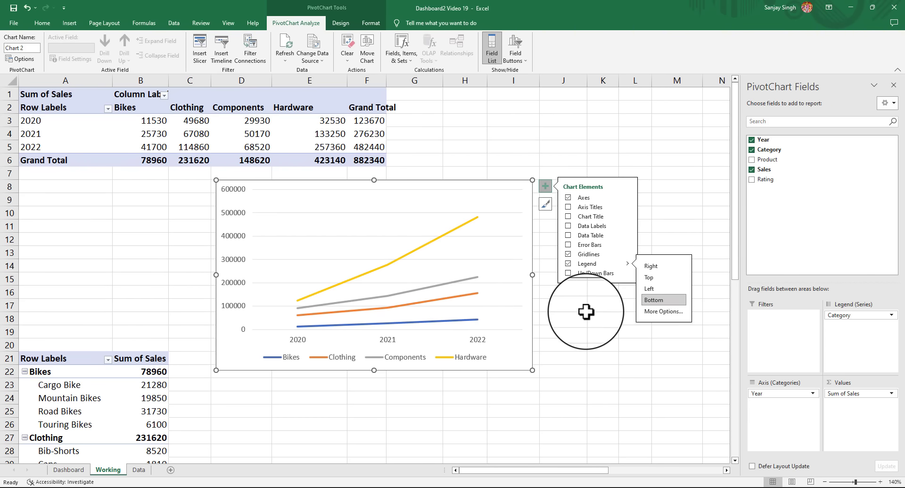
Remove the gridlines from the line PivotChart and give it the chart title Sales
left_click(569, 255)
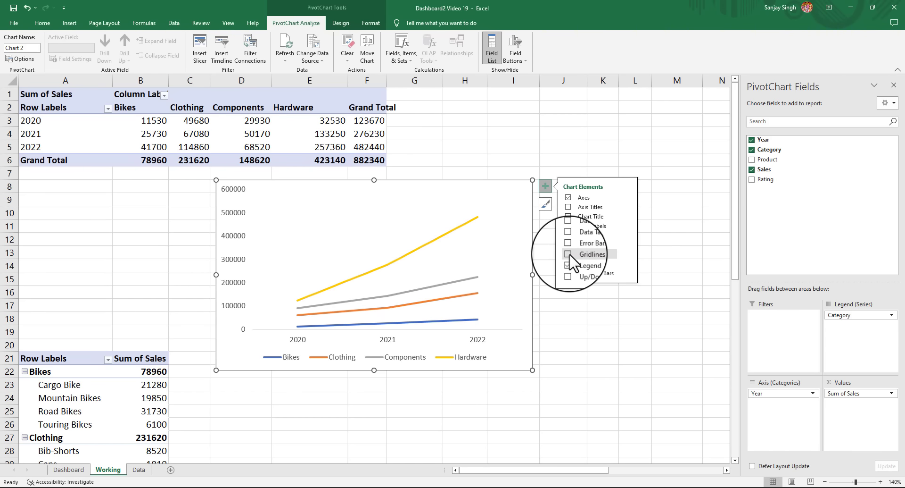
left_click(570, 216)
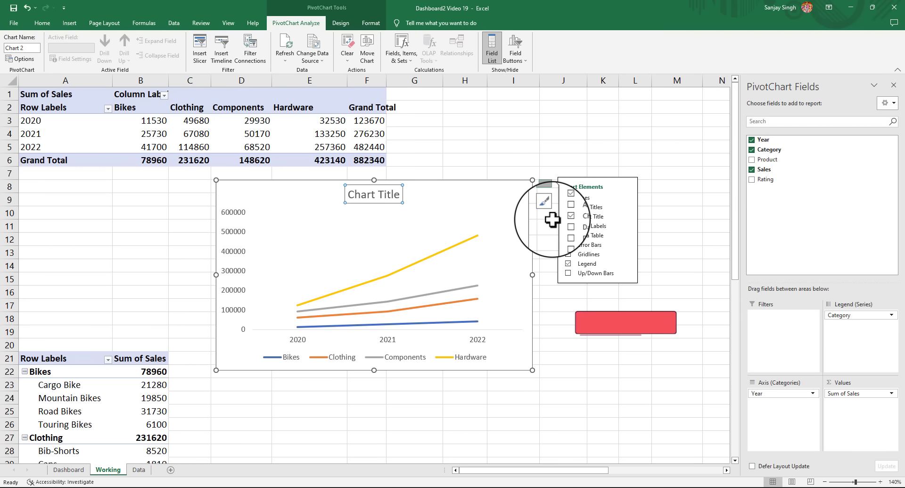
type("S")
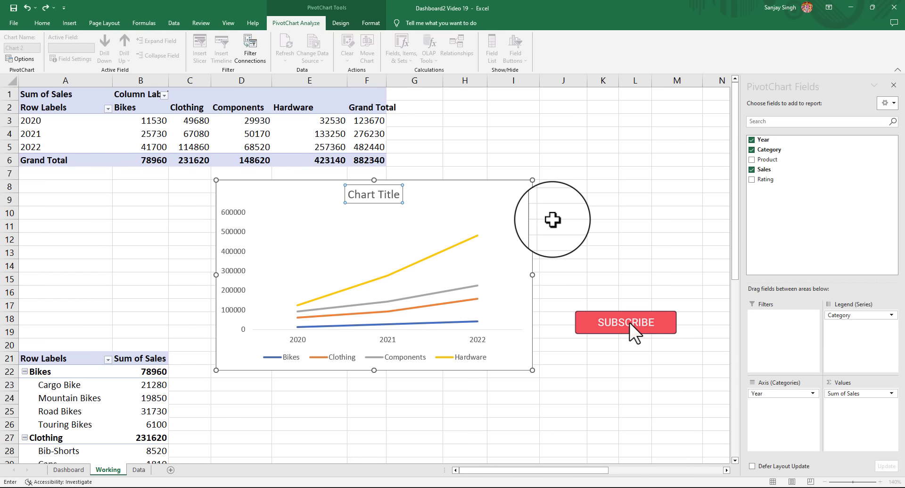
key("Escape")
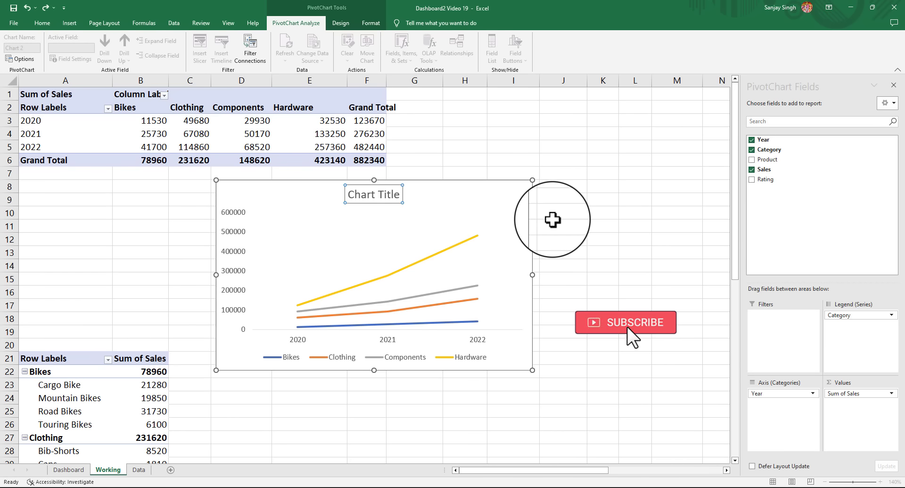
key("Return")
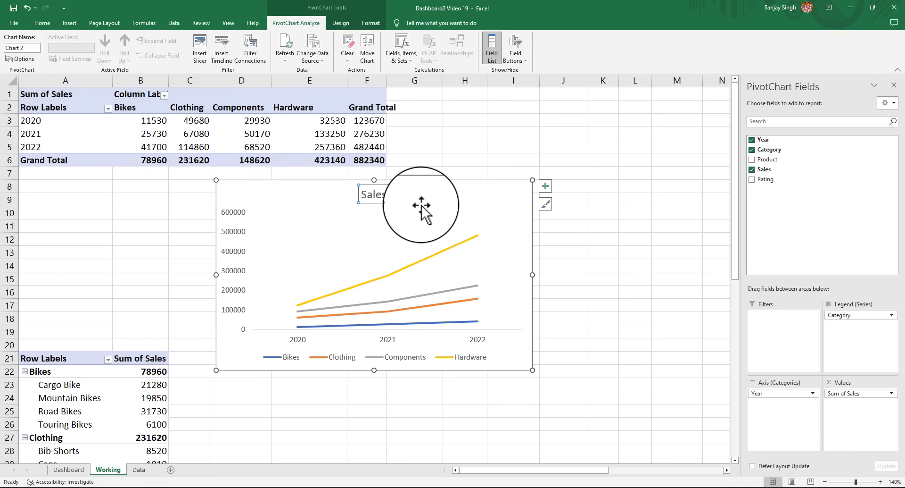
Move the line PivotChart from the Working sheet to the Dashboard, directly below the banner and beside the Sales by Category chart
right_click(434, 189)
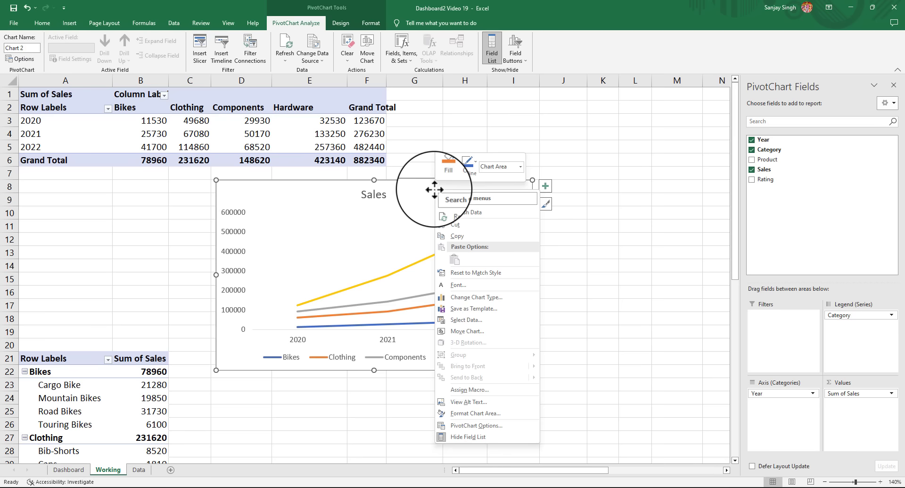
left_click(414, 180)
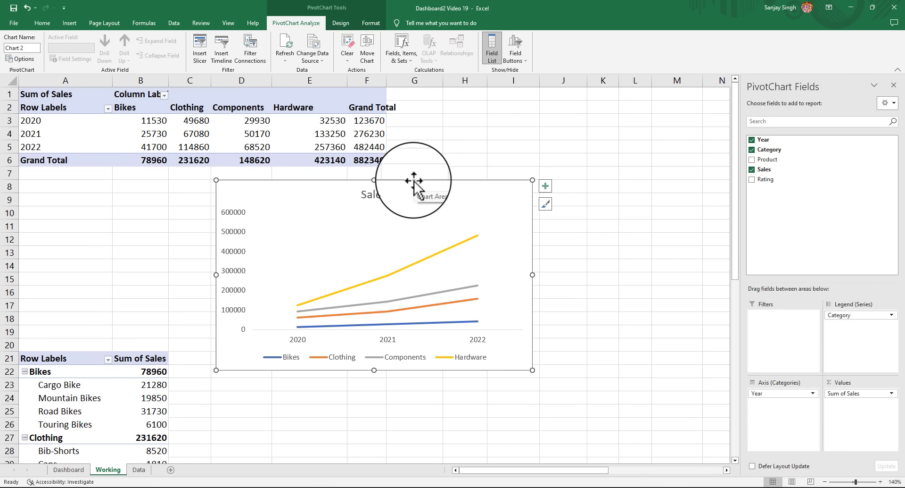
key("ctrl+x")
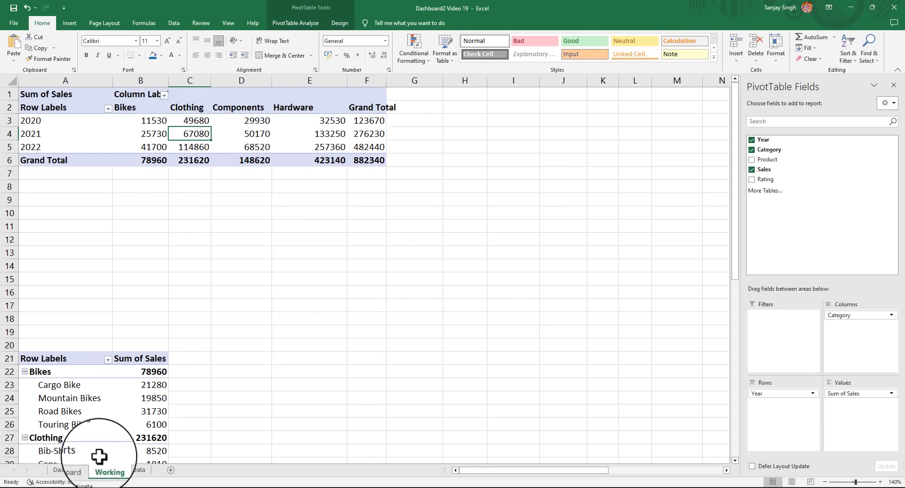
left_click(77, 470)
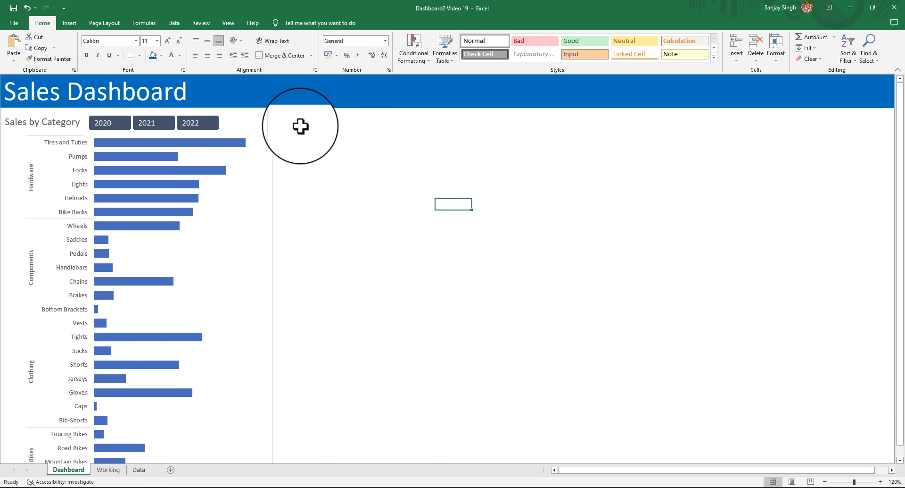
right_click(300, 120)
left_click(321, 178)
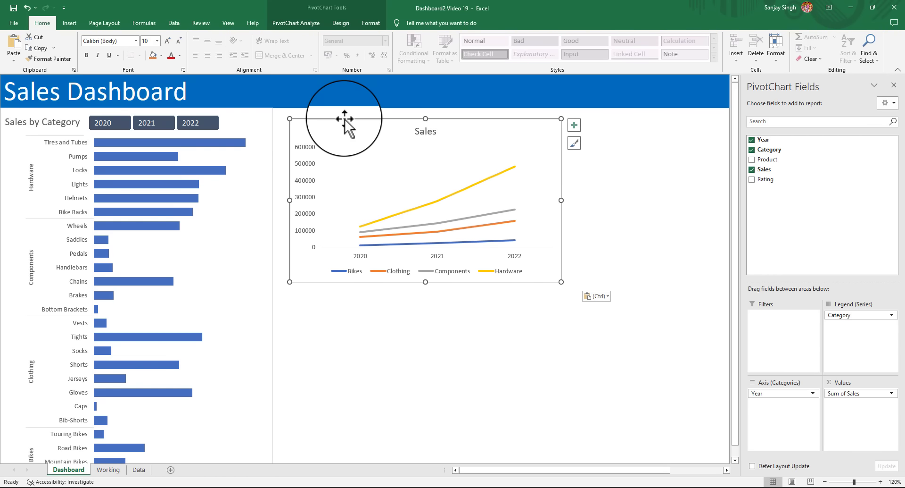
left_click_drag(346, 124, 327, 108)
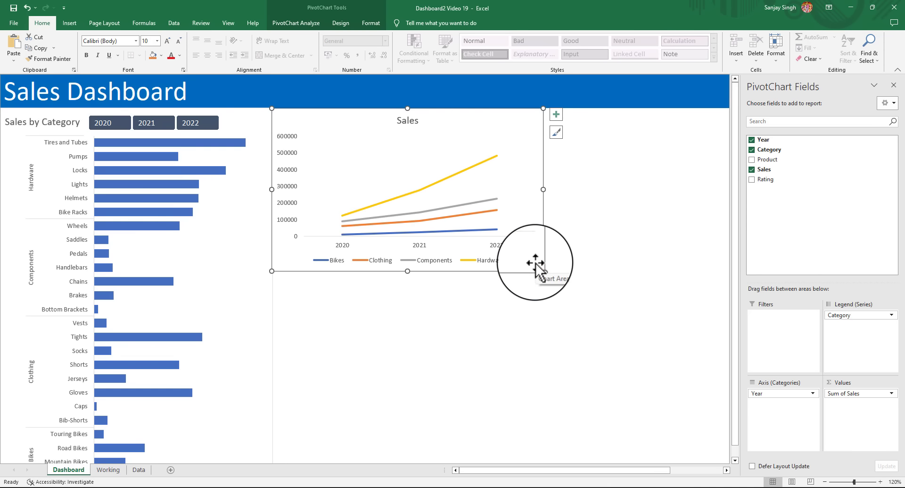
Set the chart area border of the line PivotChart to No line
double_click(521, 250)
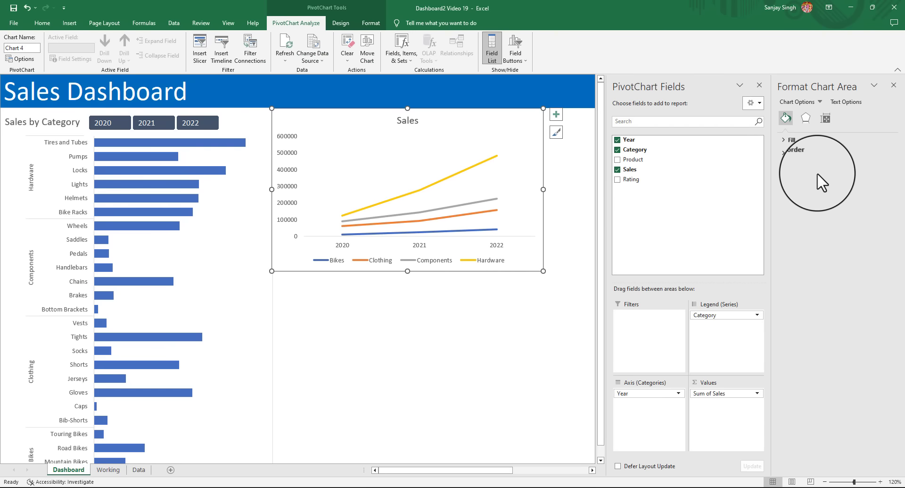
left_click(799, 152)
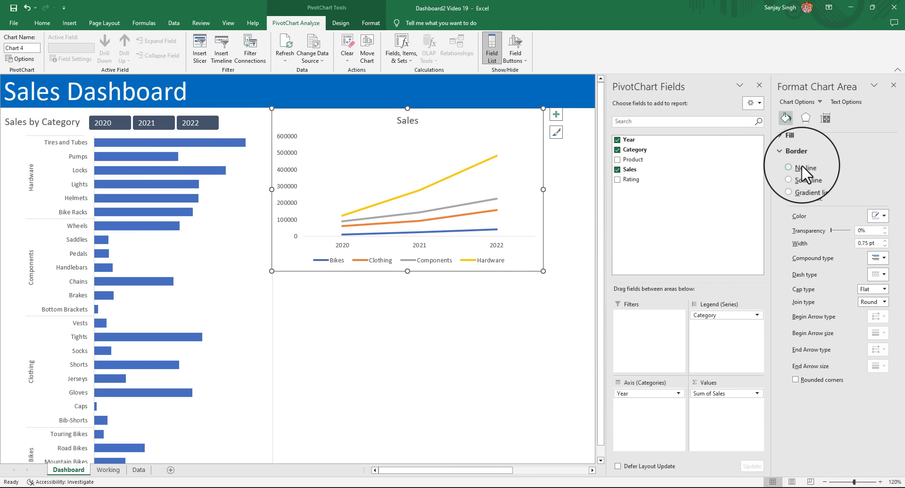
left_click(802, 167)
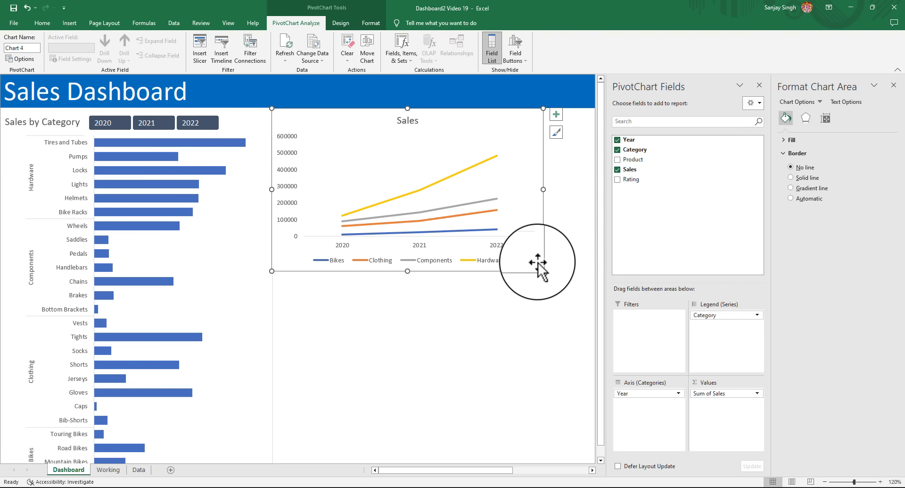
Set the Sales by Category chart area's border to No line and close the field list and formatting panes
left_click(269, 313)
left_click(234, 268)
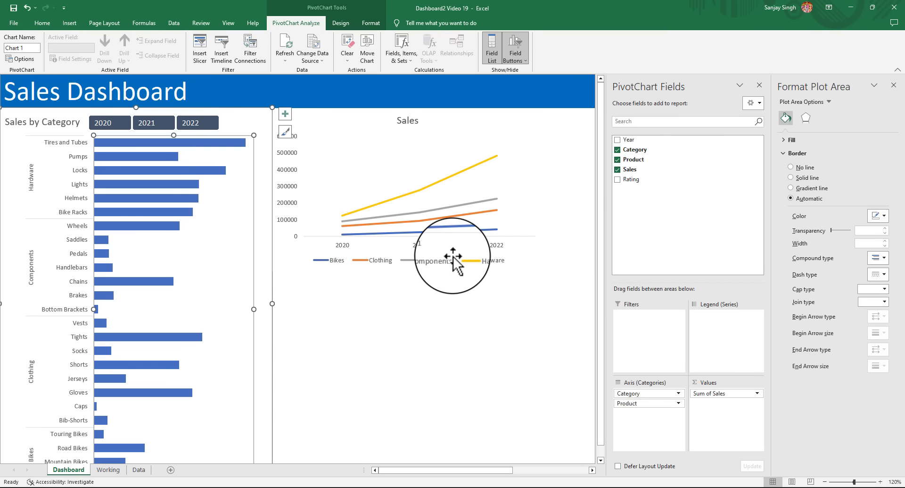
left_click(267, 134)
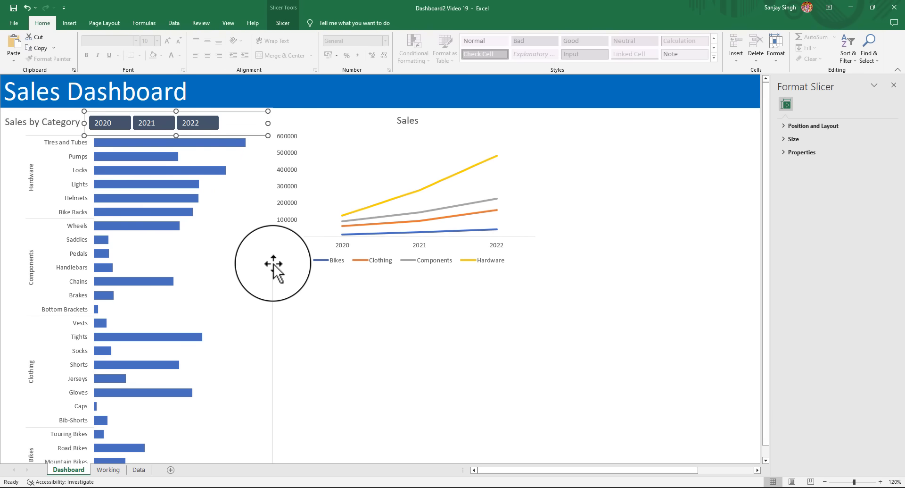
left_click(265, 306)
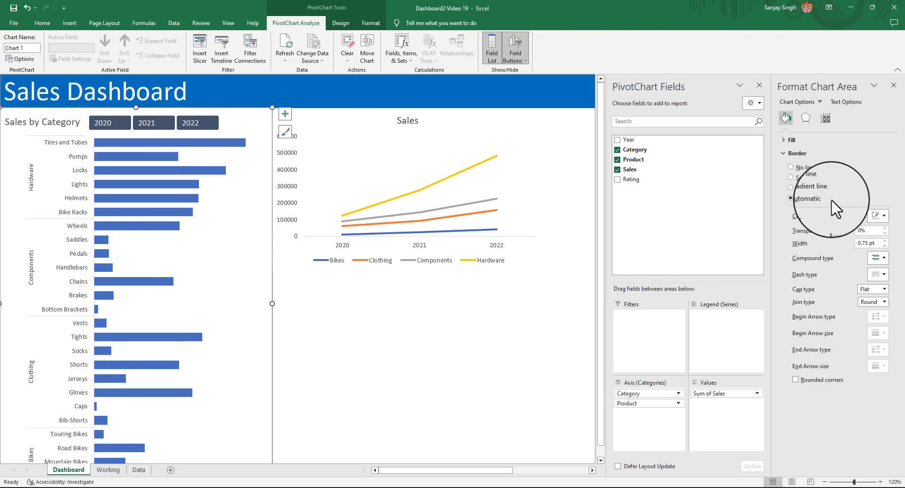
left_click(791, 167)
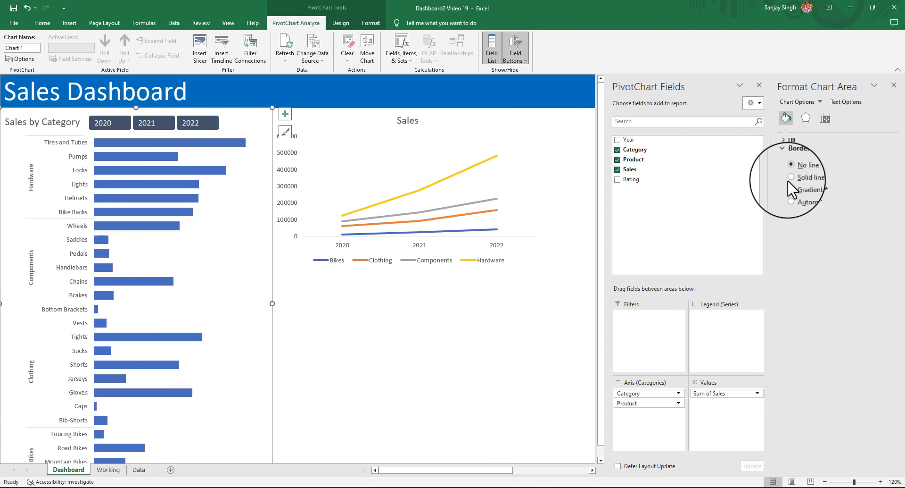
left_click(759, 85)
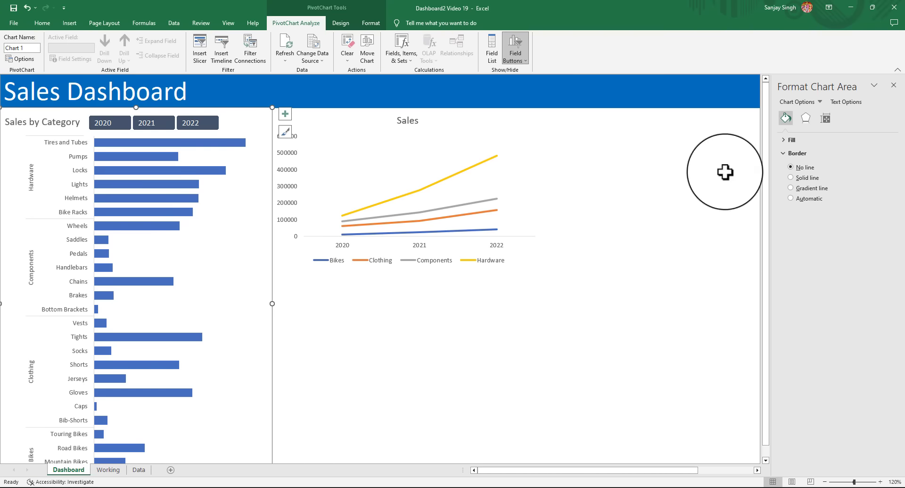
left_click(894, 85)
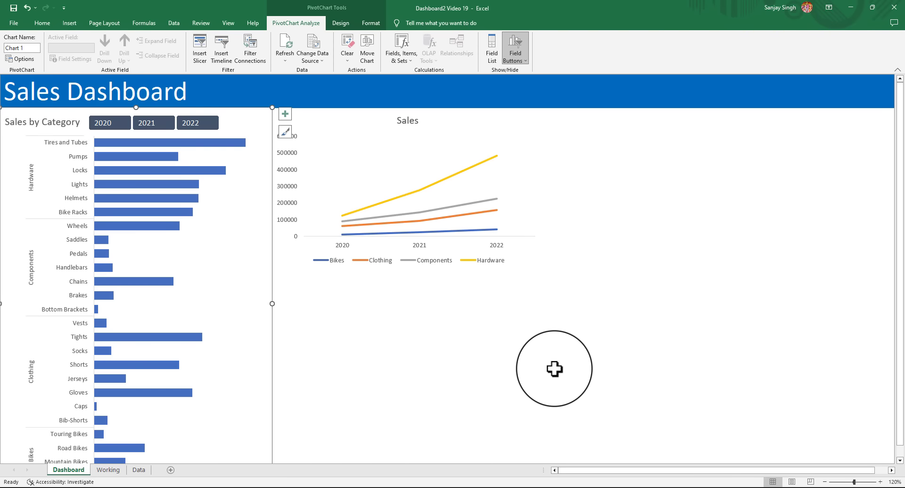
Copy the Year-by-Category PivotTable A1:F6 on the Working sheet and paste it at cell A9
left_click(412, 198)
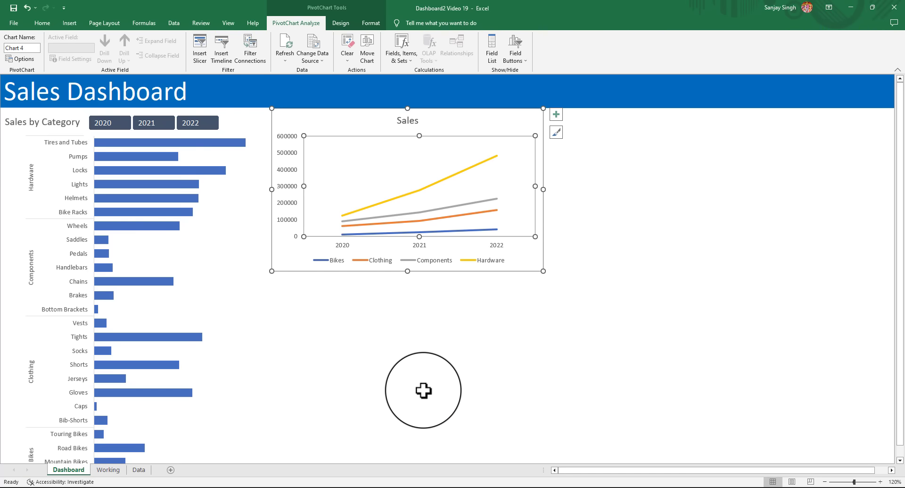
left_click(107, 469)
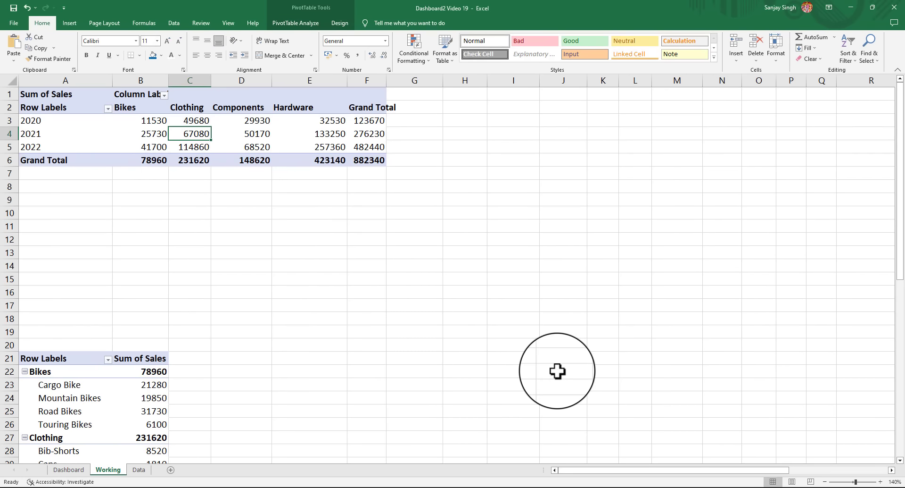
left_click(46, 94)
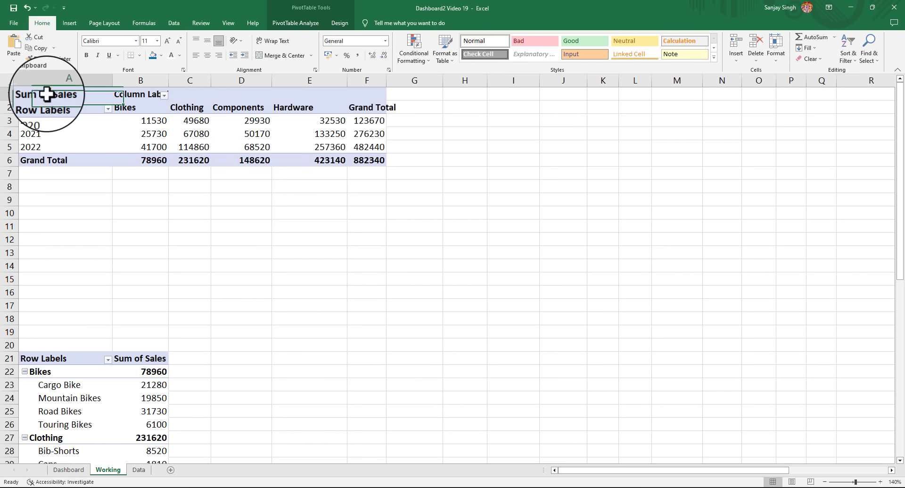
left_click_drag(46, 94, 356, 162)
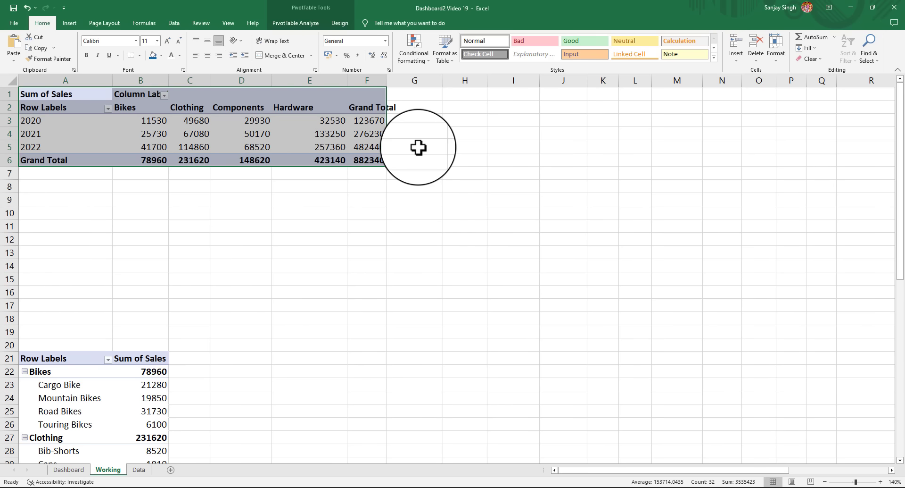
left_click(40, 202)
key("ctrl+v")
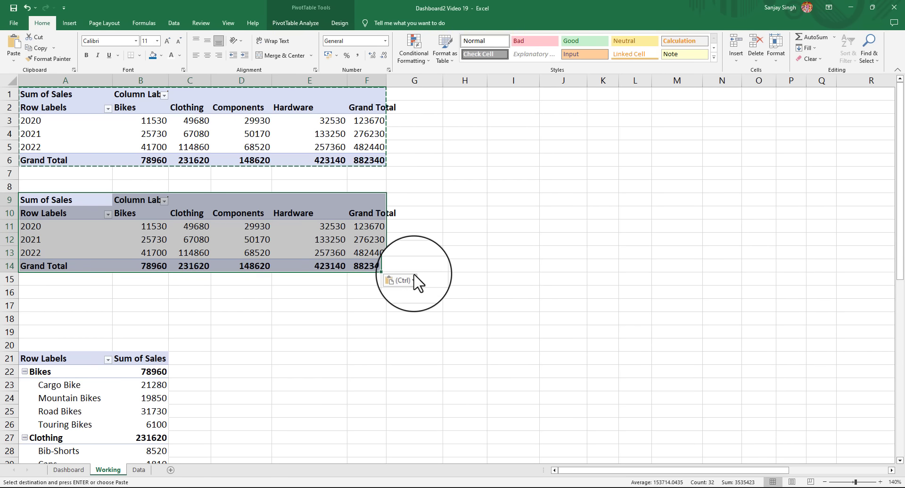
Replace Sum of Sales with the Rating field in the values of the copied PivotTable at A9
left_click(322, 252)
right_click(317, 249)
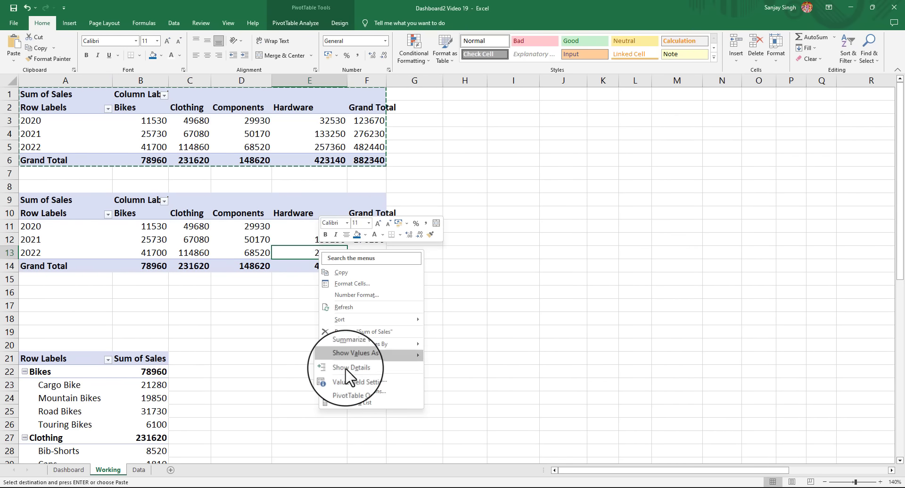
left_click(367, 403)
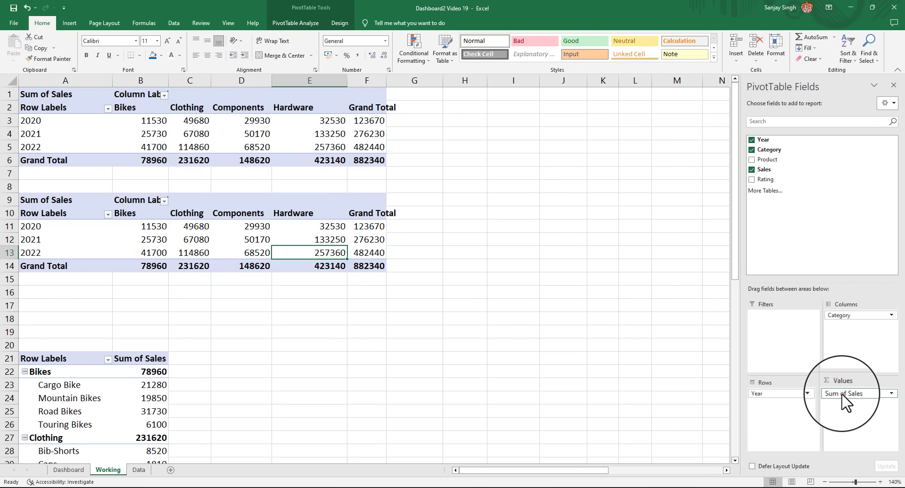
left_click_drag(844, 398, 802, 219)
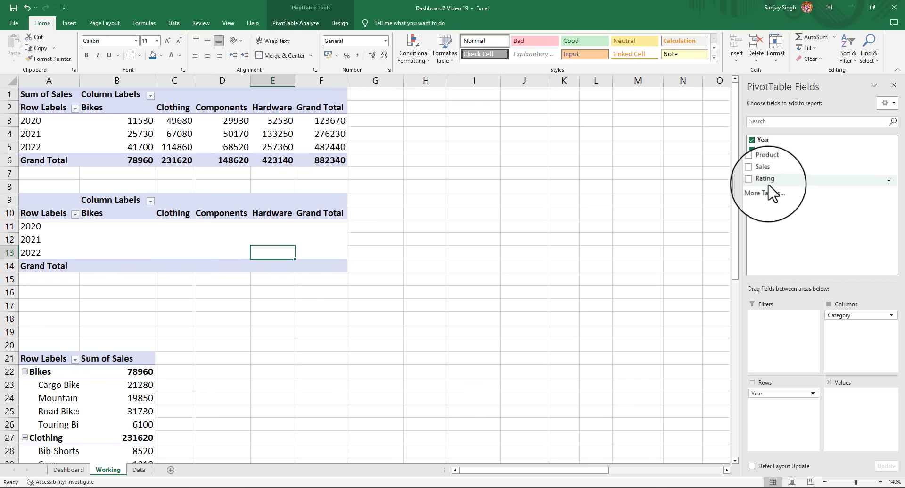
left_click_drag(766, 182, 841, 447)
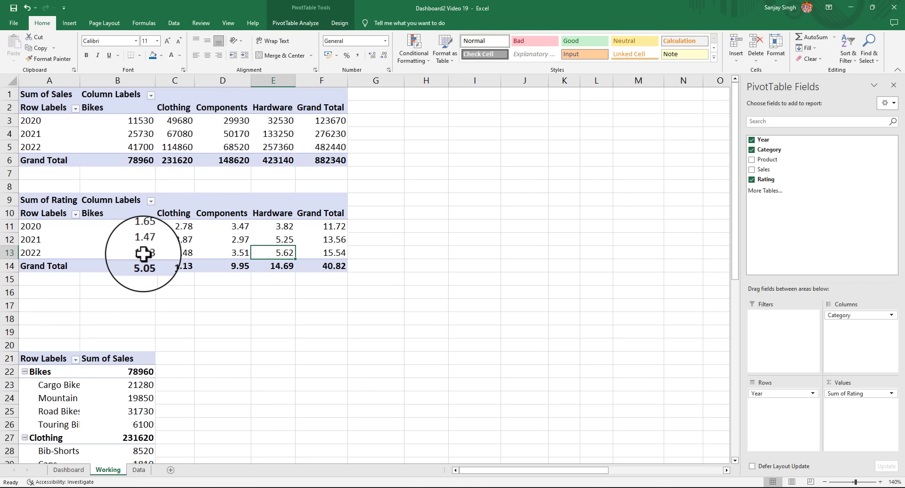
mouse_move(195, 244)
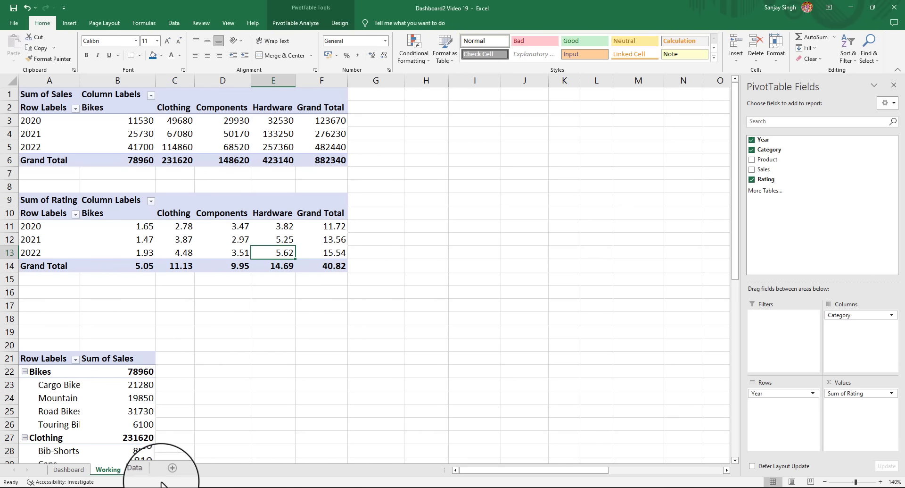
left_click(138, 470)
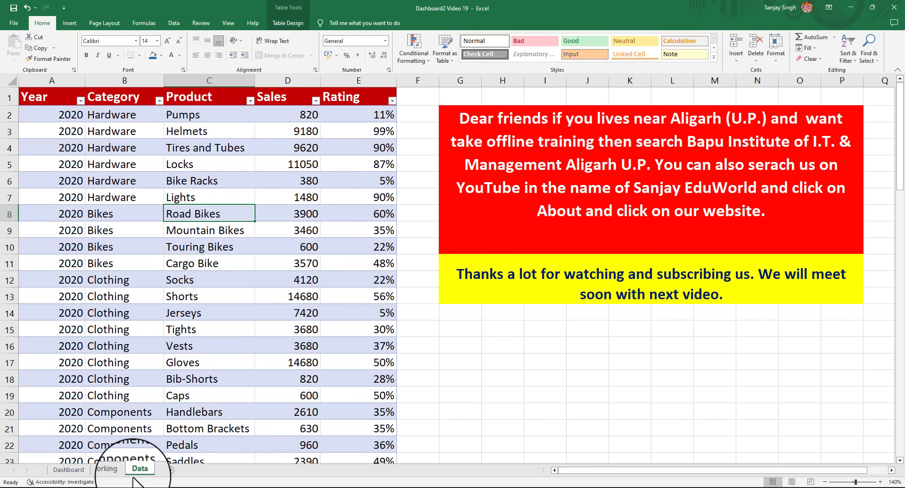
left_click(68, 469)
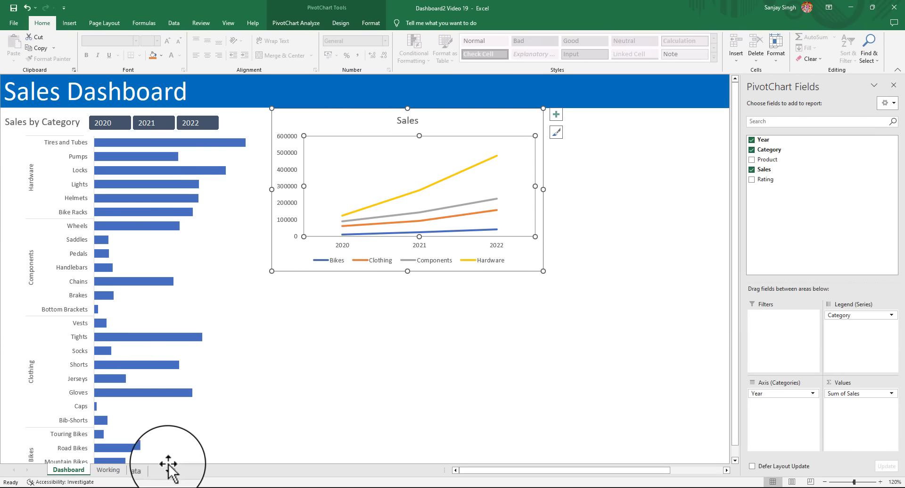
left_click(108, 469)
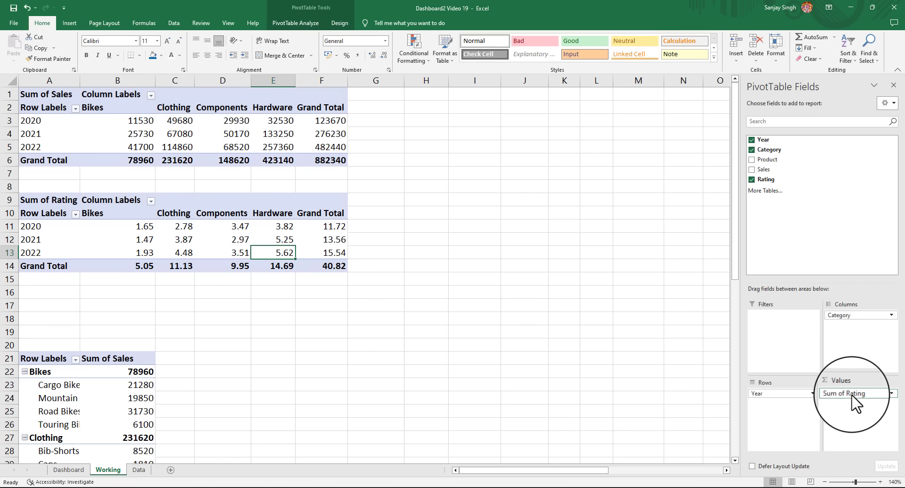
Summarize the Rating values in the PivotTable at A9 by Average and format them as Percentage with 0 decimal places
right_click(241, 254)
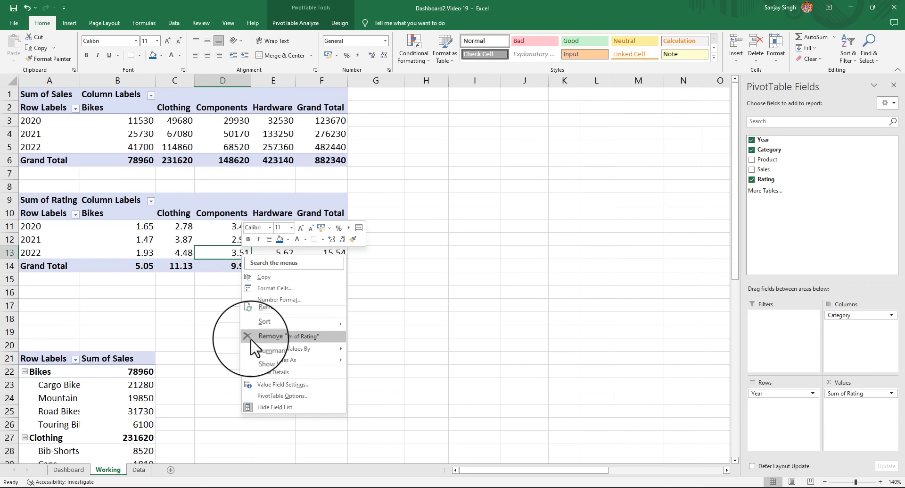
left_click(271, 383)
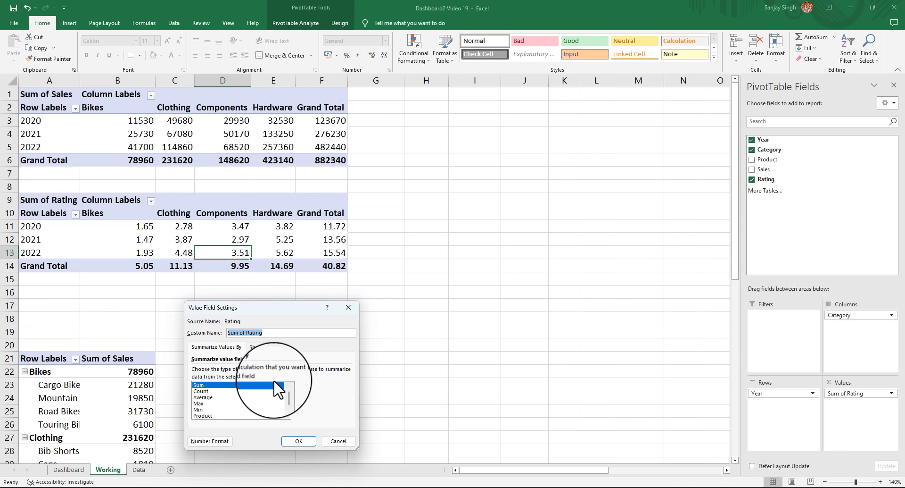
left_click(204, 397)
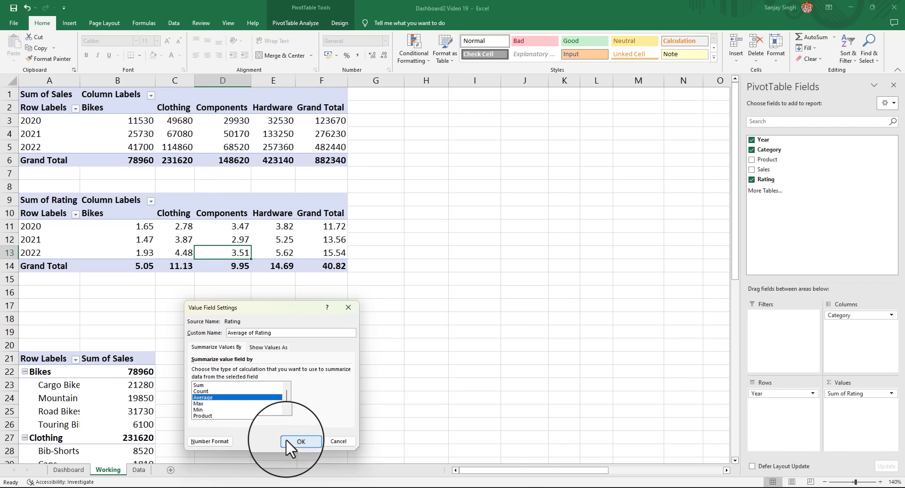
left_click(216, 441)
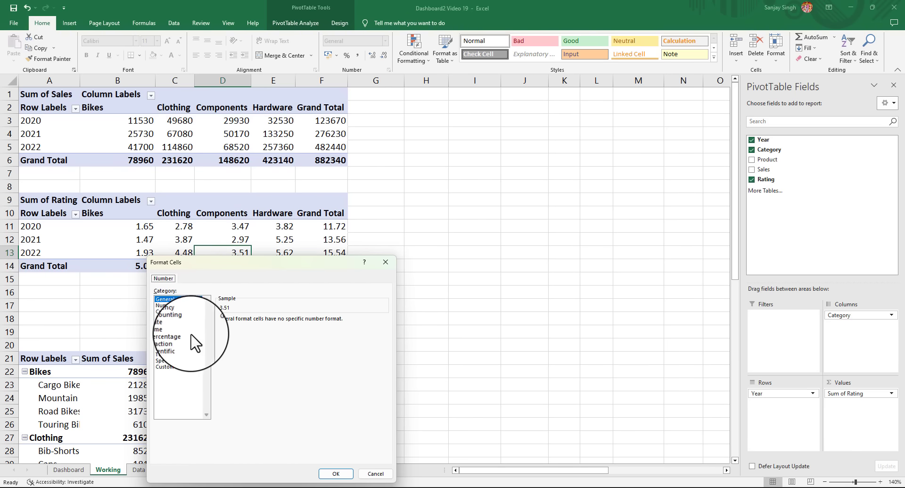
left_click(169, 336)
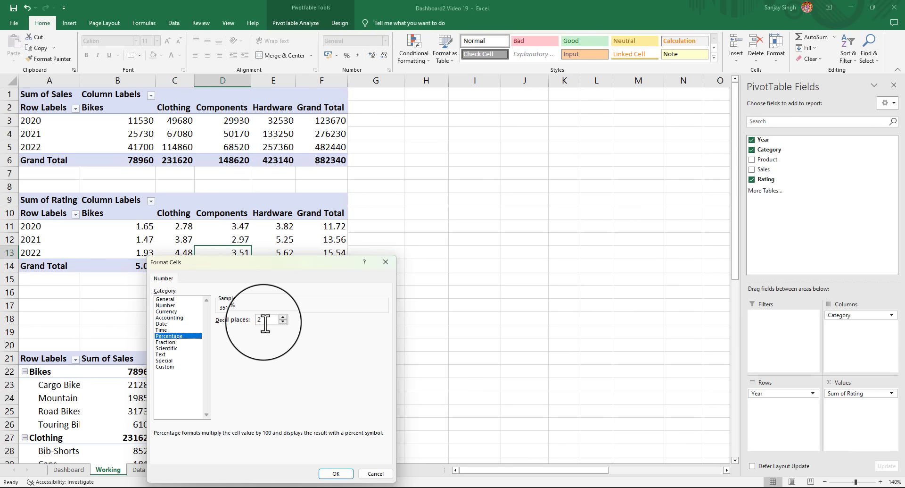
left_click_drag(265, 321, 257, 320)
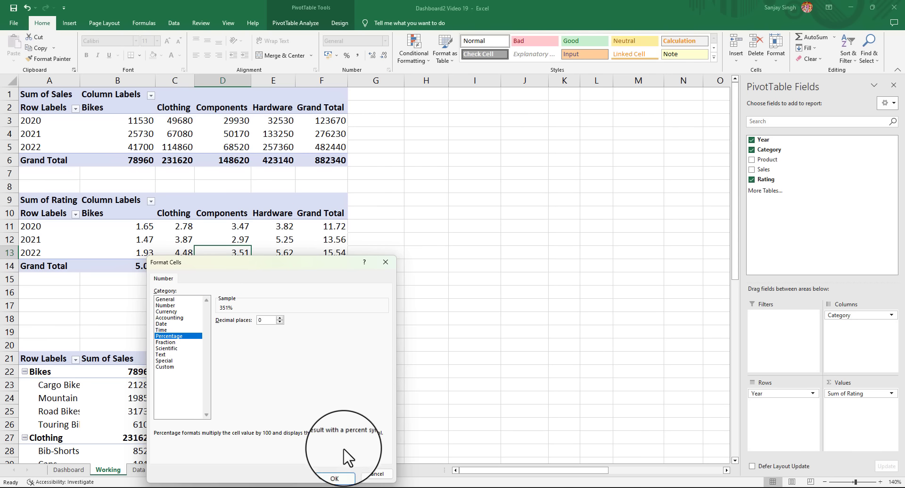
left_click(334, 477)
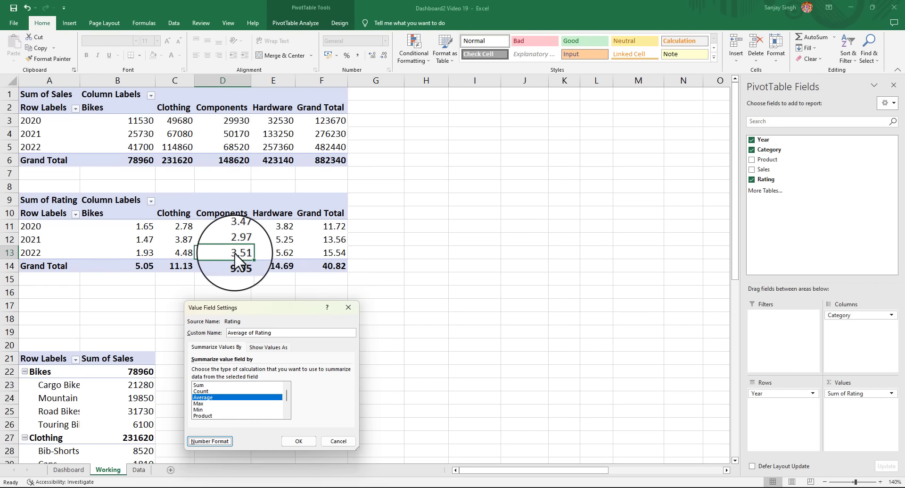
left_click(299, 441)
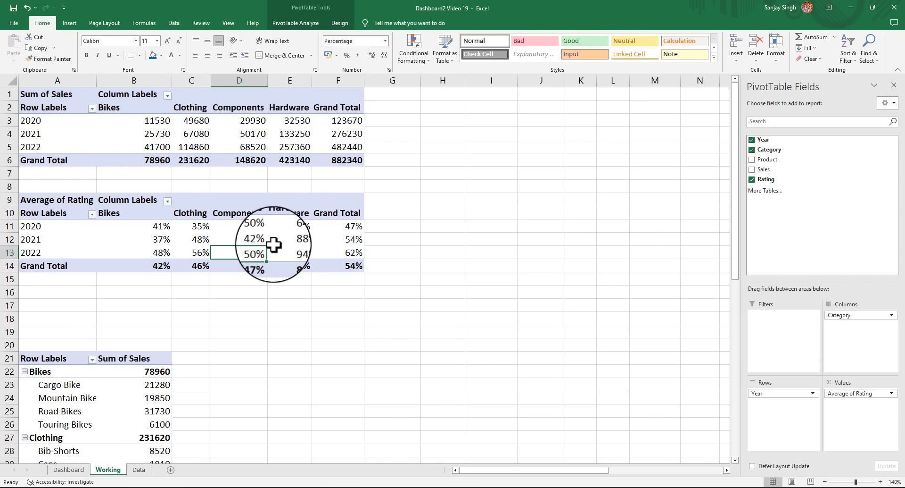
Insert a clustered column PivotChart from the Average of Rating PivotTable and place it beside the table, starting at about column G
mouse_move(278, 245)
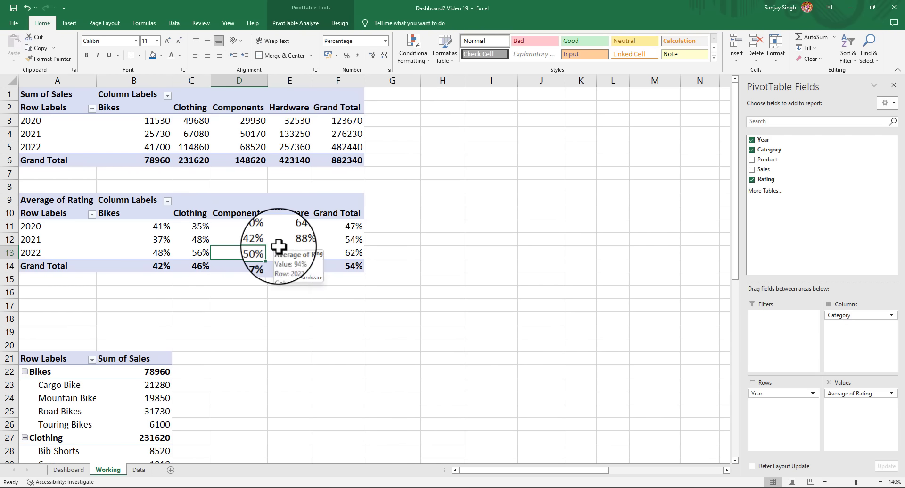
mouse_move(238, 246)
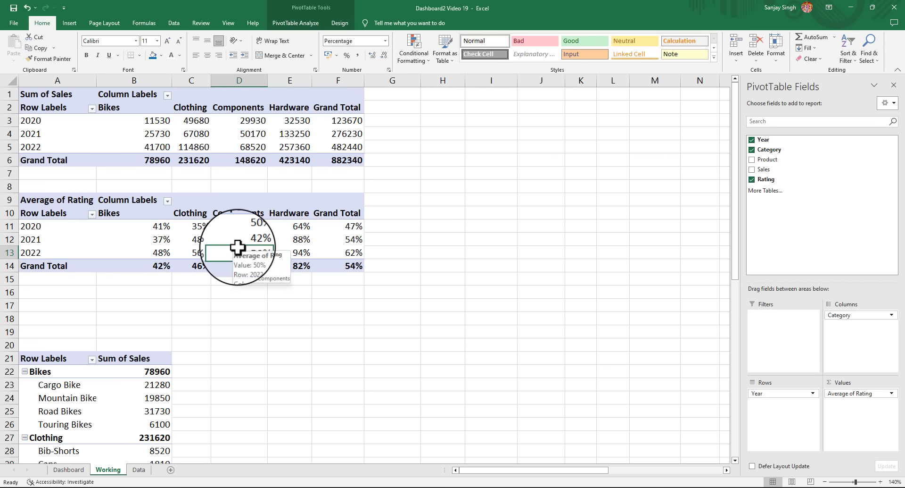
left_click(196, 242)
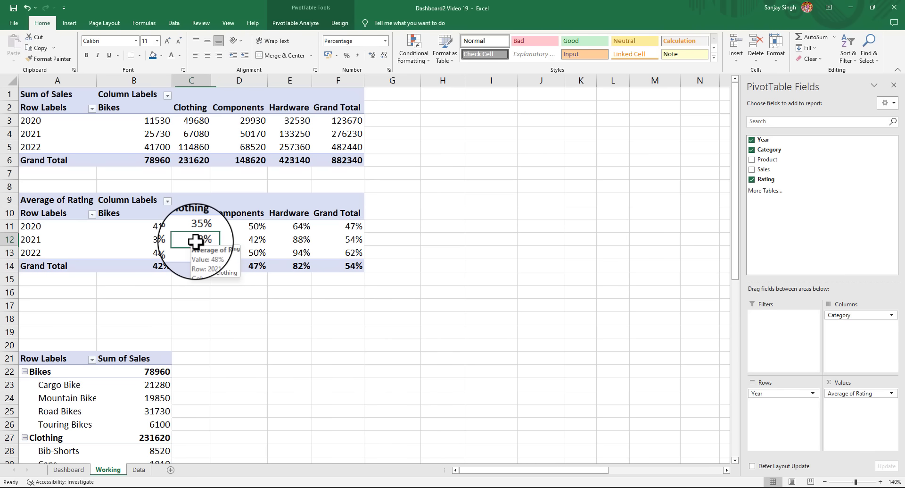
left_click(70, 24)
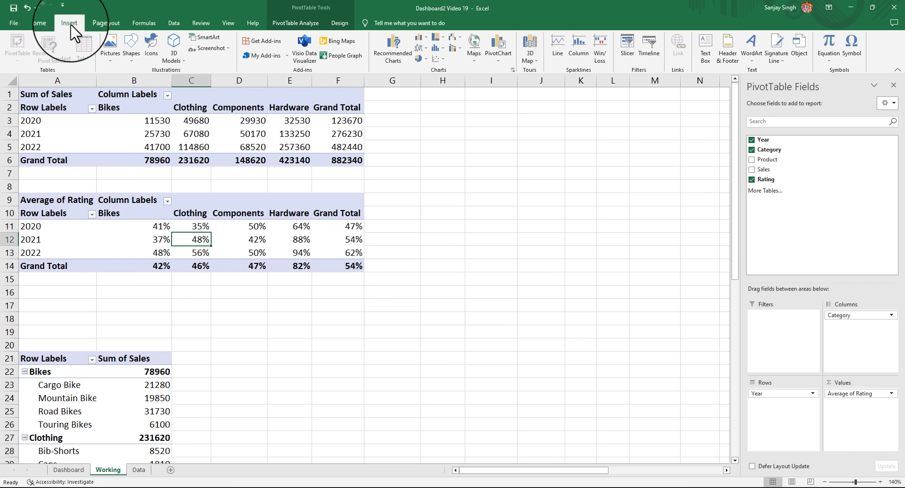
left_click(426, 37)
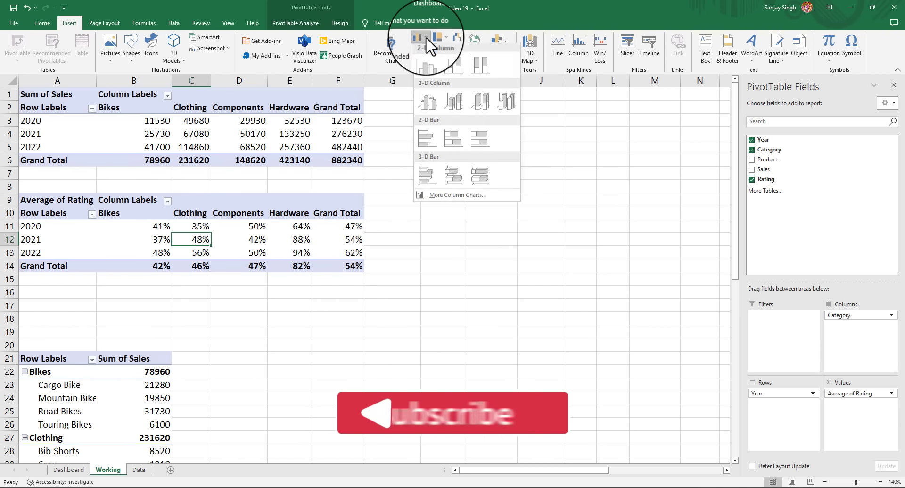
left_click(434, 67)
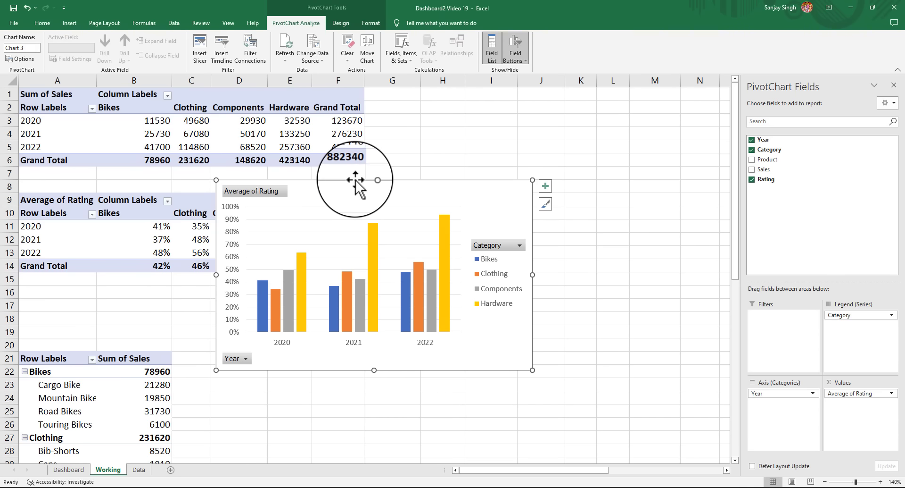
mouse_move(356, 179)
left_mouse_down()
mouse_move(453, 218)
mouse_move(522, 202)
mouse_move(511, 192)
left_mouse_up()
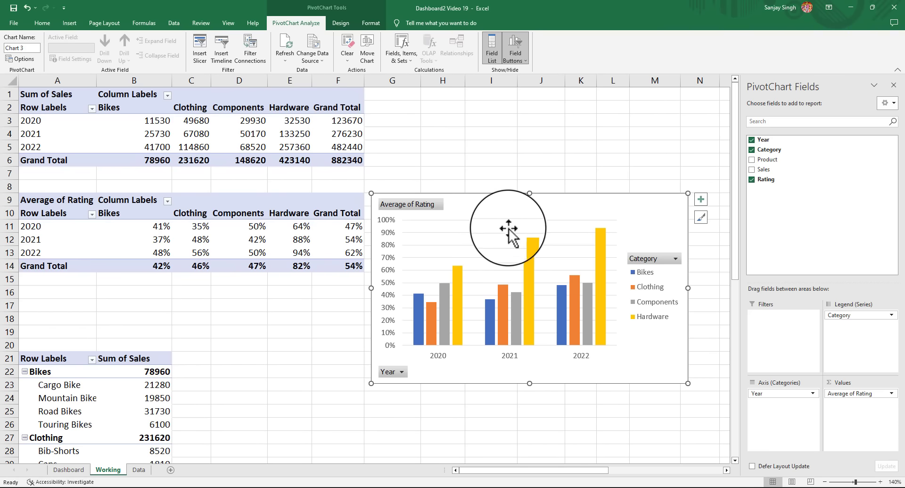
Change the rating PivotChart to Stacked Line with Markers and hide all of its field buttons
right_click(642, 213)
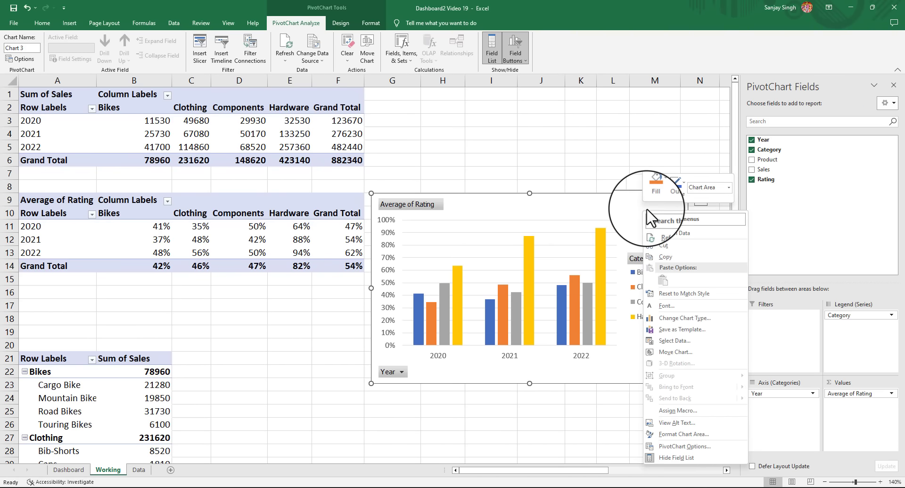
left_click(686, 318)
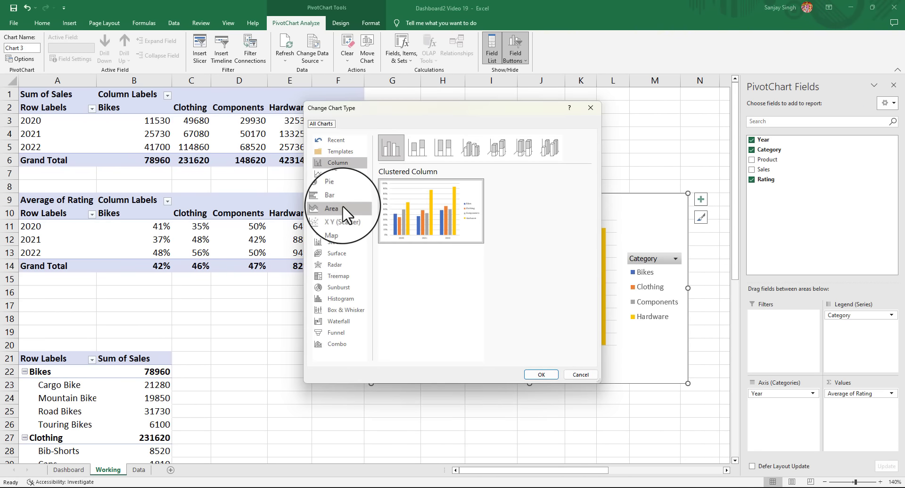
left_click(335, 175)
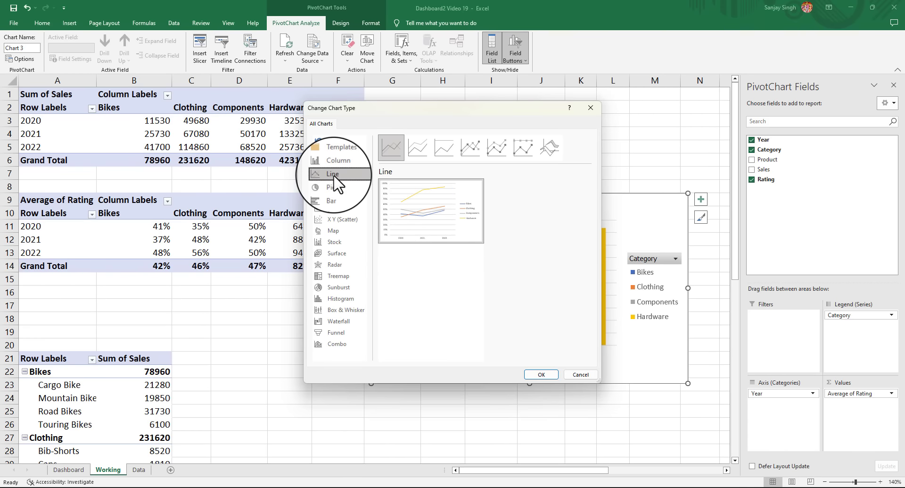
left_click(523, 150)
mouse_move(451, 228)
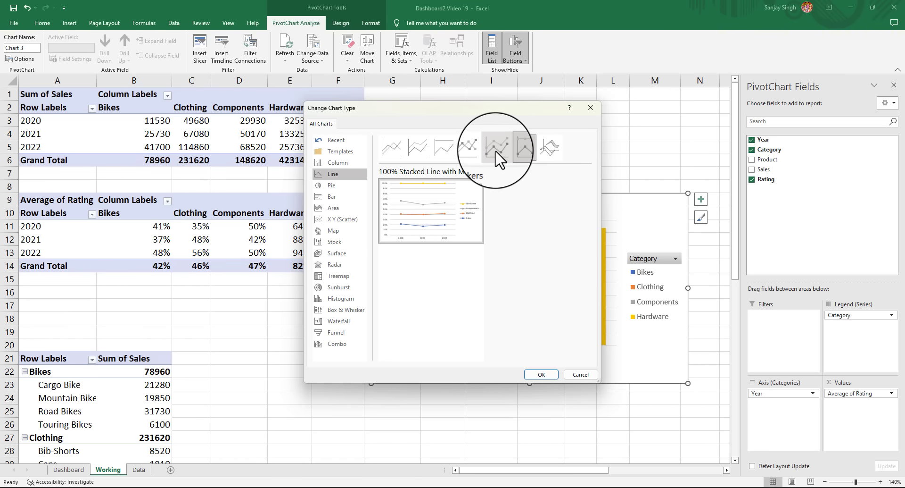
left_click(496, 150)
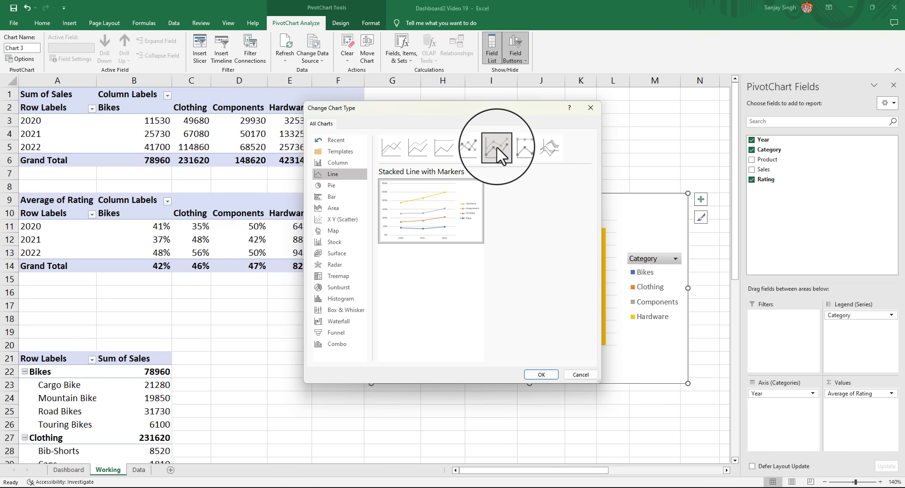
left_click(473, 150)
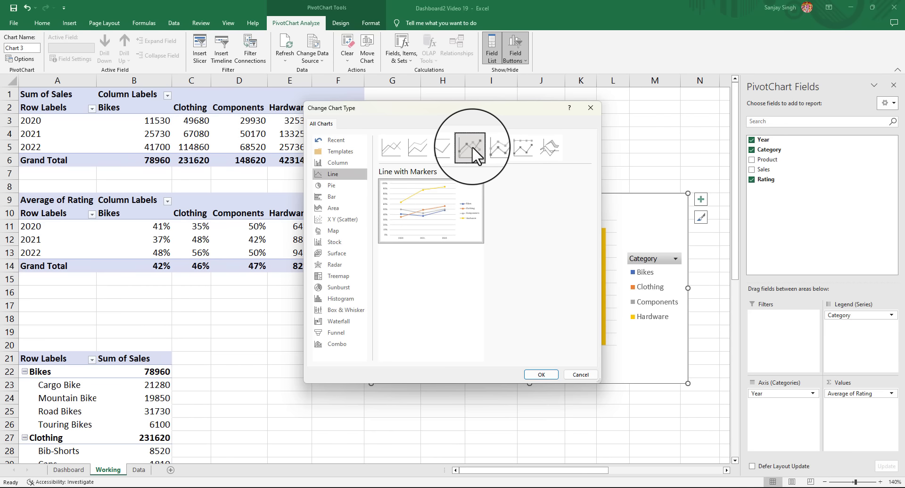
left_click(495, 149)
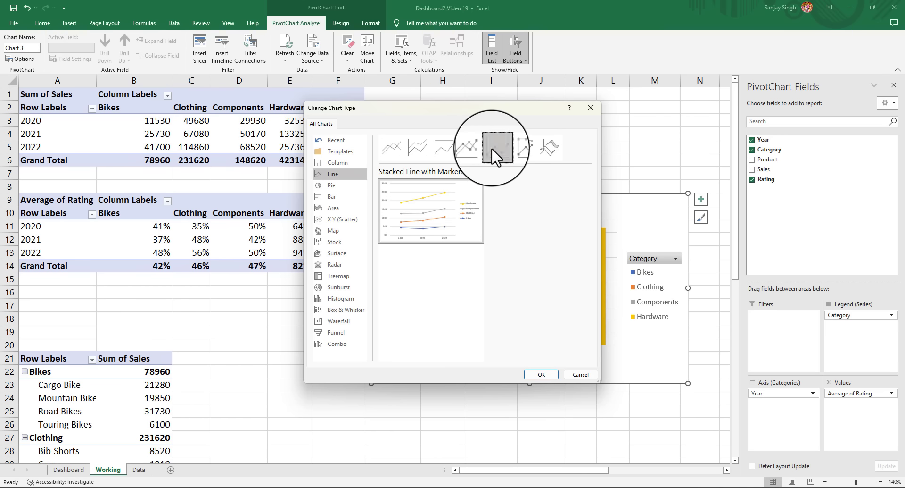
left_click(539, 372)
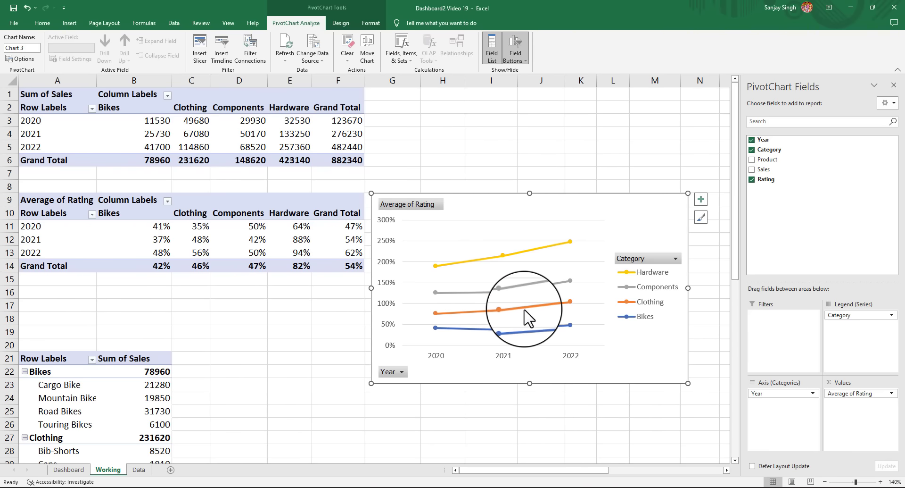
right_click(416, 203)
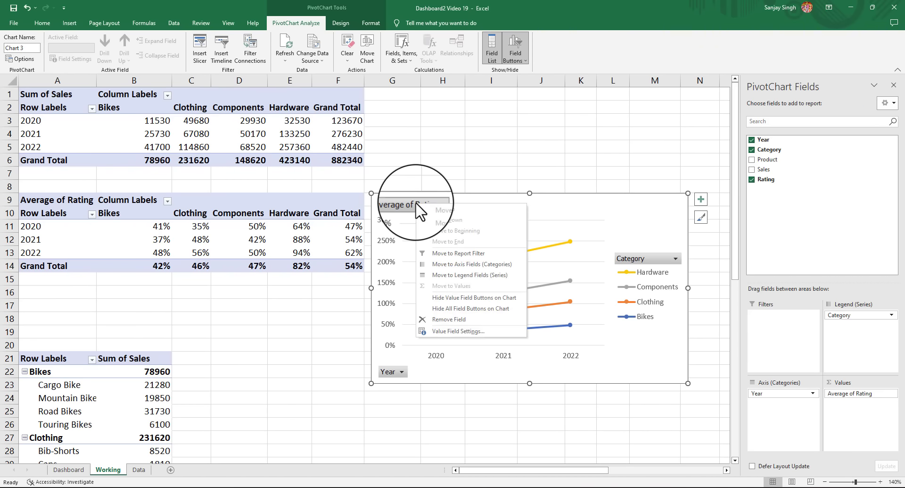
left_click(467, 309)
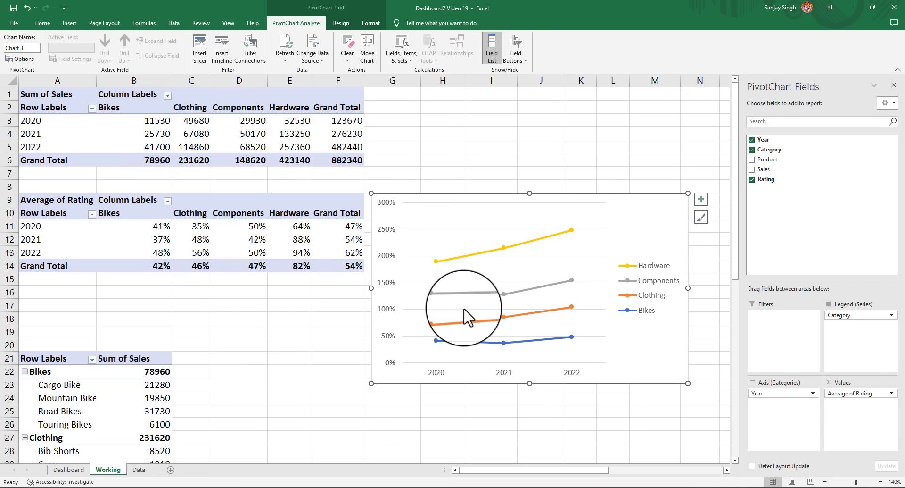
Place the rating chart's legend at the bottom and remove its gridlines
left_click(701, 200)
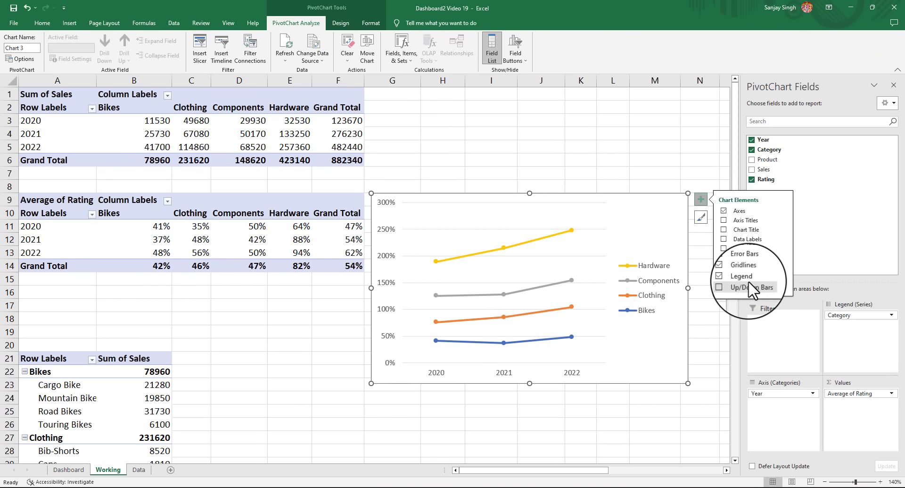
left_click(783, 277)
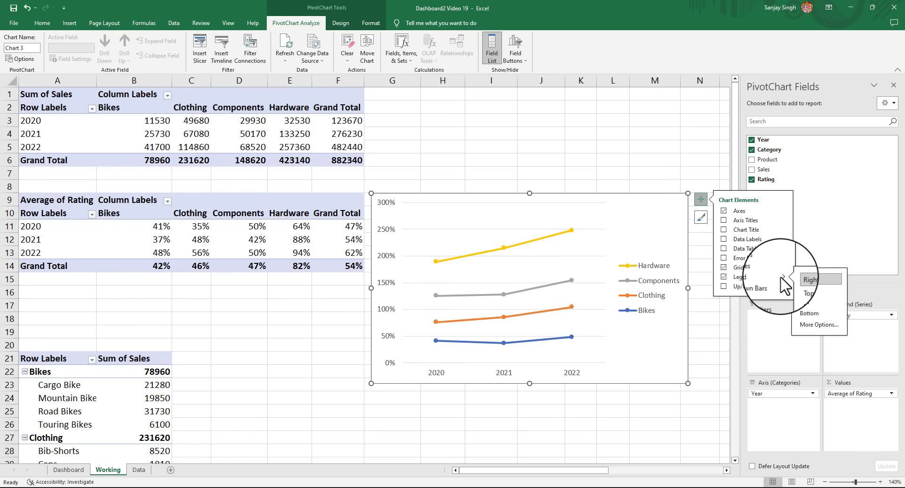
left_click(812, 314)
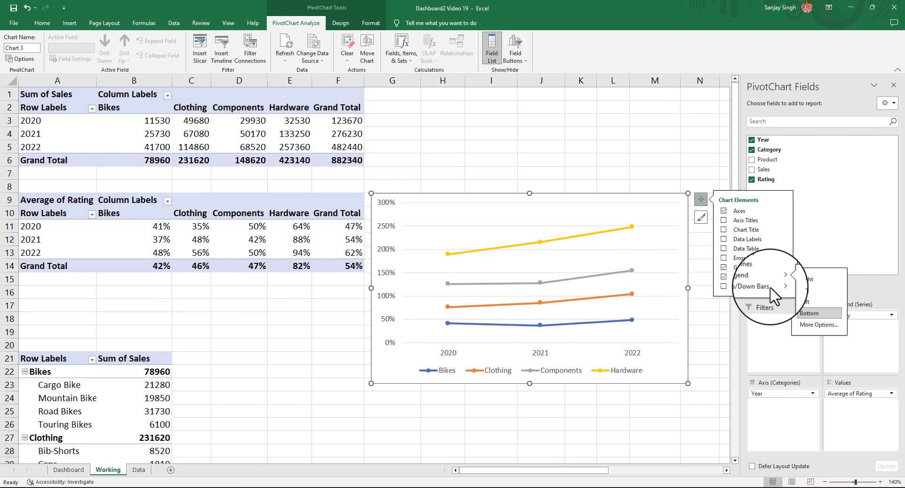
left_click(724, 267)
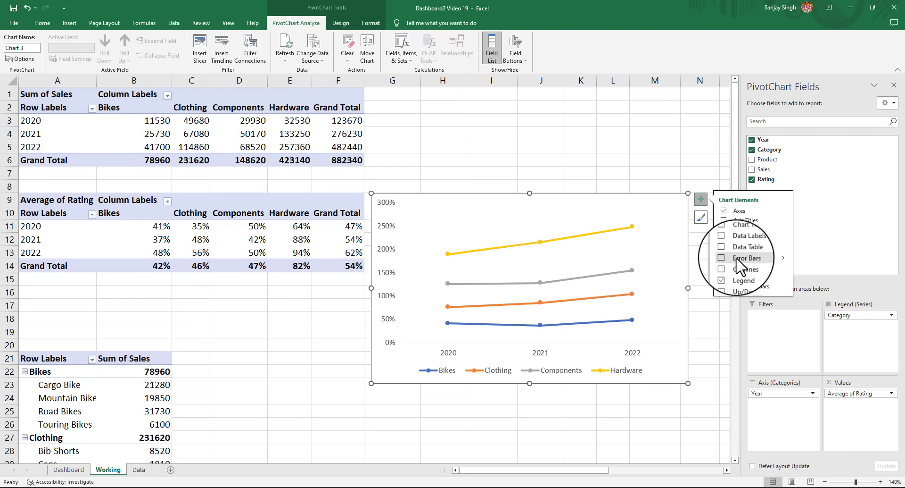
Add a chart title to the rating chart and change its text to "Avrage Ranking Percentage"
left_click(743, 230)
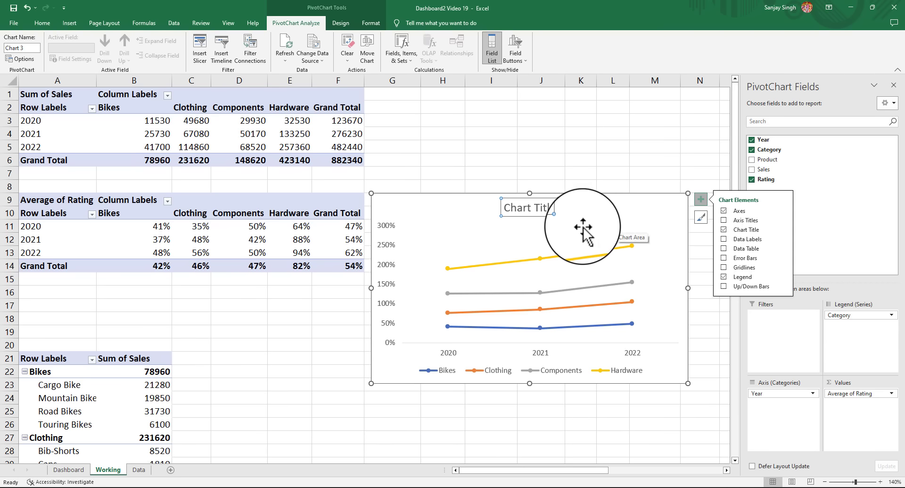
left_click(557, 207)
left_click_drag(557, 207, 503, 208)
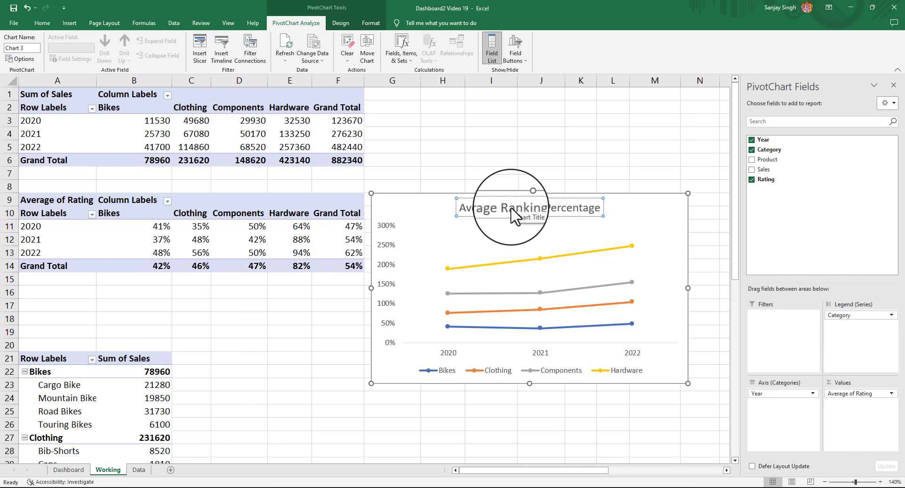
Correct the rating chart's title to "Average Ranking Percentage"
type("e")
key("End")
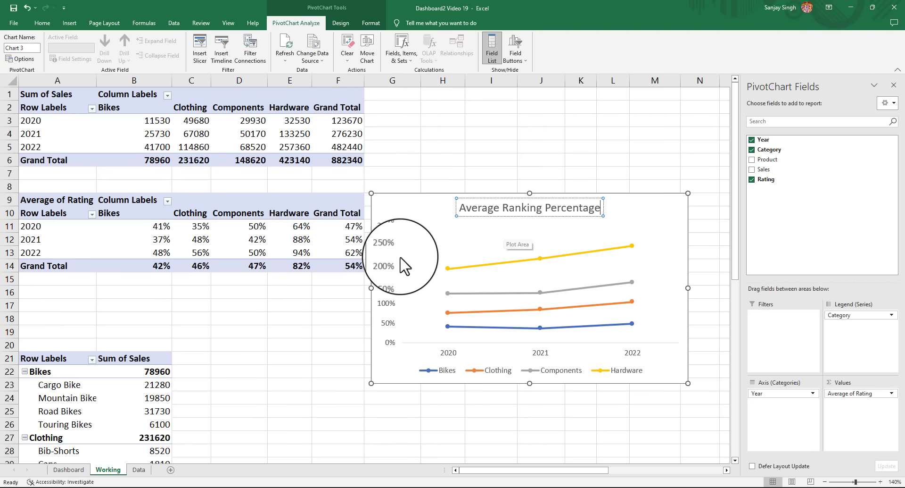
left_click(608, 148)
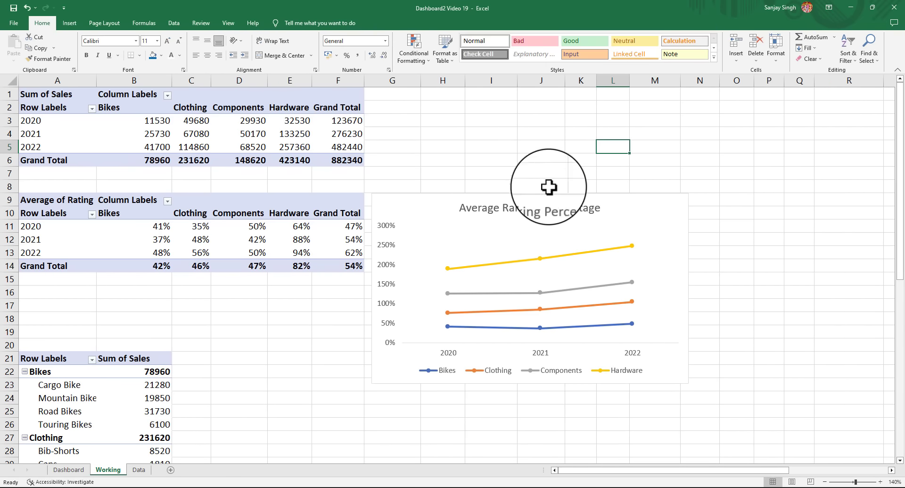
Remove the border from the rating chart's chart area by setting it to No line
left_click(651, 227)
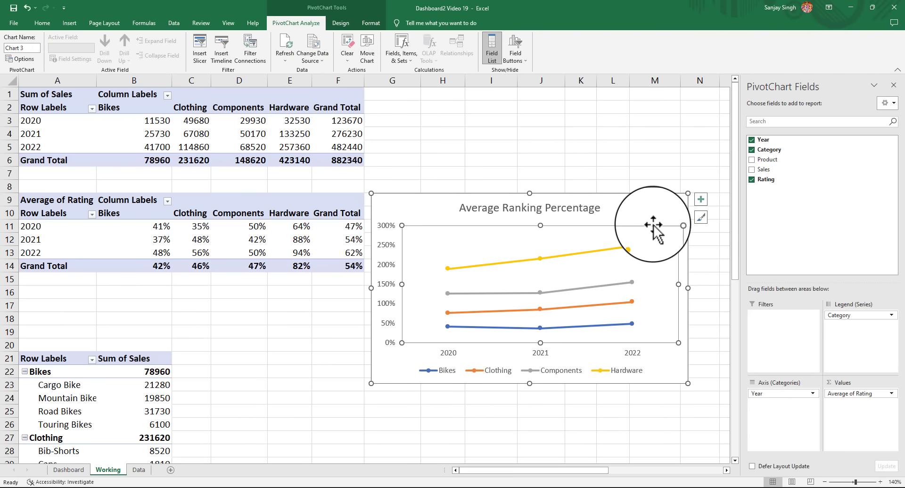
left_click(681, 193)
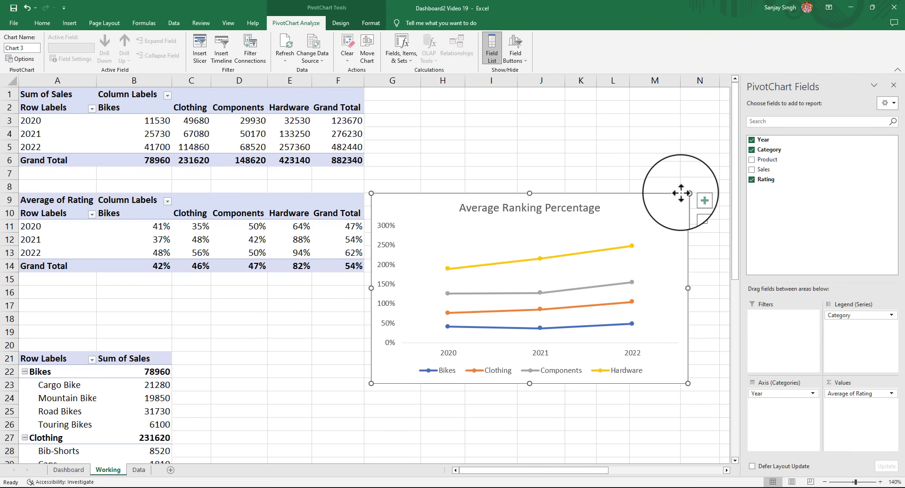
double_click(681, 193)
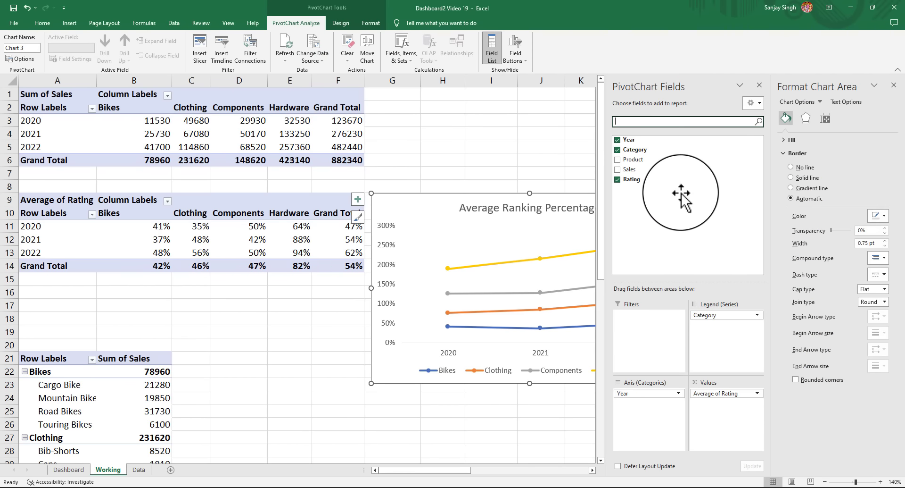
left_click(791, 167)
left_click(543, 146)
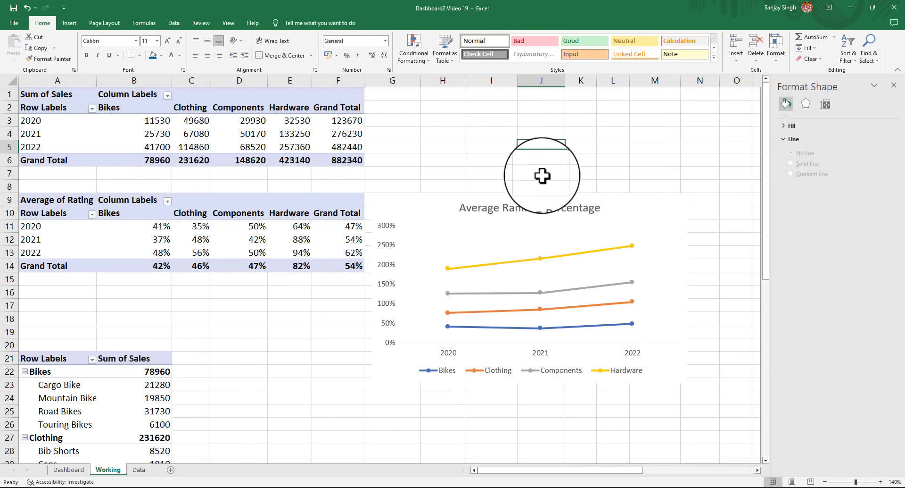
Cut the Average Ranking Percentage chart from the Working sheet and paste it below the Sales chart on the Dashboard sheet
left_click(523, 198)
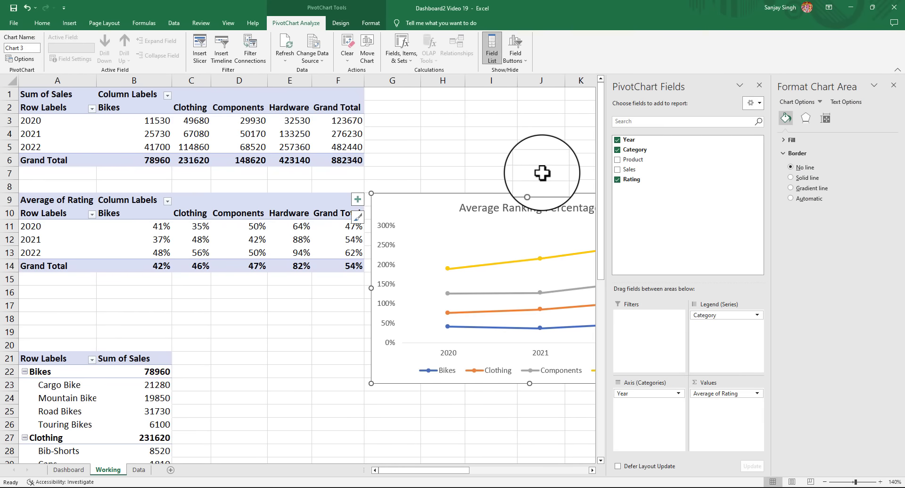
key("ctrl+x")
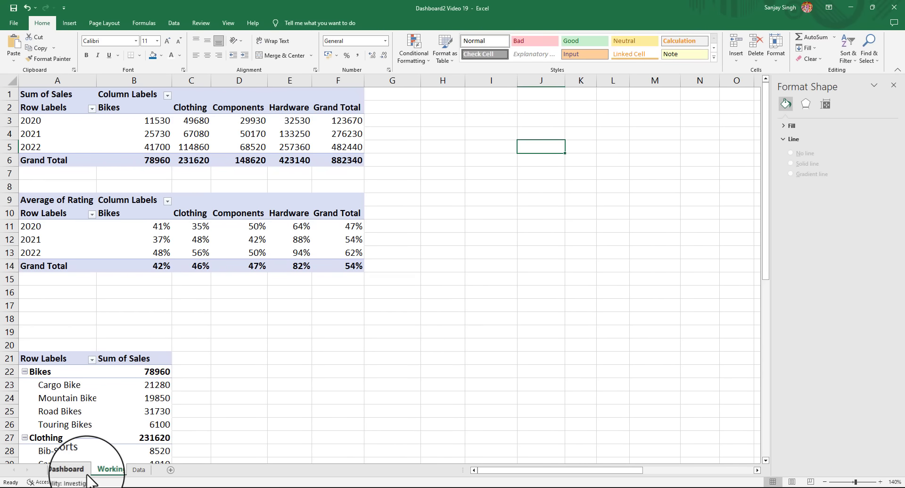
left_click(80, 470)
key("ctrl+v")
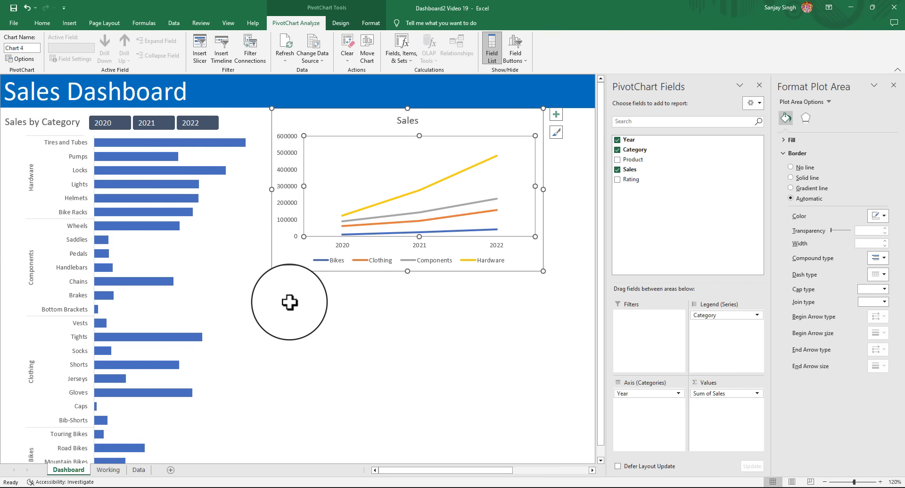
left_click(287, 290)
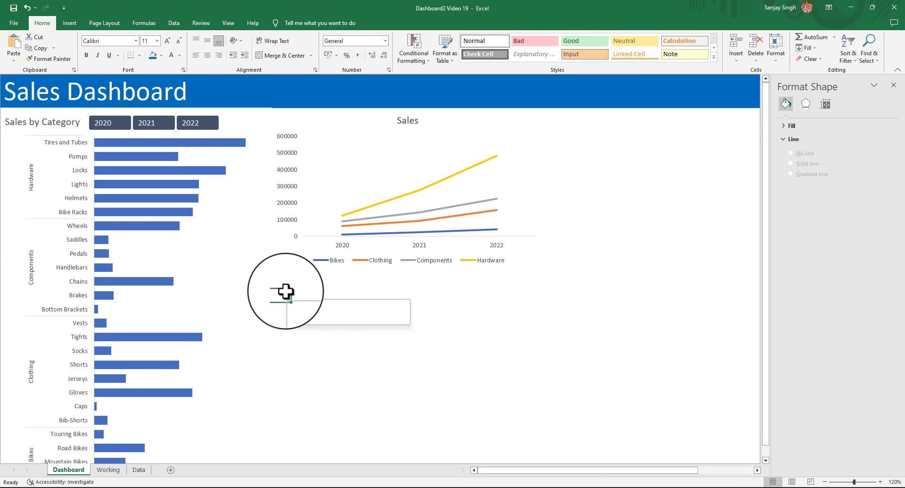
right_click(286, 290)
left_click(305, 120)
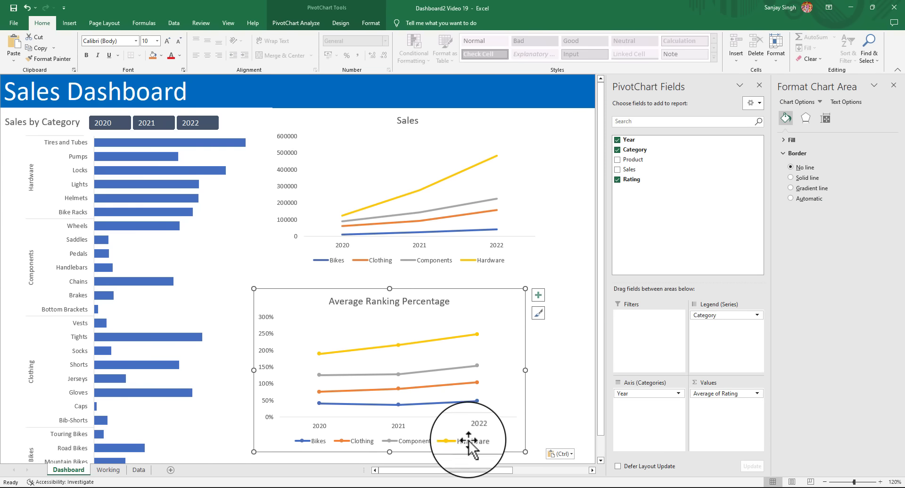
Shift the Average Ranking Percentage chart slightly sideways to line up with the Sales chart above it
left_click(571, 233)
left_click(481, 244)
left_click(413, 305)
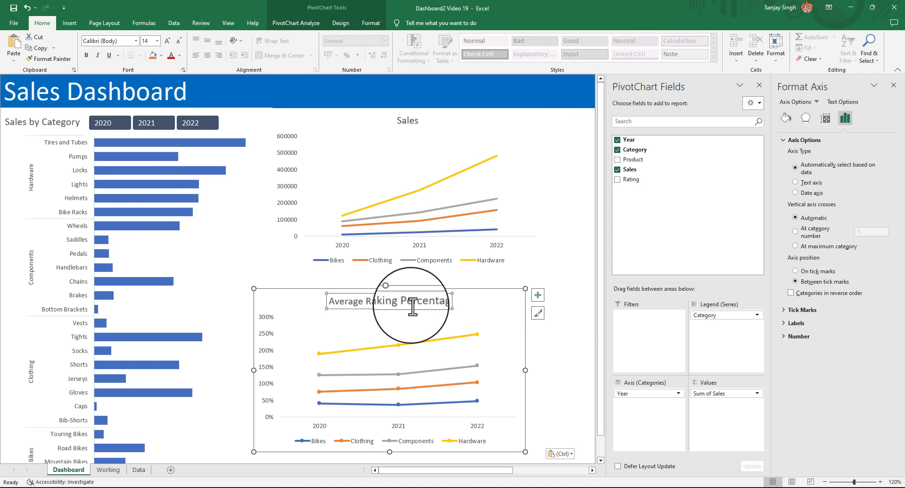
left_click(297, 236)
left_click(273, 319)
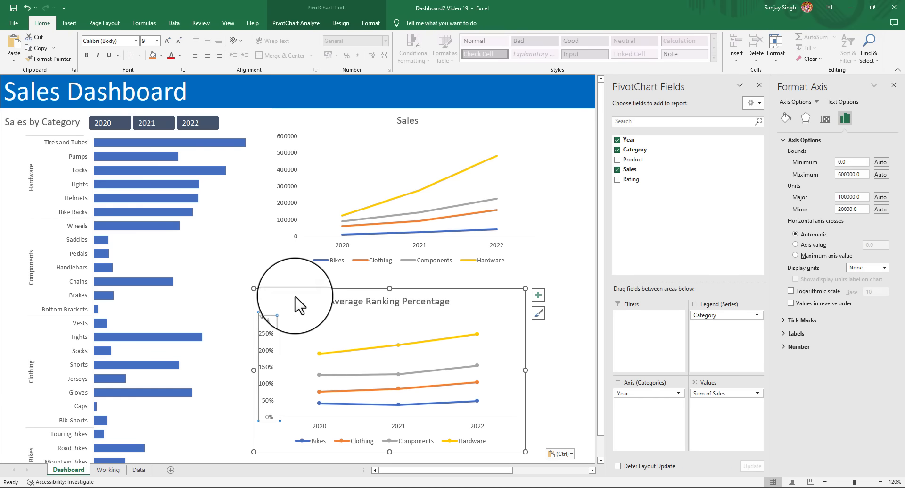
left_click_drag(299, 296, 316, 295)
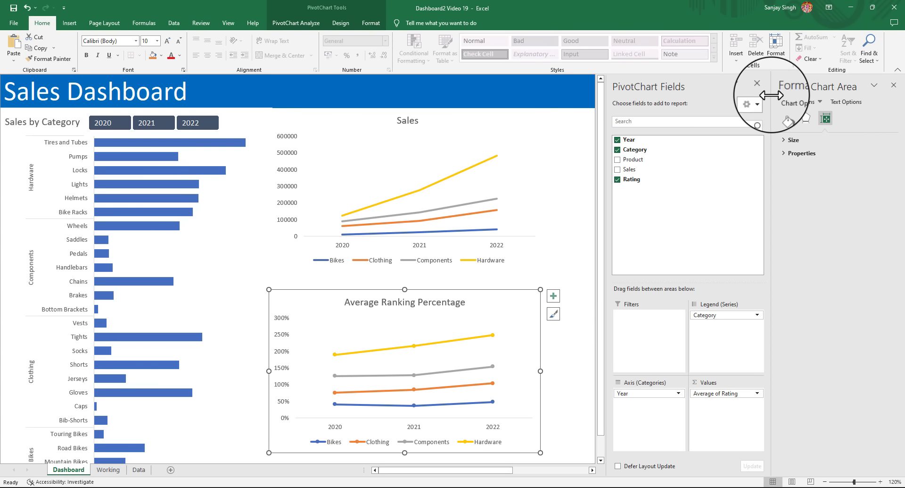
Close the PivotChart Fields and Format Chart Area panes, check the dashboard layout, and deselect the chart
left_click(759, 86)
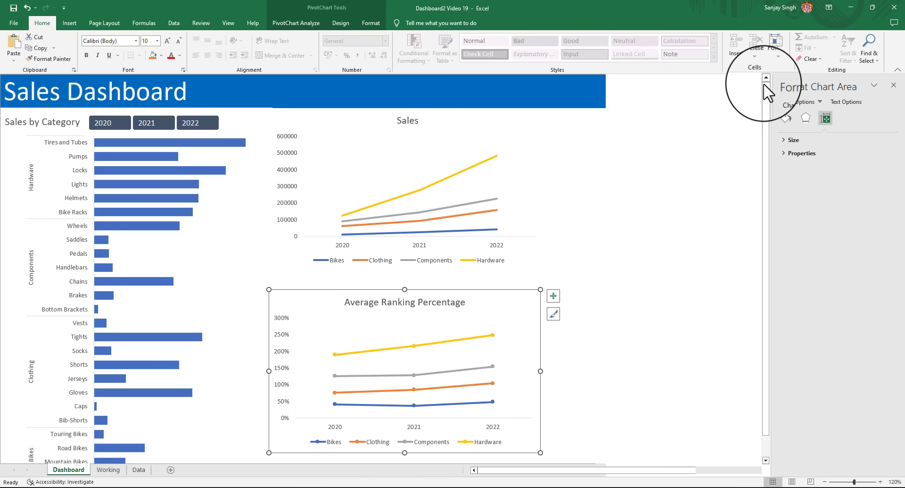
left_click(892, 85)
scroll(641, 295, "down", 3)
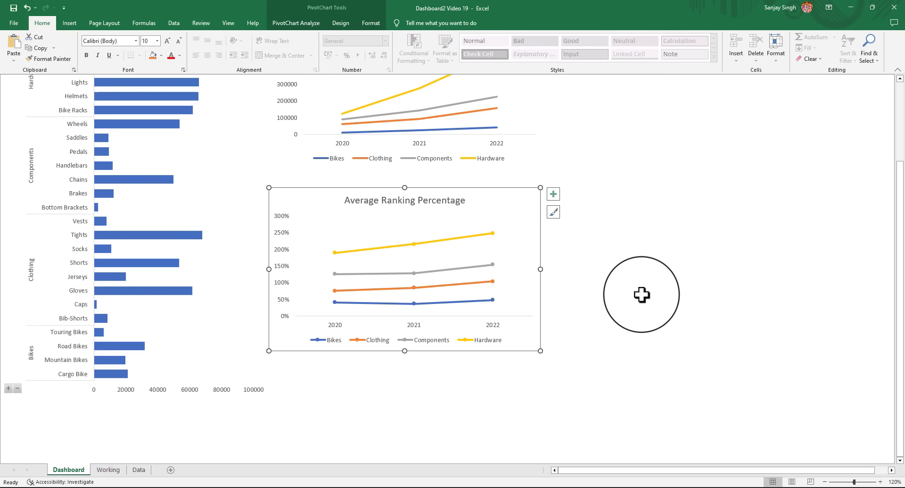
scroll(641, 295, "up", 2)
scroll(641, 295, "up", 1)
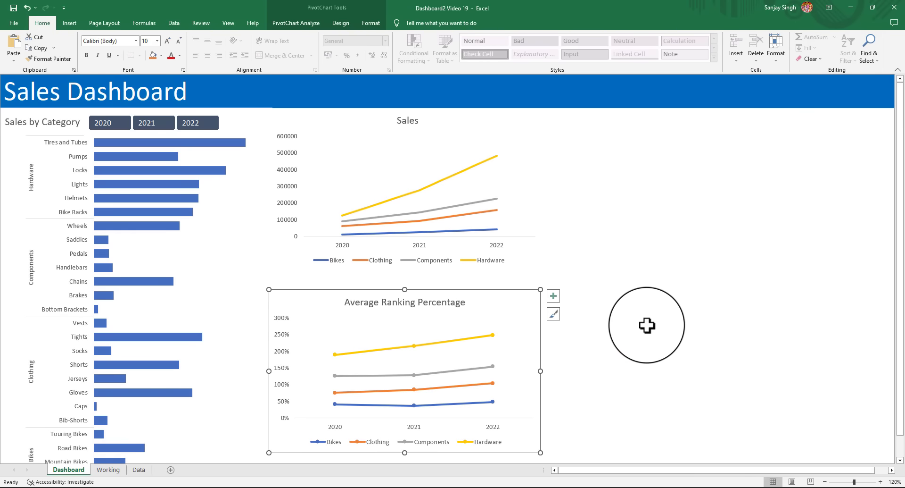
left_click(661, 170)
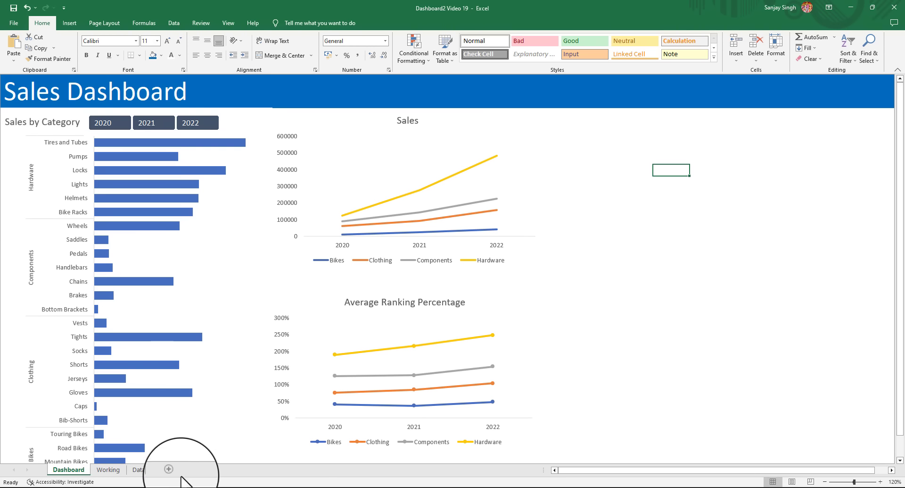
On the Working sheet, copy the Sum of Sales and Average of Rating PivotTables in A1:F14 and paste them at H1
left_click(112, 469)
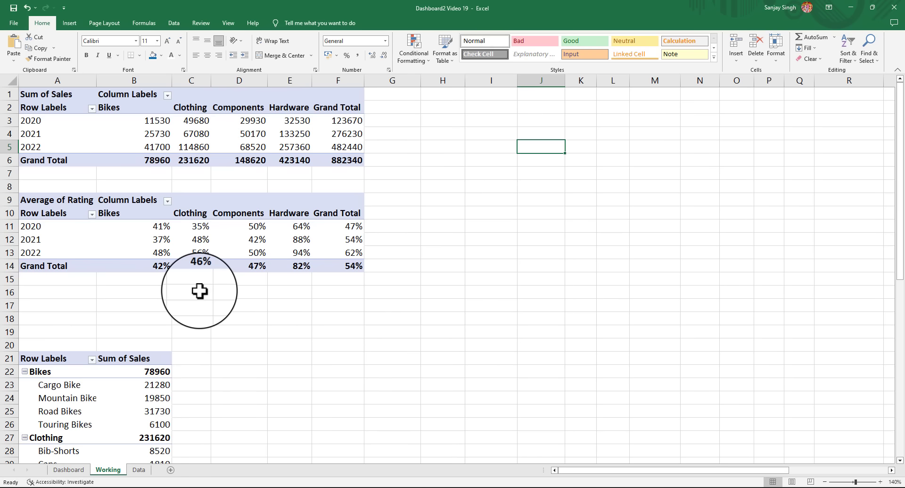
left_click(53, 121)
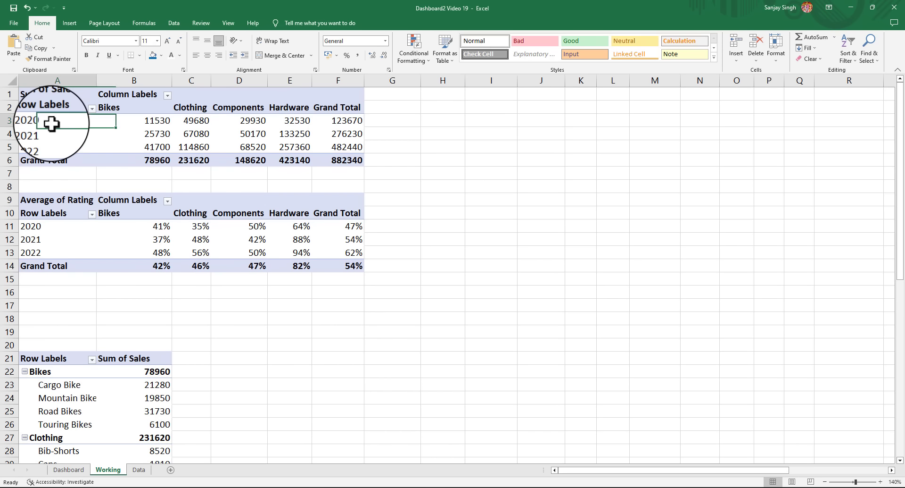
left_click(147, 122)
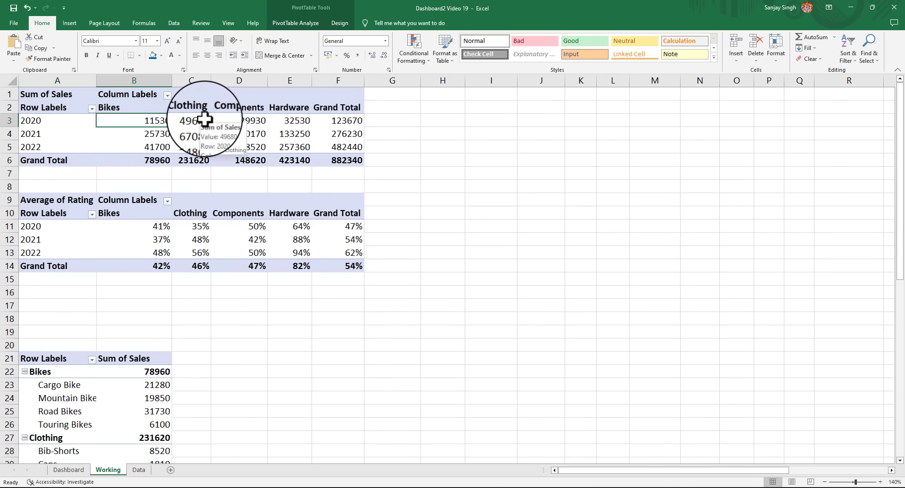
left_click(160, 227)
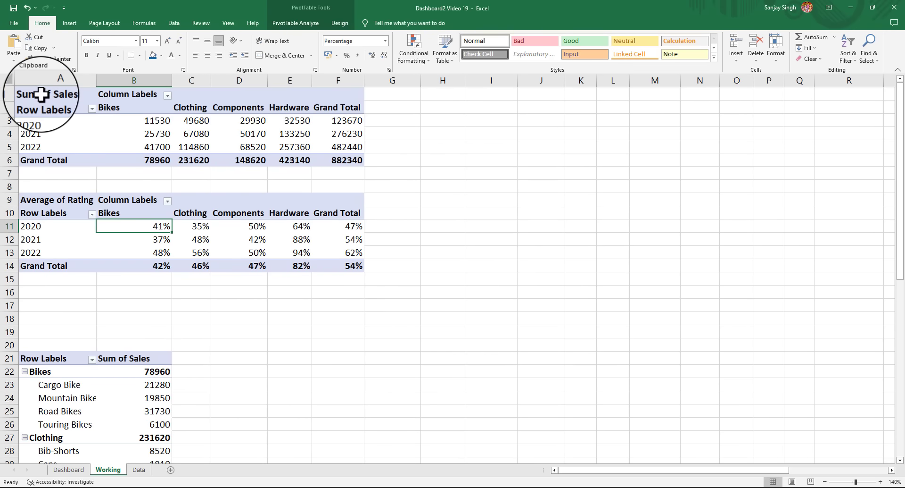
left_click_drag(41, 93, 319, 263)
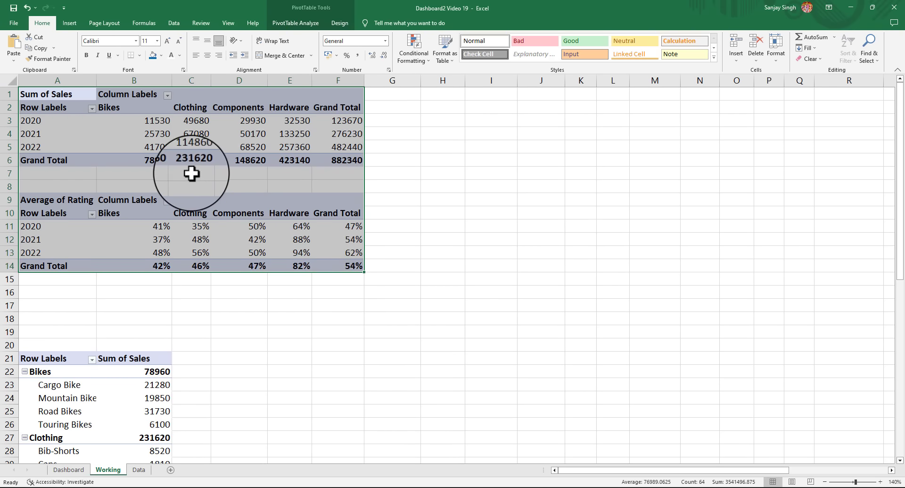
key("ctrl+c")
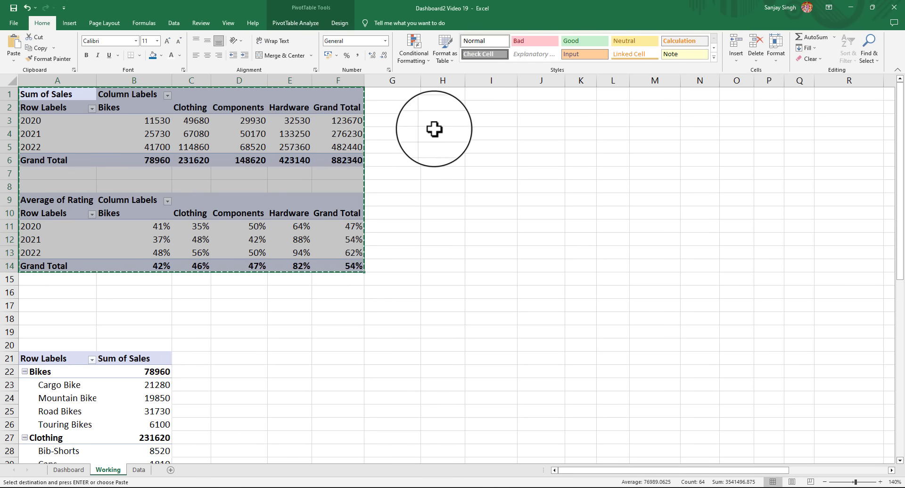
left_click(433, 98)
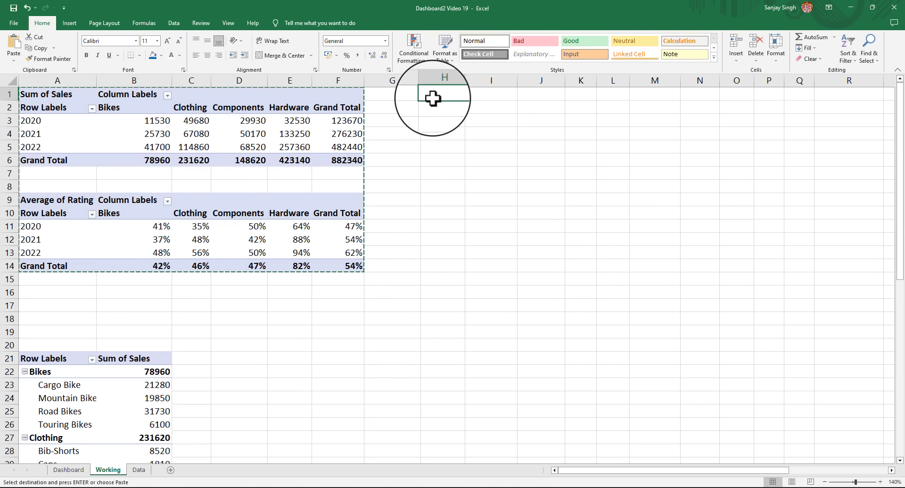
key("ctrl+v")
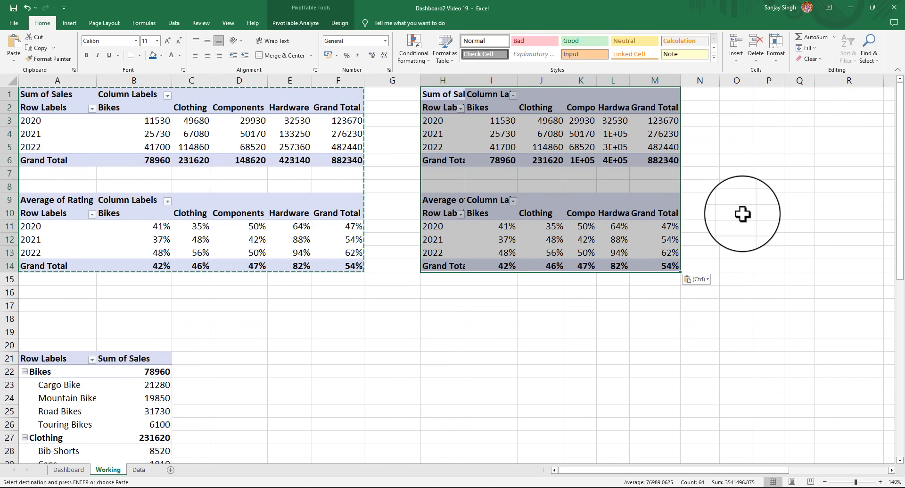
Autofit the widths of columns L and K to the contents of the copied PivotTables
left_click(748, 133)
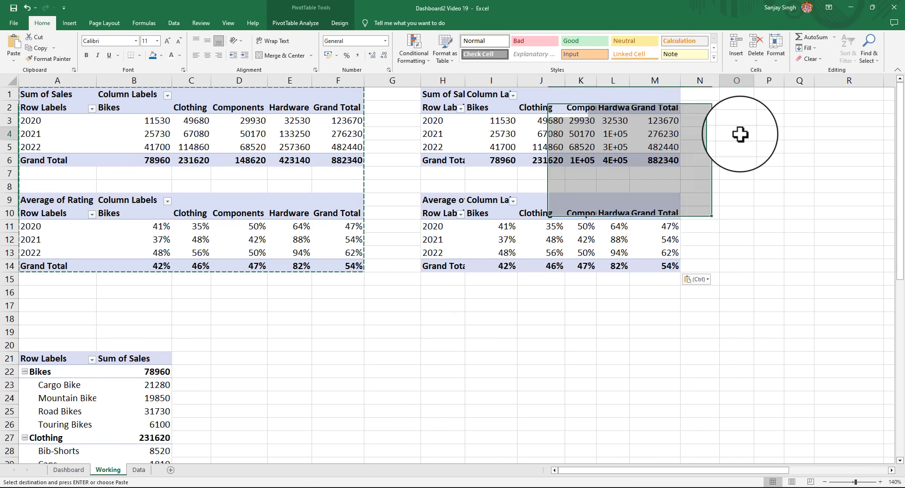
double_click(630, 80)
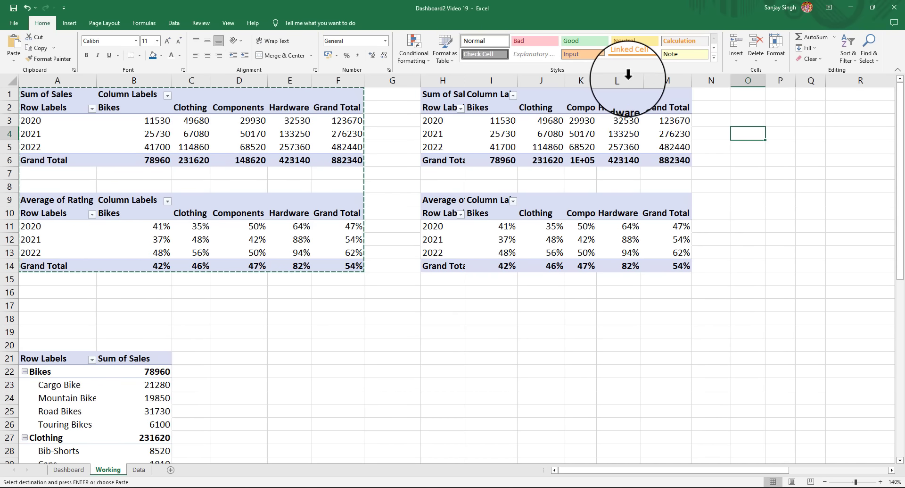
double_click(597, 80)
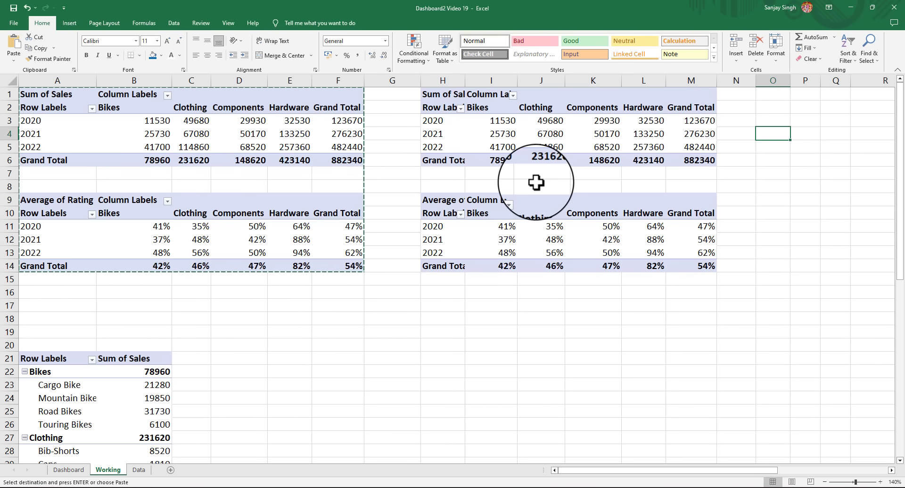
Show the copied Sum of Sales PivotTable's values as Difference From, with base field Year and base item (previous)
left_click(551, 134)
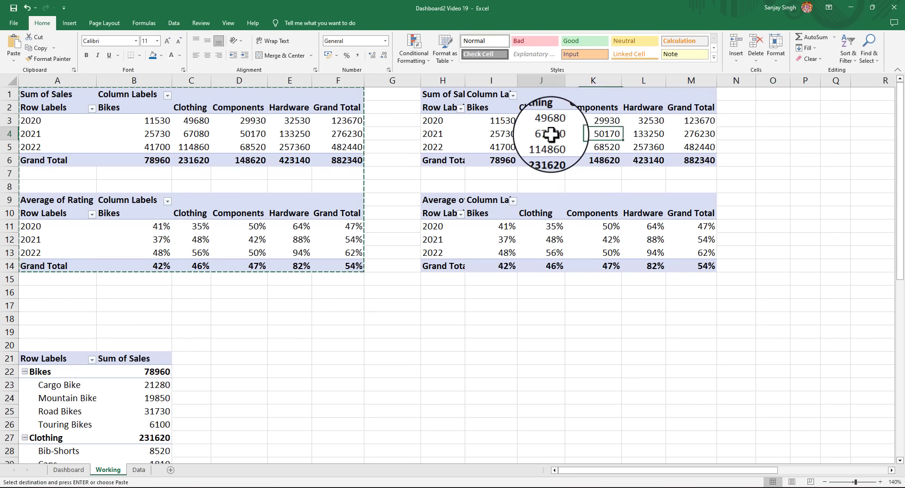
right_click(545, 134)
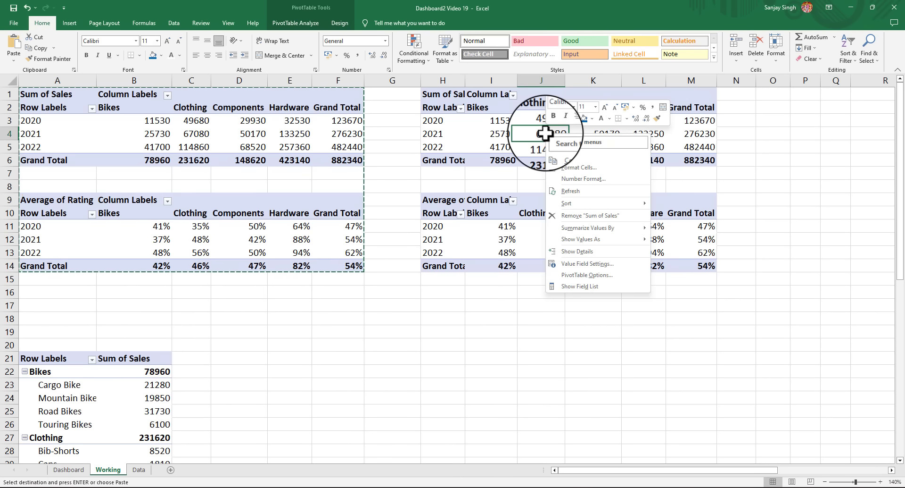
mouse_move(593, 239)
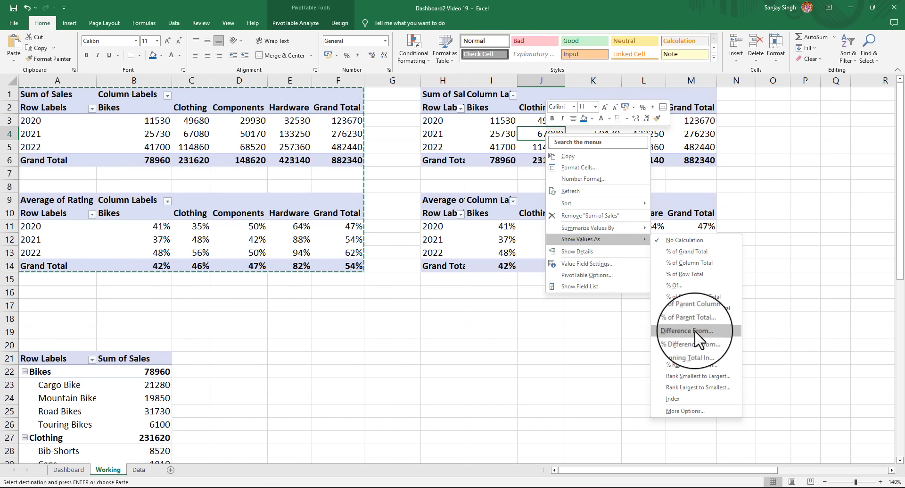
left_click(707, 331)
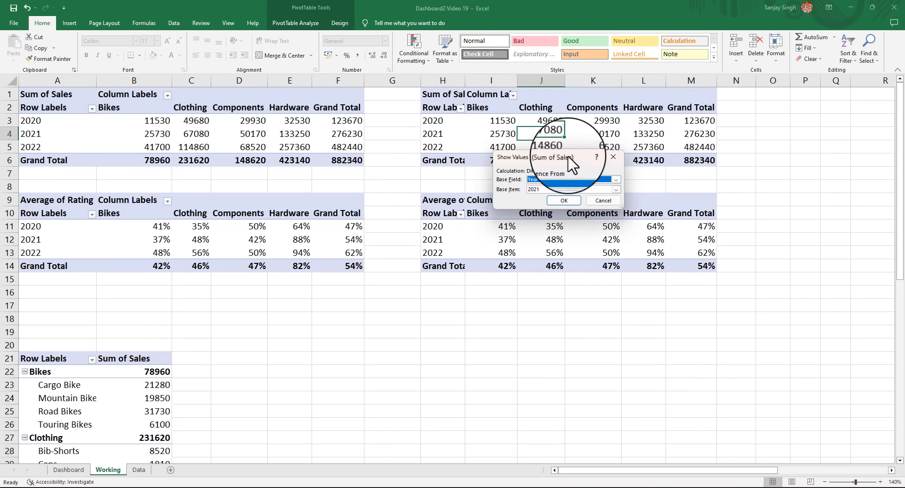
left_click_drag(557, 157, 572, 302)
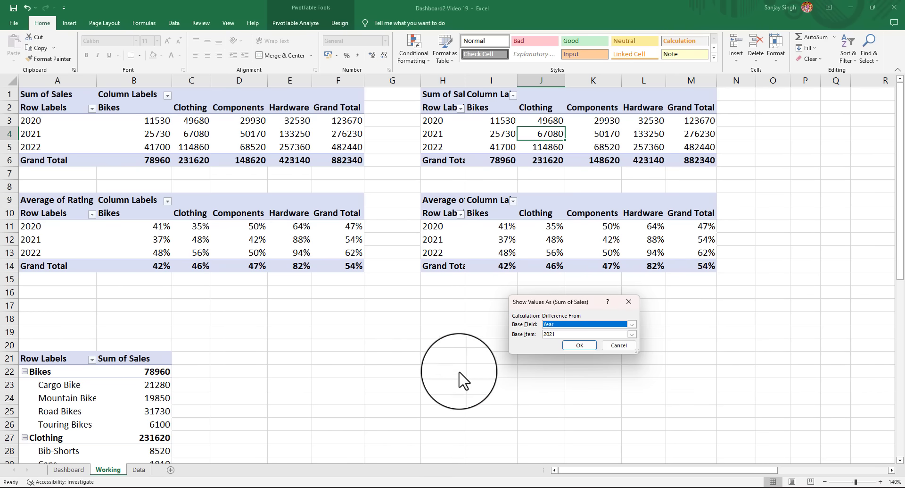
left_click(554, 335)
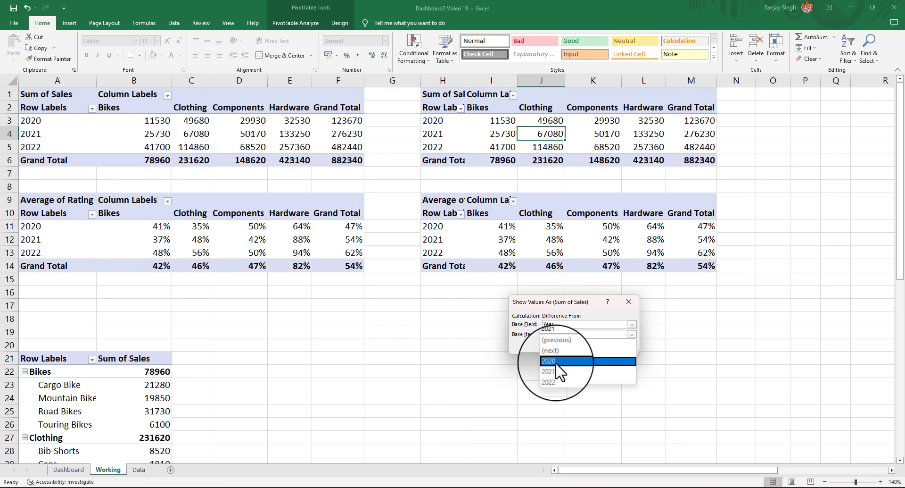
left_click(566, 344)
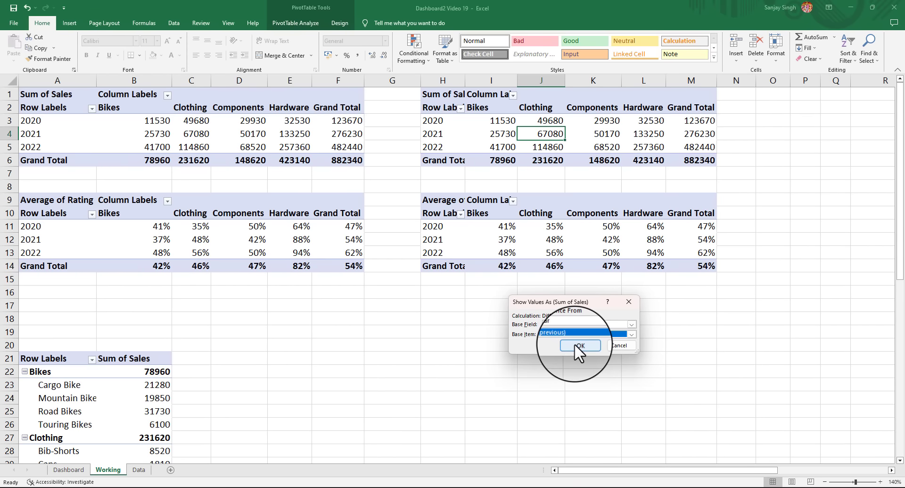
left_click(575, 345)
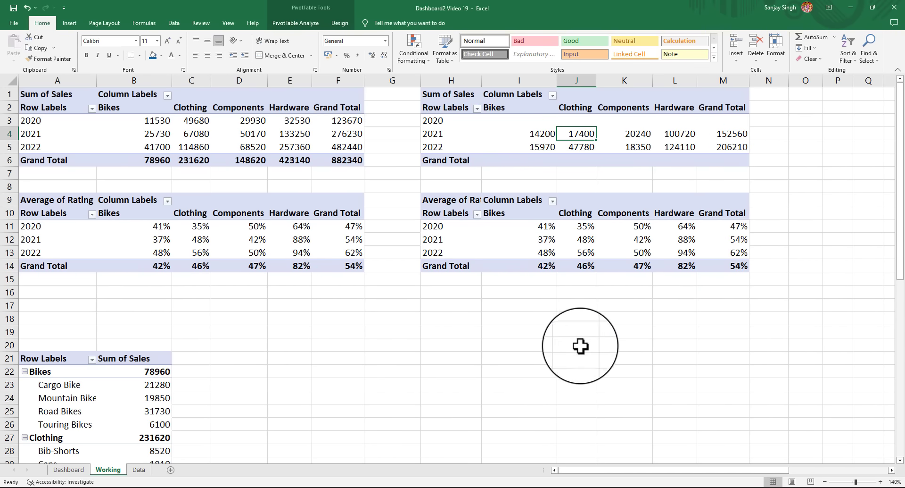
Show the copied Average of Rating PivotTable's values as Difference From, with base field Year and base item (previous)
left_click(583, 253)
right_click(584, 253)
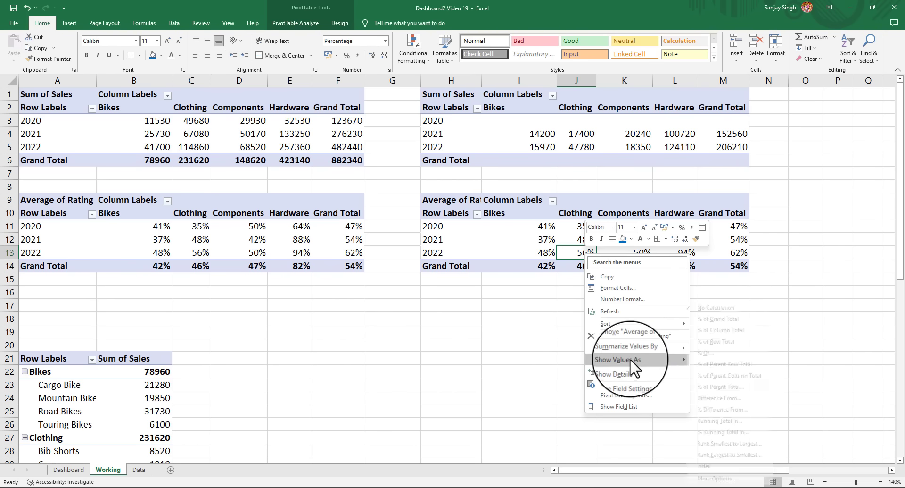
mouse_move(631, 362)
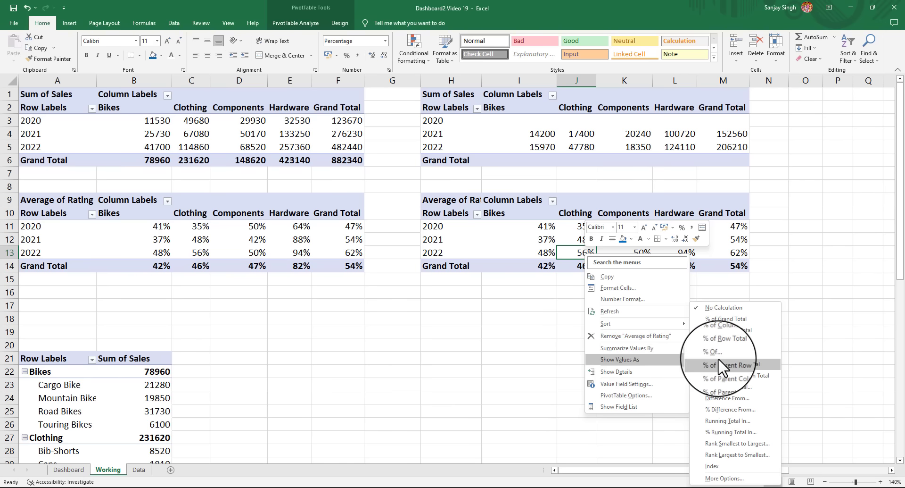
left_click(727, 397)
left_click(558, 334)
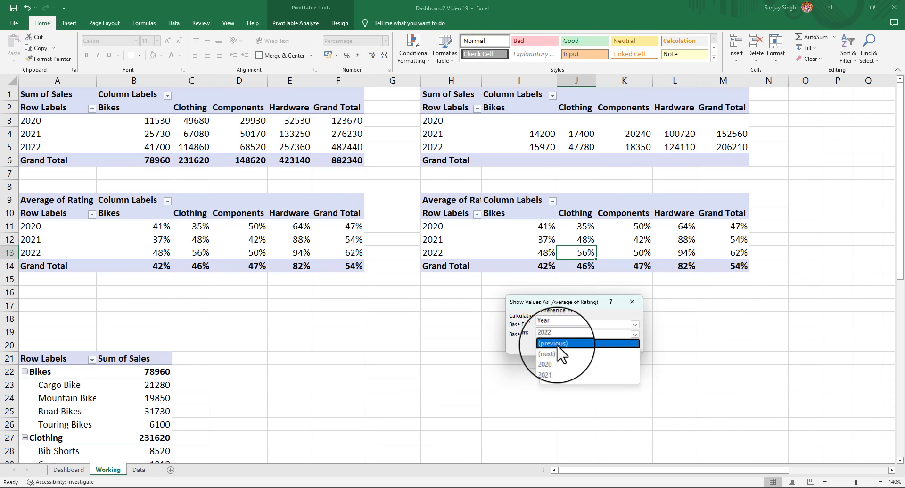
left_click(549, 345)
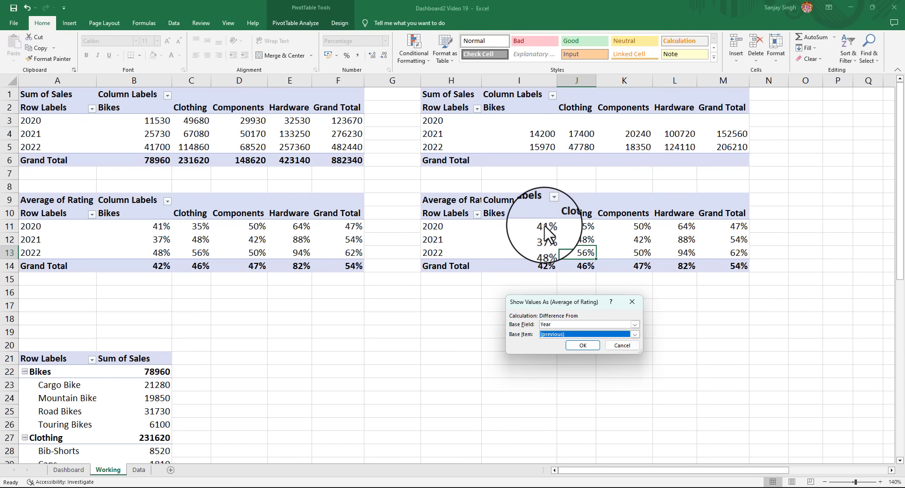
left_click(582, 346)
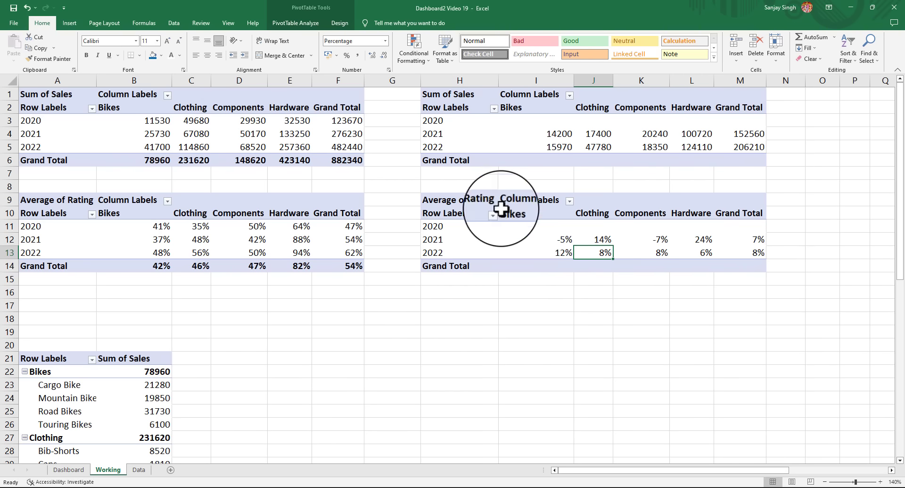
Check the years in the Data sheet's table, then examine the yearly differences in the copied PivotTables on the Working sheet
left_click(556, 134)
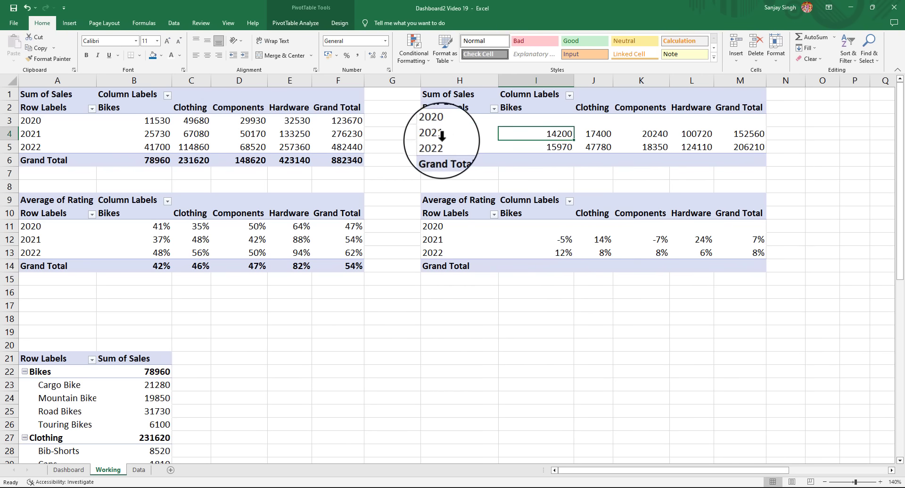
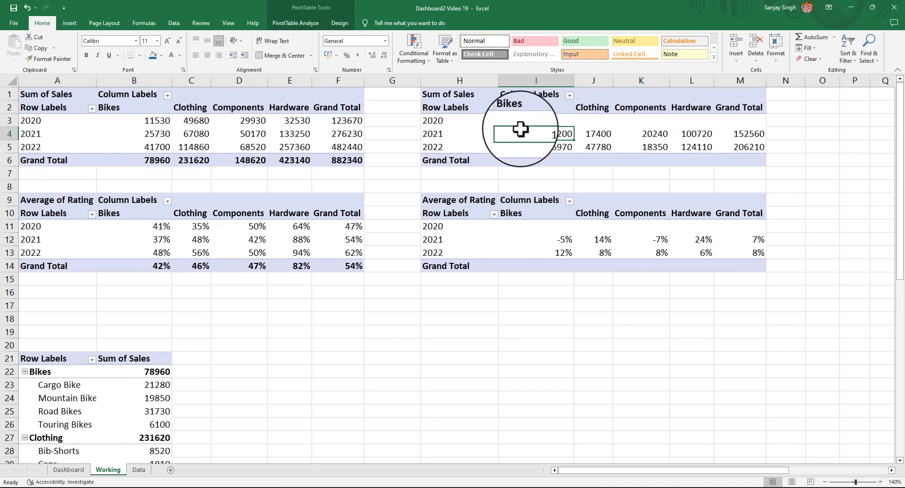
left_click(148, 469)
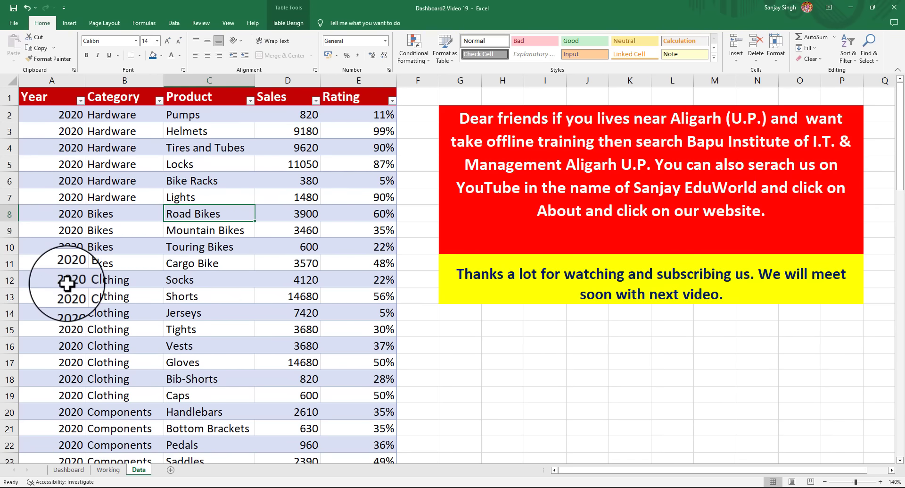
scroll(38, 283, "down", 3)
scroll(64, 289, "down", 9)
scroll(63, 289, "down", 11)
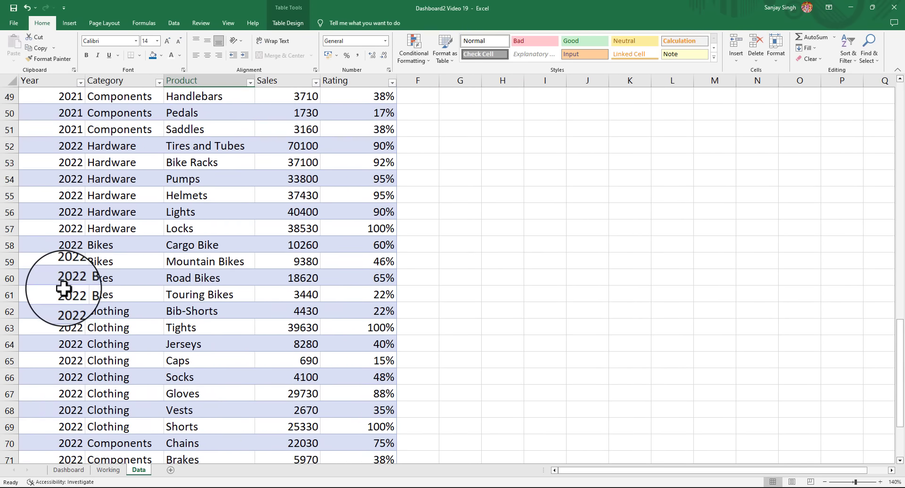
scroll(64, 289, "up", 6)
scroll(63, 288, "up", 15)
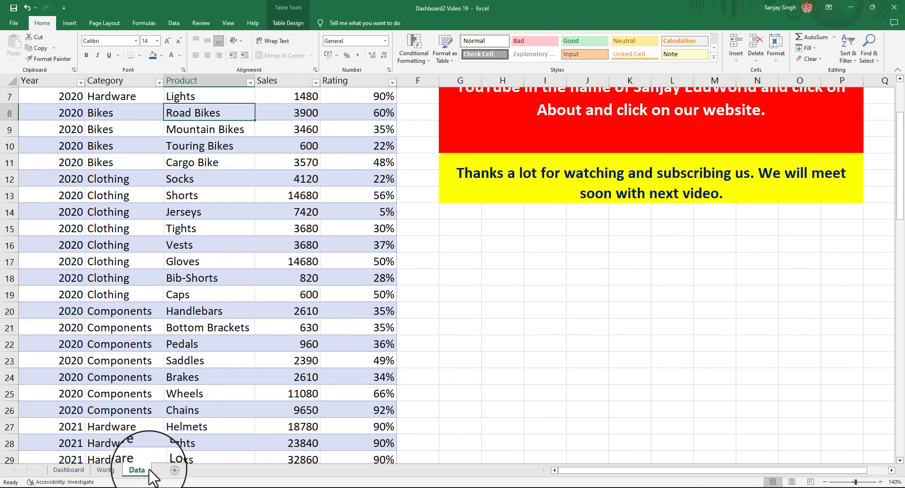
left_click(116, 470)
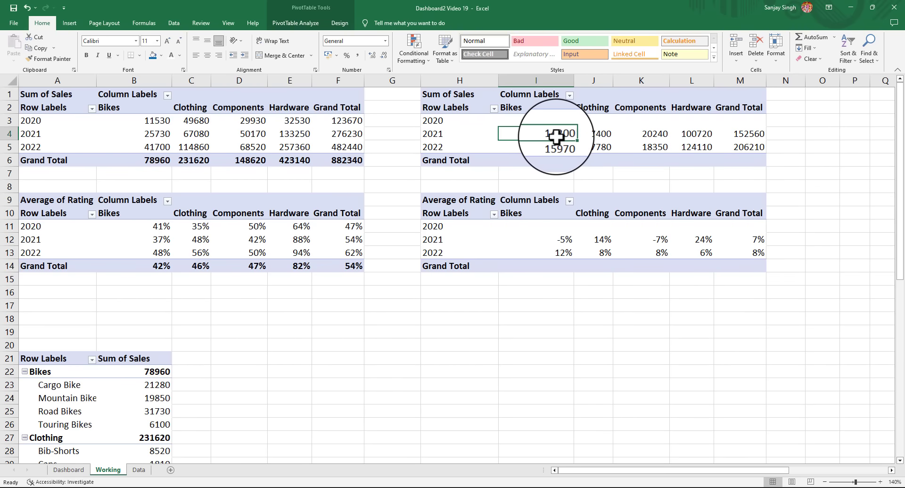
mouse_move(557, 137)
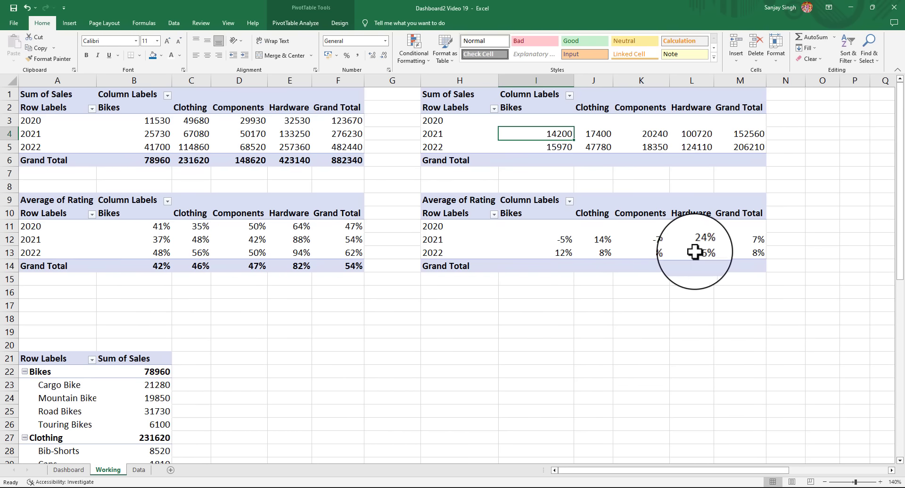
mouse_move(679, 236)
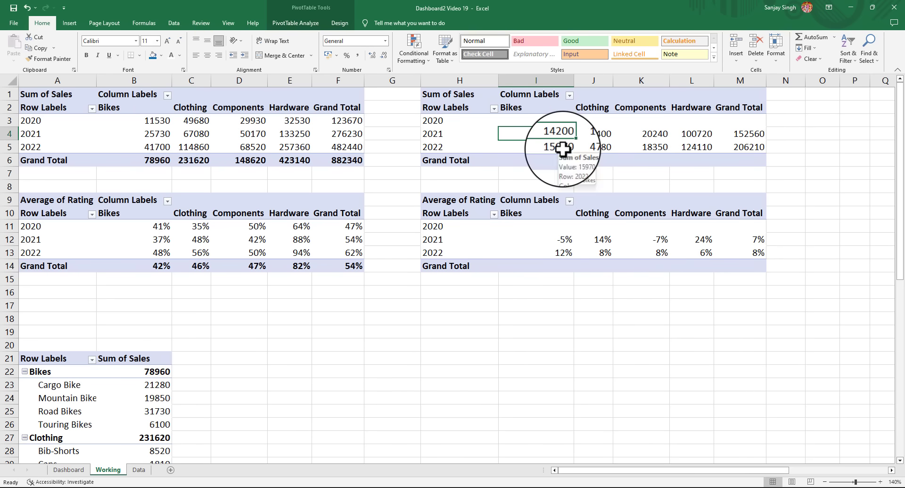
In the copied Sum of Sales PivotTable's value field settings, set the number format to Percentage with 0 decimal places
right_click(562, 134)
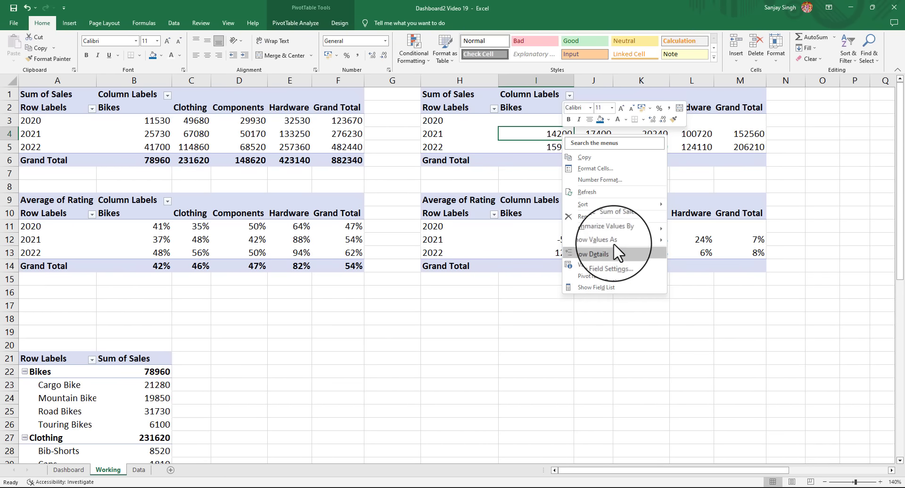
mouse_move(608, 228)
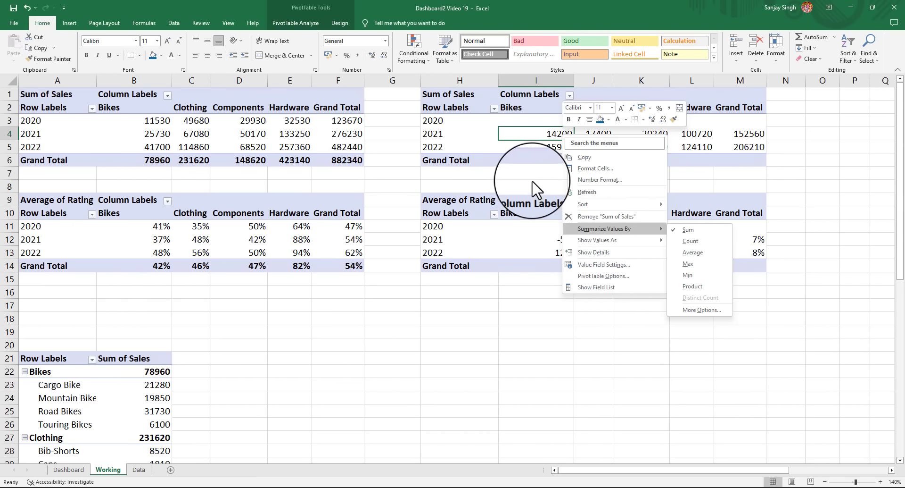
left_click(525, 140)
right_click(527, 138)
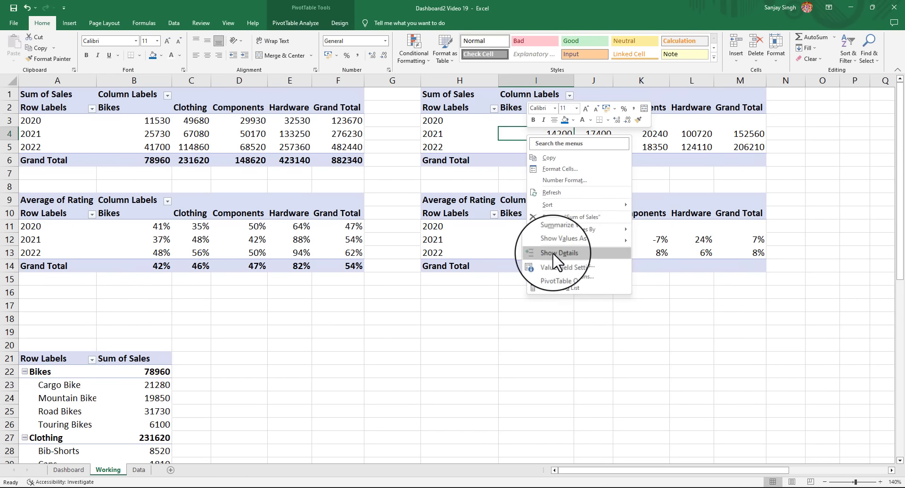
left_click(576, 267)
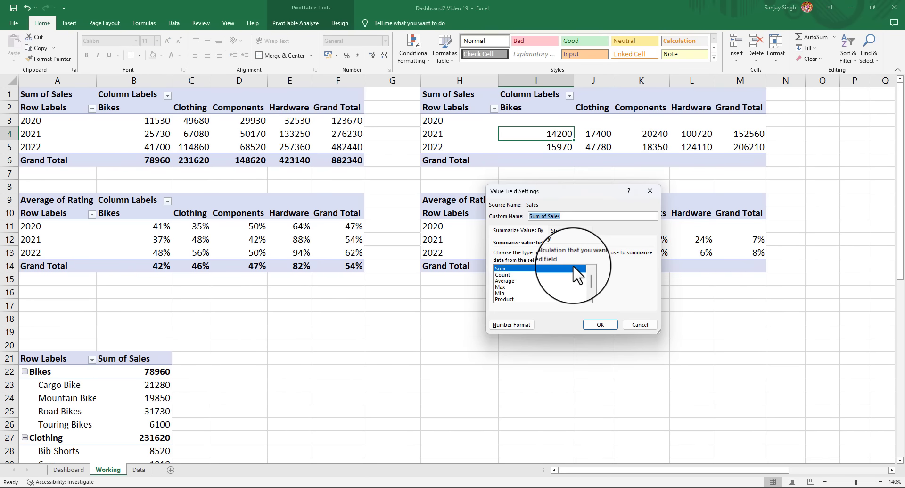
left_click(519, 327)
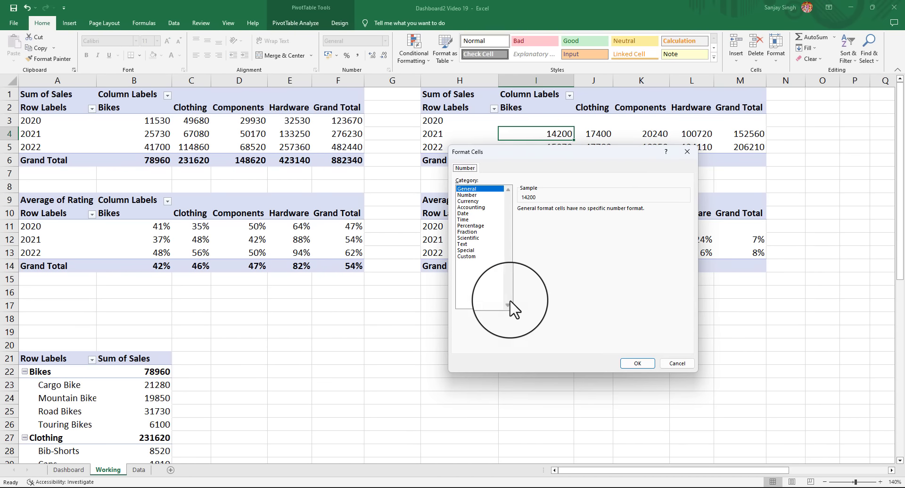
left_click(470, 225)
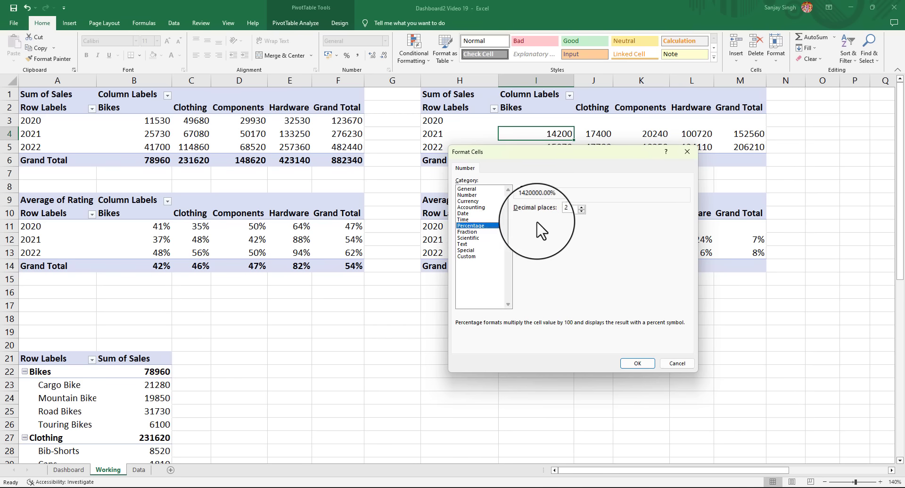
double_click(561, 209)
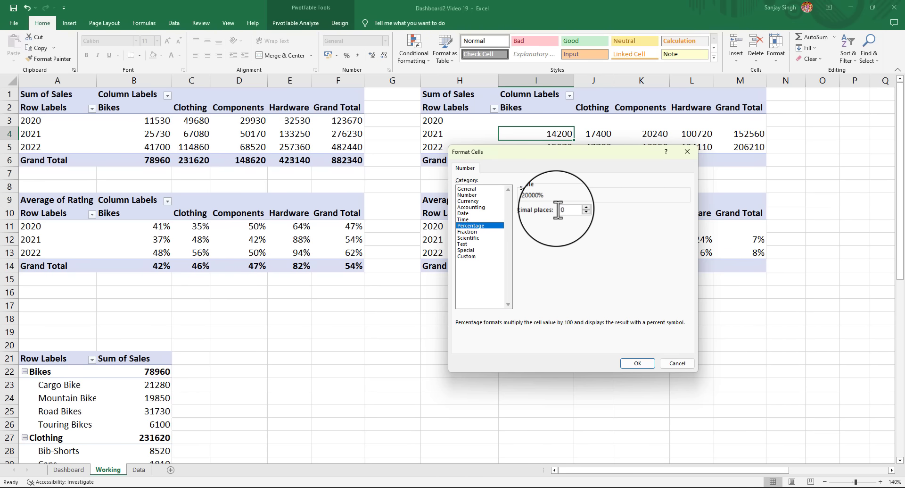
Try formatting the Sum of Sales values in the pivot table at column H as percentages with 0 decimal places
type("0")
key("Return")
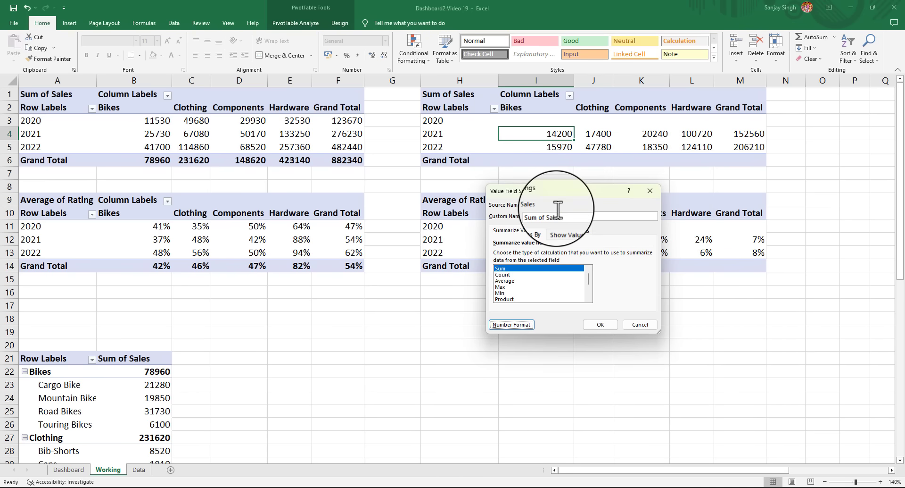
left_click(600, 324)
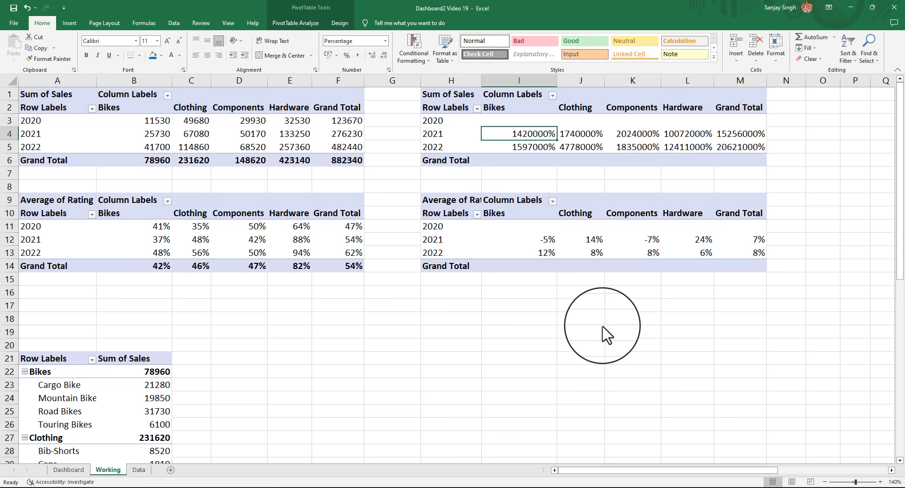
Undo the percentage formatting and the earlier difference calculations in both pivot tables at column H
key("ctrl+z")
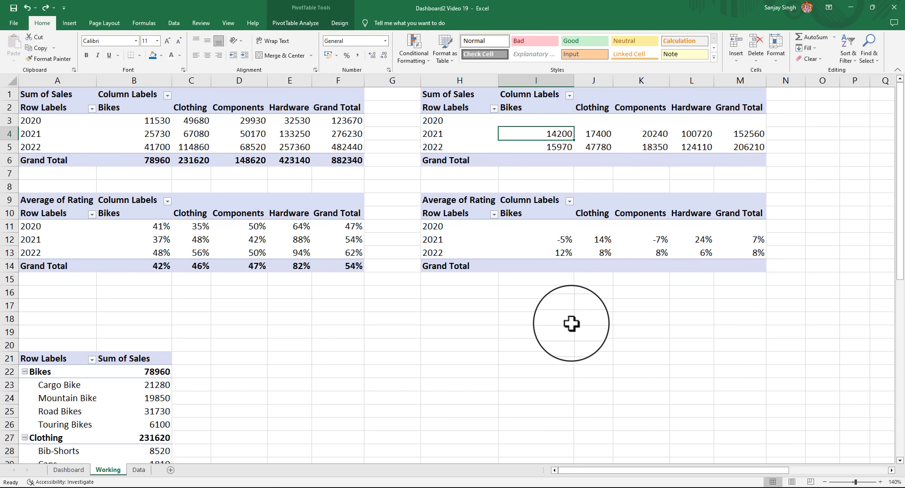
key("ctrl+z")
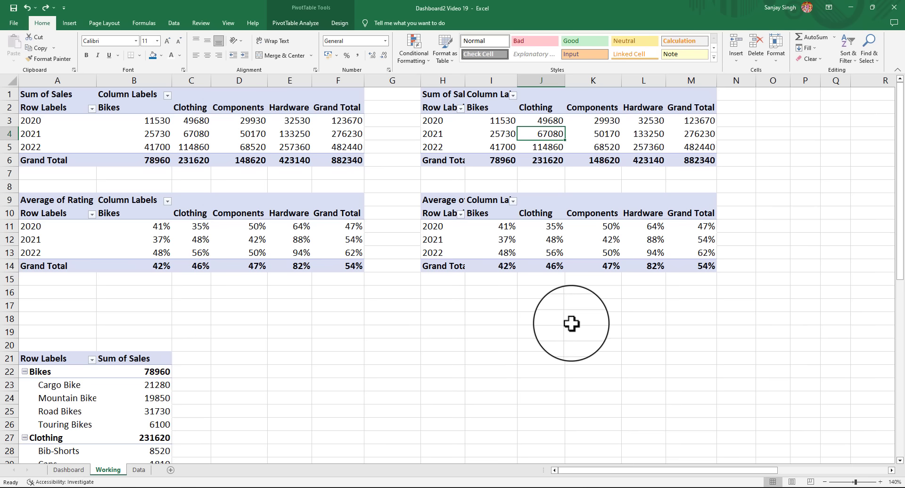
Show Sum of Sales in the pivot table at H1 as % Difference From, with base field Year and base item (previous)
right_click(547, 136)
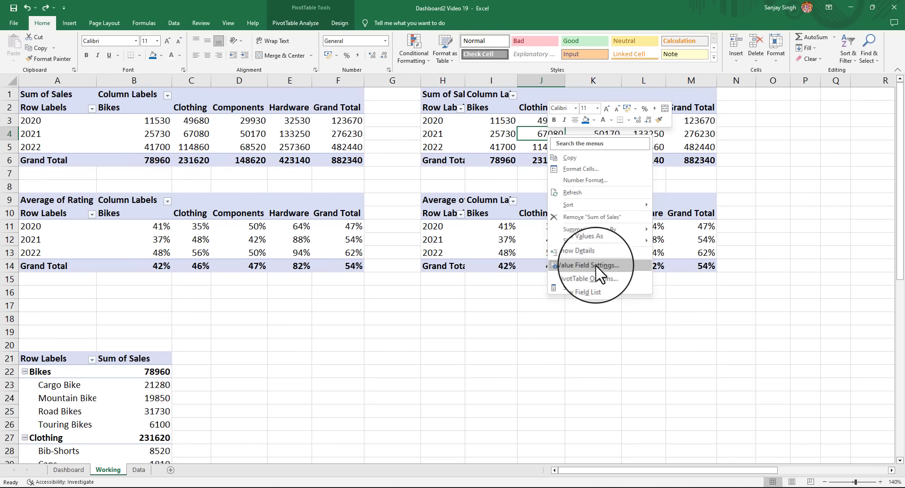
mouse_move(596, 243)
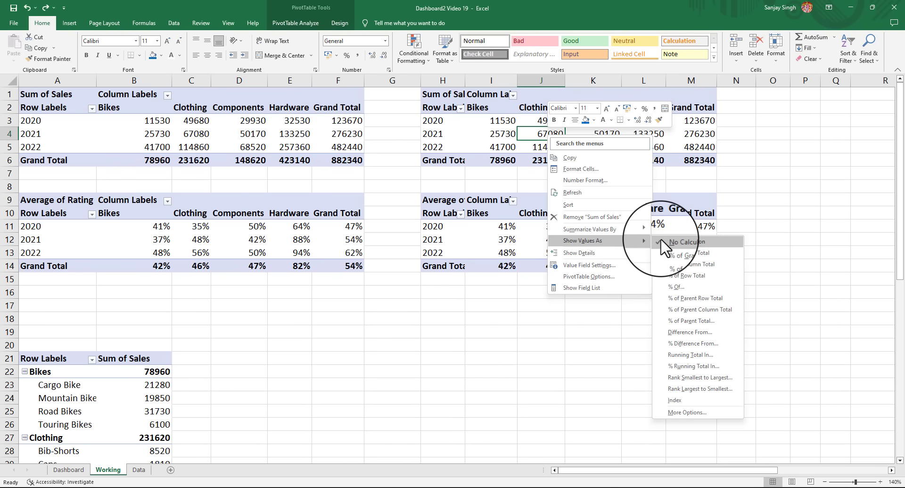
left_click(696, 343)
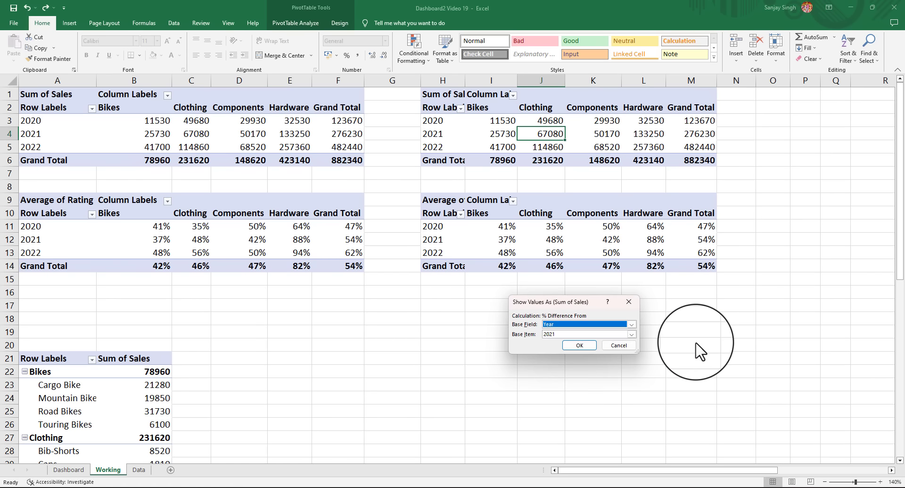
left_click(632, 334)
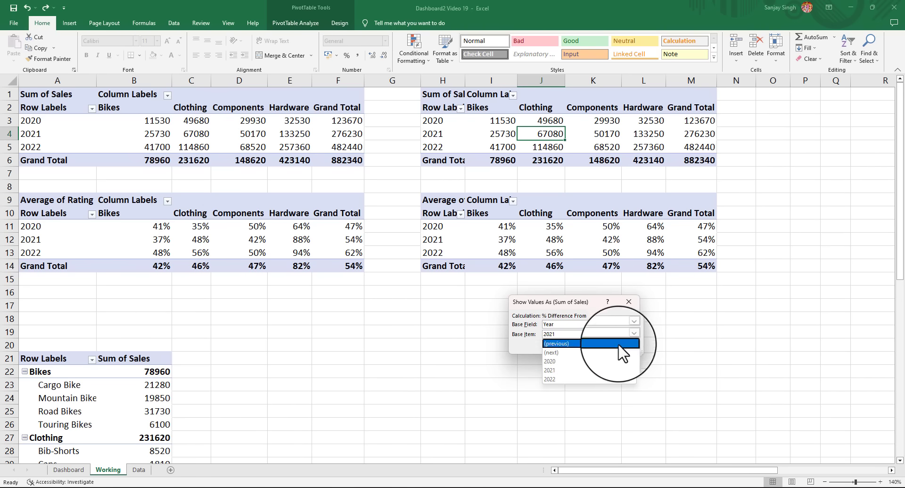
left_click(570, 344)
left_click(570, 344)
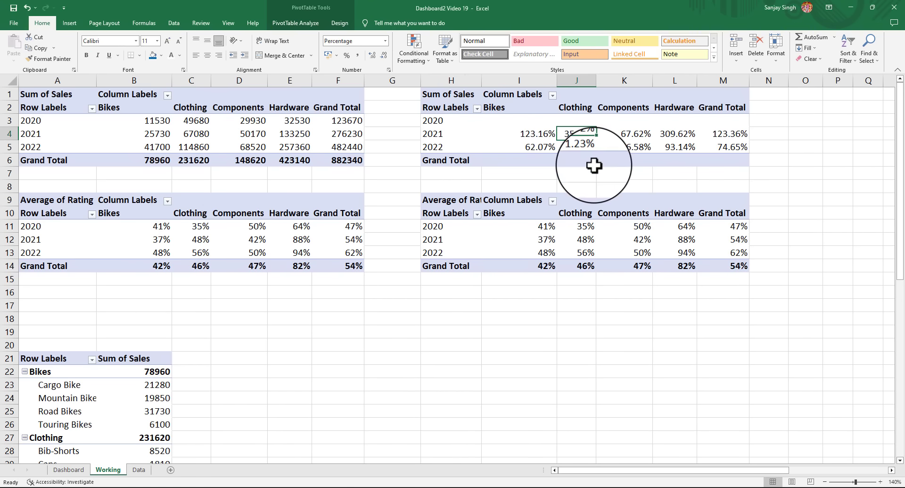
Format the Sum of Sales values in the pivot table at H1 as Percentage with 0 decimal places
mouse_move(581, 136)
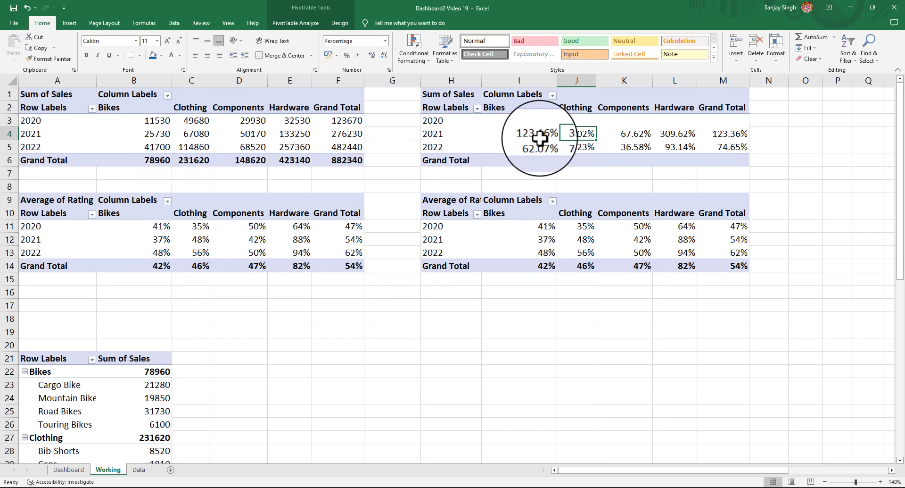
right_click(577, 134)
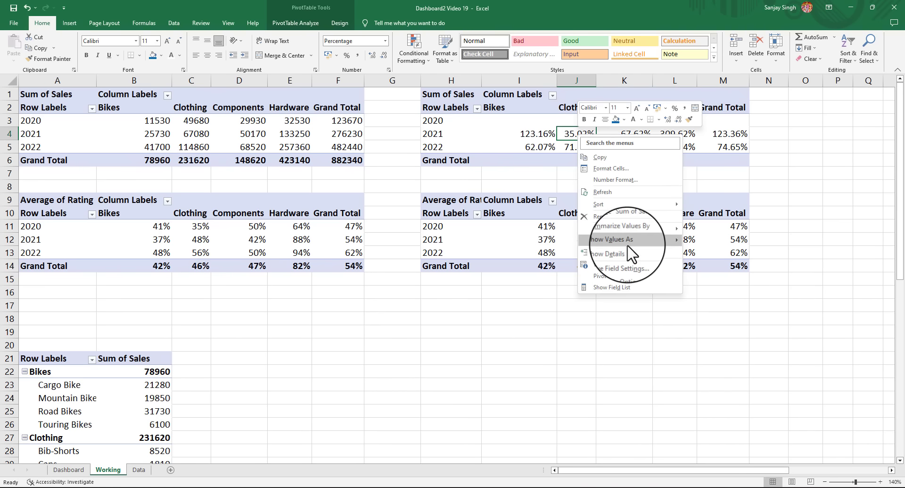
mouse_move(629, 243)
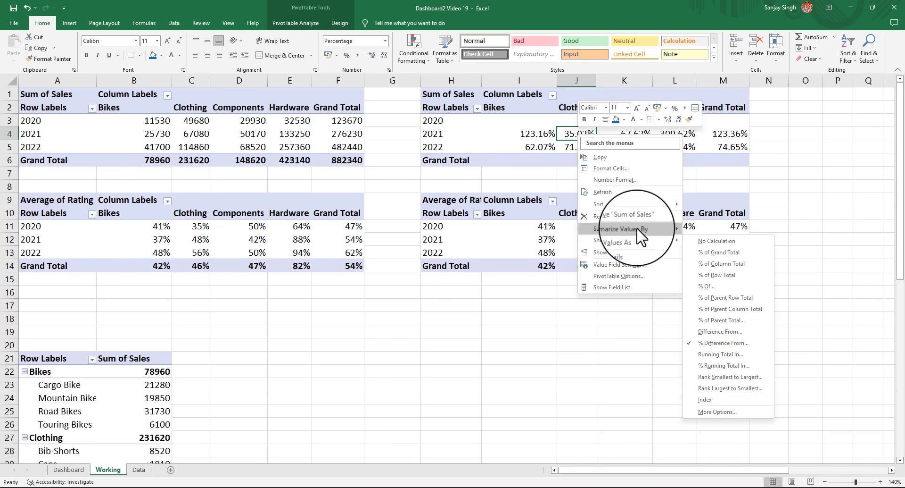
left_click(627, 265)
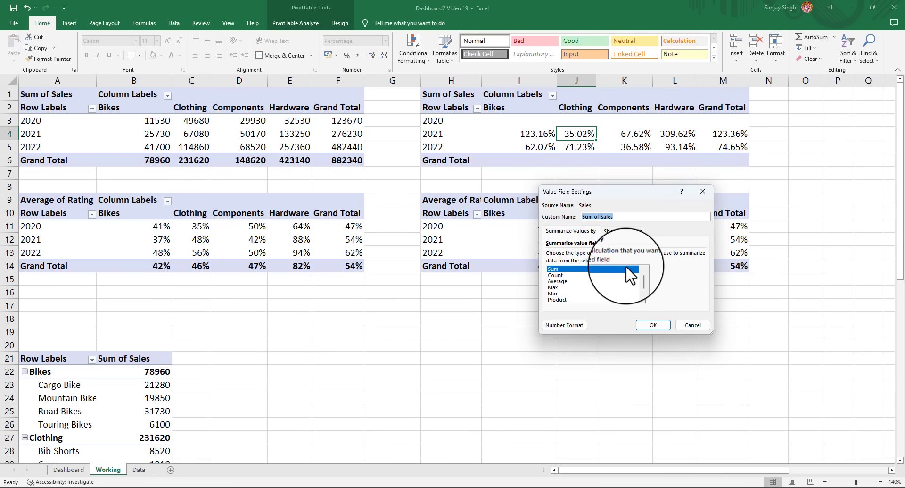
left_click(571, 325)
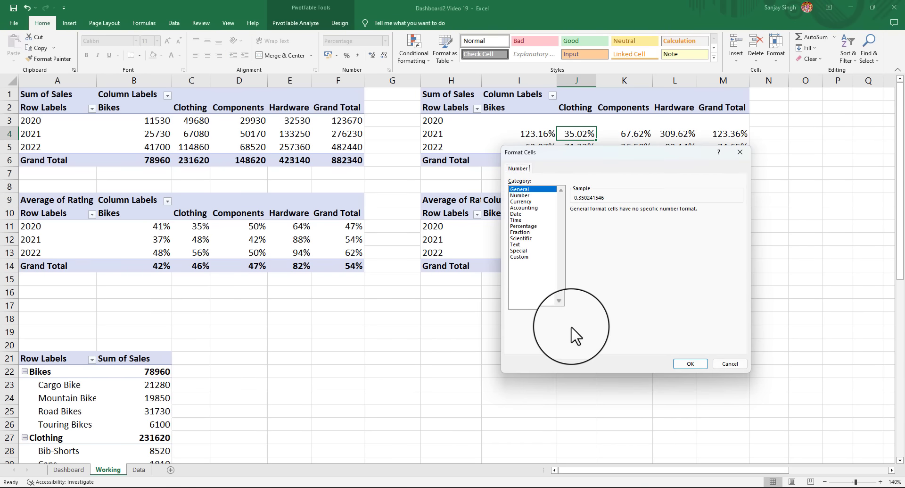
left_click(528, 227)
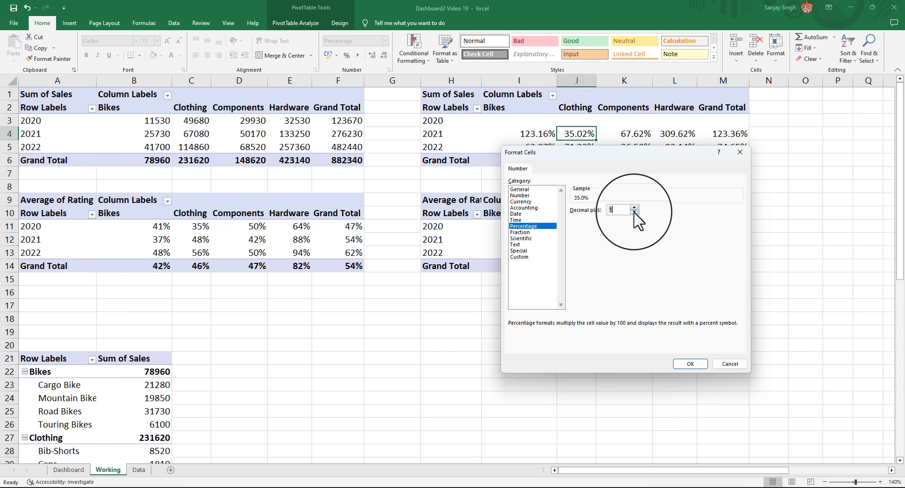
left_click(689, 363)
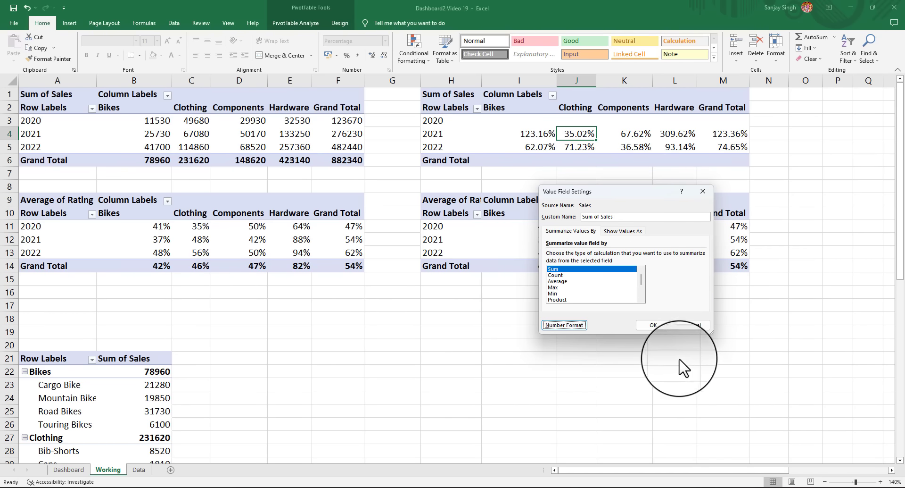
left_click(656, 325)
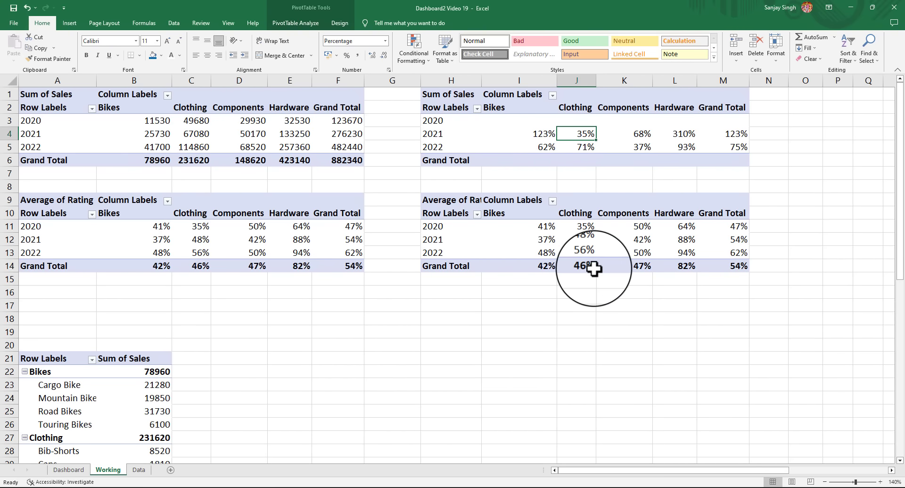
Show Average of Rating in the pivot table at H9 as % Difference From, with base field Year and base item (previous)
left_click(582, 240)
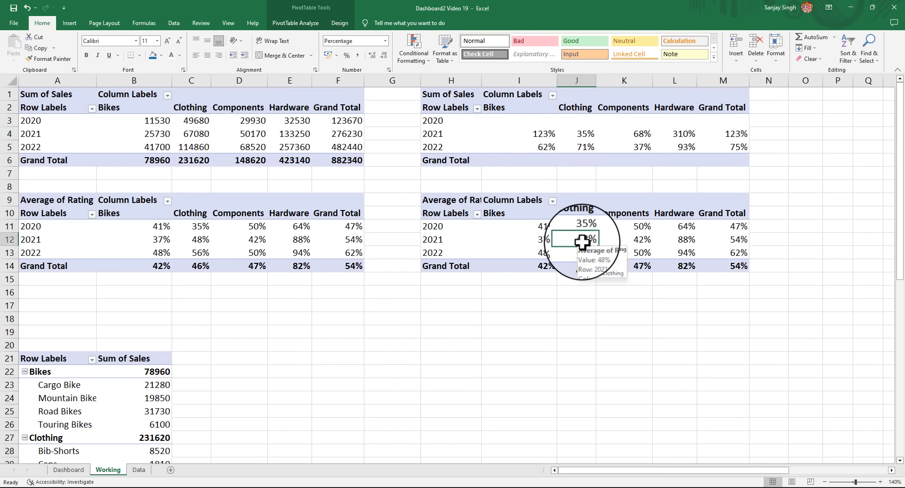
right_click(584, 244)
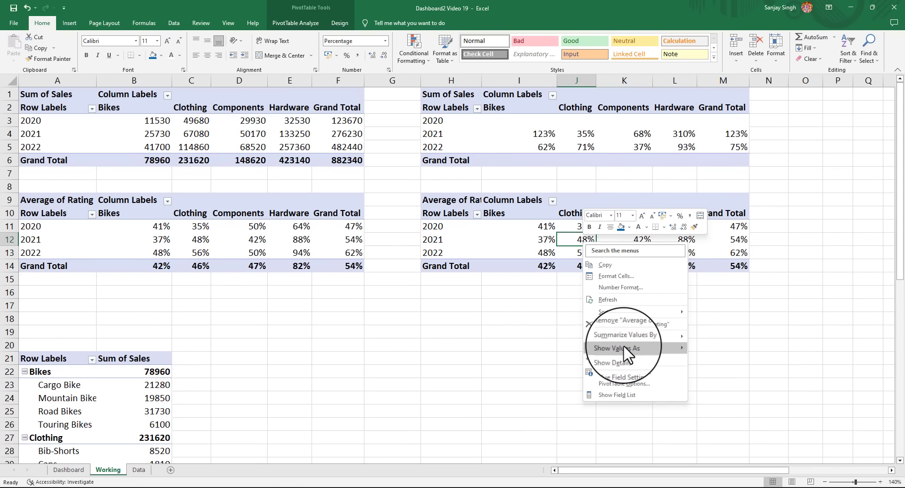
mouse_move(628, 349)
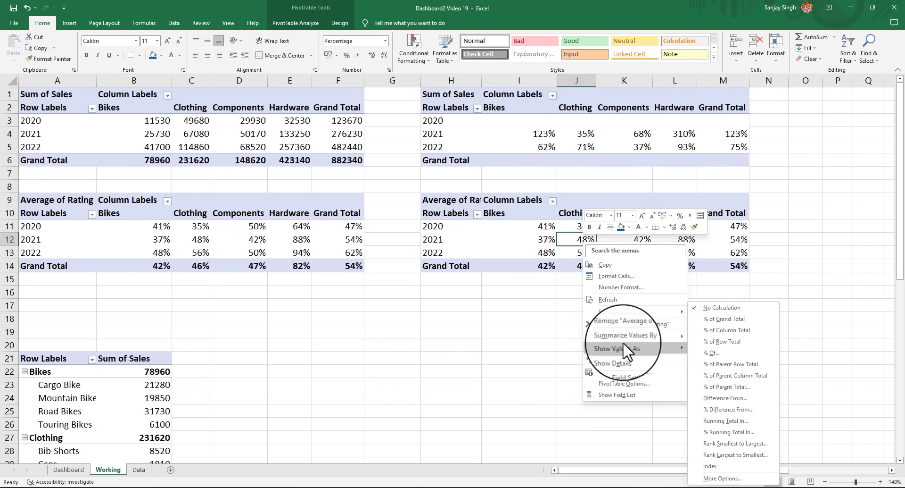
left_click(726, 410)
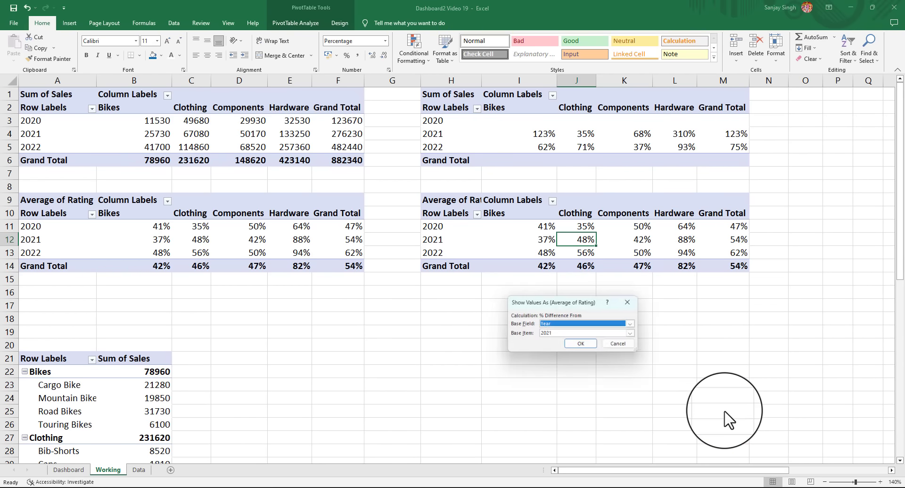
left_click(553, 335)
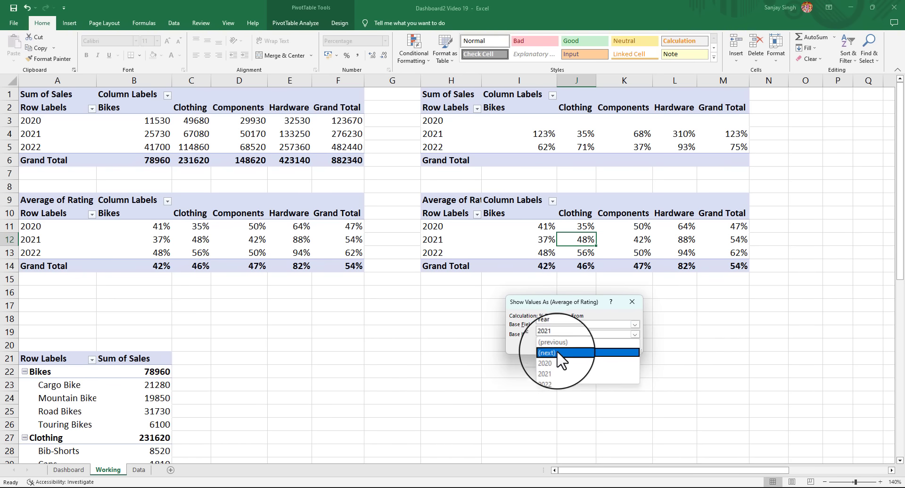
left_click(554, 340)
left_click(583, 345)
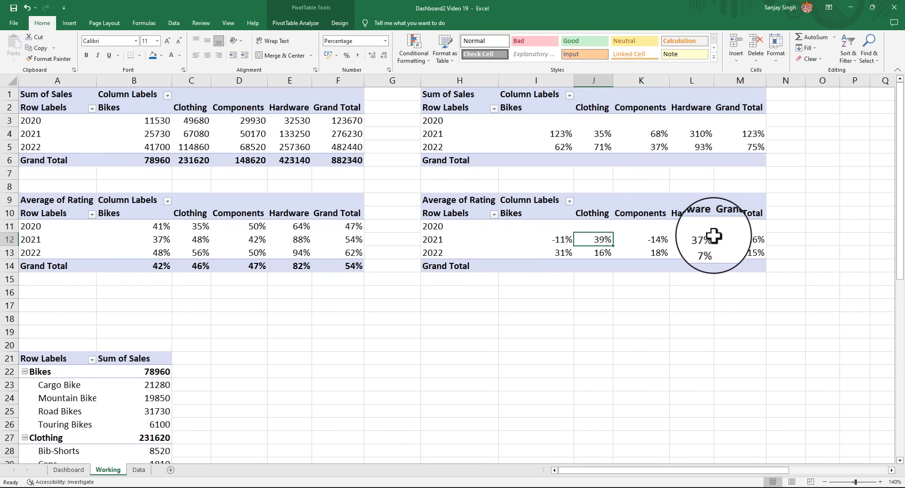
Format the Average of Rating values in the pivot table at H9 as Percentage with 0 decimal places
right_click(603, 241)
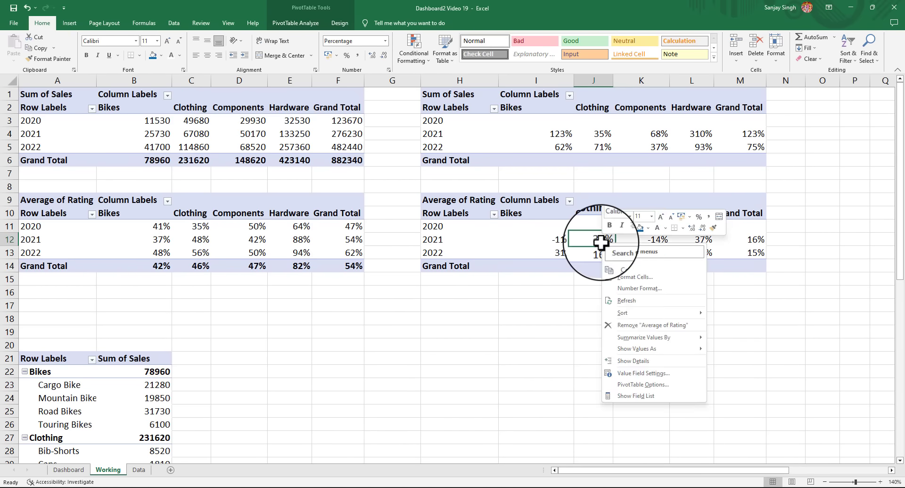
left_click(642, 374)
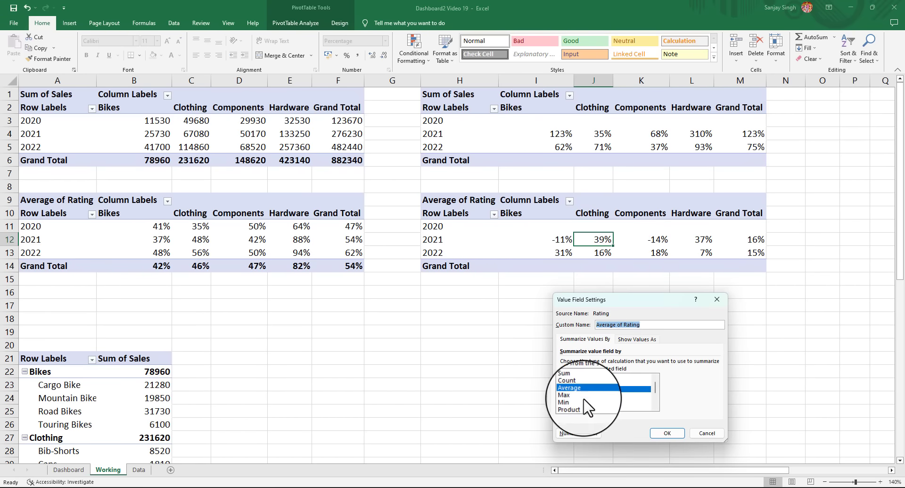
left_click(575, 433)
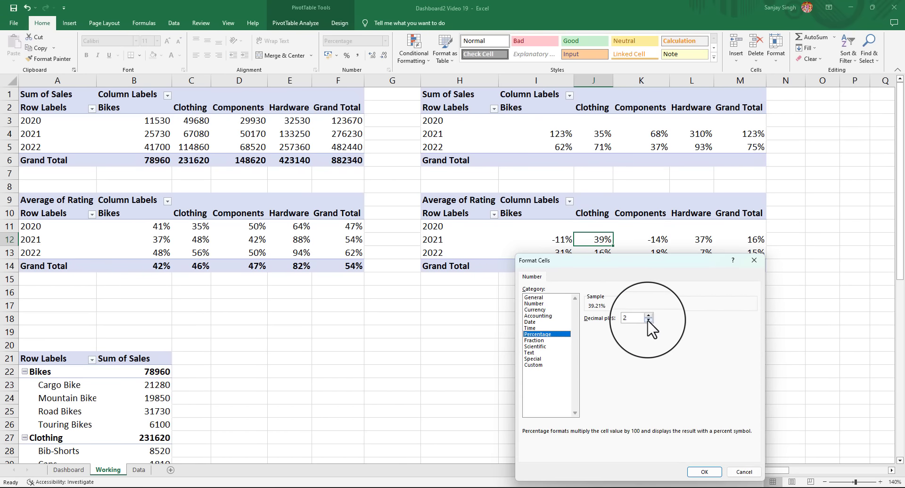
left_click(704, 472)
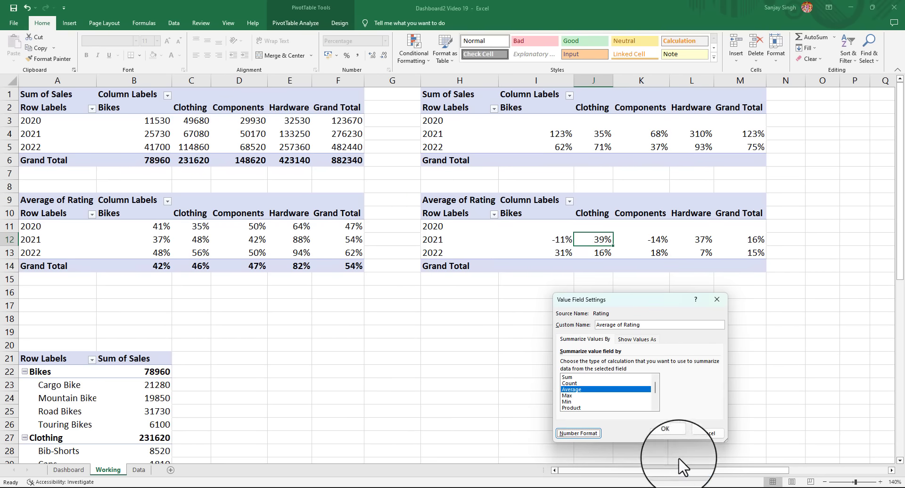
left_click(669, 431)
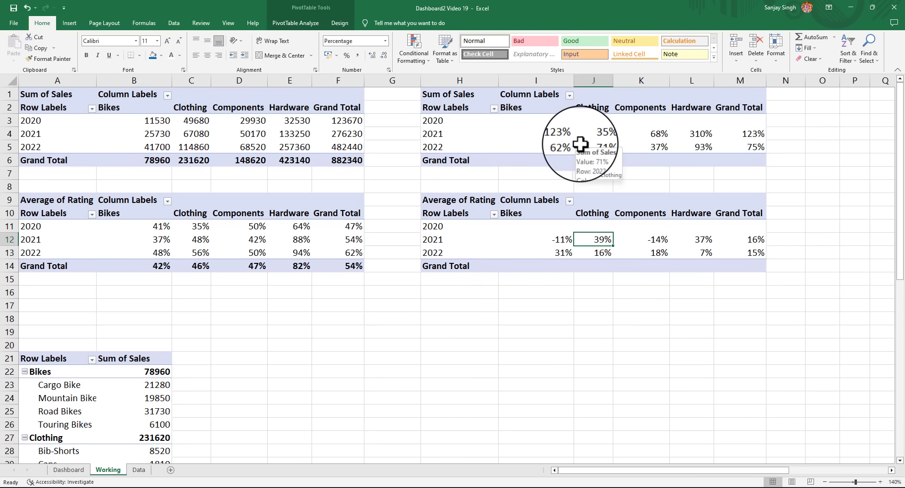
Insert a 2-D clustered column chart from the Sum of Sales pivot table at H1
left_click(646, 136)
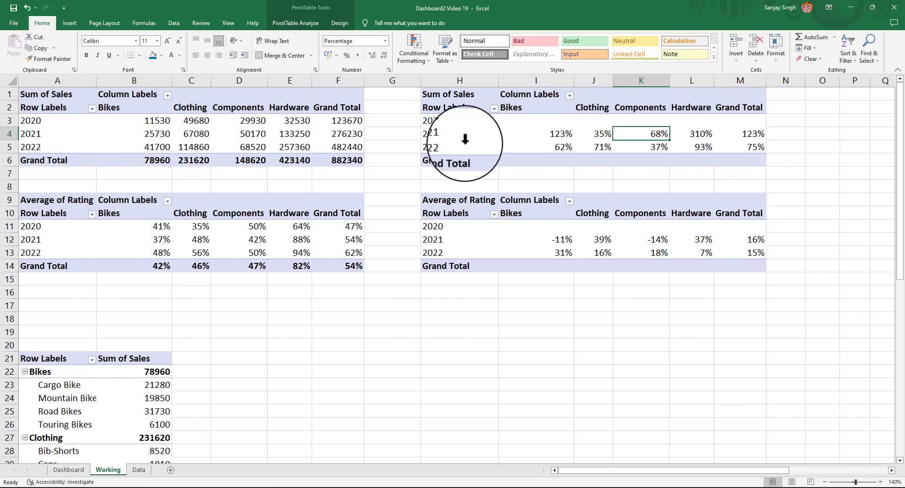
left_click(69, 23)
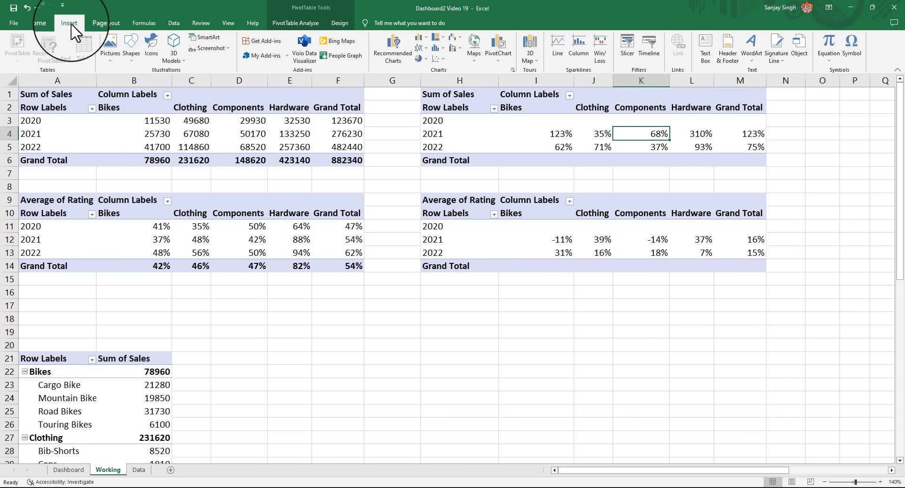
left_click(428, 37)
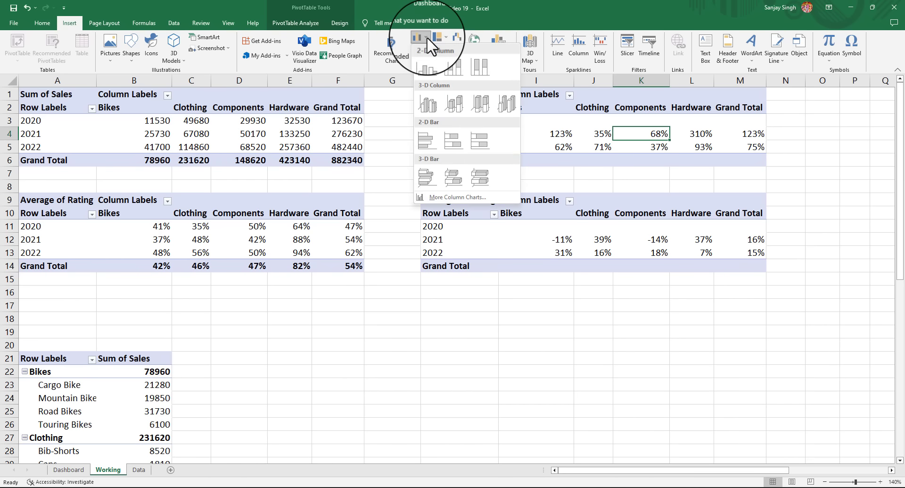
left_click(427, 73)
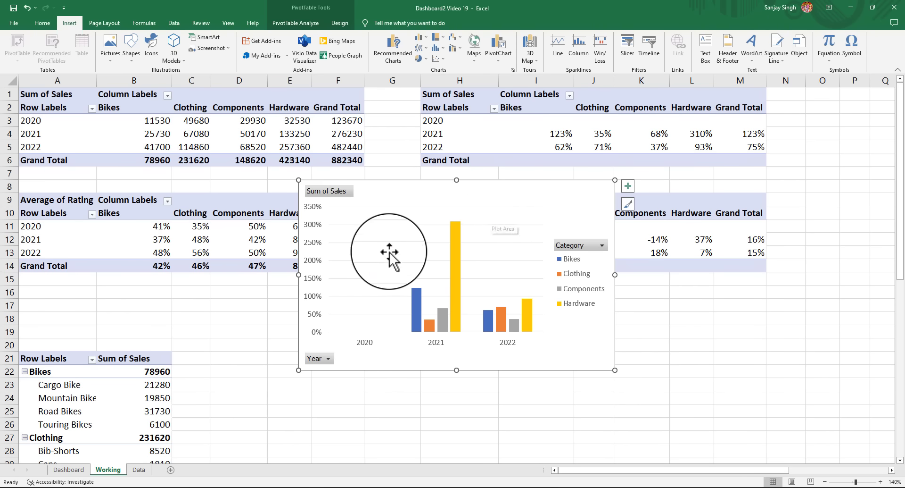
Hide all field buttons on the Sum of Sales column chart
right_click(332, 194)
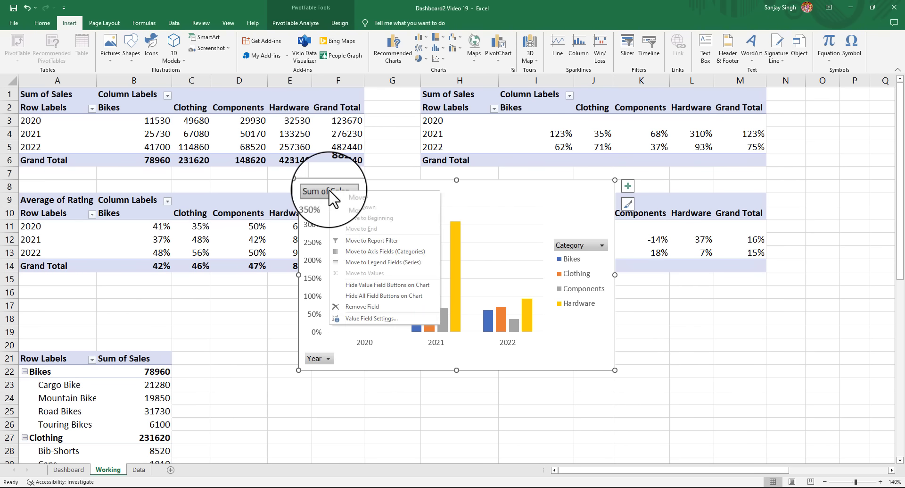
left_click(388, 286)
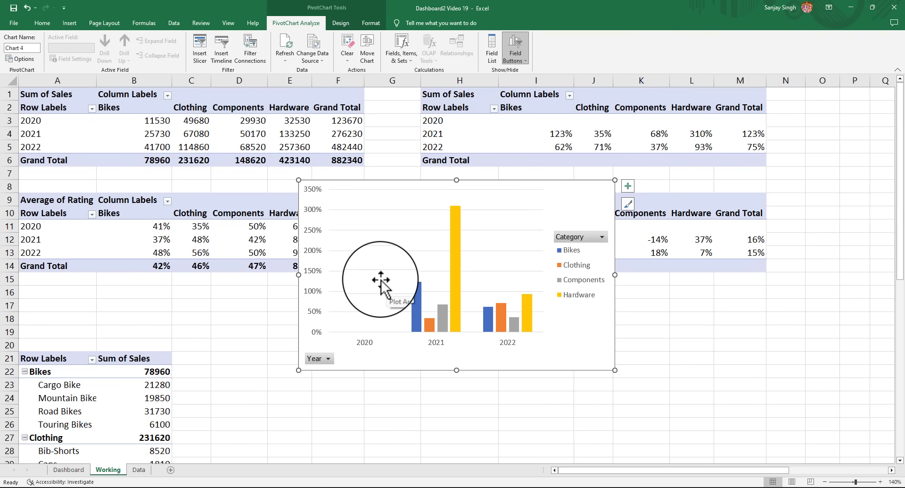
right_click(330, 367)
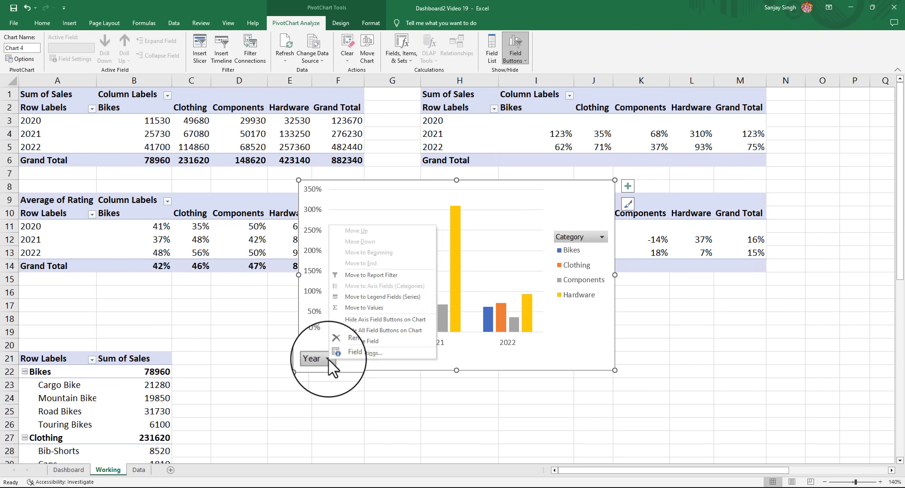
left_click(370, 330)
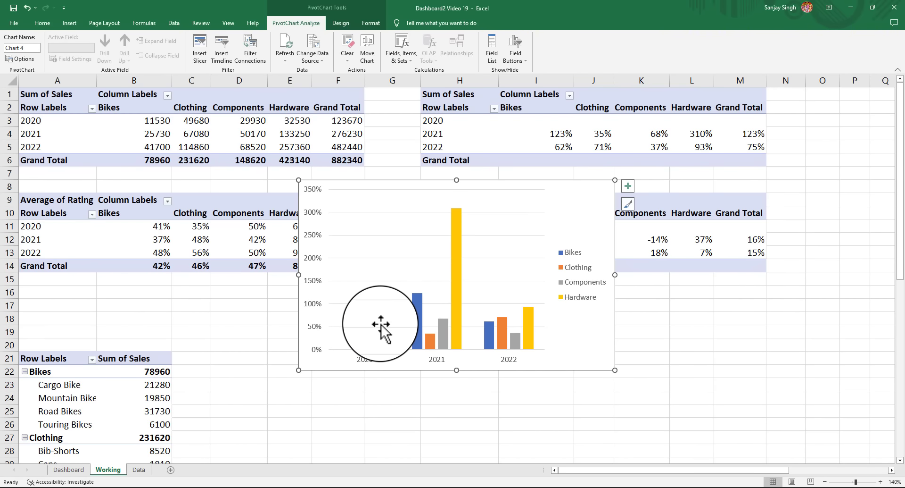
Place the sales chart's legend at the bottom of the chart and remove its gridlines
left_click(628, 186)
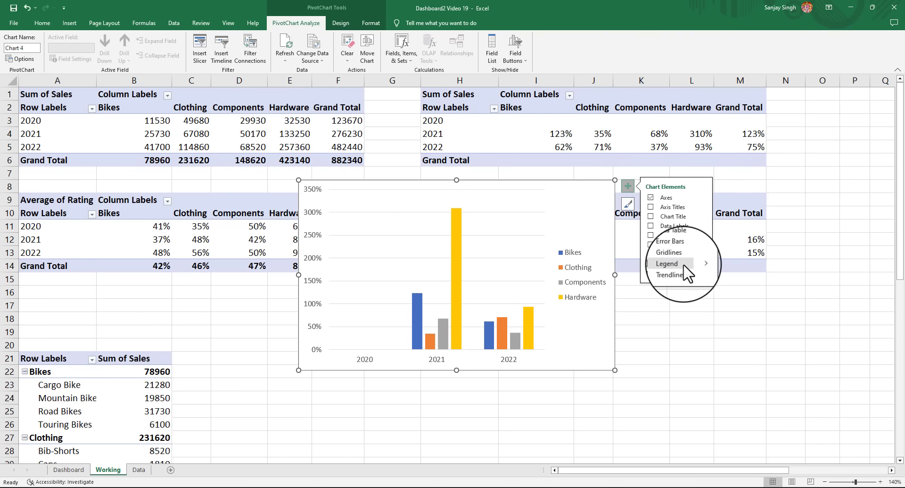
left_click(702, 264)
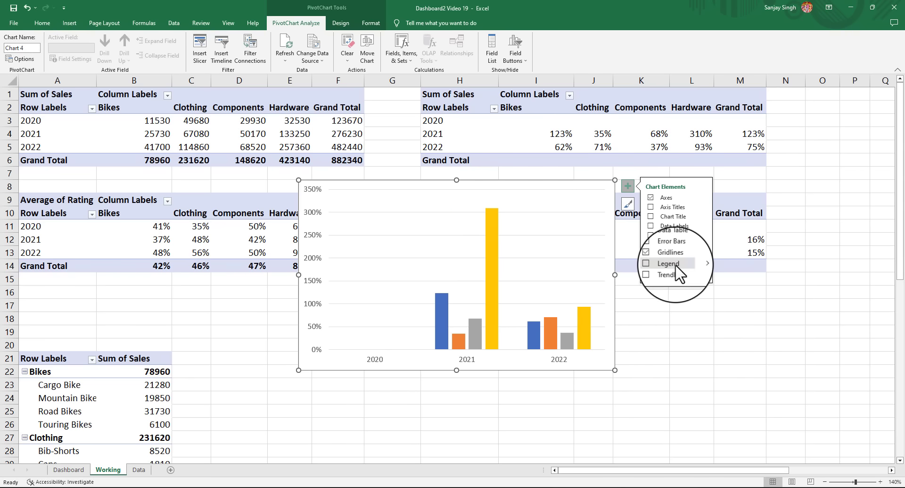
left_click(662, 263)
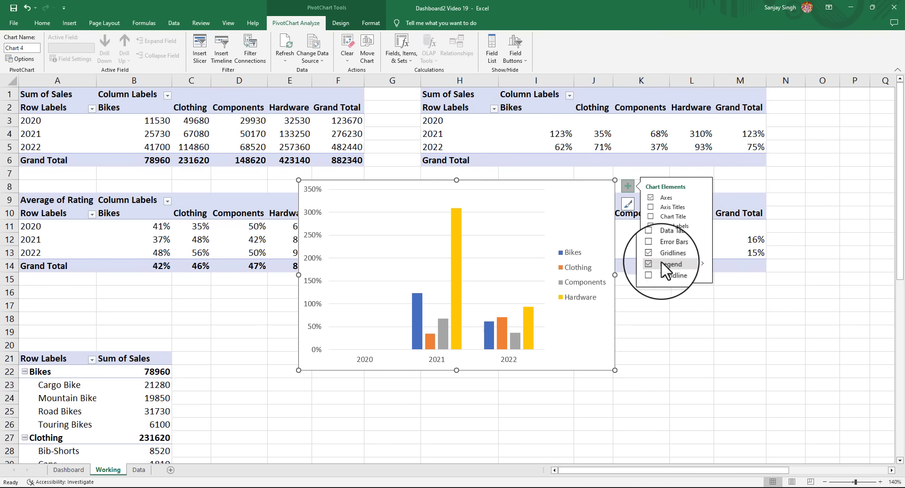
left_click(703, 263)
left_click(726, 305)
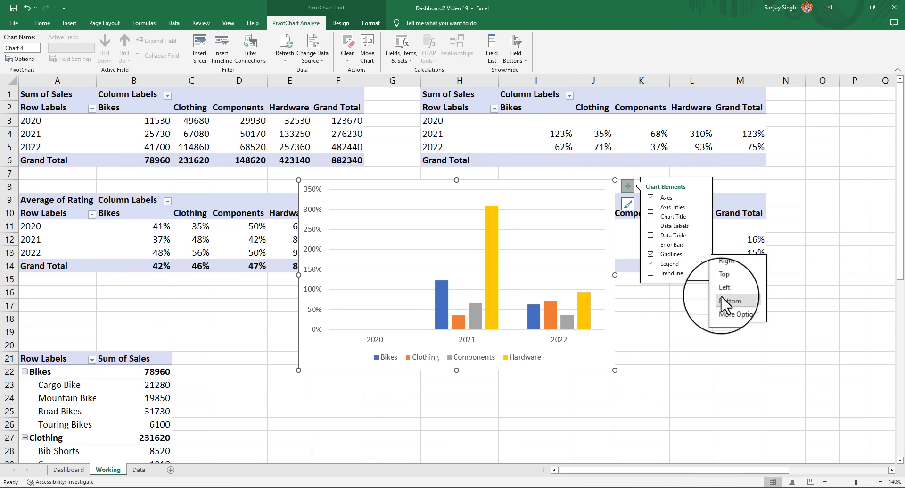
left_click(651, 253)
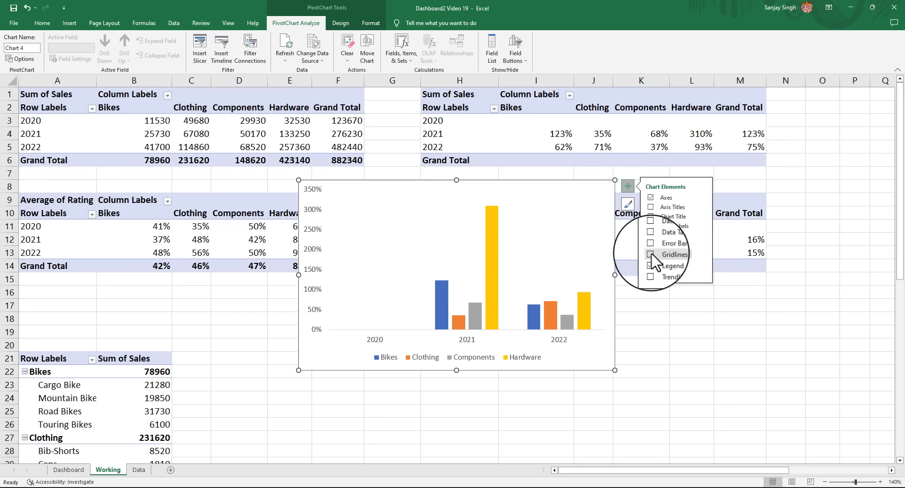
Add the chart title "Change in Sale as Compared to Prev. year" to the sales column chart
left_click(666, 218)
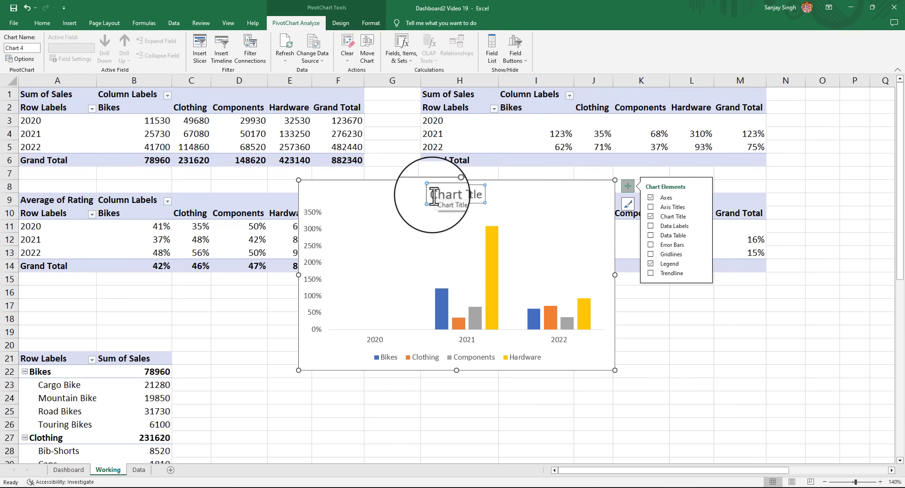
left_click_drag(432, 195, 481, 194)
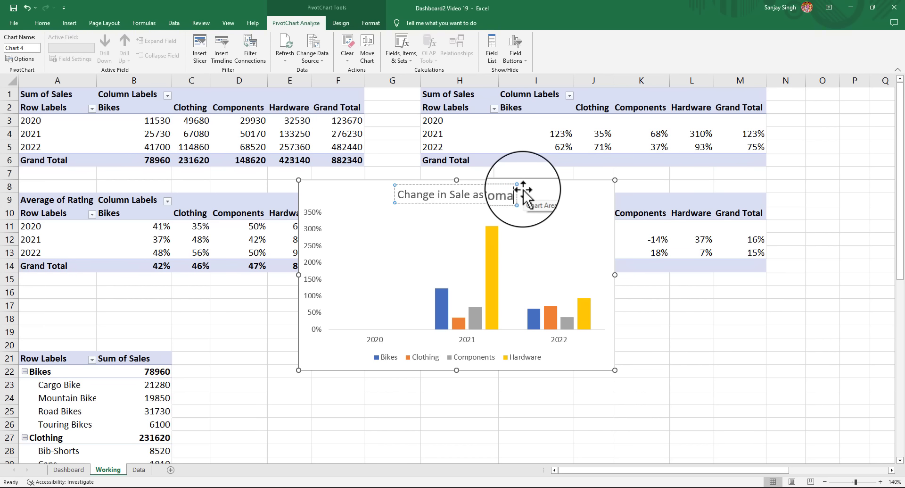
type("ar")
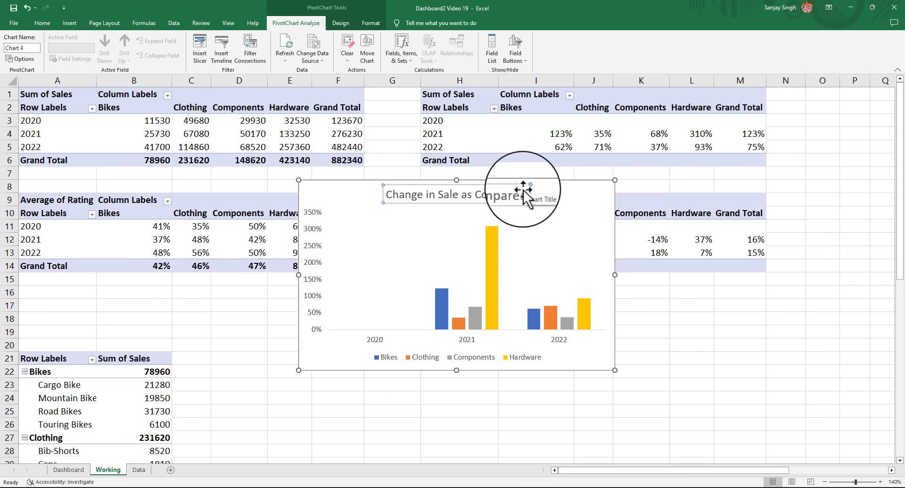
type("ed to Pre")
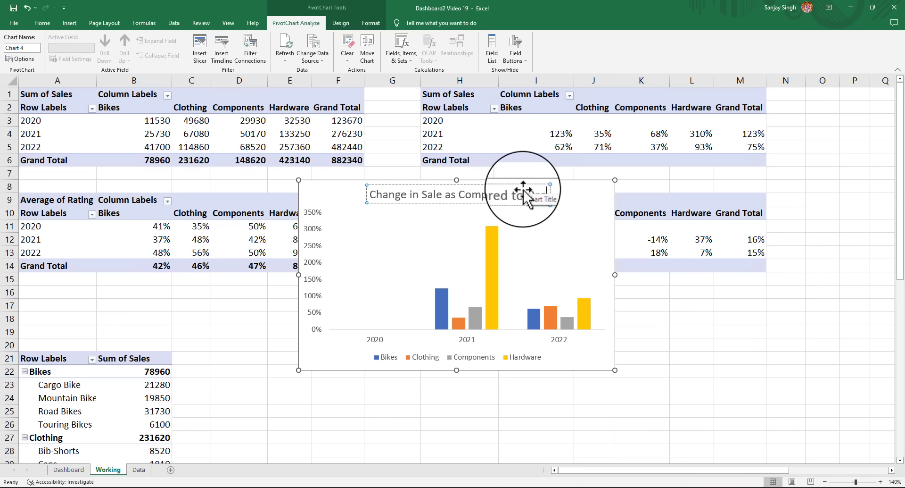
type("vio")
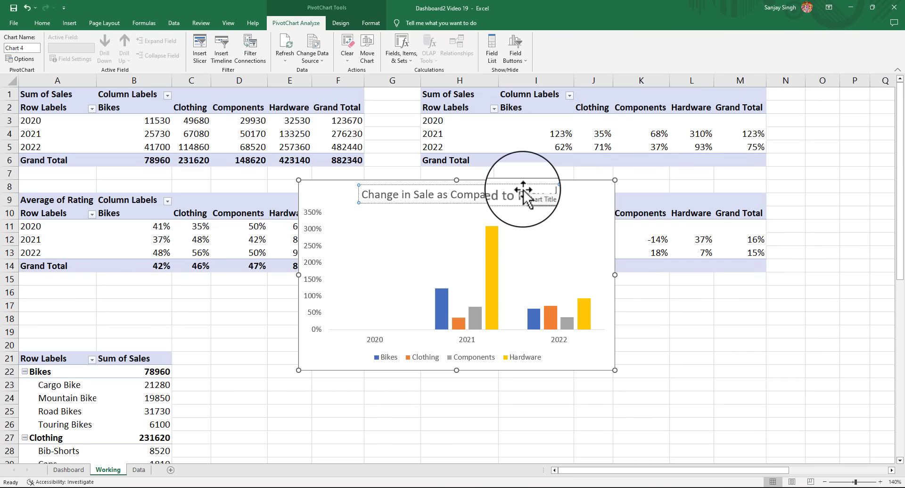
type("us")
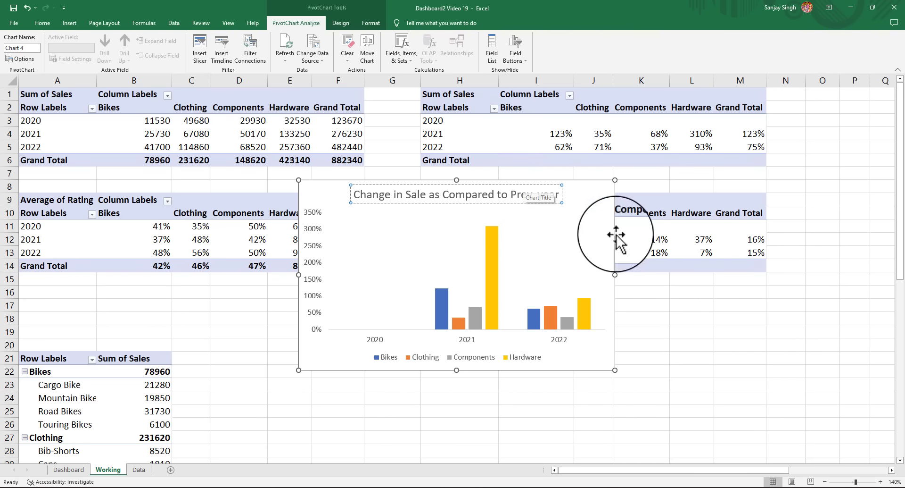
left_click(689, 333)
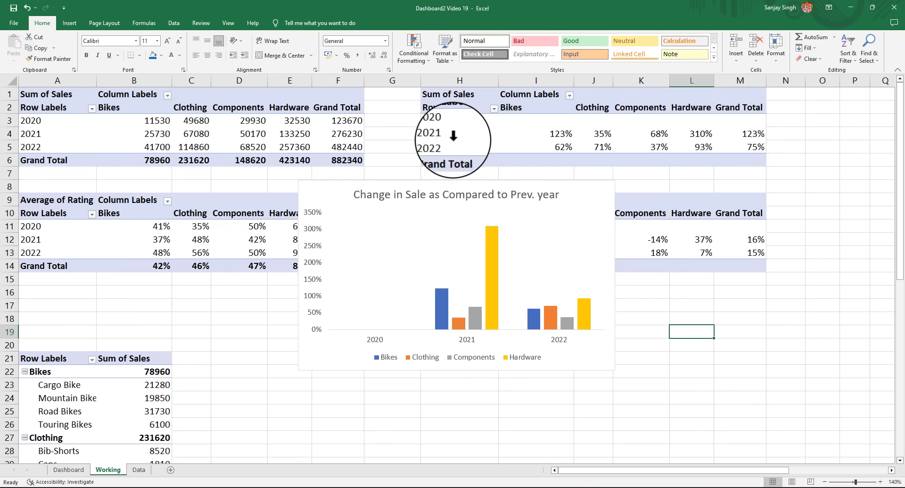
Move the sales change chart from the Working sheet to the Dashboard sheet, beside the Sales line chart and directly below the banner
left_click(475, 183)
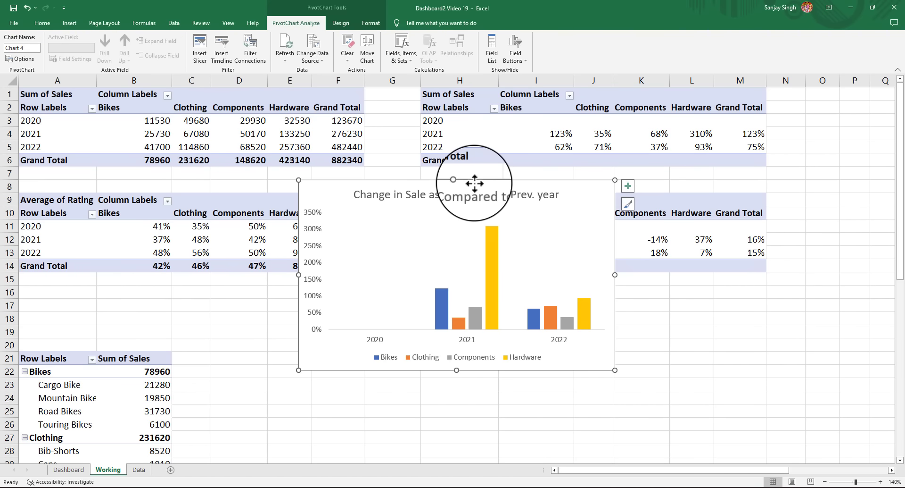
key("Delete")
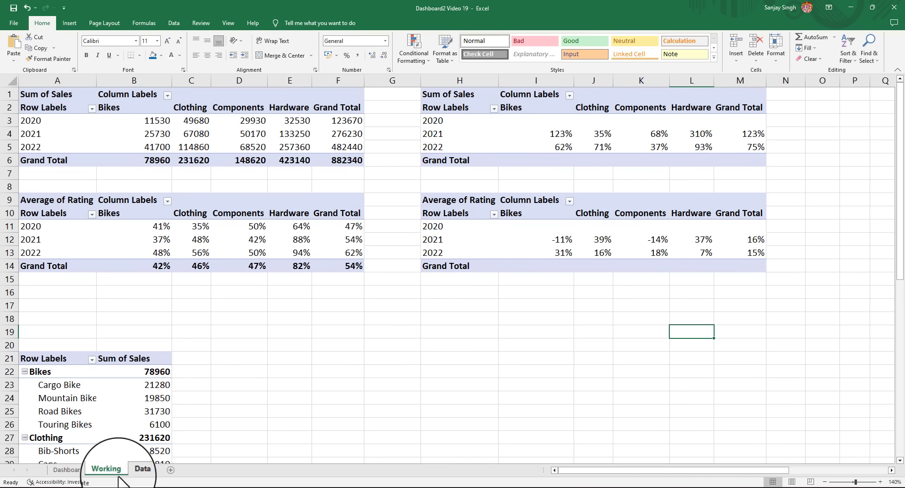
left_click(77, 467)
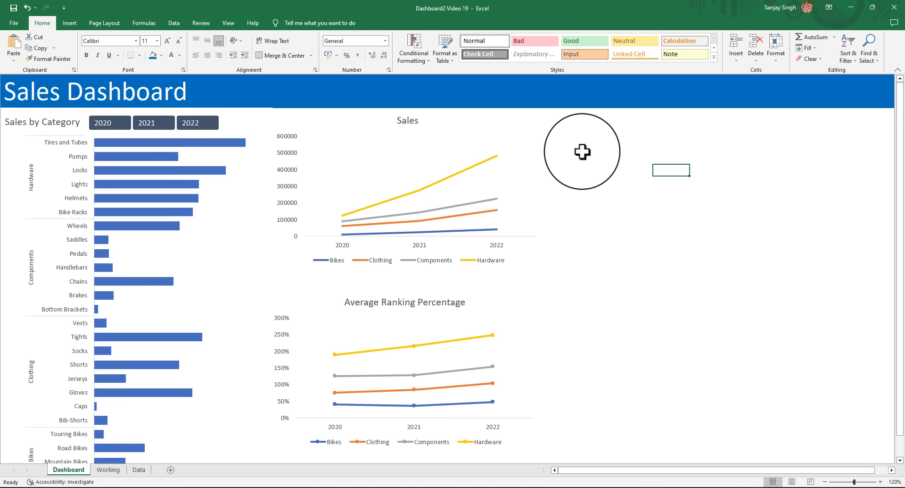
right_click(561, 123)
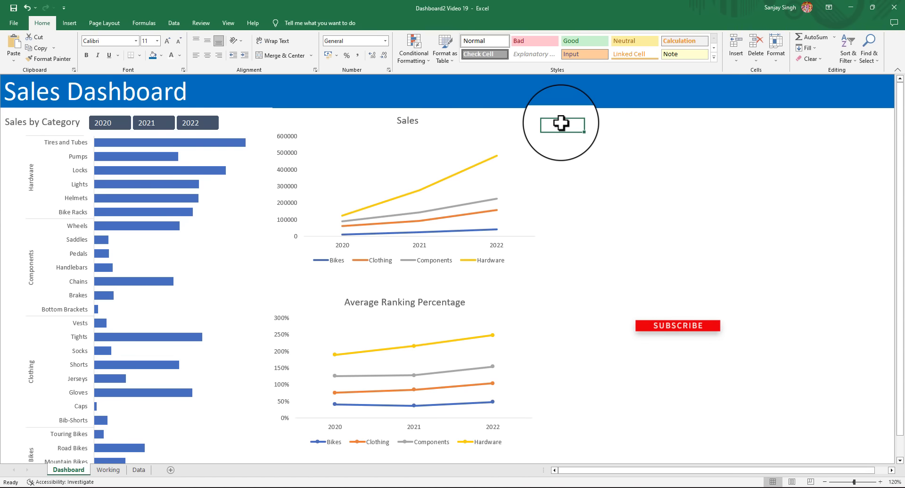
left_click(583, 181)
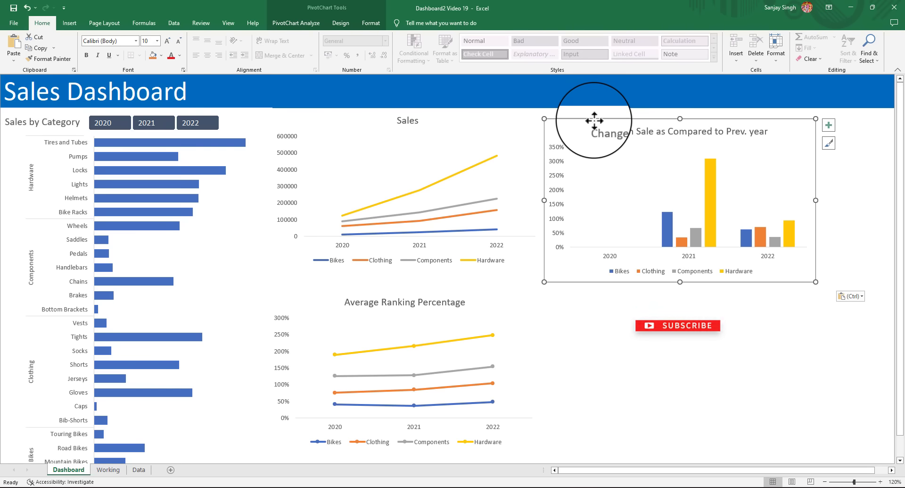
left_click_drag(593, 120, 591, 108)
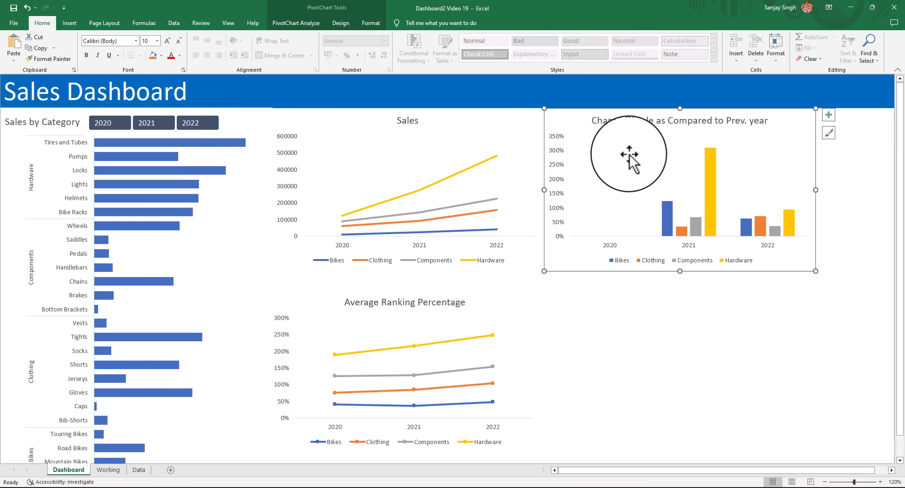
Set the plot area border of the Change in Sale chart to No line and close the formatting pane
double_click(792, 170)
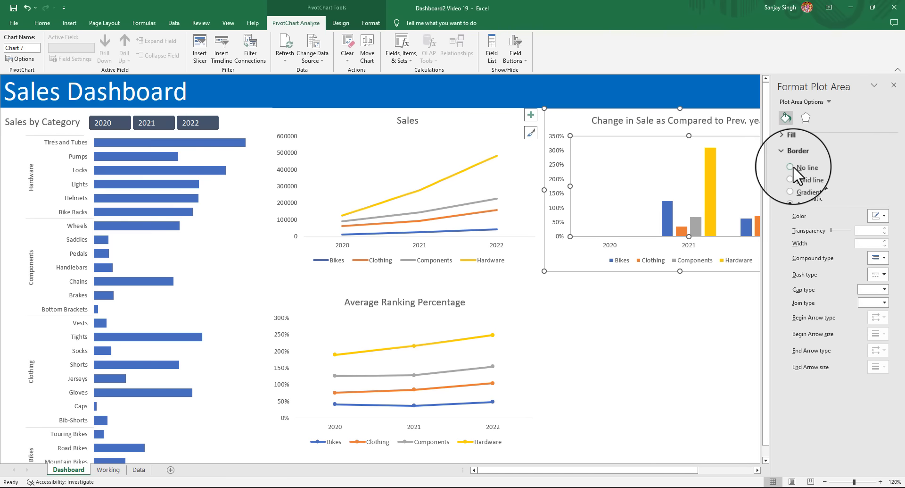
left_click(791, 166)
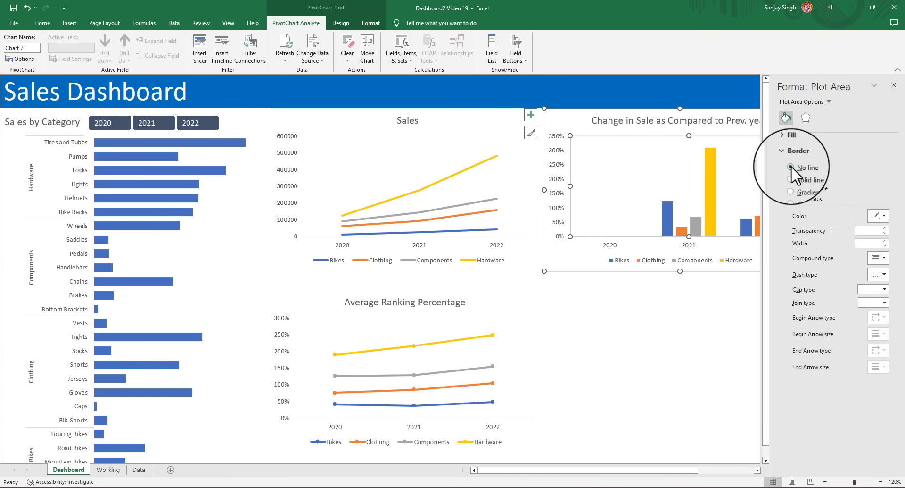
left_click(726, 348)
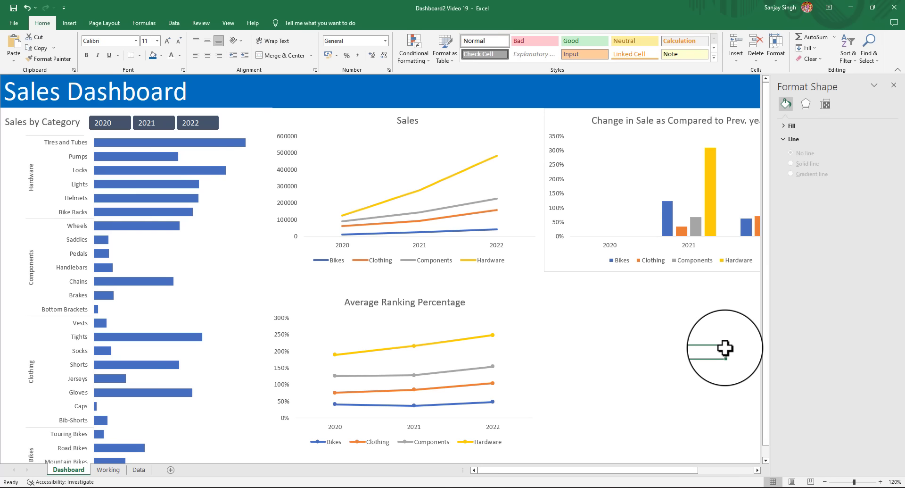
left_click(894, 85)
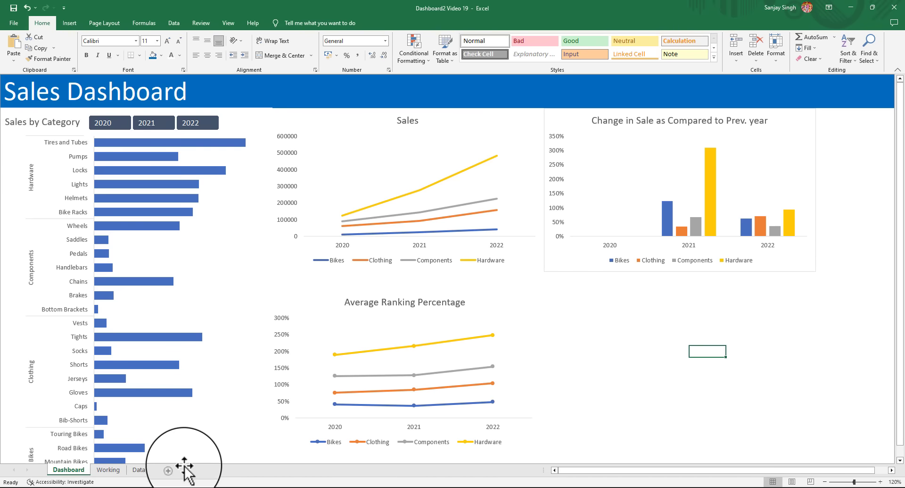
Insert a 2-D clustered column chart from the Average of Rating pivot table at H9 on the Working sheet
left_click(112, 470)
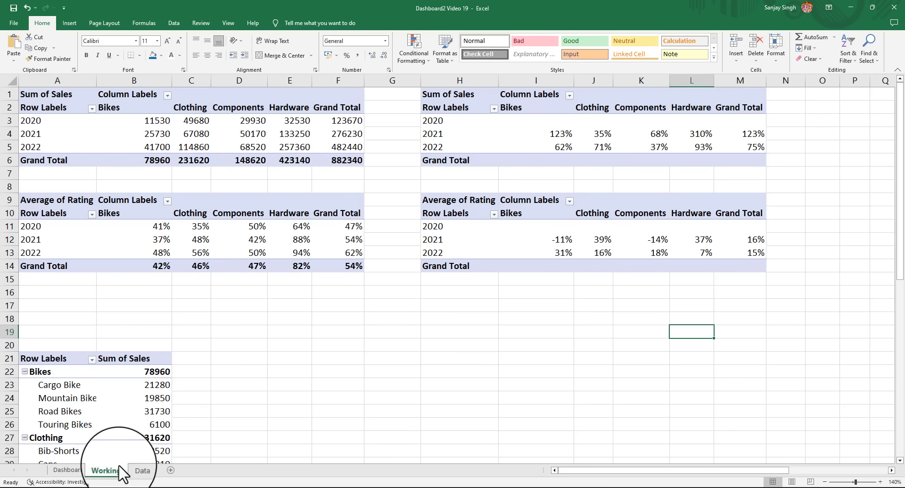
left_click(561, 241)
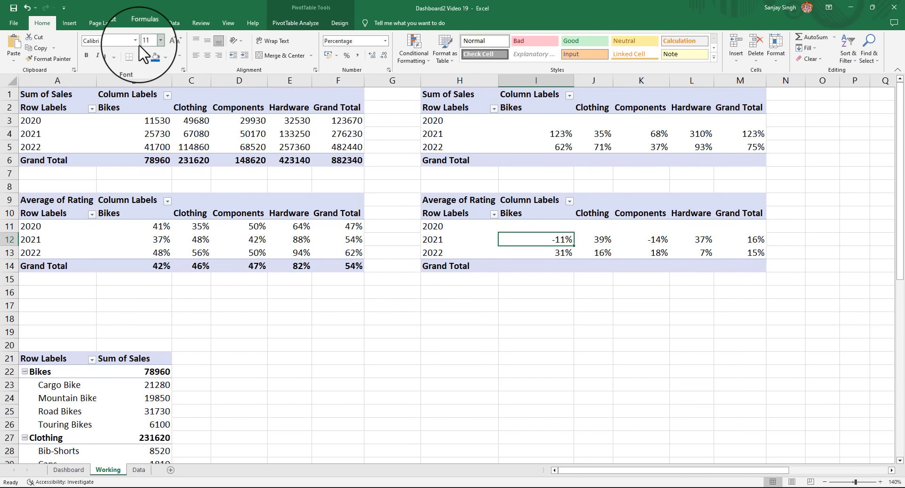
left_click(69, 22)
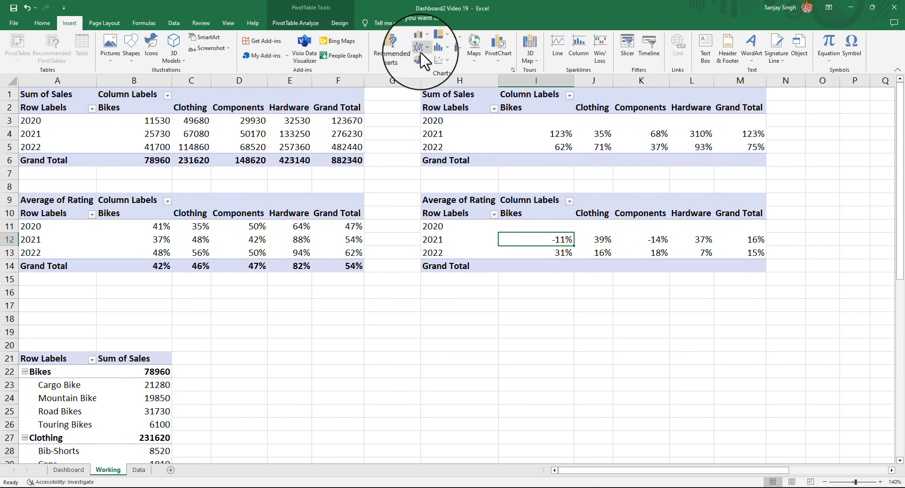
left_click(426, 36)
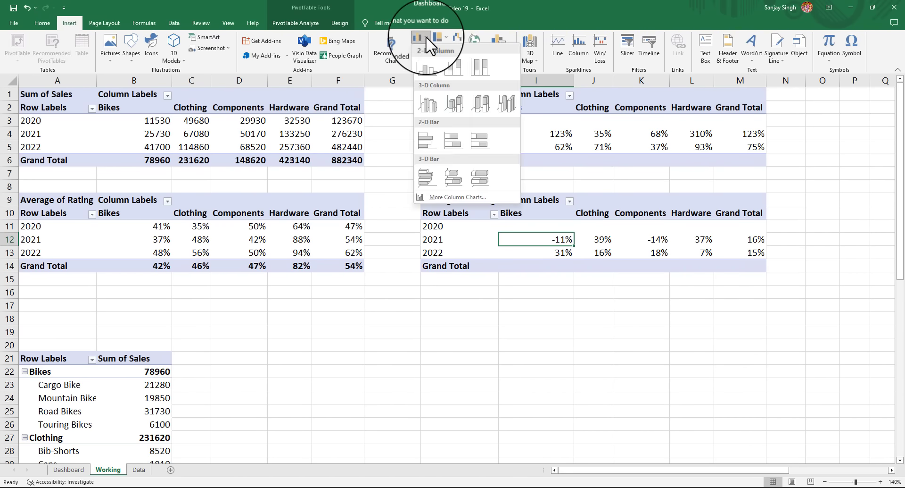
left_click(430, 74)
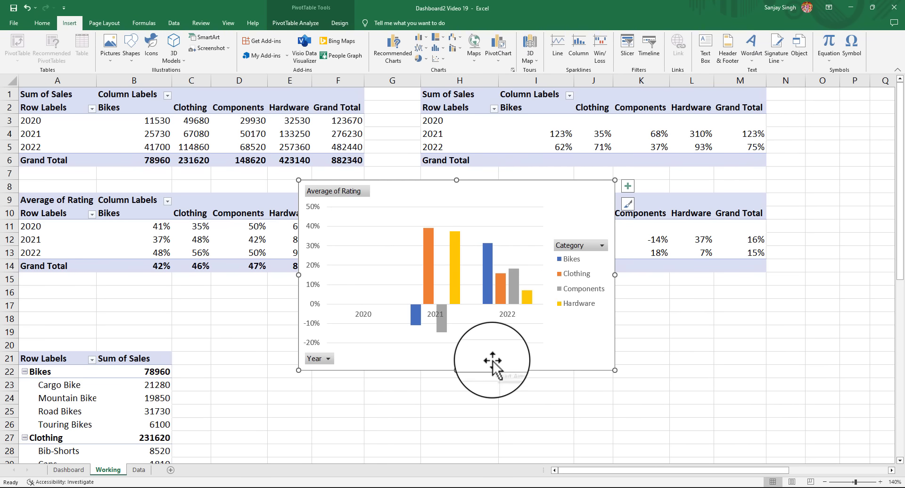
Hide the Average of Rating value field button and place the legend at the bottom of the rating column chart
right_click(338, 191)
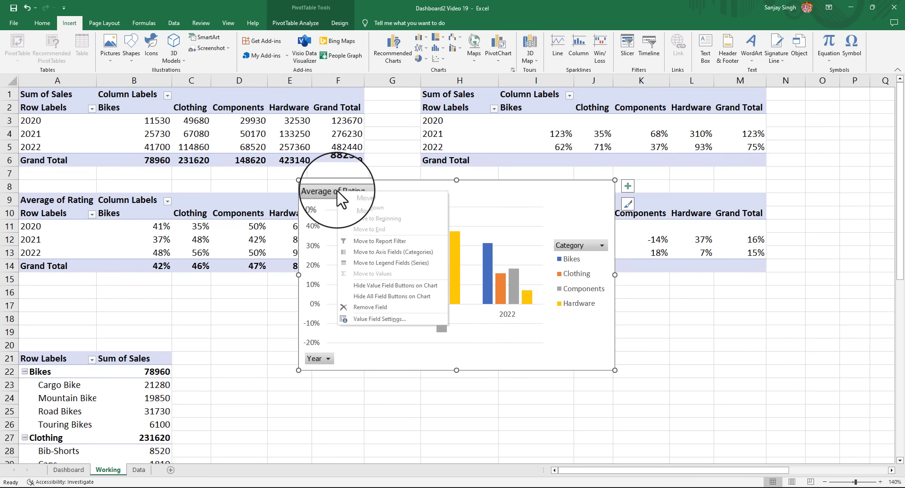
left_click(366, 296)
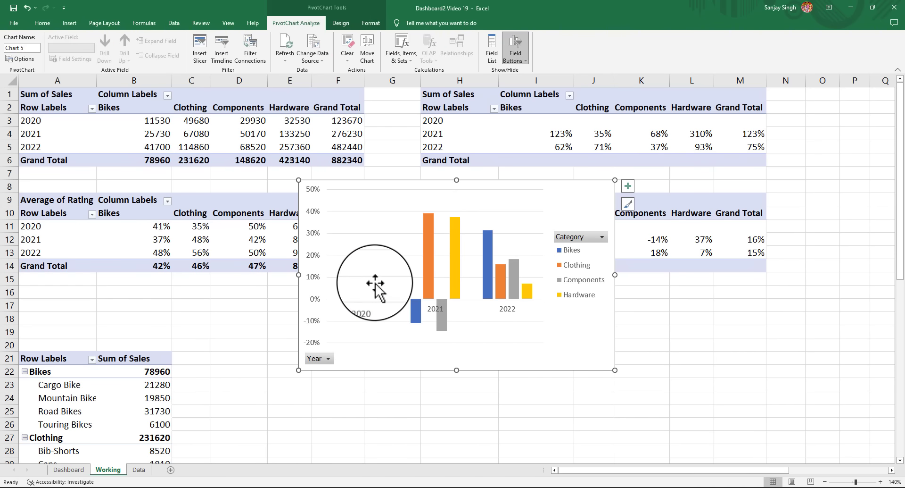
left_click(629, 186)
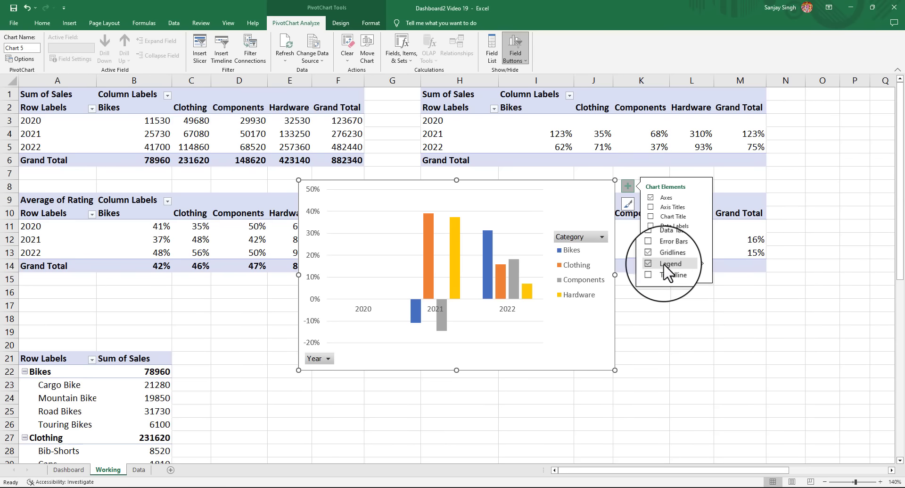
left_click(703, 264)
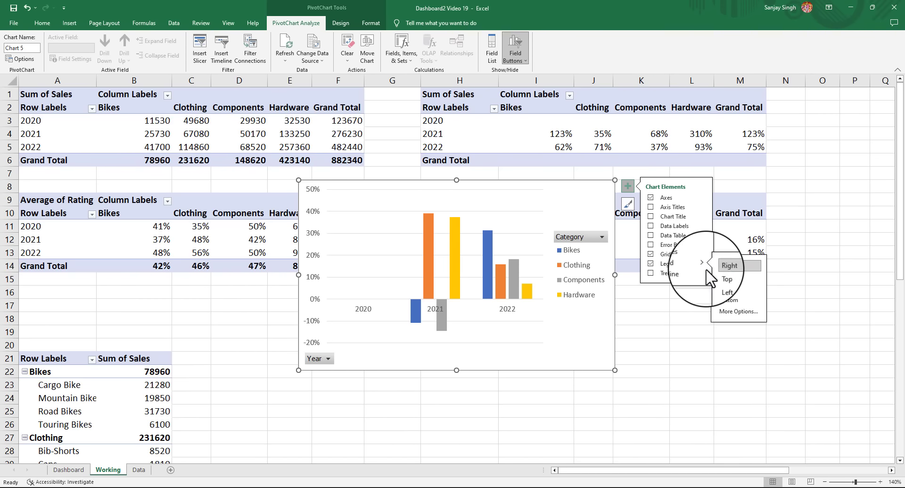
left_click(729, 300)
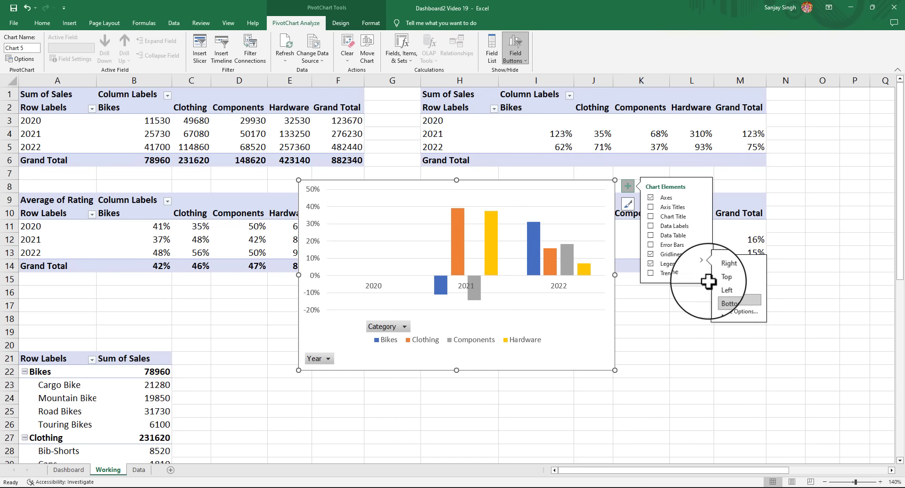
Add a chart title to the rating column chart and hide all of its remaining field buttons
left_click(673, 216)
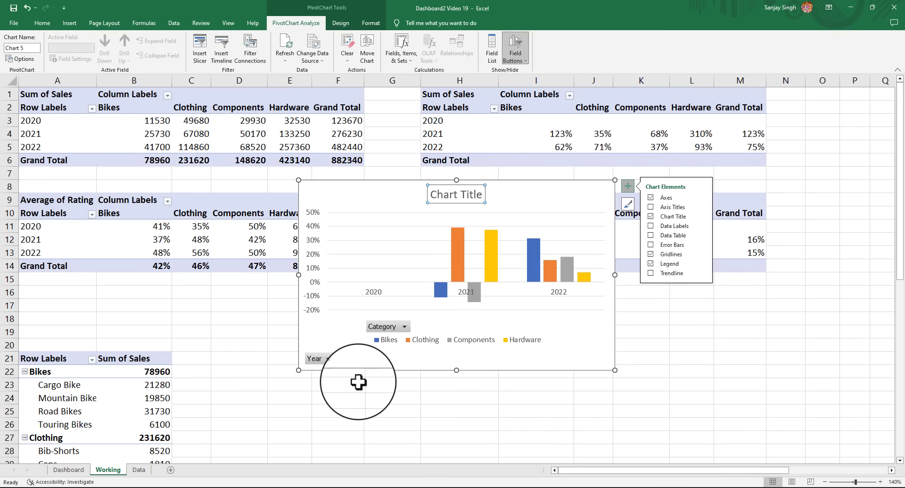
right_click(323, 360)
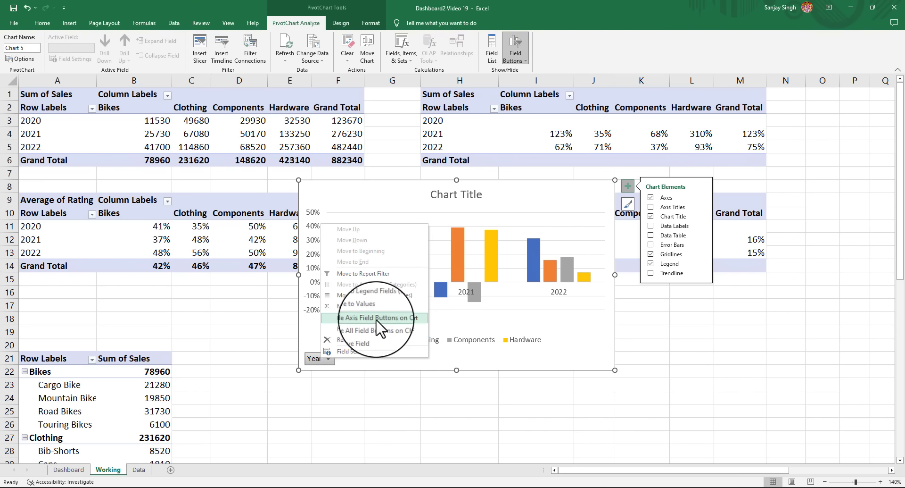
left_click(377, 329)
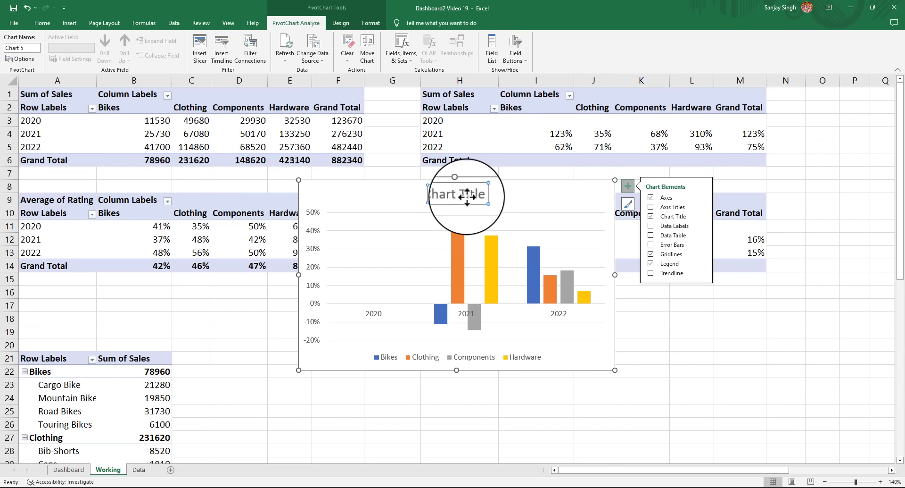
Change the rating chart's title text to "Change in Ranking Percentage as Compare to Previous year"
left_click(438, 195)
left_click_drag(431, 194, 491, 194)
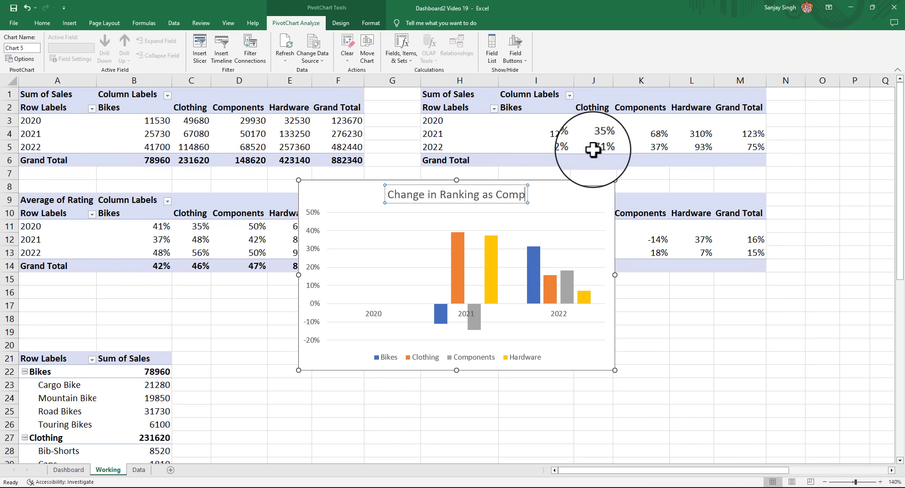
type("to")
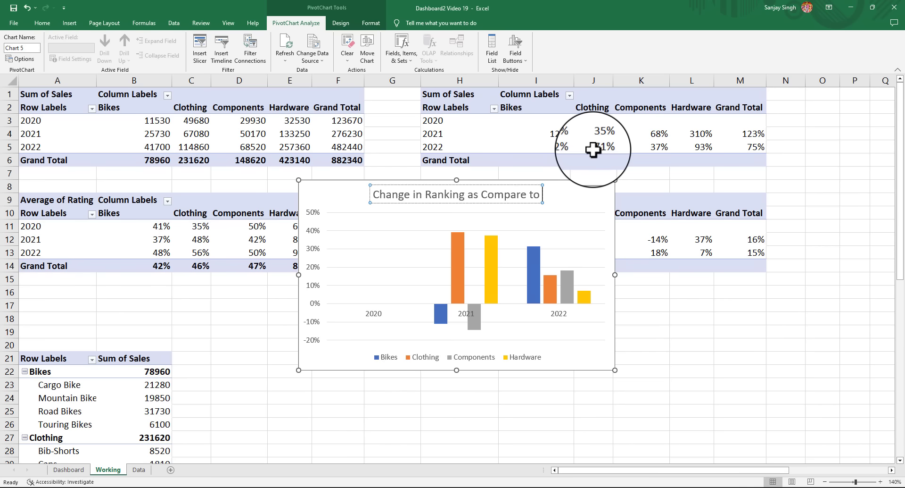
type(" Previous")
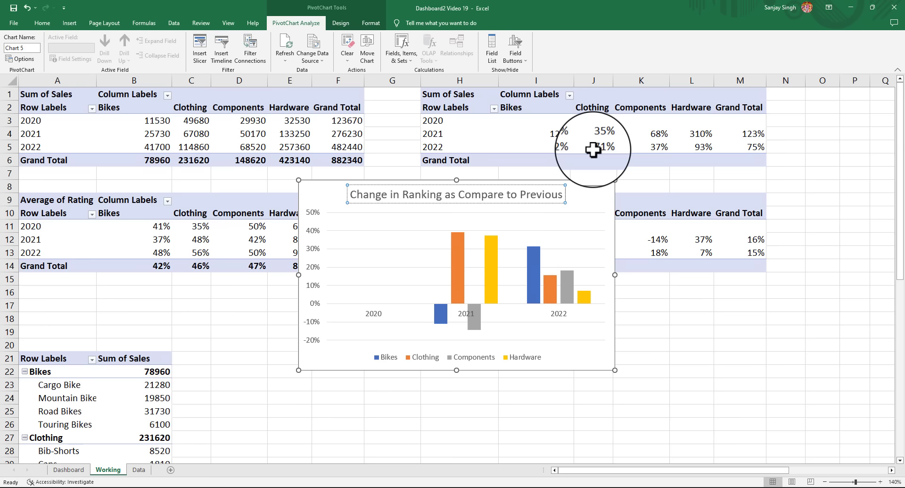
type(" year")
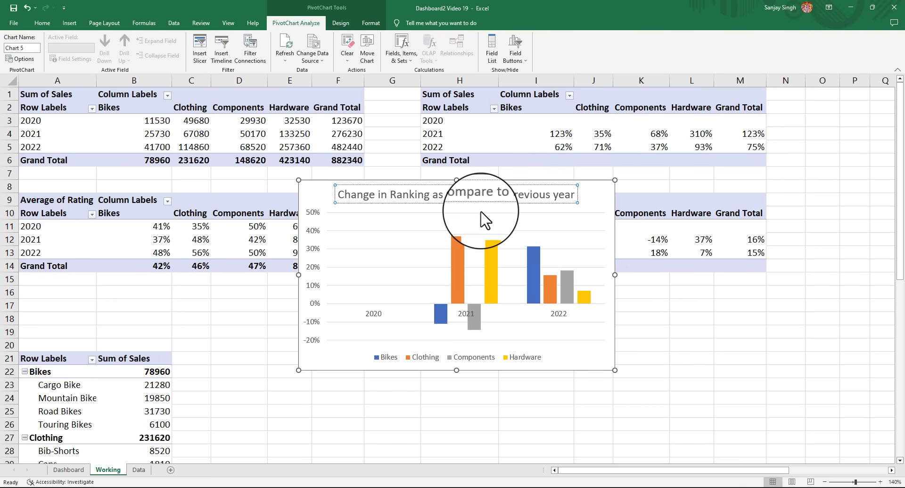
left_click(449, 198)
type("Per ")
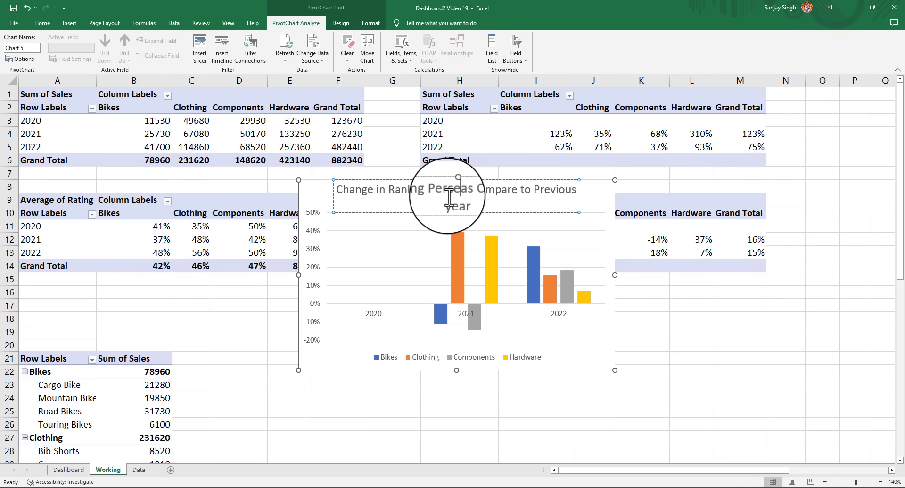
type("centage")
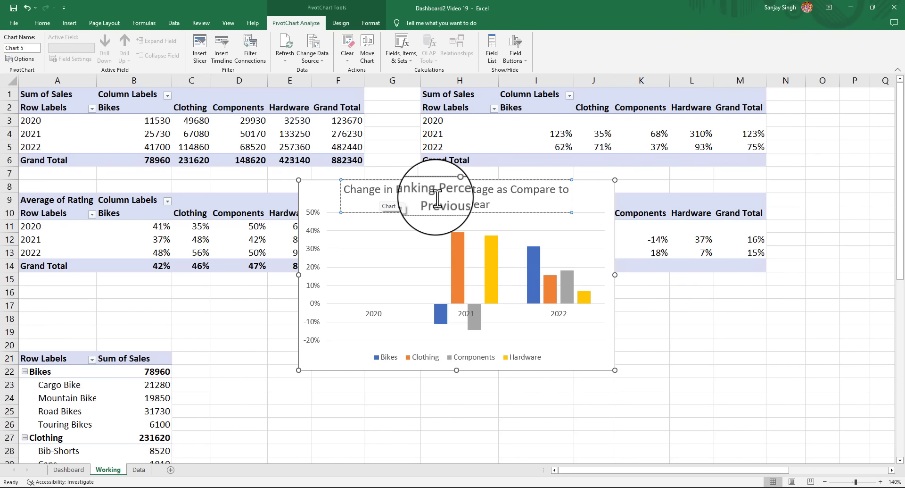
left_click(701, 341)
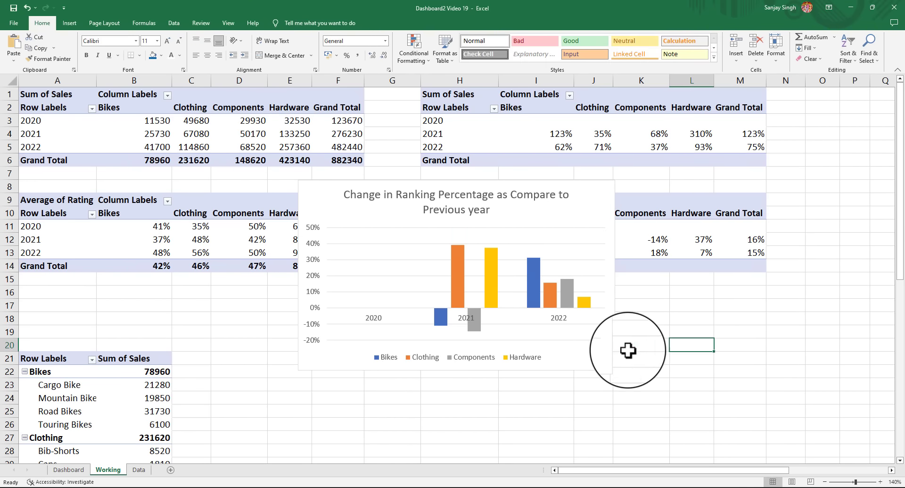
Set the chart area border of the ranking change chart to No line and close the formatting pane
left_click(587, 356)
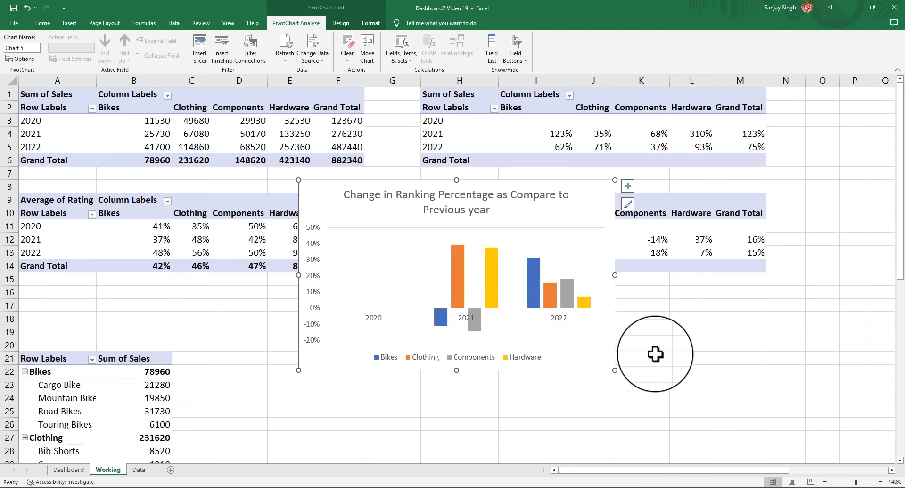
double_click(612, 356)
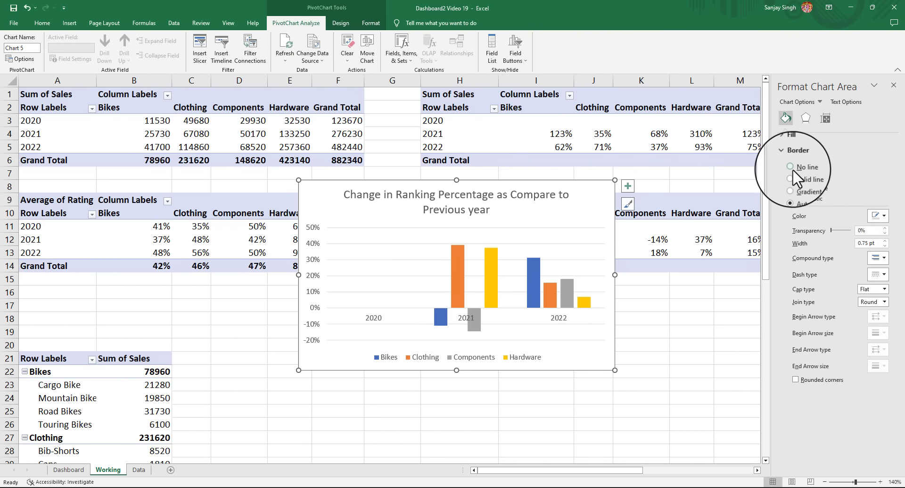
left_click(794, 167)
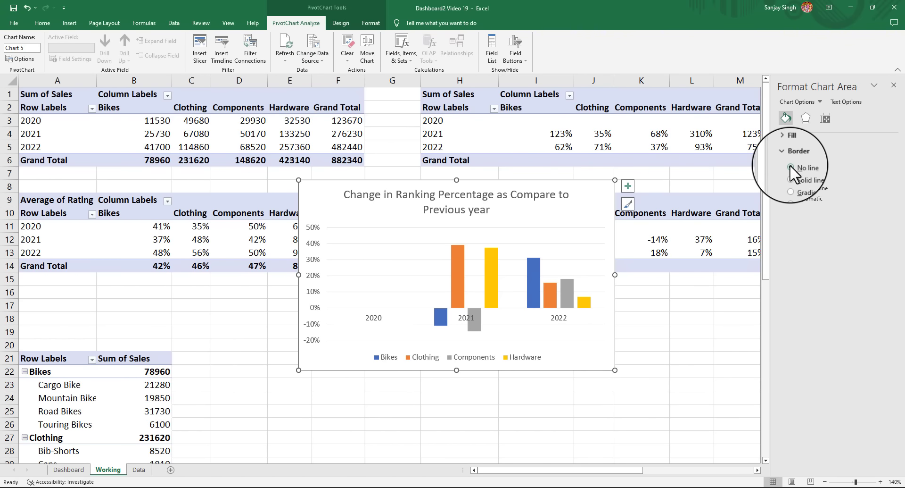
left_click(894, 85)
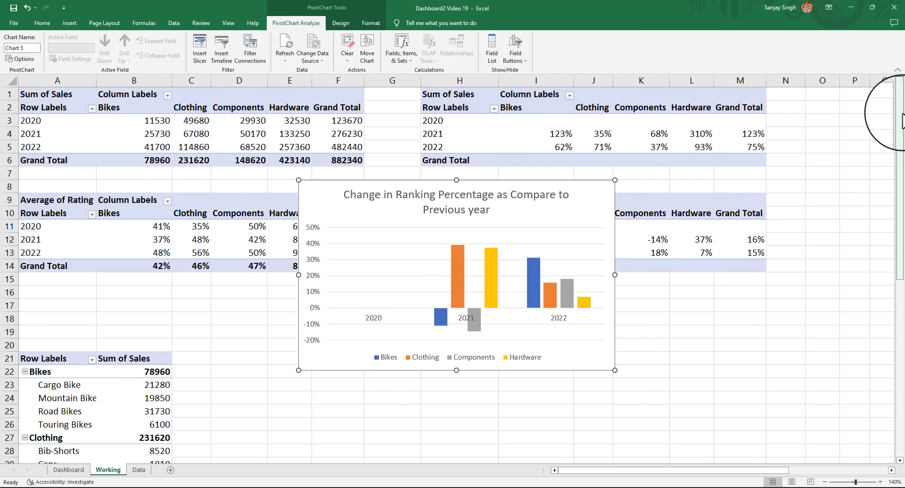
Move the ranking change chart from the Working sheet to the Dashboard sheet, below the Change in Sale chart
key("ctrl+x")
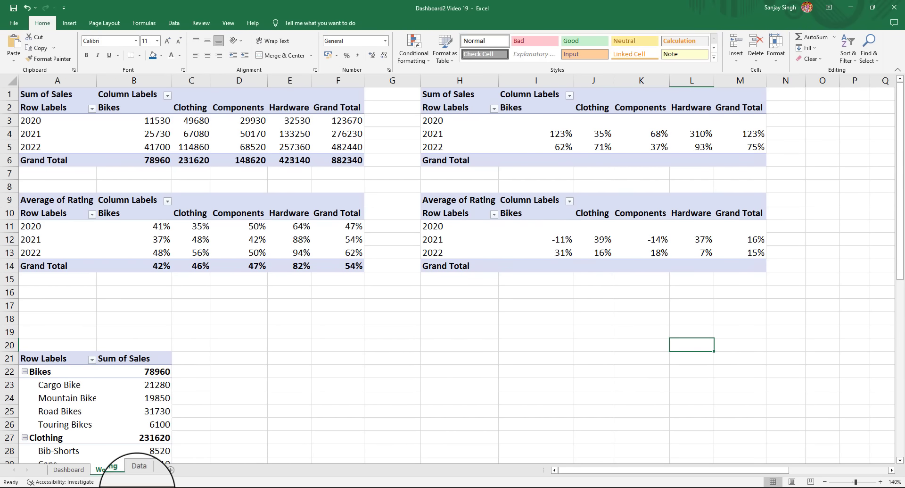
left_click(68, 470)
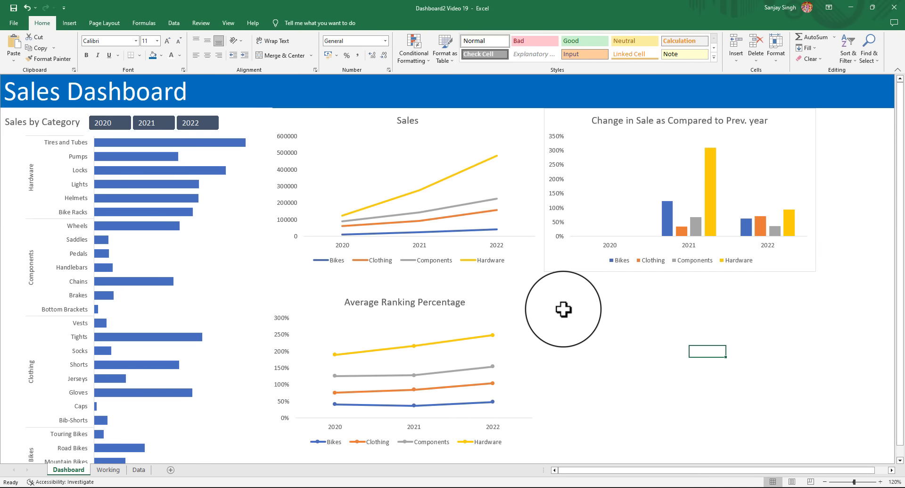
right_click(564, 309)
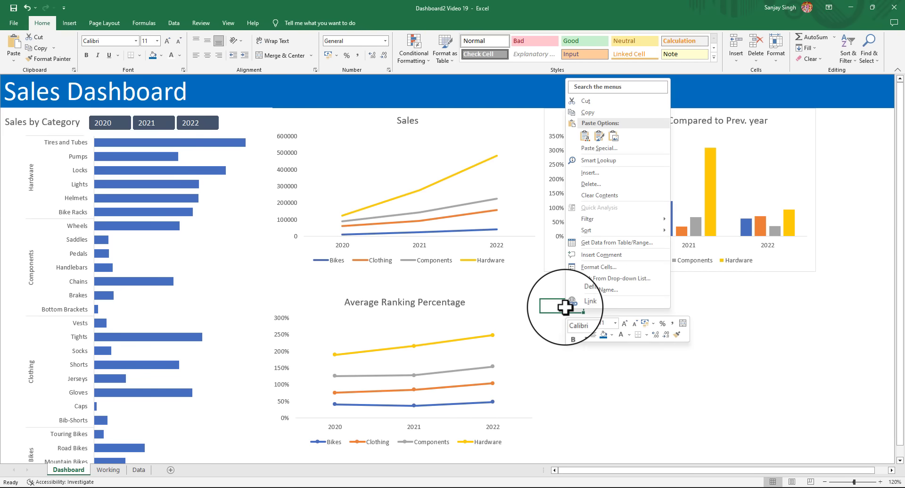
left_click(585, 137)
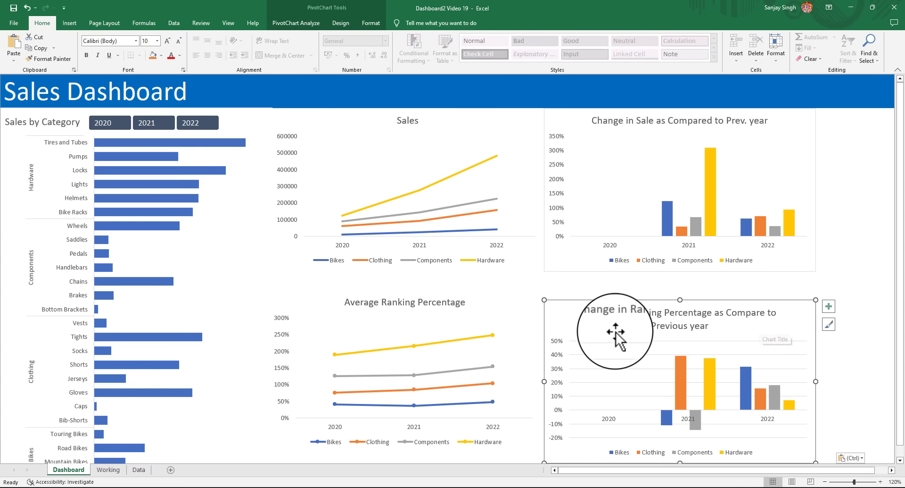
Replace "Percentage" with "%" in the ranking change chart title and insert "%" after "Sale" in the sales change chart title
left_click(672, 316)
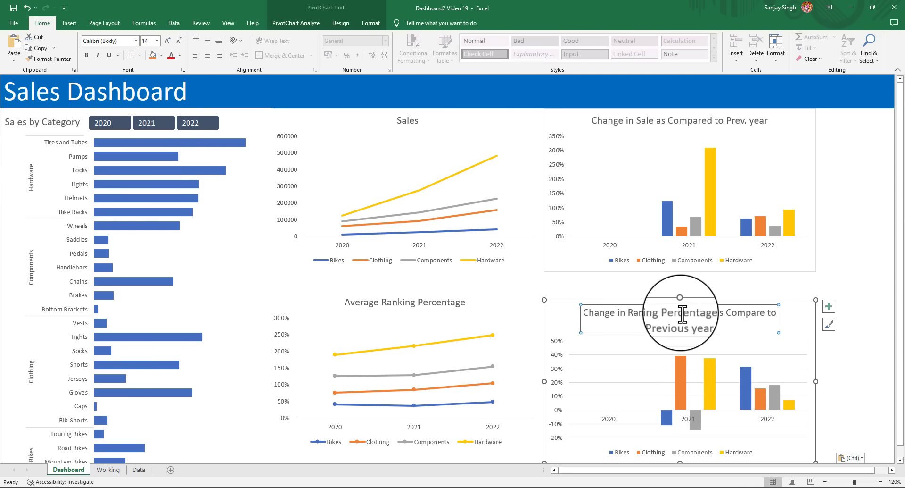
left_click_drag(667, 312, 713, 313)
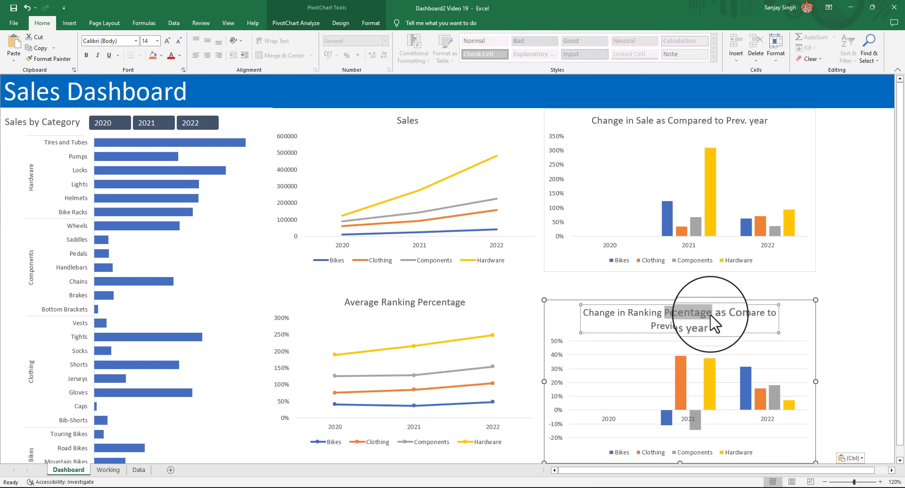
type("%")
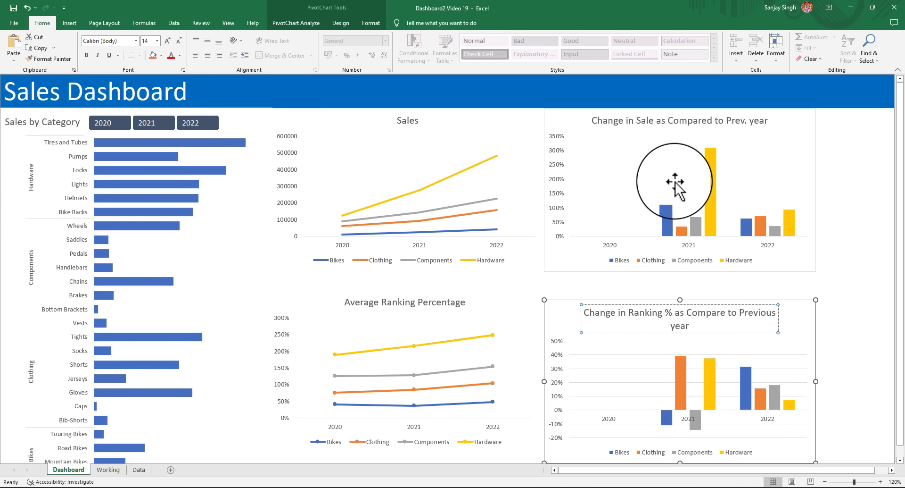
left_click(652, 123)
left_click(657, 120)
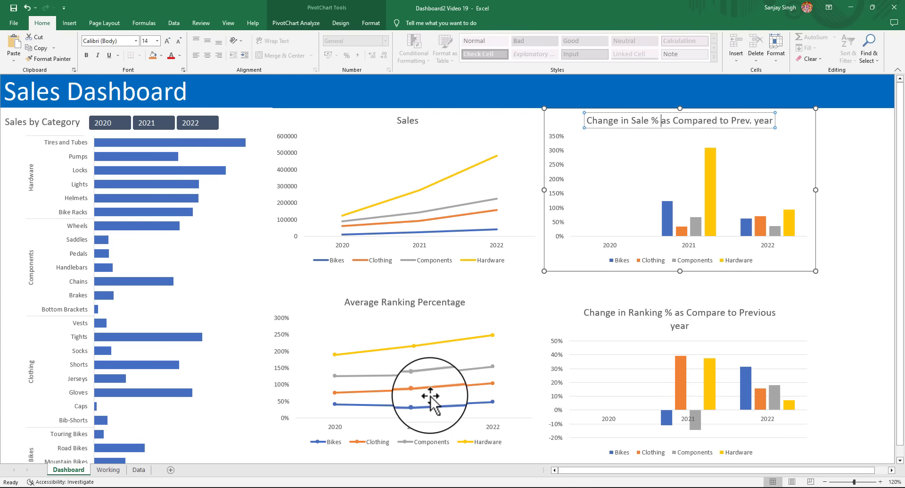
With the ribbon collapsed, make the Average Ranking Percentage chart taller and shift it slightly down, aligned under the Sales chart
left_click(898, 69)
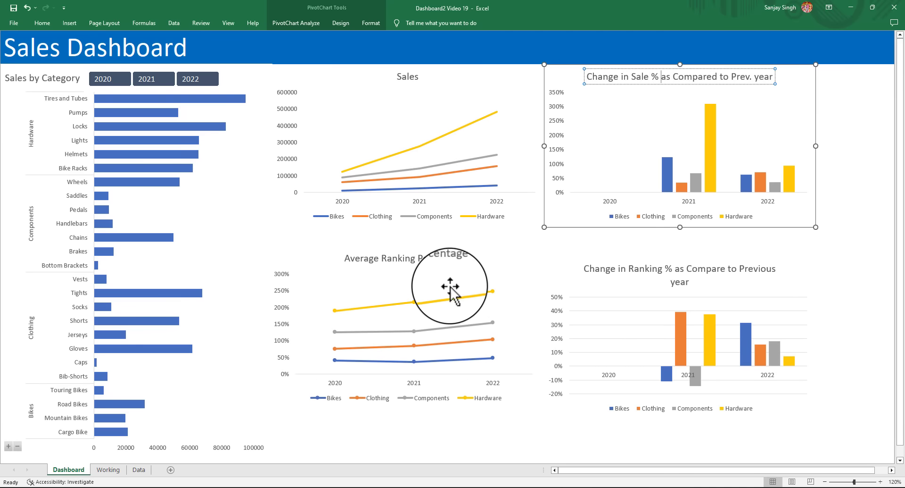
left_click(403, 333)
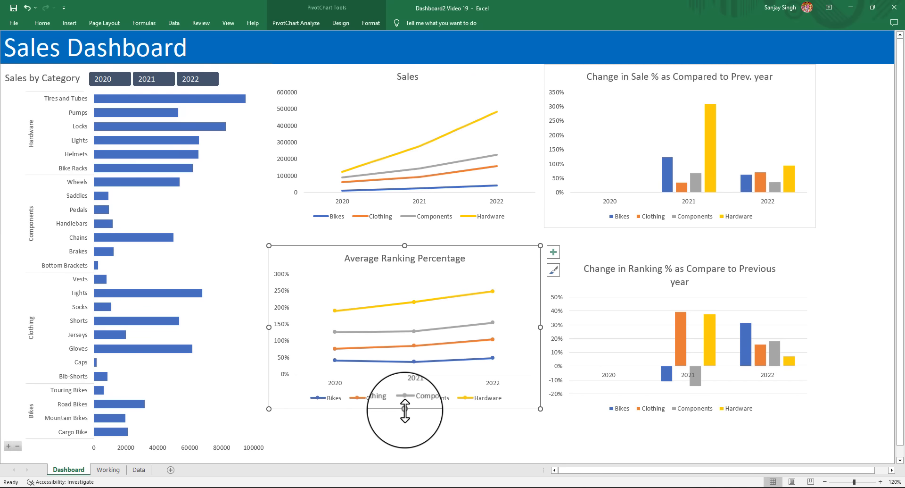
left_click_drag(405, 409, 404, 437)
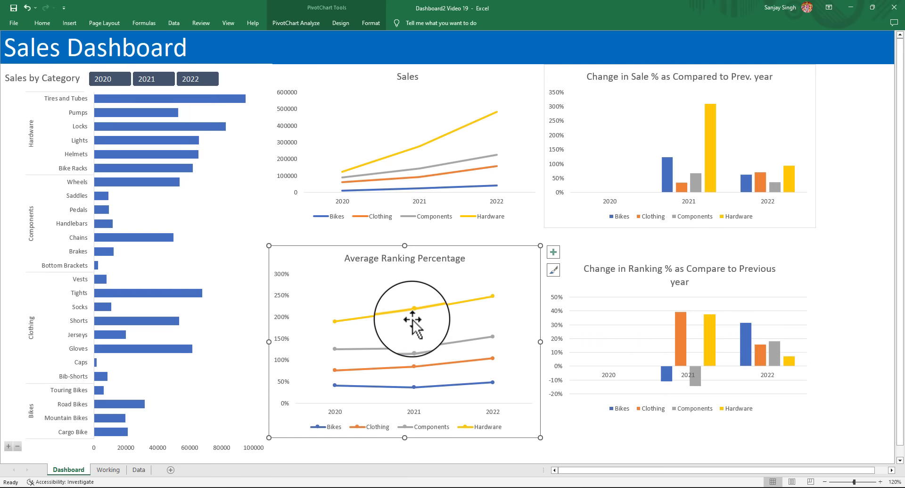
left_click_drag(385, 247, 386, 259)
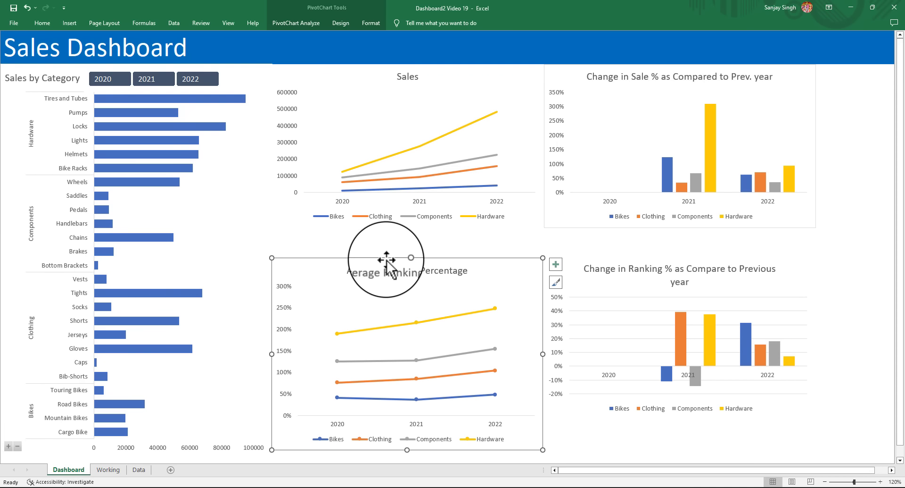
left_click_drag(386, 258, 386, 257)
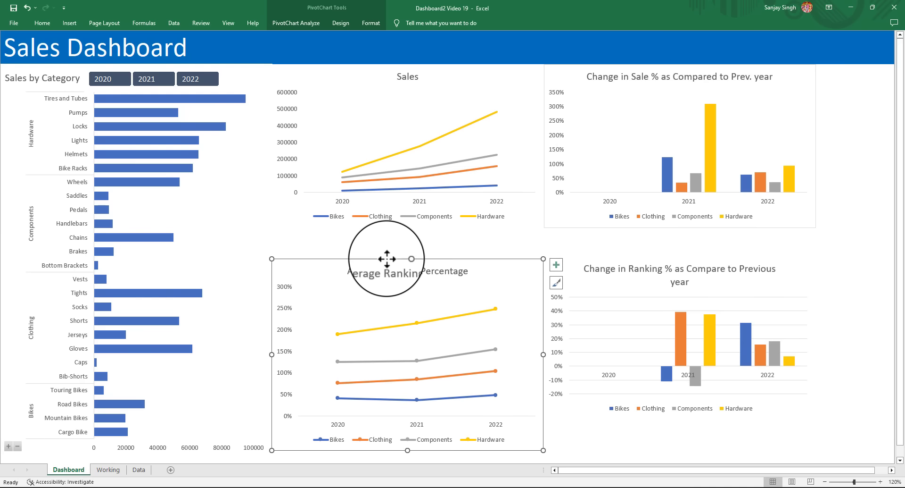
Make the Sales line chart taller by extending its lower edge to just above the Average Ranking Percentage chart
left_click(394, 205)
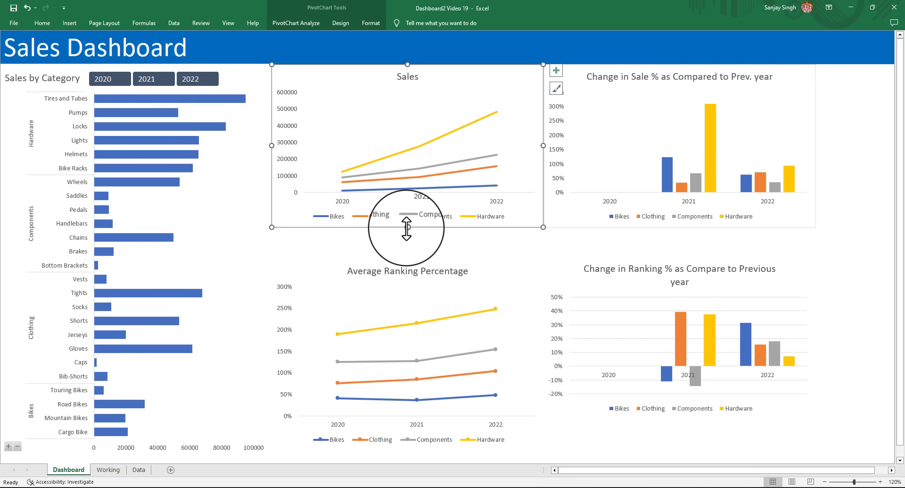
left_click_drag(407, 227, 409, 243)
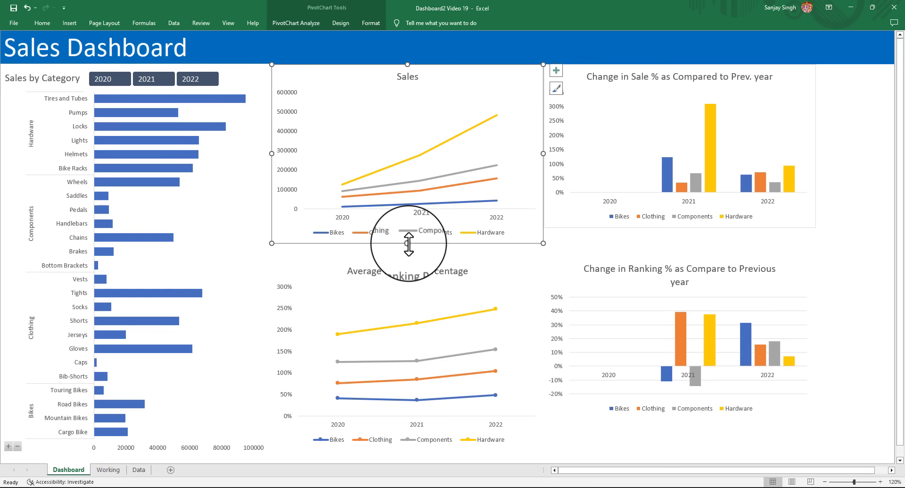
left_click_drag(408, 246, 409, 246)
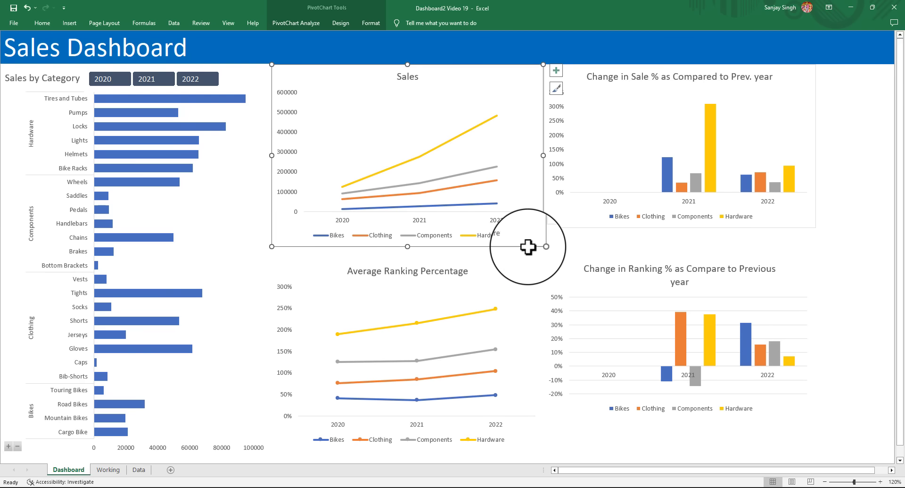
Make the Change in Sale % chart taller by extending its lower edge level with the bottom of the Sales chart
left_click(600, 212)
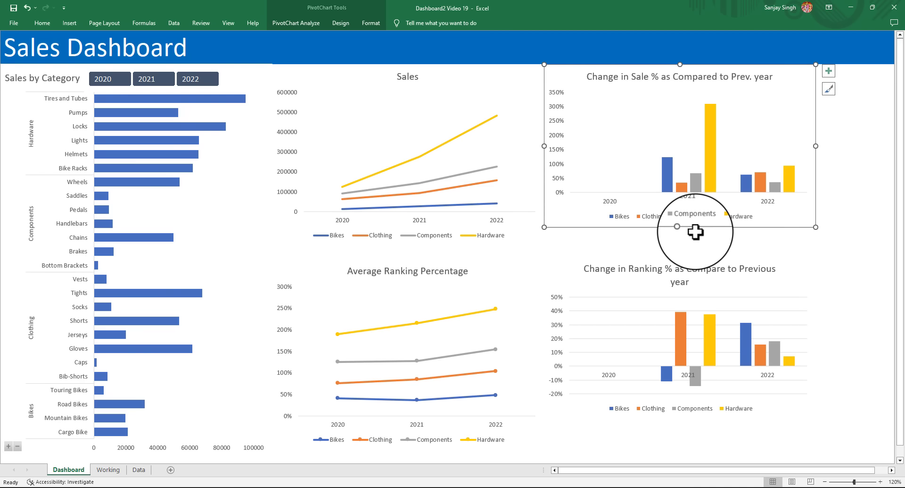
left_click(683, 280)
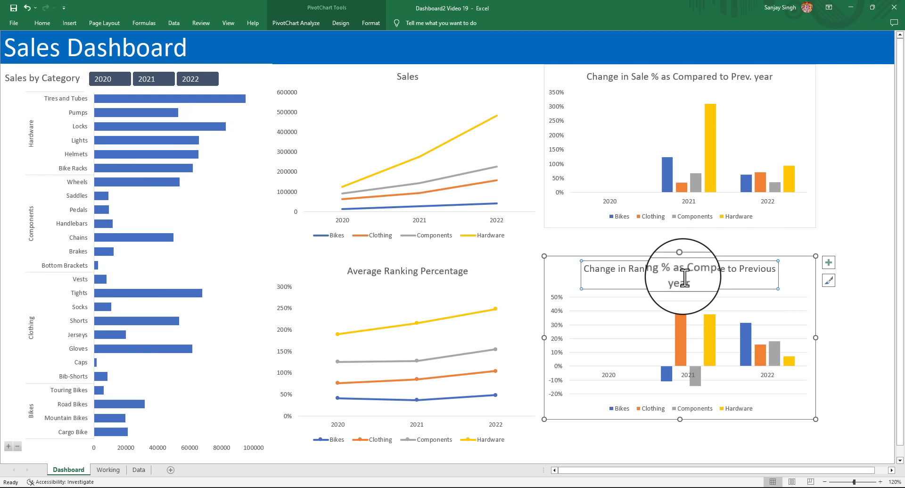
left_click(685, 220)
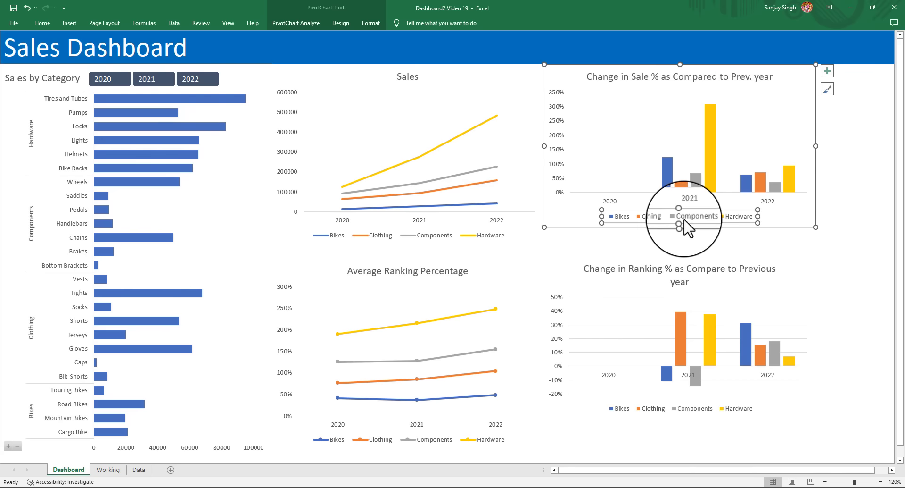
left_click(800, 232)
left_click(726, 226)
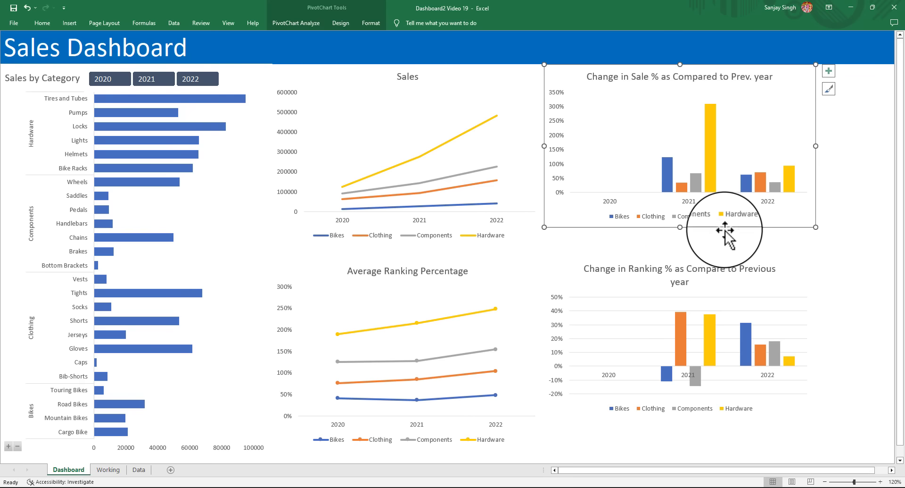
left_click_drag(679, 227, 681, 246)
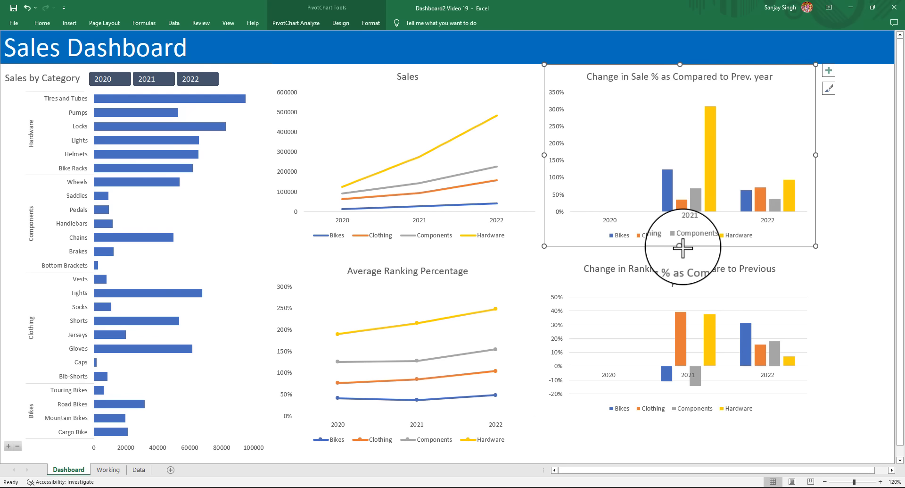
Make the Change in Ranking % chart taller by extending its lower edge, with its upper edge shifted slightly down
left_click(688, 283)
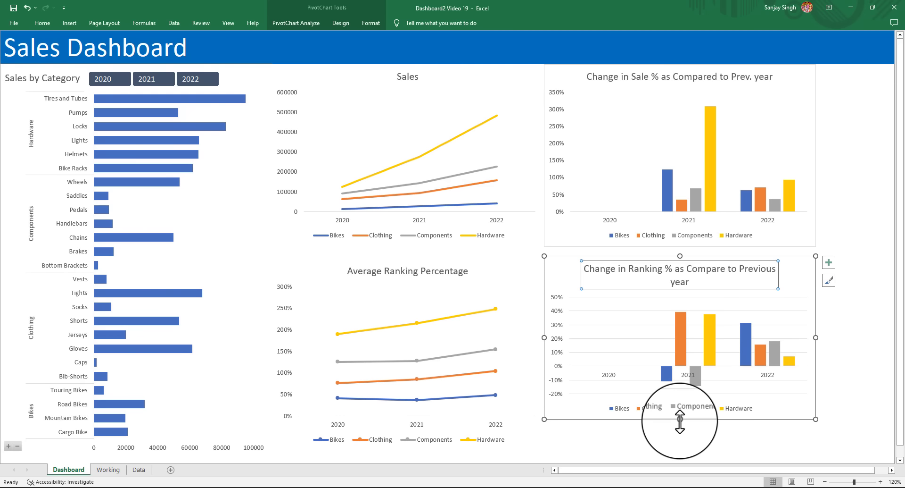
left_click_drag(681, 419, 684, 446)
left_click_drag(680, 256, 680, 269)
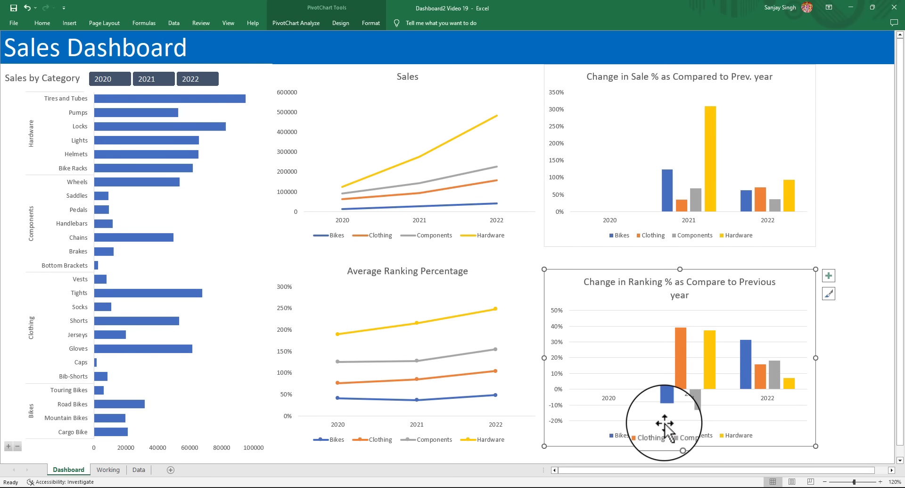
left_click_drag(681, 446, 679, 393)
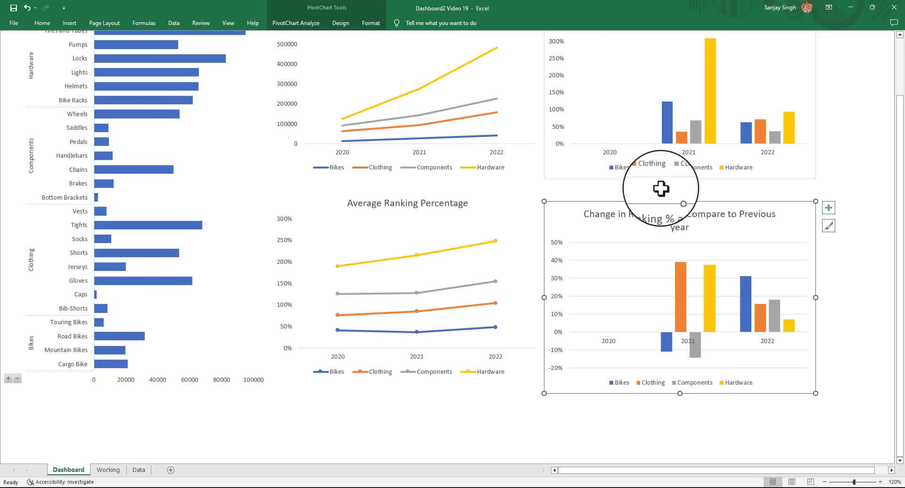
Extend the lower edge of the Change in Sale % chart slightly further towards the ranking change chart
left_click(657, 144)
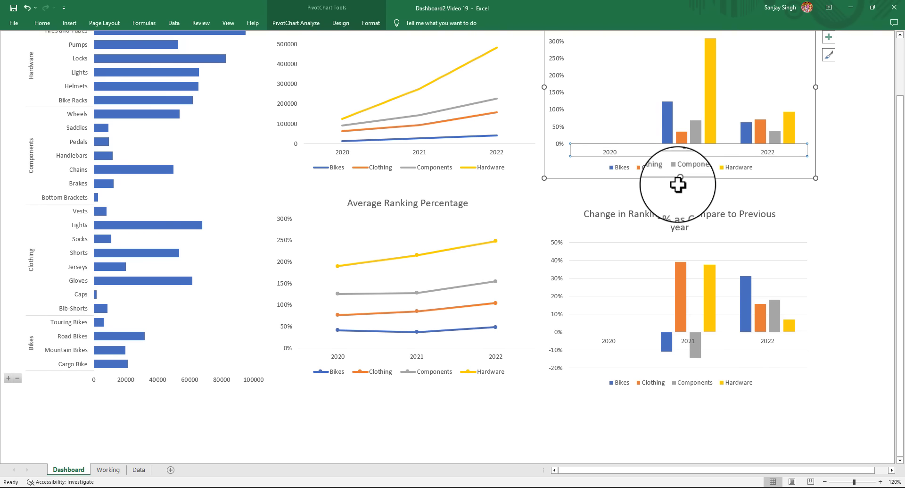
left_click_drag(680, 178, 680, 186)
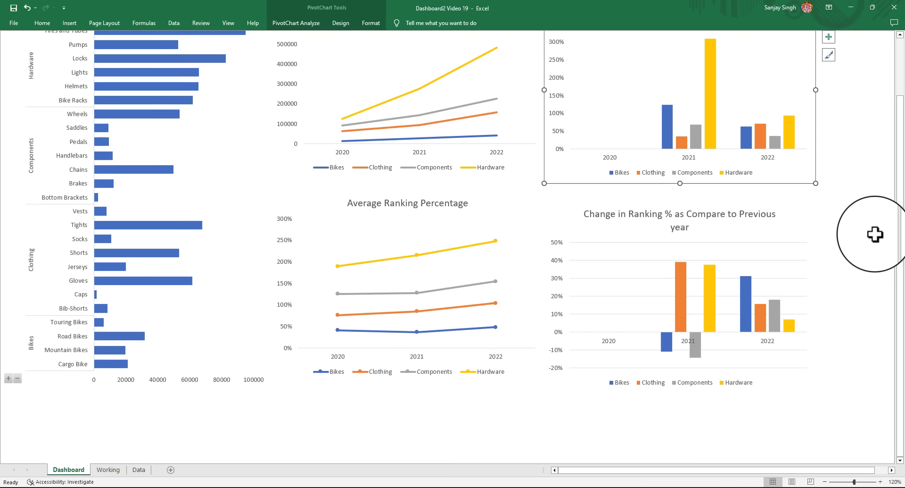
scroll(852, 203, "up", 3)
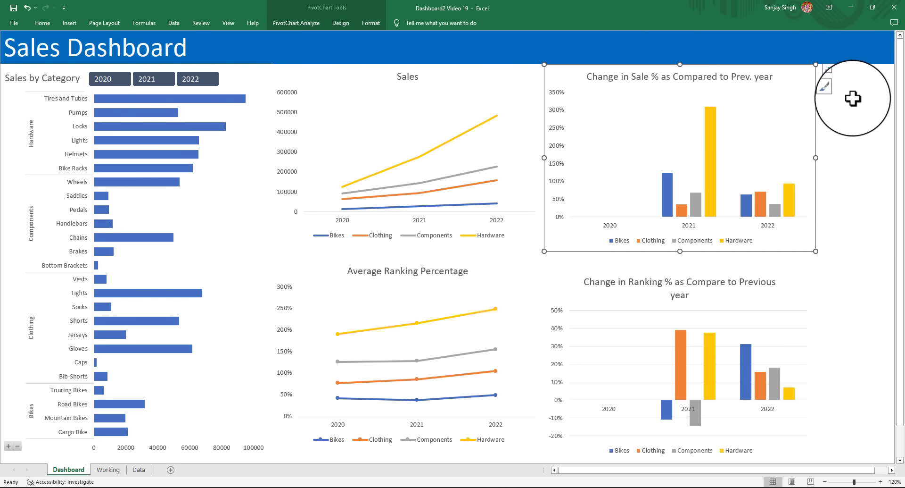
Widen the Change in Sale % chart so its outer edge lies just inside the end of the blue title banner
left_click_drag(816, 159, 788, 157)
left_click_drag(768, 472, 733, 470)
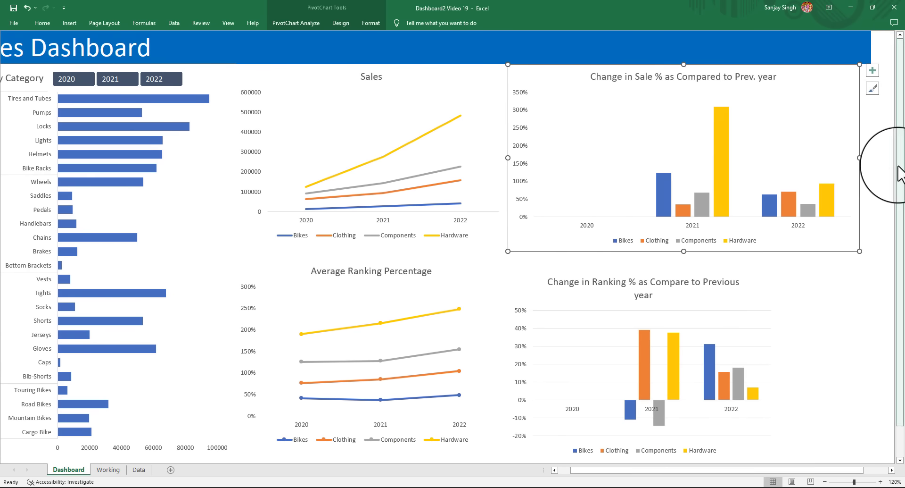
left_click_drag(856, 159, 855, 159)
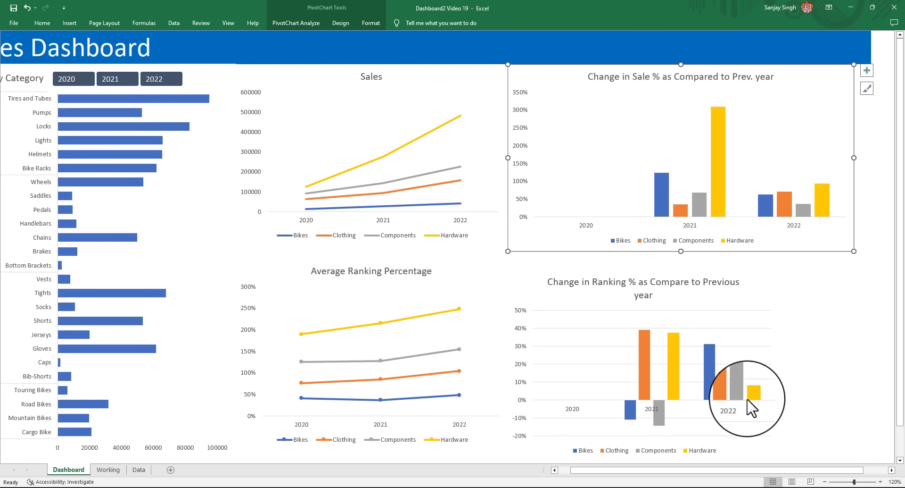
left_click_drag(689, 471, 678, 474)
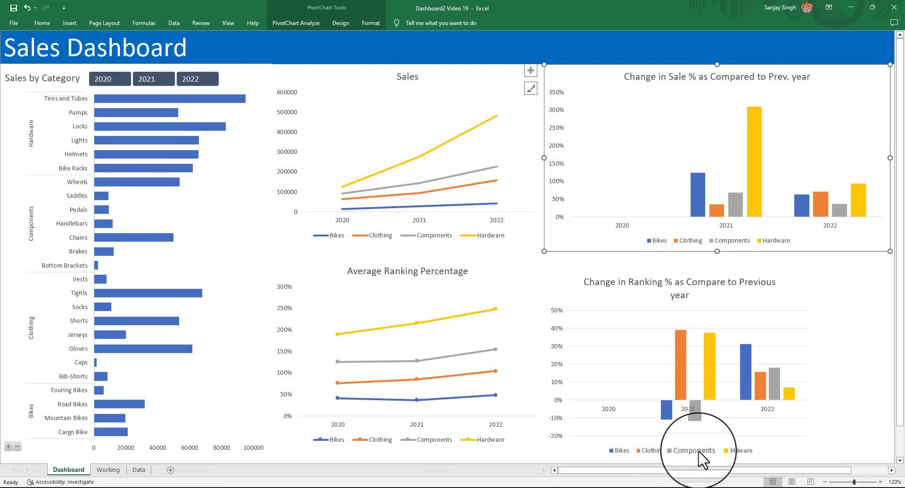
Widen the Change in Ranking % chart to about the same width as the Change in Sale % chart above it
left_click(752, 380)
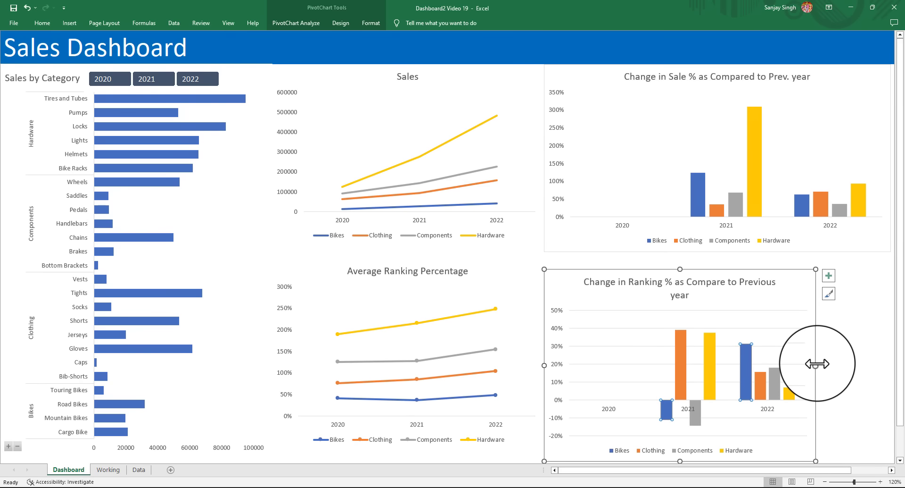
left_click_drag(816, 365, 749, 359)
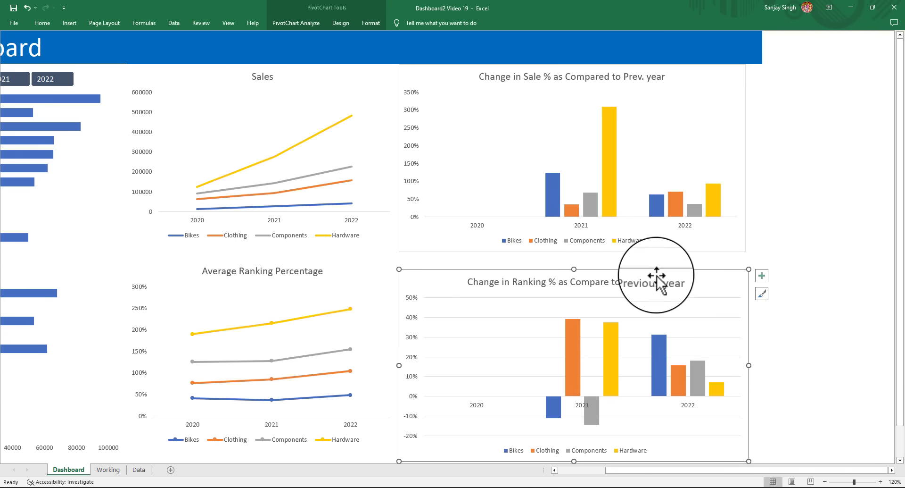
left_click(637, 240)
left_click(590, 295)
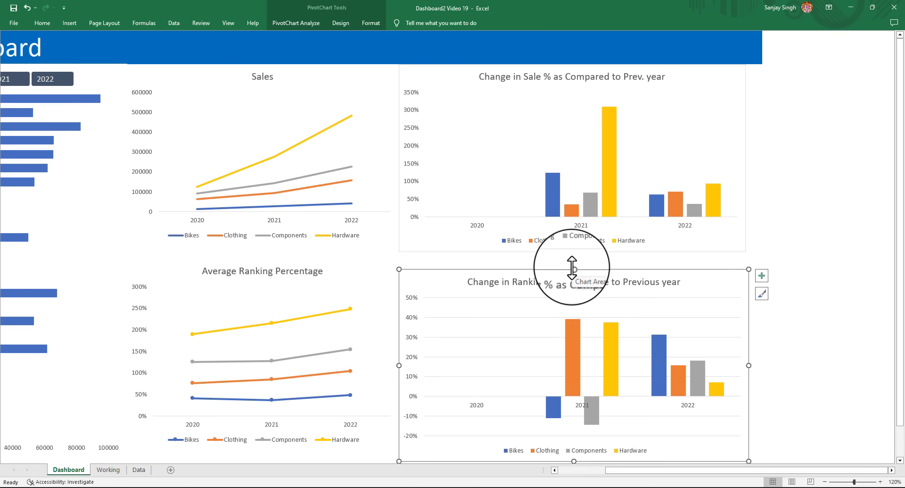
Lower the bottom edge of the Change in Sale % chart slightly to narrow the gap above the ranking change chart
left_click(568, 204)
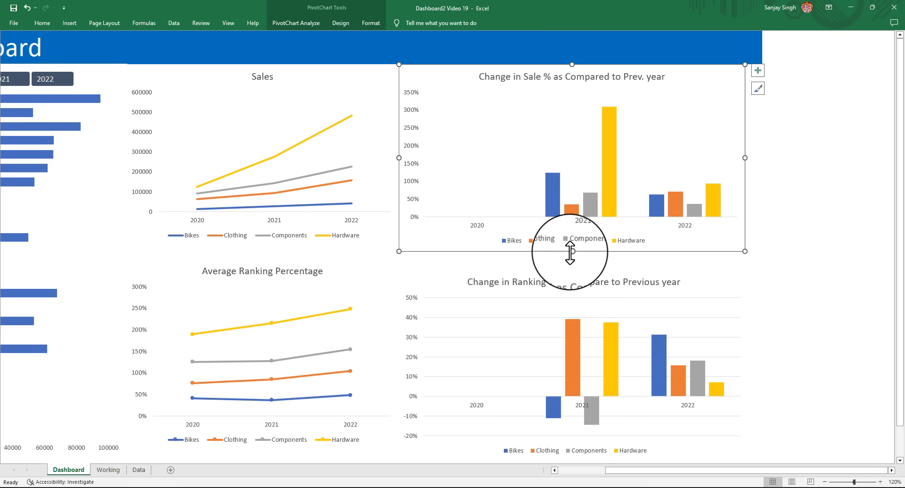
left_click_drag(573, 252, 575, 255)
left_click_drag(622, 471, 601, 472)
Test the year slicer on the dashboard charts by filtering to 2020, 2021 and 2022 in different selections, ending with all years selected
left_click(331, 150)
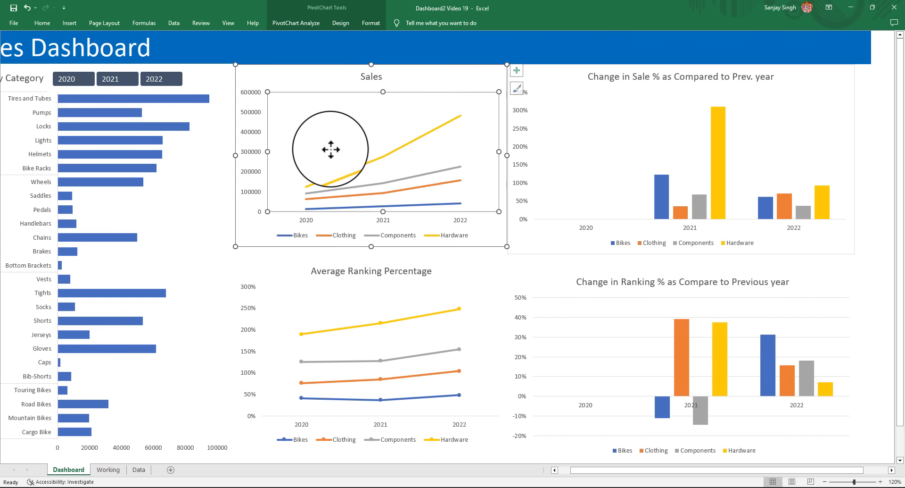
left_click(72, 84)
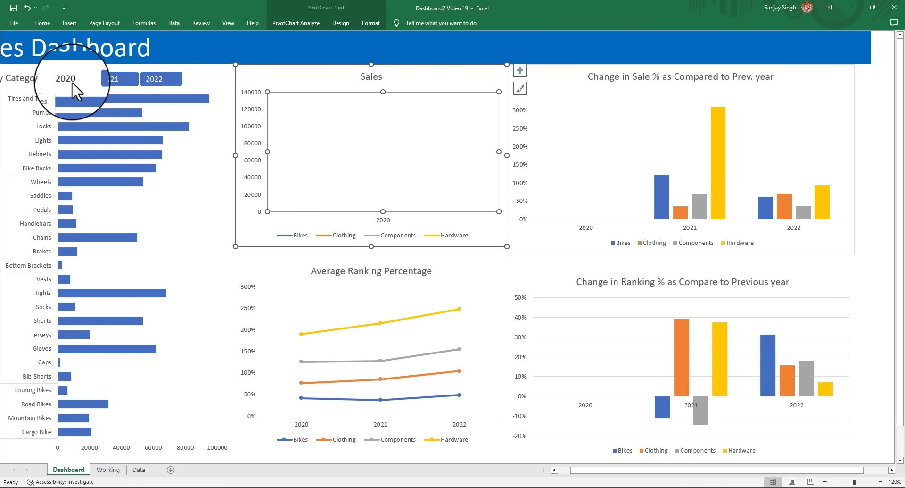
left_click(107, 80)
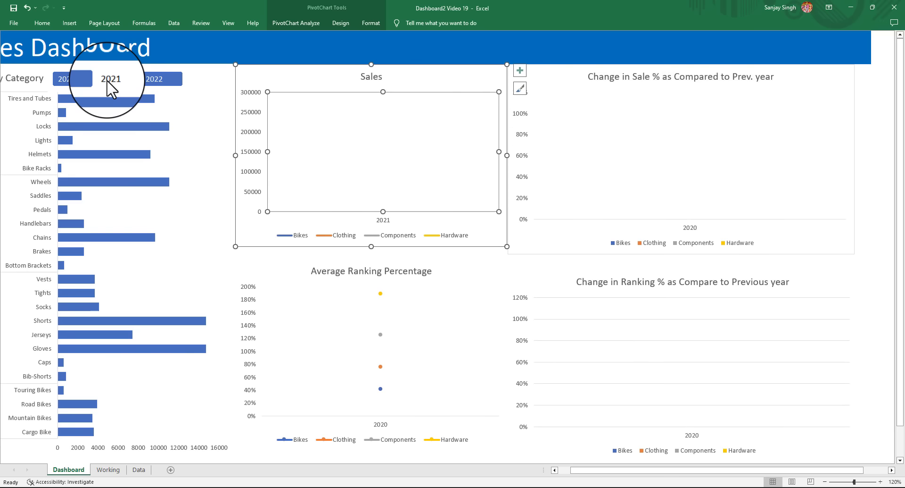
left_click(155, 81)
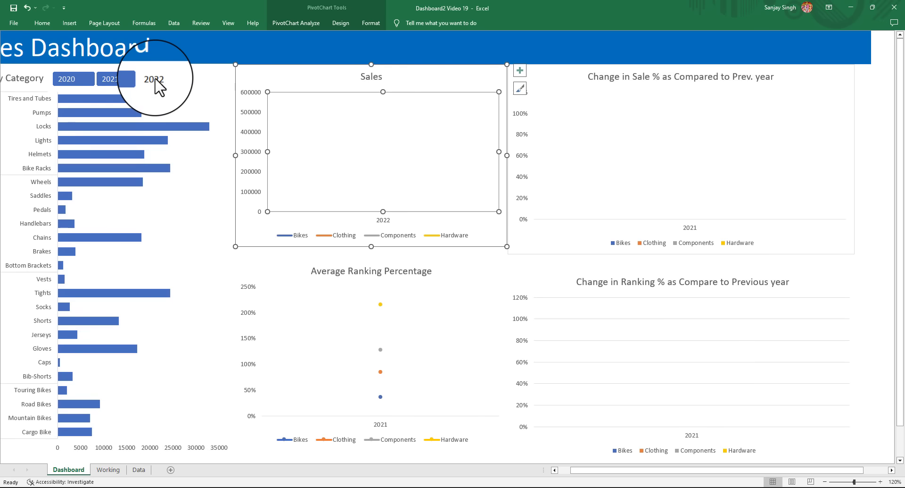
left_click(120, 80)
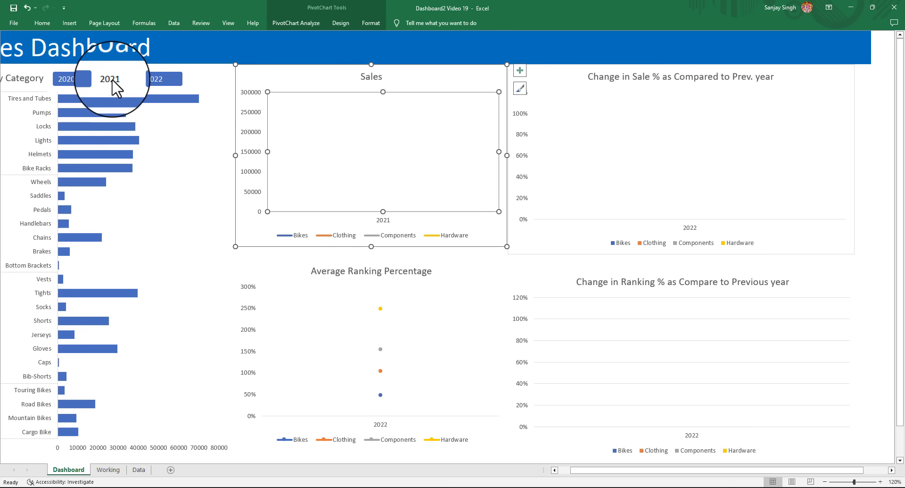
left_click(78, 80)
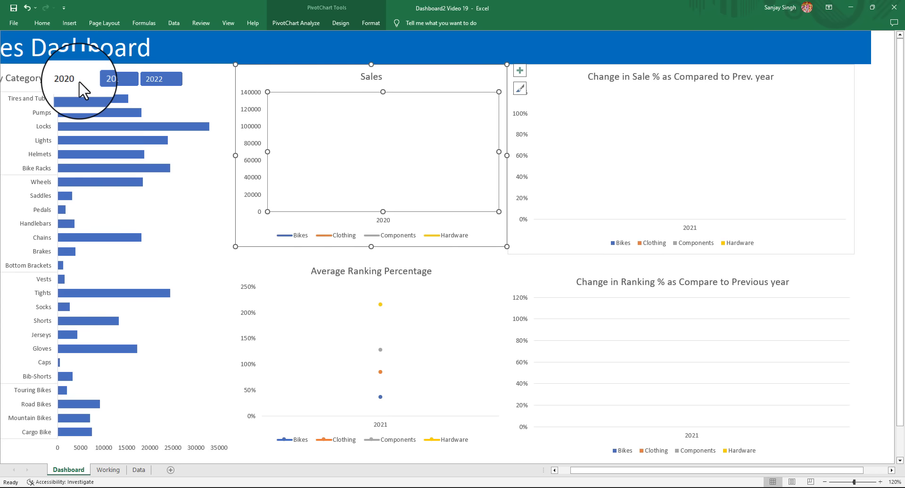
left_click(110, 81)
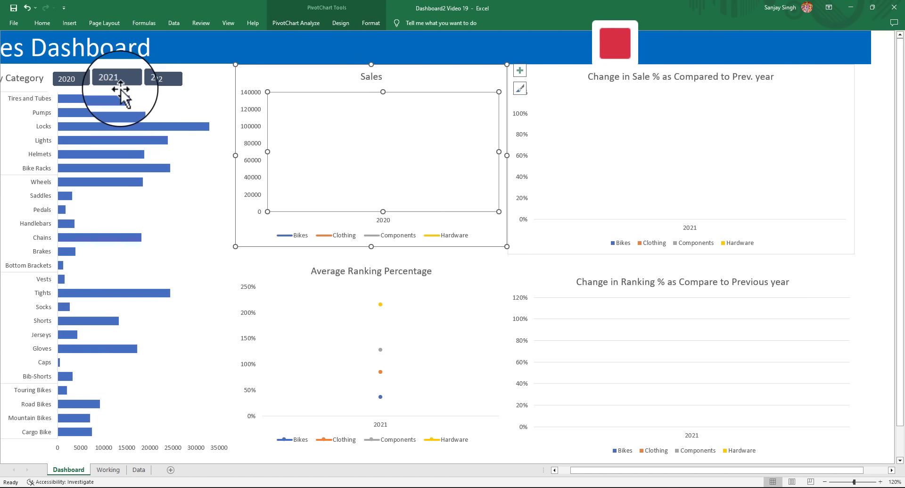
left_click(79, 92)
left_click(75, 79)
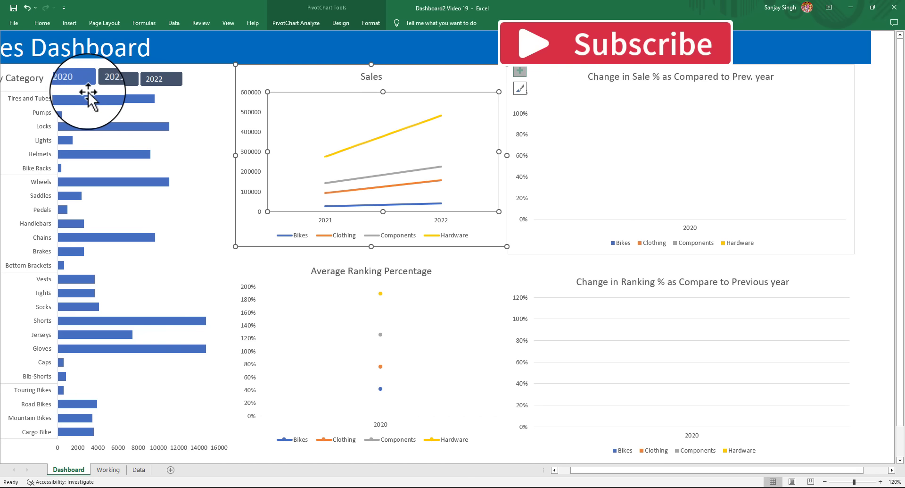
left_click(116, 80)
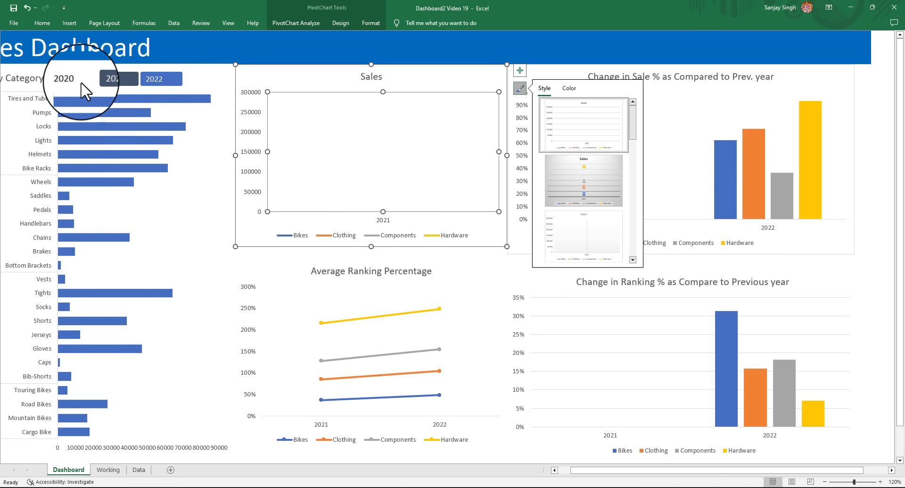
left_click(155, 81)
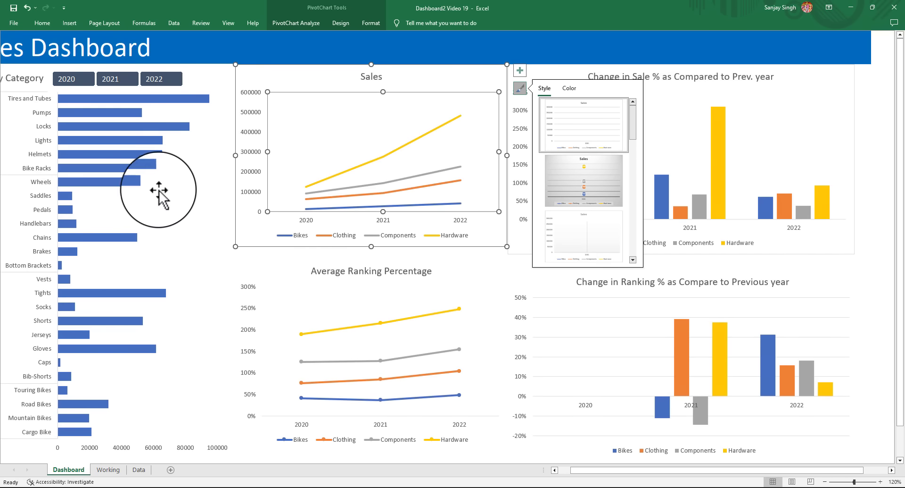
left_click(545, 285)
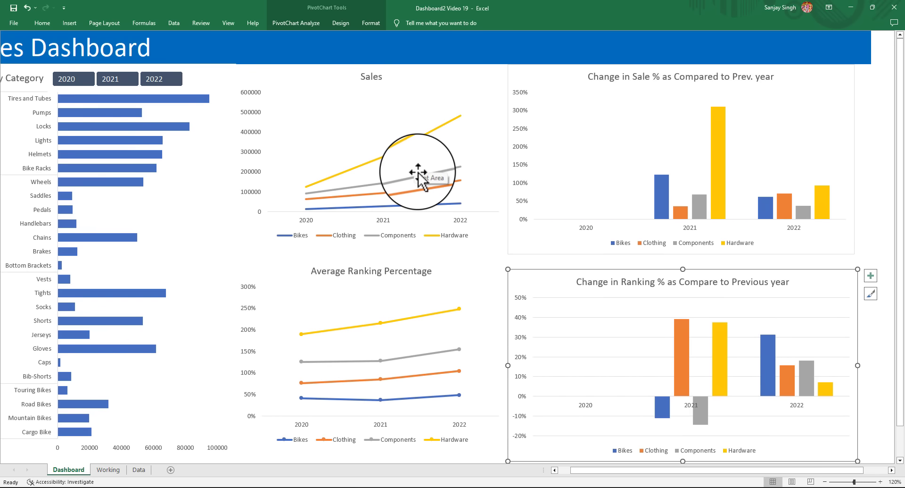
Check which PivotTables the Year slicer's report connections include, leaving them unchanged, and open the Working sheet
left_click(188, 69)
right_click(197, 76)
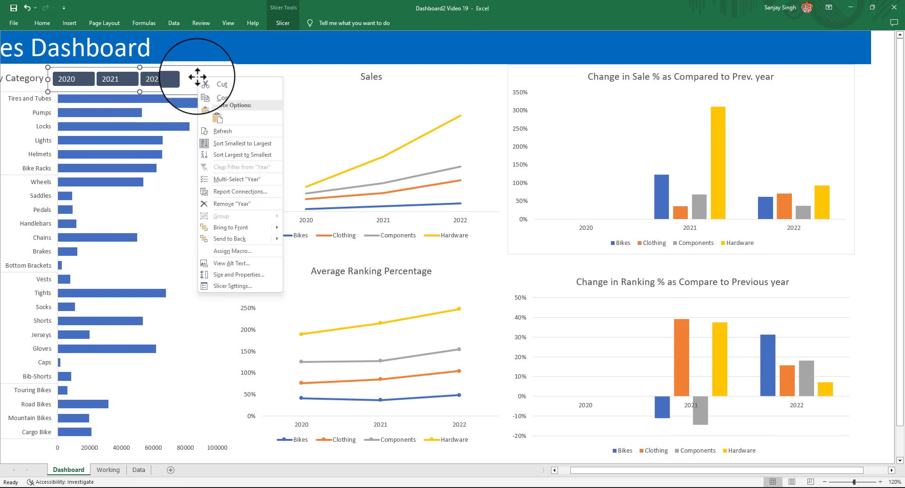
left_click(242, 191)
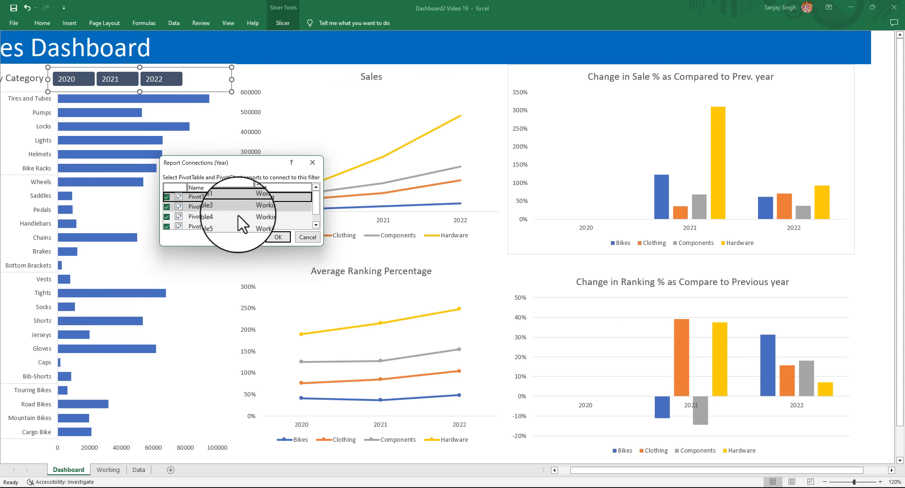
left_click(315, 225)
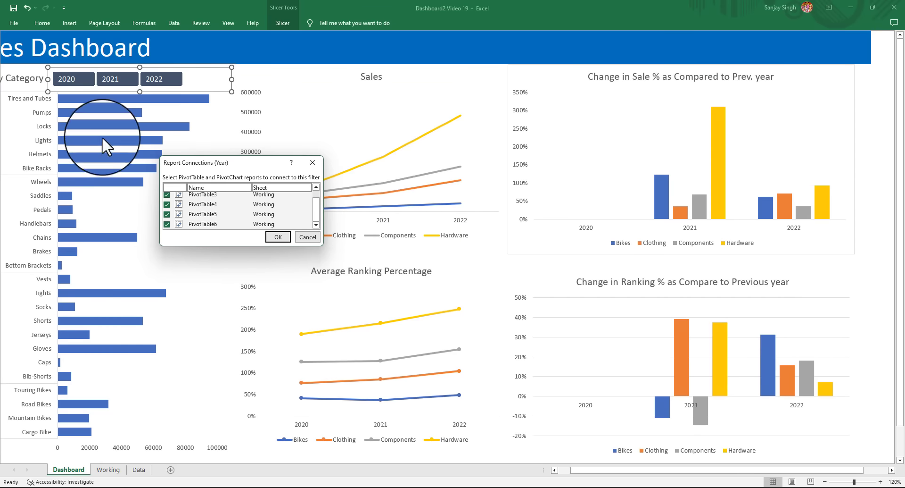
left_click(308, 236)
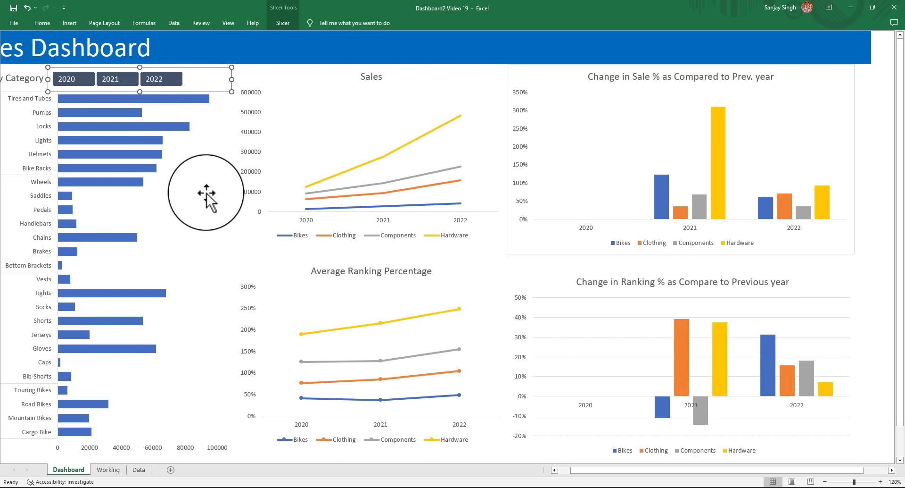
left_click(183, 172)
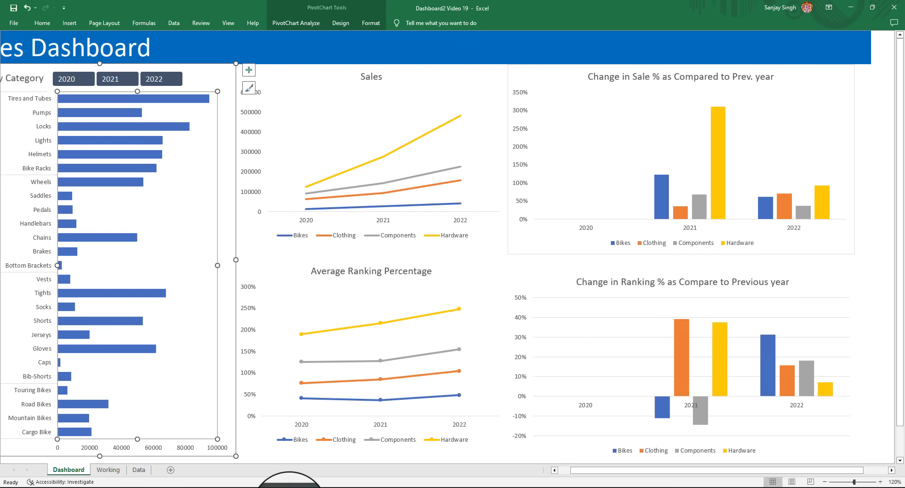
left_click(108, 469)
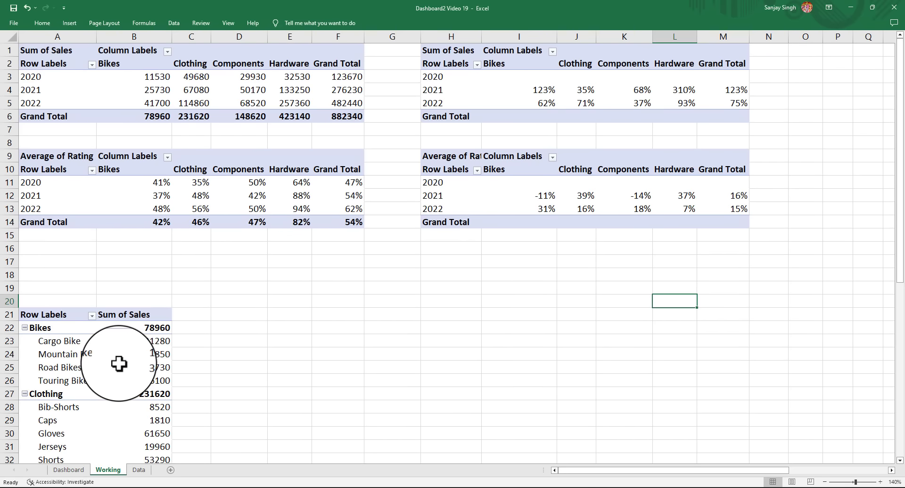
Check the name of the product sales PivotTable on the Working sheet and return to the Dashboard sheet
left_click(72, 354)
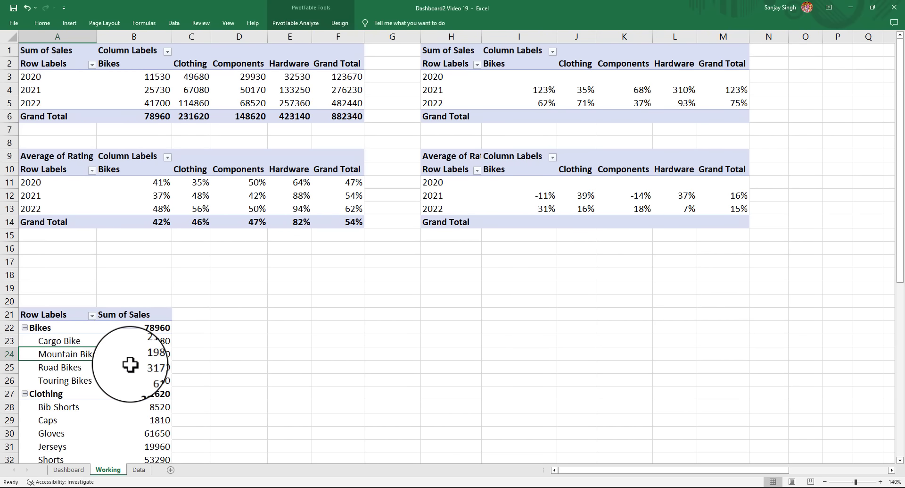
left_click(296, 23)
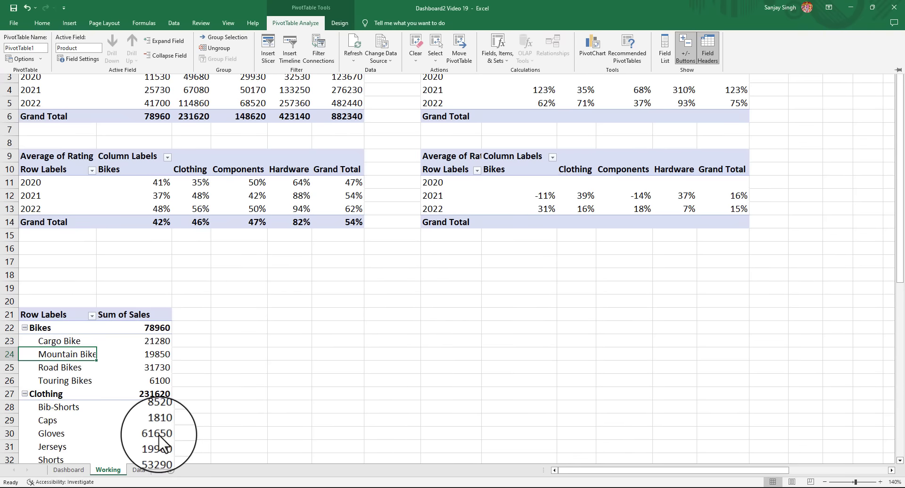
key("ctrl+F1")
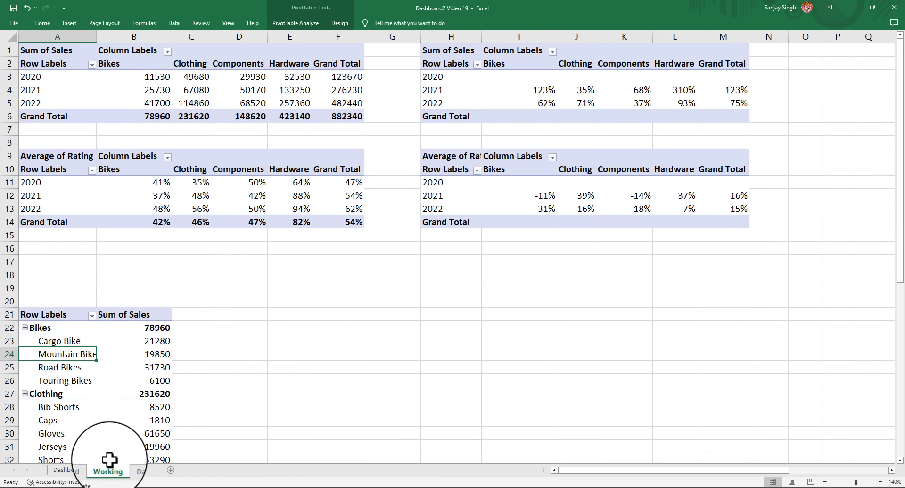
left_click(68, 471)
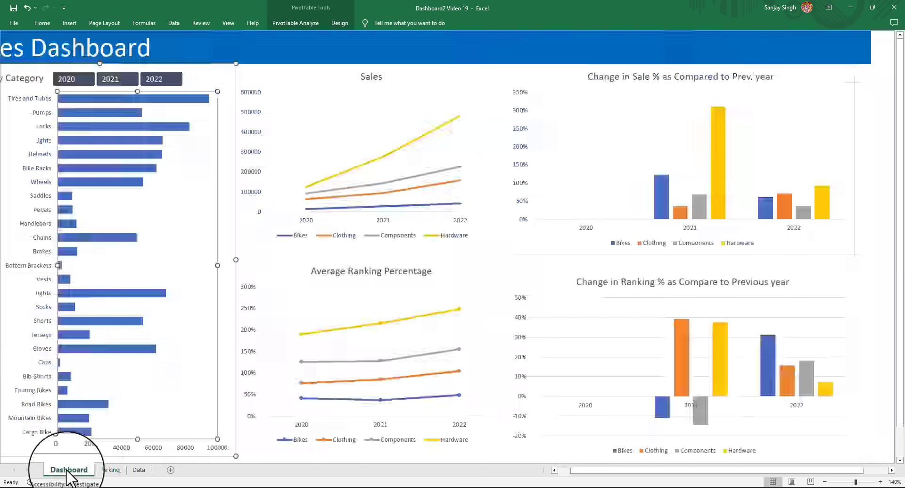
left_click(207, 85)
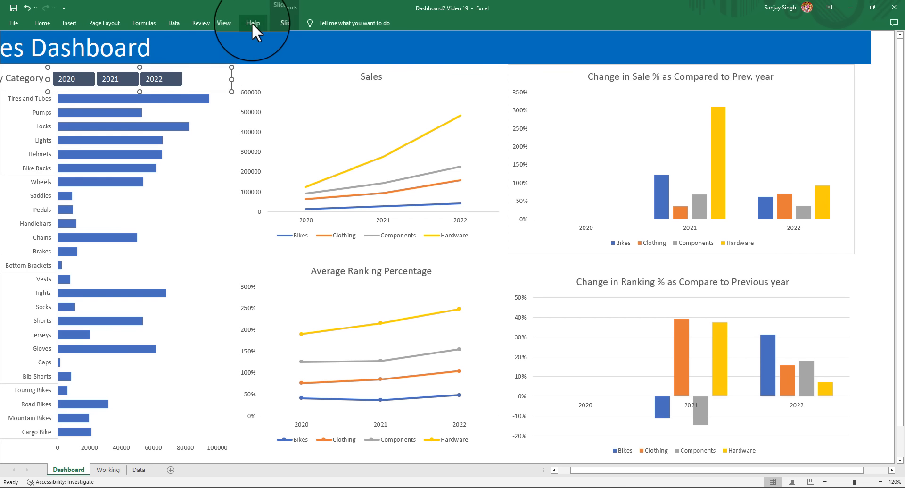
left_click(44, 24)
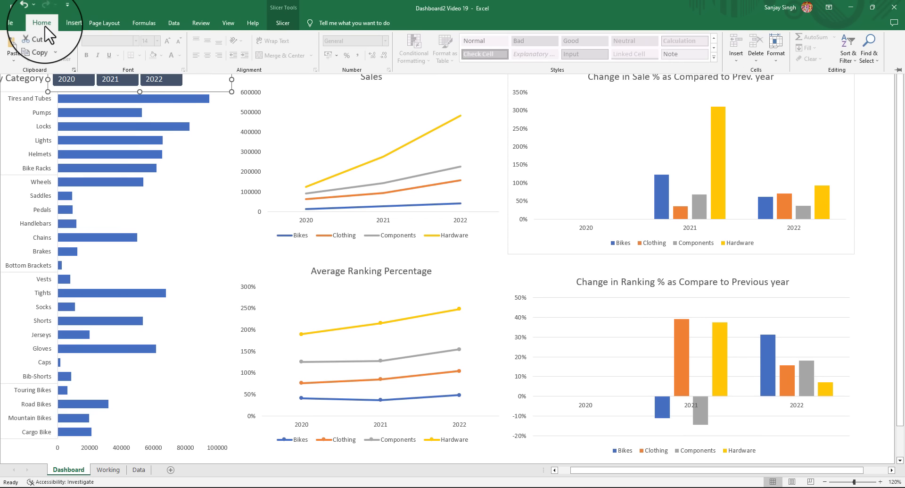
left_click(216, 92)
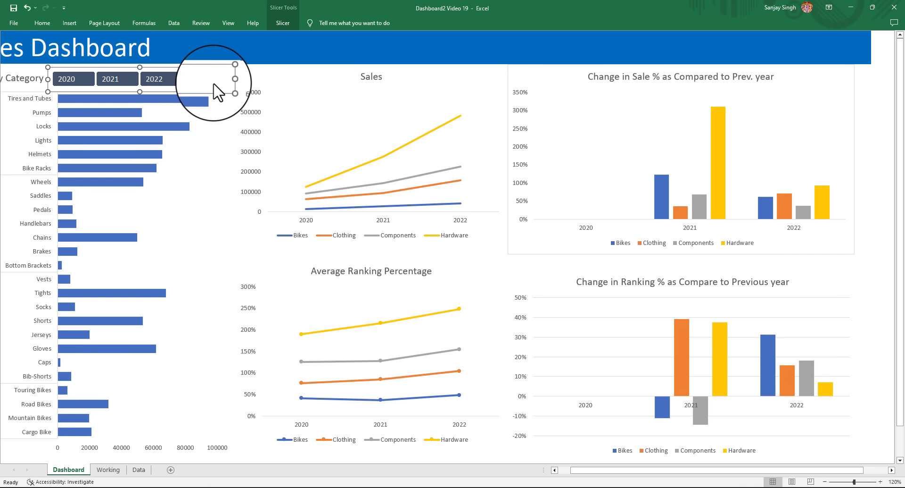
left_click(171, 22)
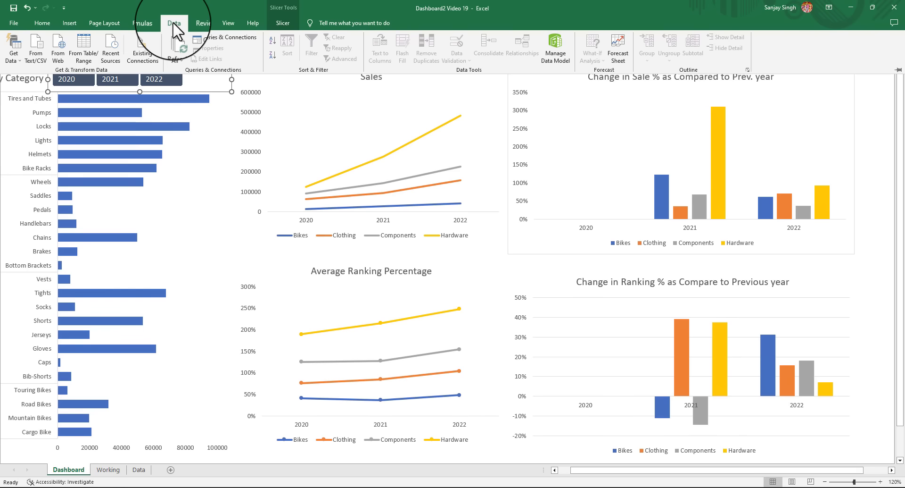
left_click(218, 125)
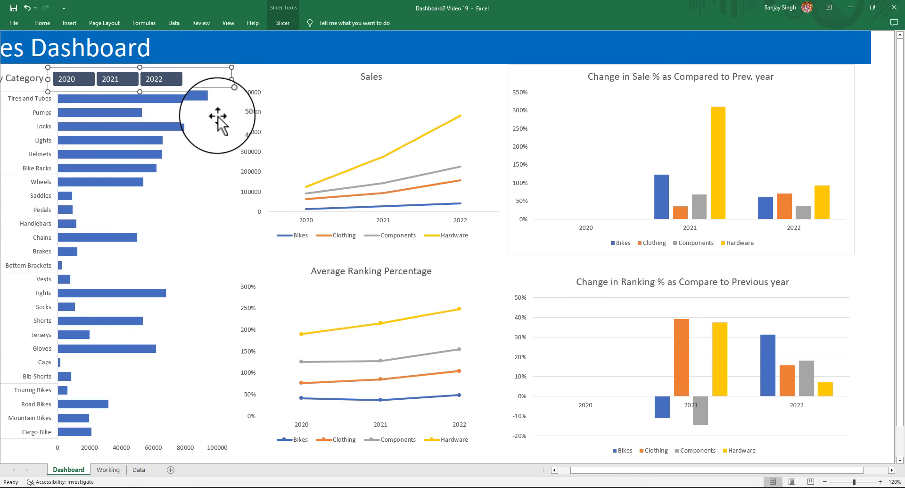
left_click(218, 201)
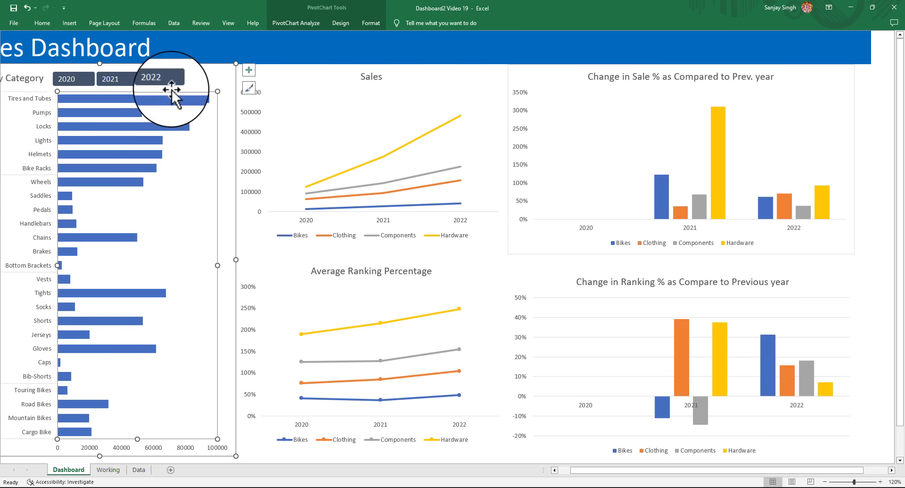
Test the year slicer by filtering the dashboard to 2021, 2022 and 2020, ending with all three years selected
left_click(117, 80)
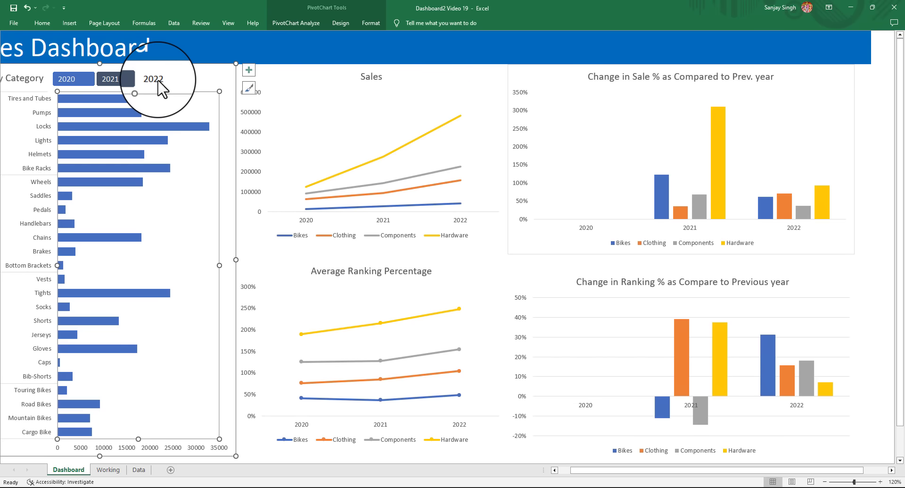
left_click(158, 80)
left_click(75, 79)
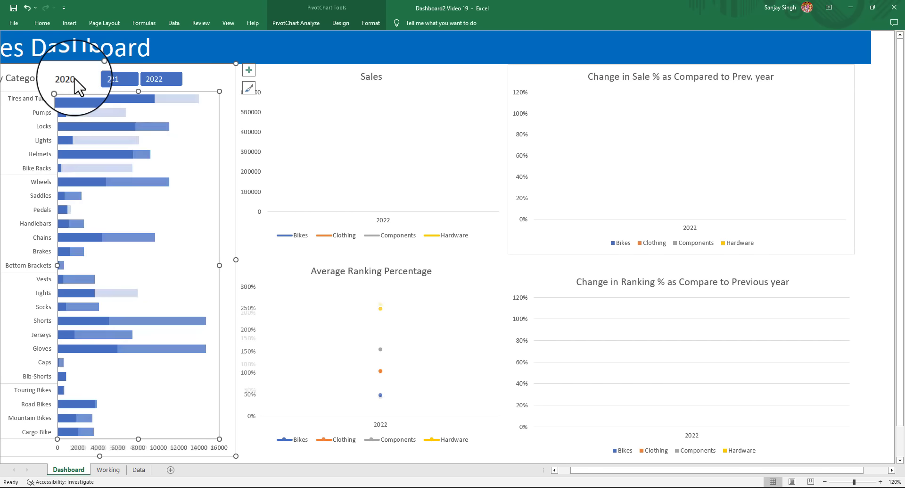
left_click(116, 81, "ctrl")
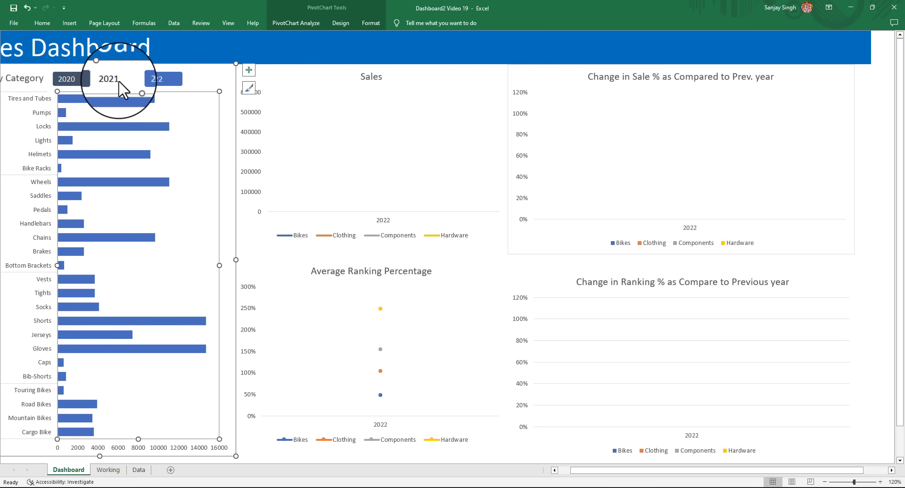
left_click(162, 80, "ctrl")
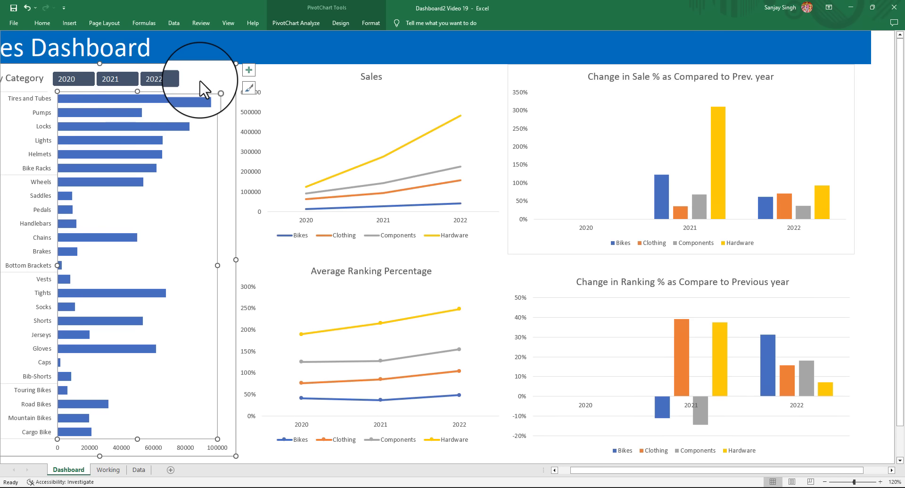
Disconnect PivotTable3, PivotTable4, PivotTable5 and PivotTable6 from the Year slicer, keeping only PivotTable1 connected
right_click(206, 76)
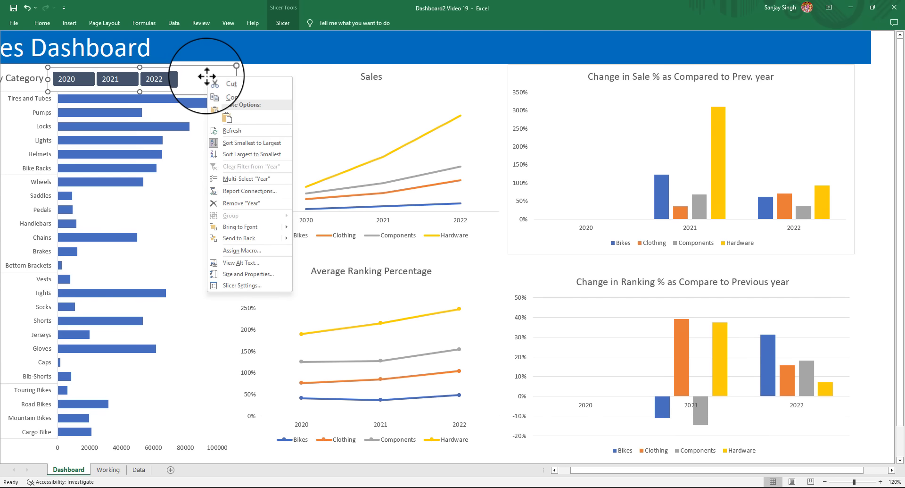
left_click(251, 191)
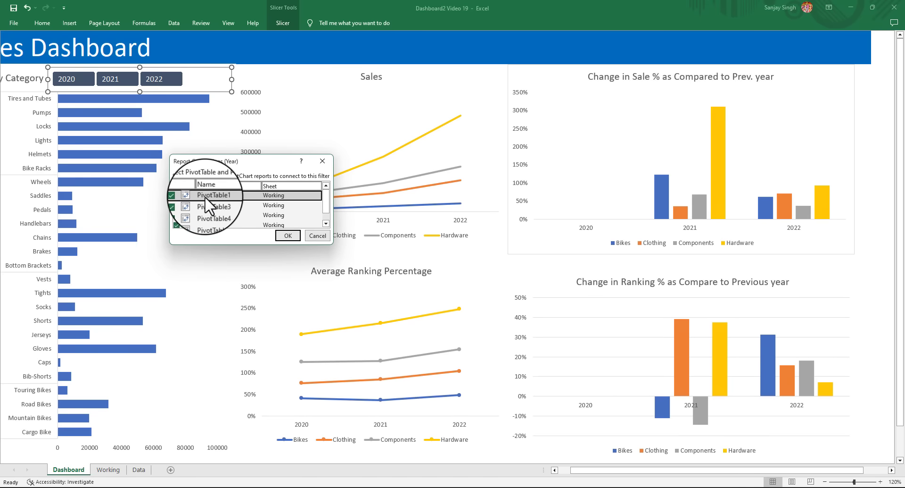
left_click(176, 203)
left_click(175, 210)
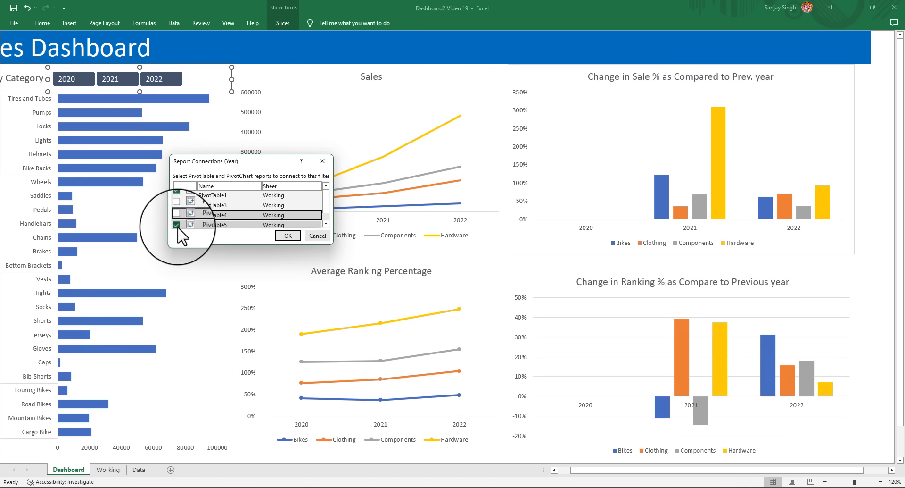
left_click(176, 225)
left_click(325, 222)
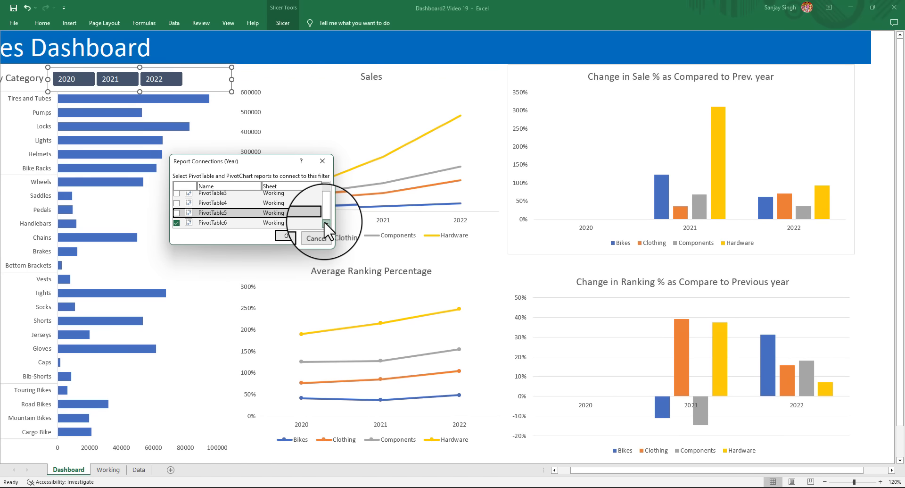
left_click(176, 223)
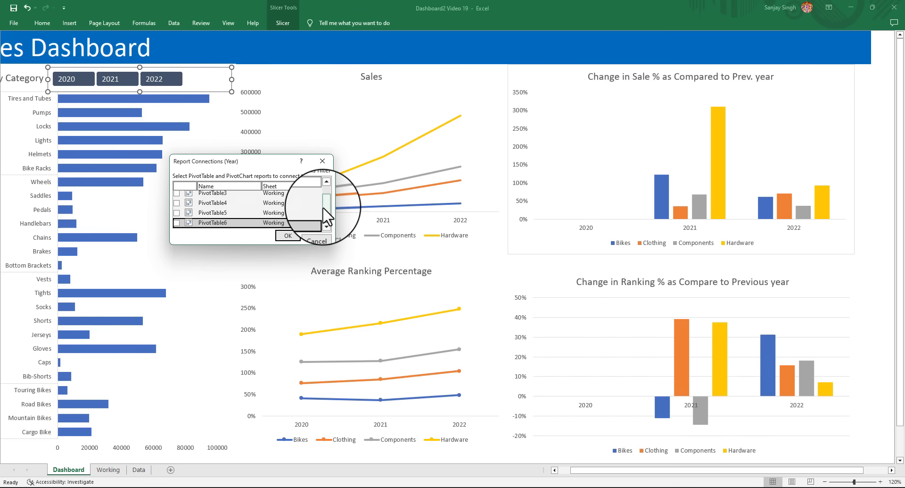
left_click(324, 191)
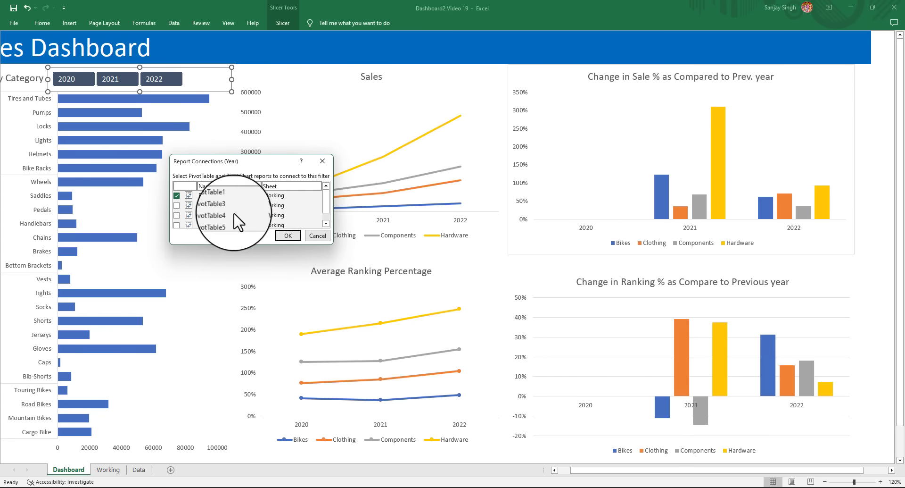
left_click(288, 236)
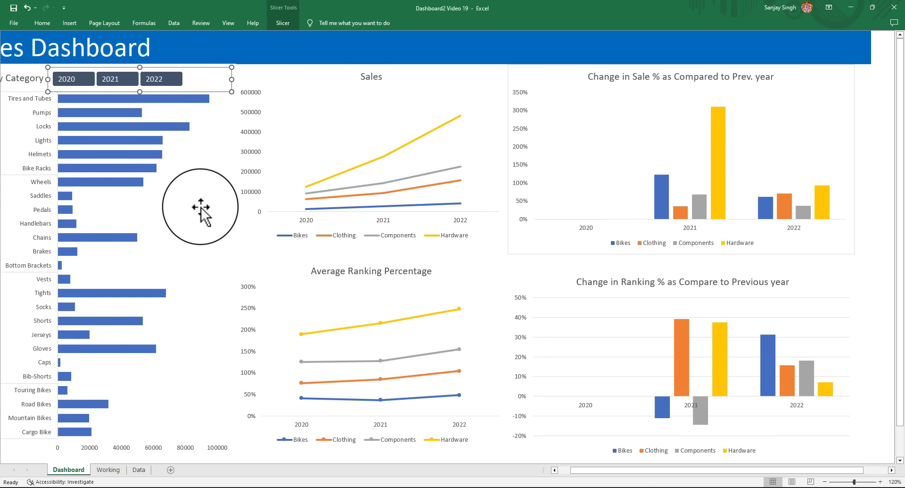
Test the year slicer's effect on the product category chart by filtering to 2021 and 2022, ending with only 2022 selected
left_click(300, 139)
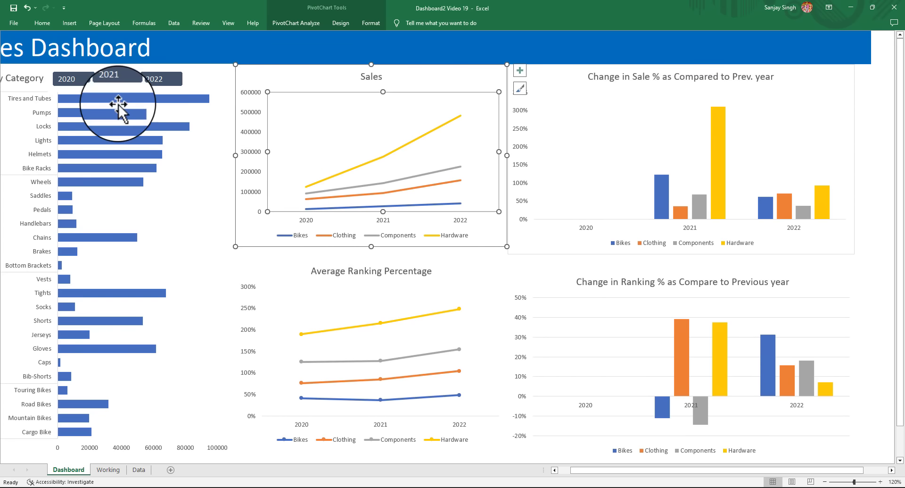
left_click(112, 80)
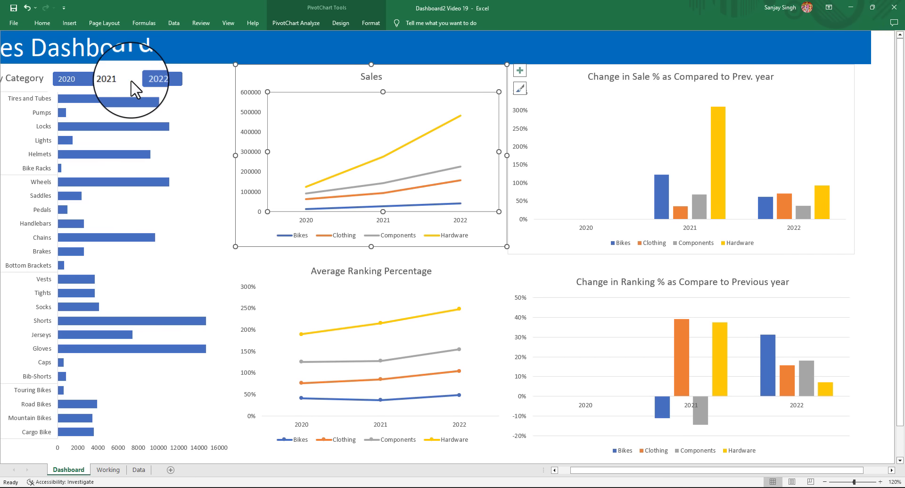
left_click(158, 79)
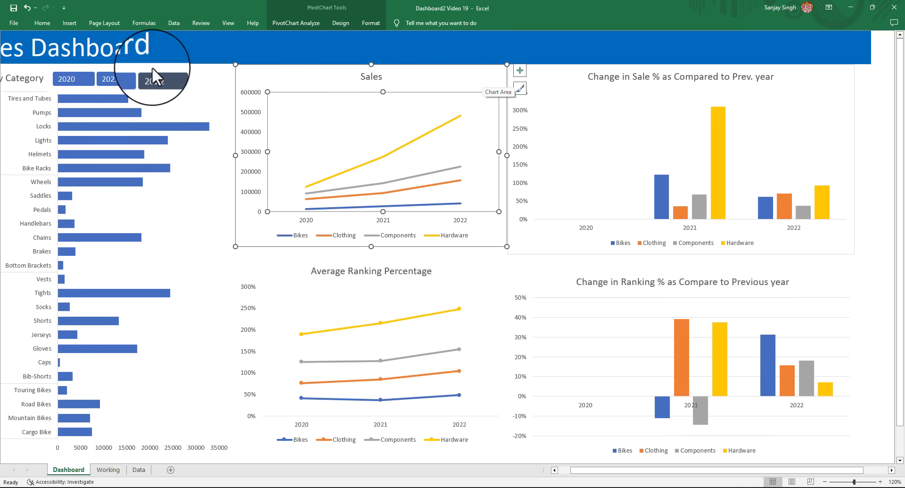
Insert a Category slicer for the Sales chart
left_click(72, 26)
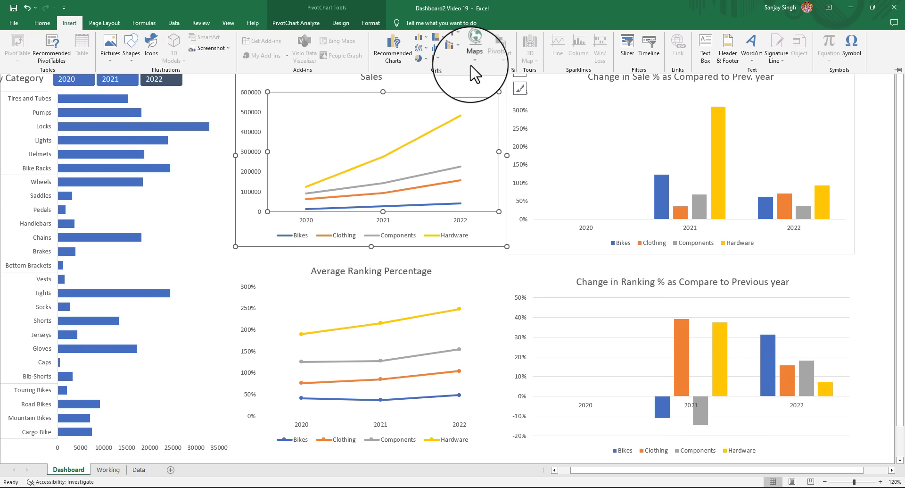
left_click(628, 48)
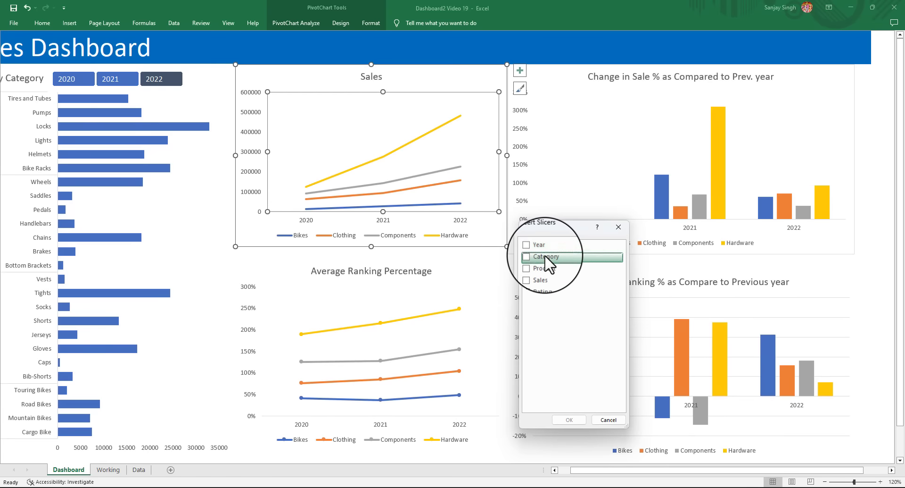
left_click(530, 257)
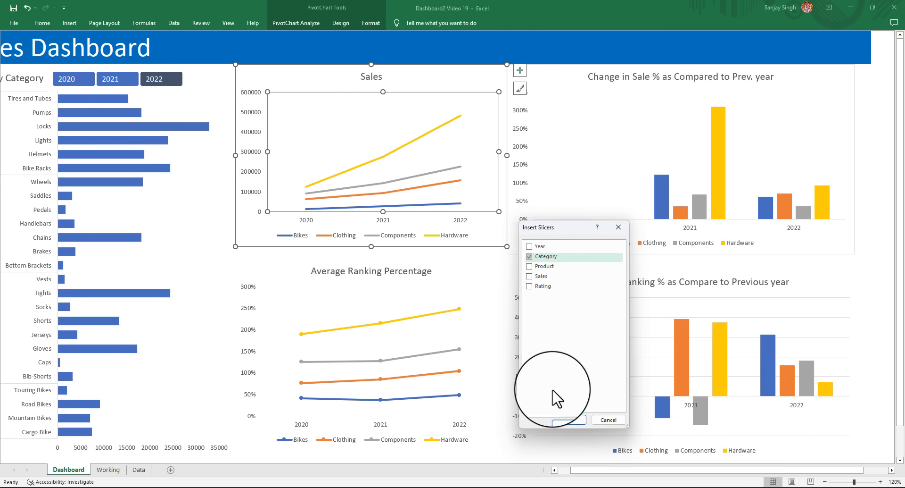
left_click(569, 419)
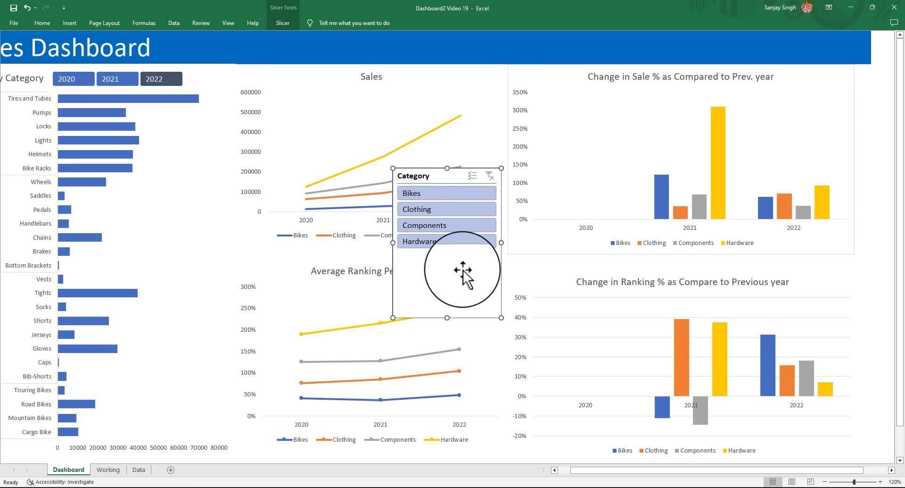
Turn off the Category slicer's header and set it to hide items with no data
right_click(482, 279)
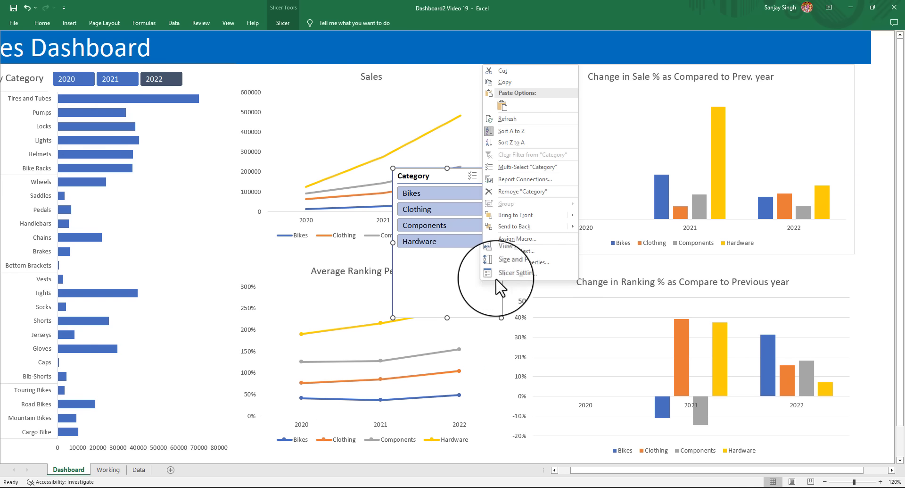
left_click(526, 275)
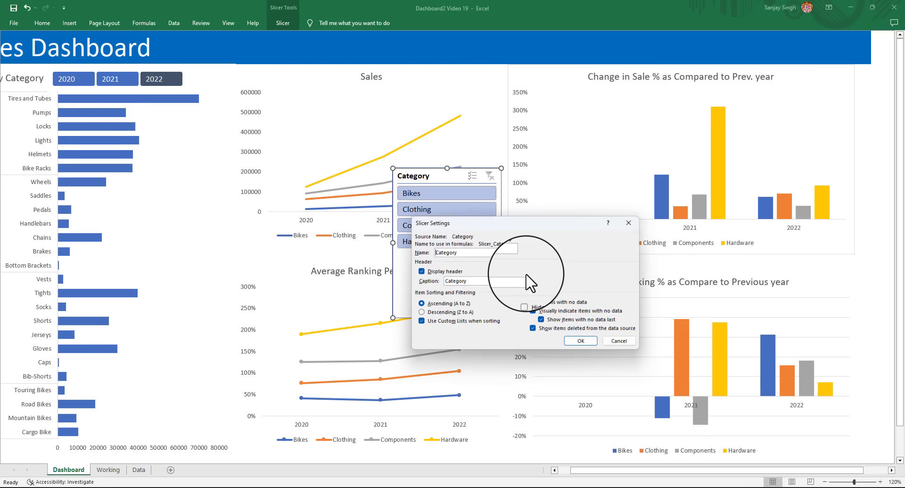
left_click(419, 271)
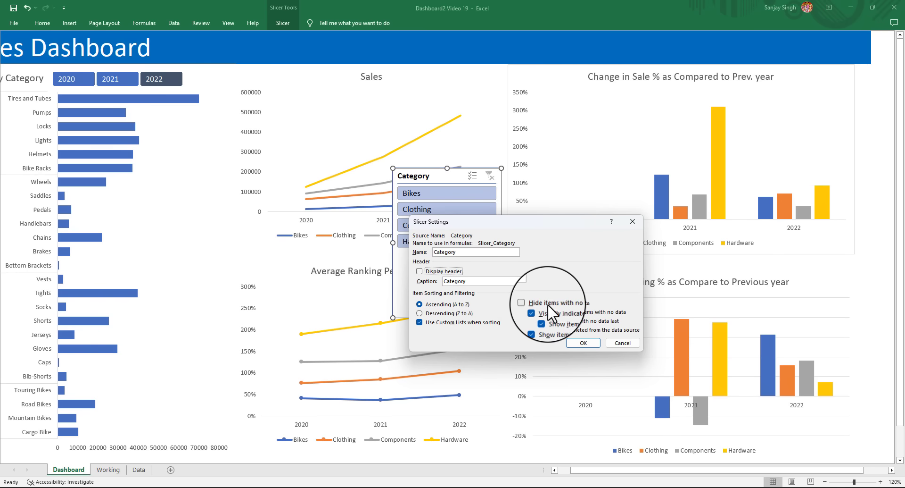
left_click(525, 302)
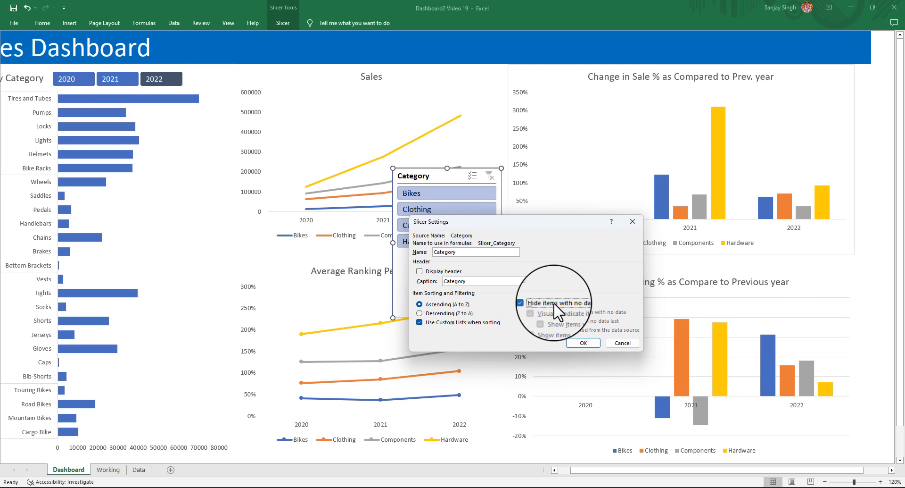
left_click(588, 344)
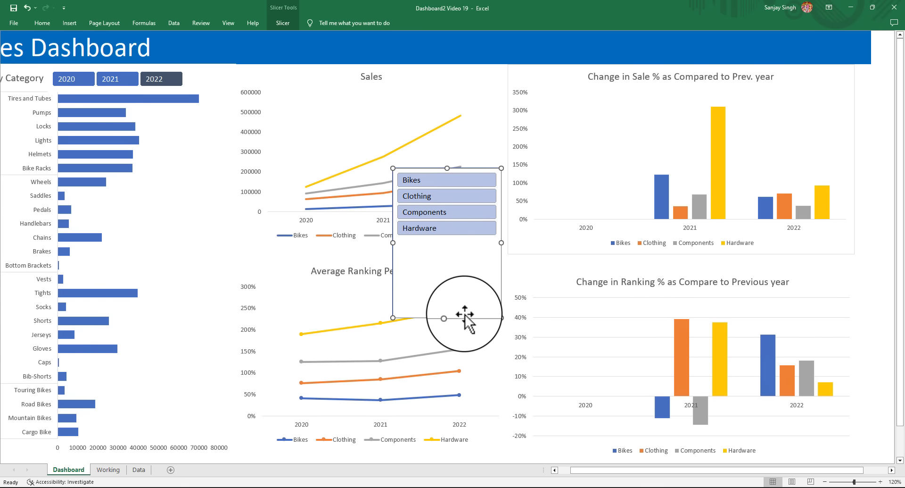
Arrange the Category slicer's buttons in 4 columns
left_click(283, 22)
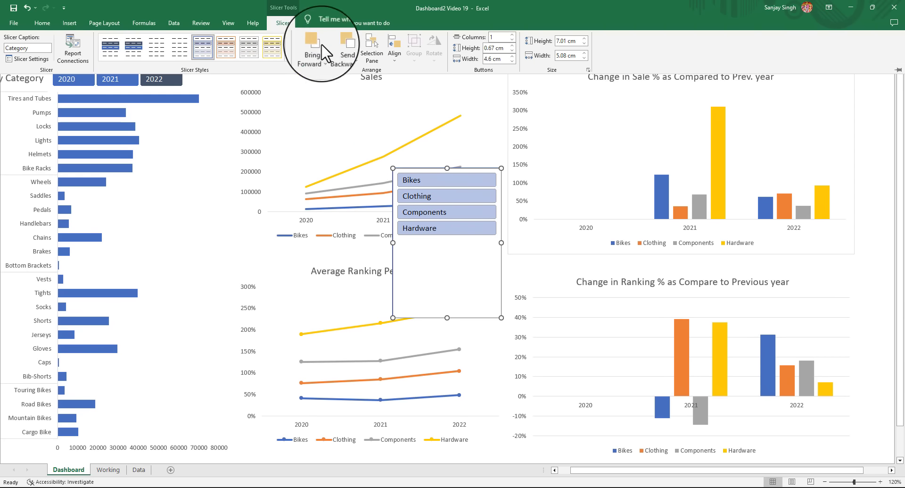
double_click(490, 38)
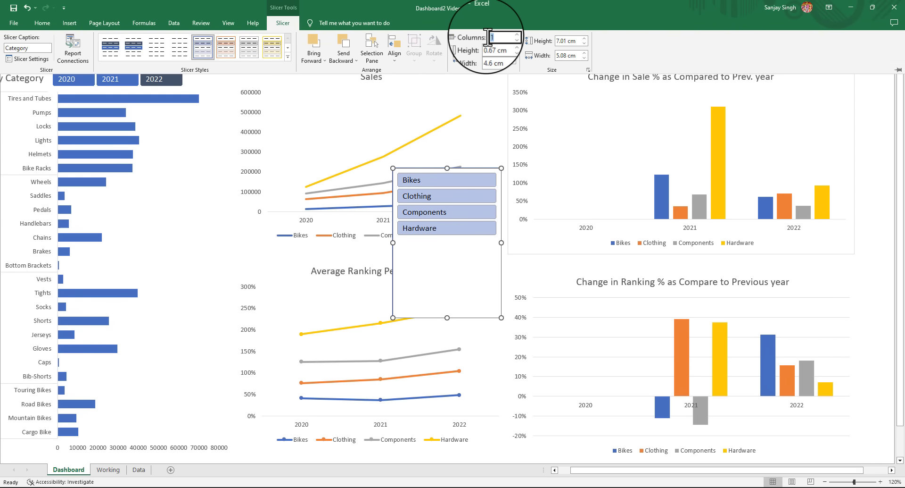
key("Return")
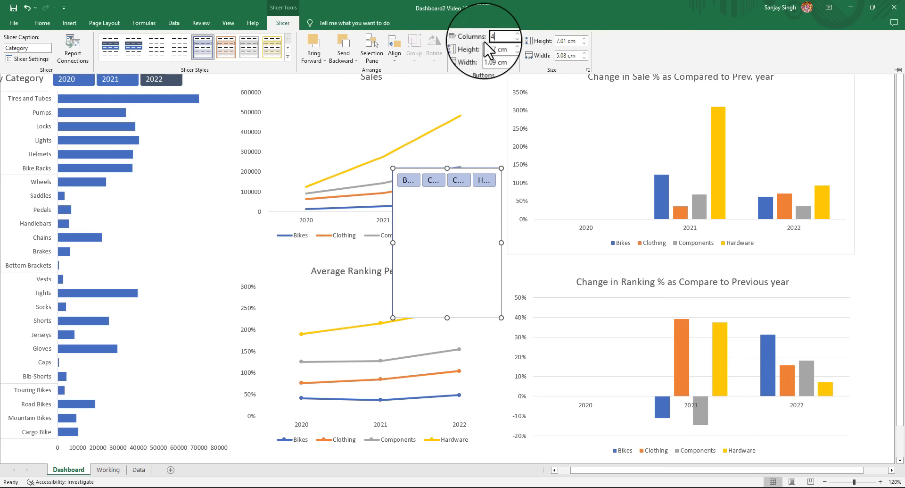
Resize the Category slicer to a single wide row showing full category names and place it in the blue title banner above the Sales chart
left_click(448, 317)
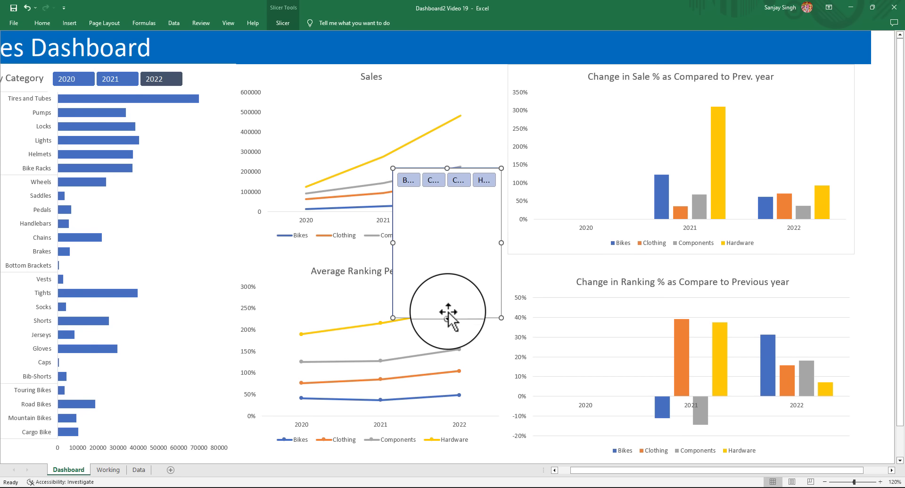
left_click_drag(448, 317, 687, 180)
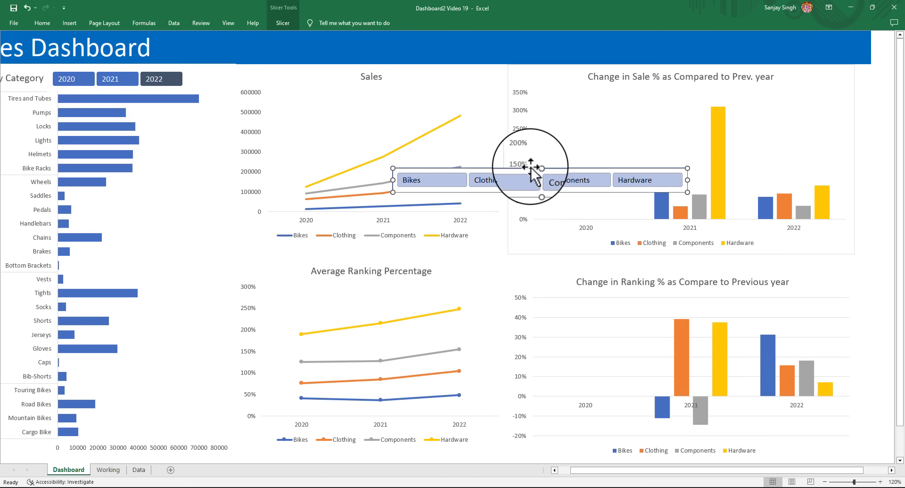
left_click_drag(532, 167, 396, 36)
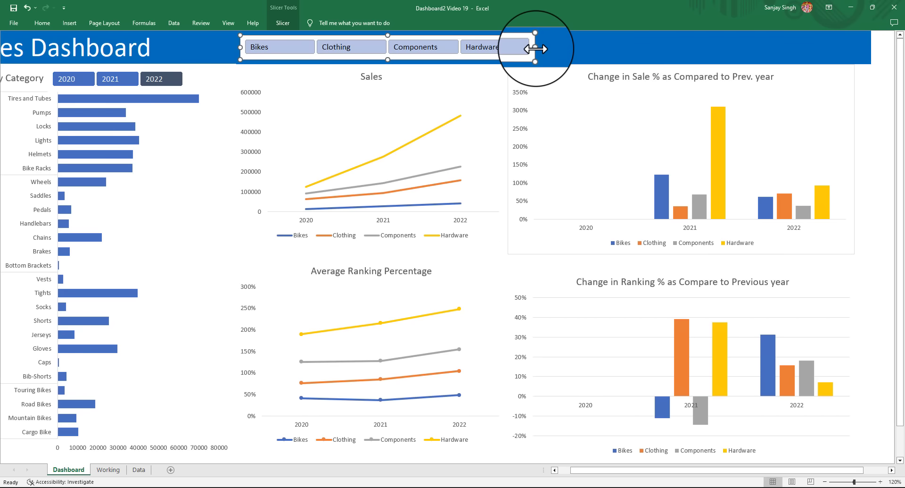
left_click_drag(535, 49, 562, 47)
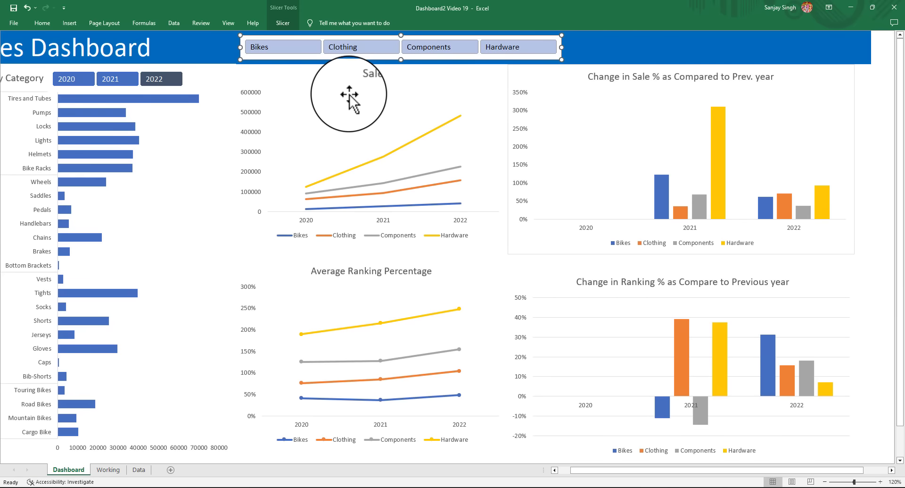
Test the Category slicer by filtering to Bikes, Clothing, Components and Hardware in turn, checking which charts respond
left_click(286, 51)
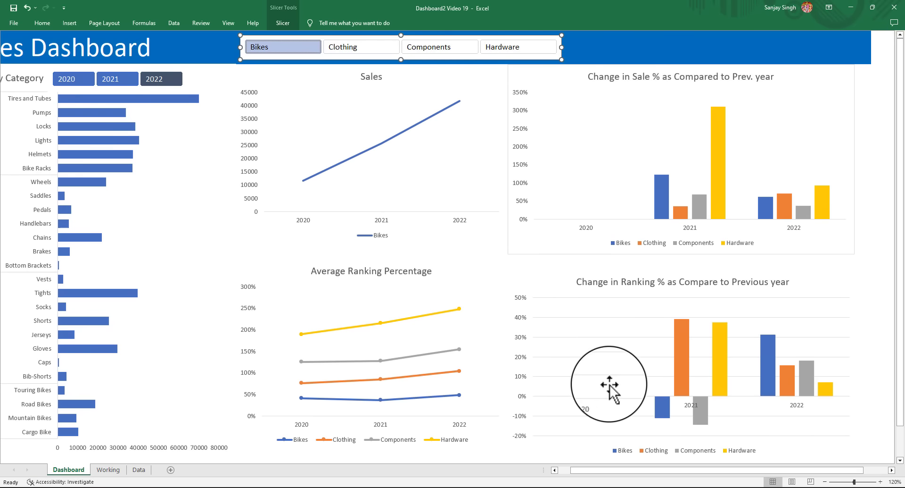
left_click(346, 48)
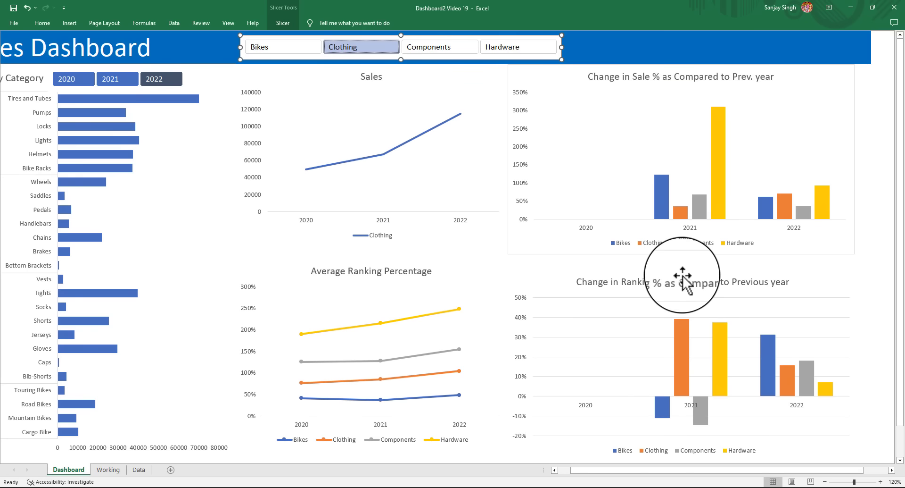
left_click(437, 55)
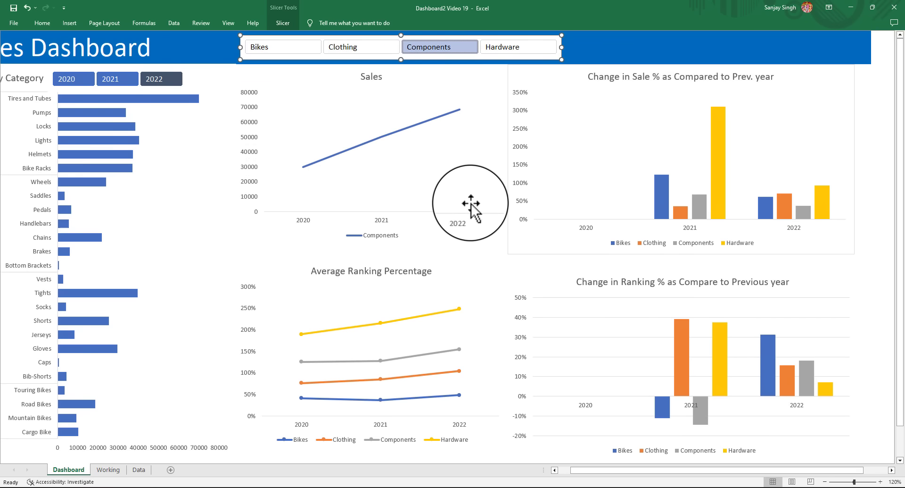
left_click(513, 50)
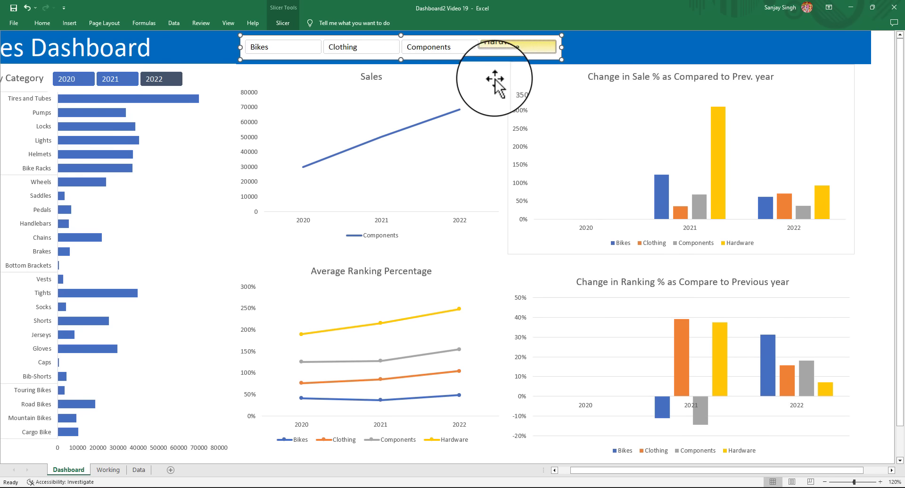
Connect PivotTable4, PivotTable5 and PivotTable6 to the Category slicer alongside PivotTable3, leaving PivotTable1 unconnected
right_click(557, 58)
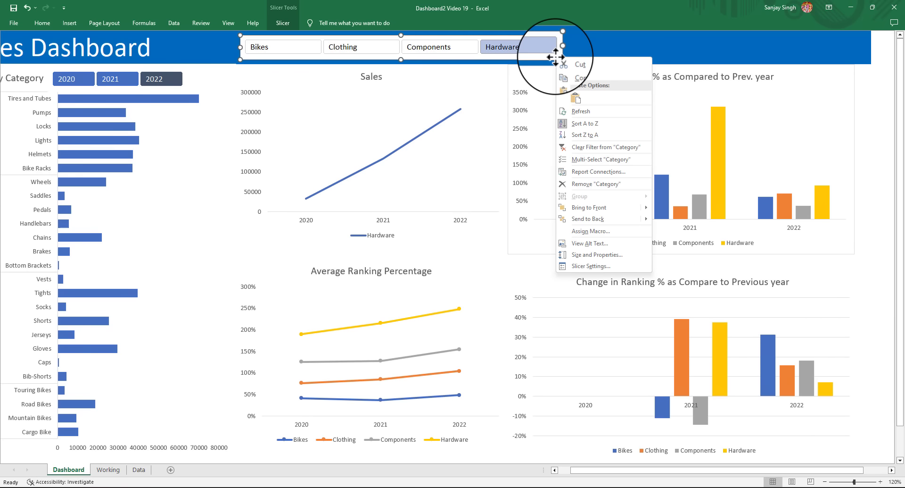
left_click(600, 171)
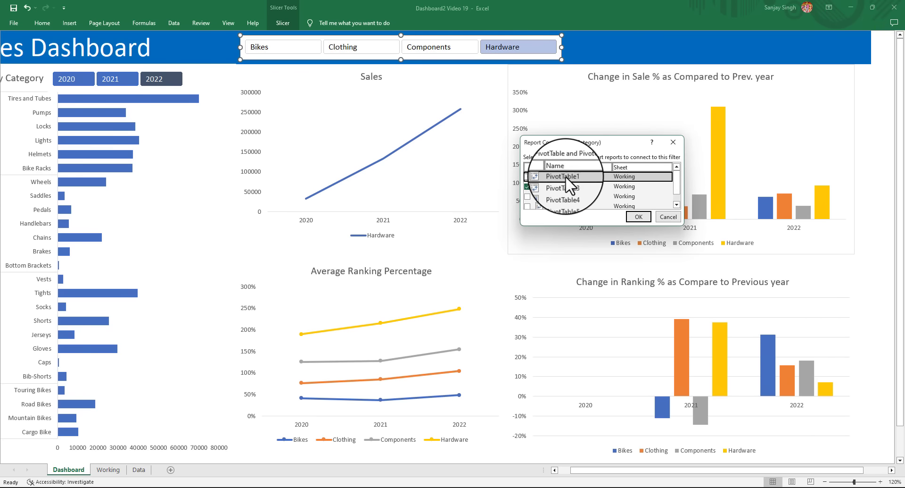
left_click(527, 194)
left_click(527, 206)
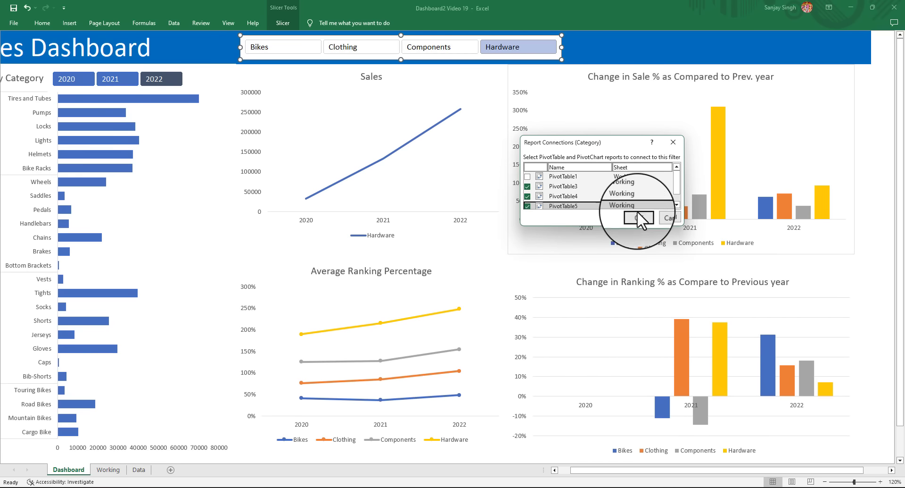
left_click(676, 205)
left_click(527, 204)
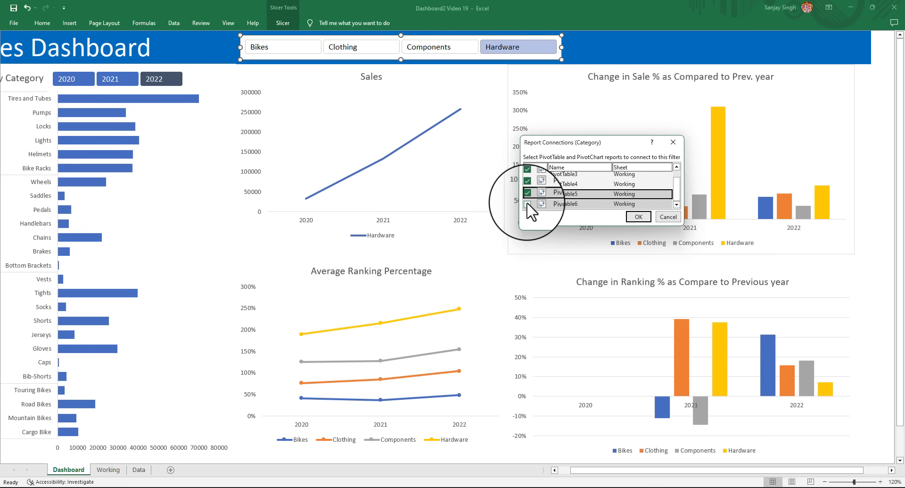
left_click(636, 218)
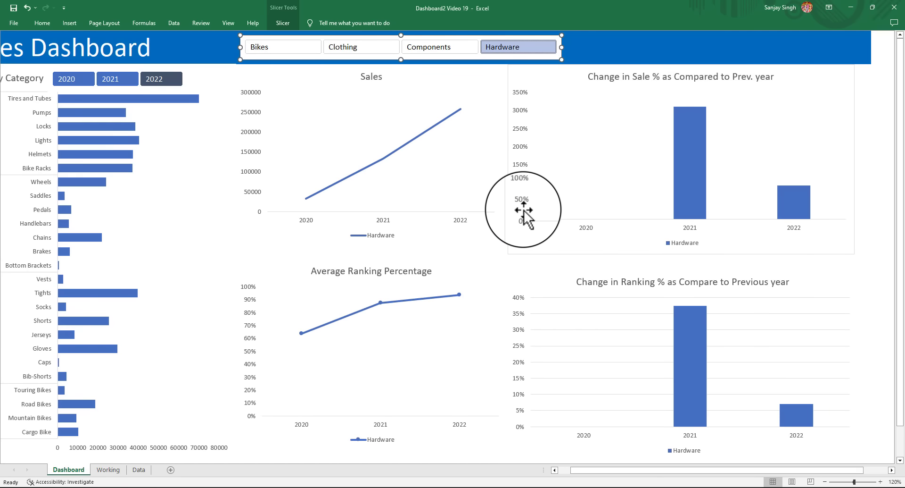
Check the four connected charts by filtering to Bikes, Clothing, Components and Hardware in turn, then reselect all four categories
left_click(279, 51)
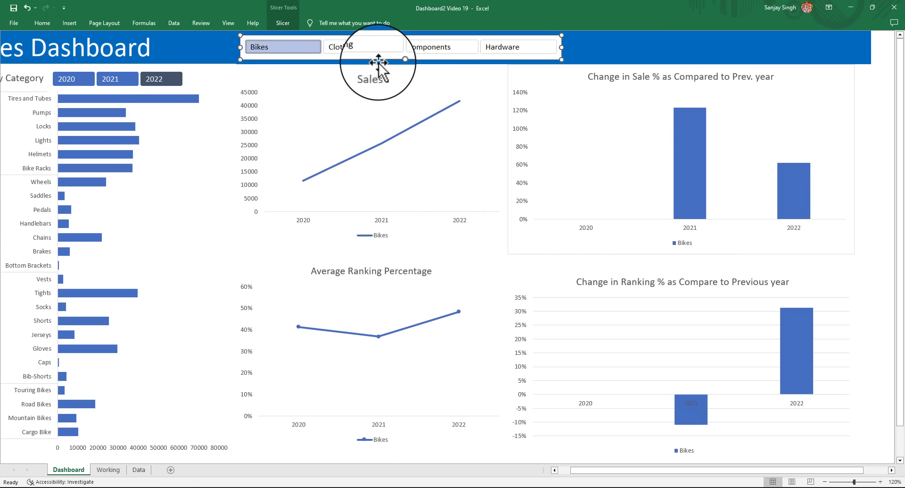
left_click(366, 53)
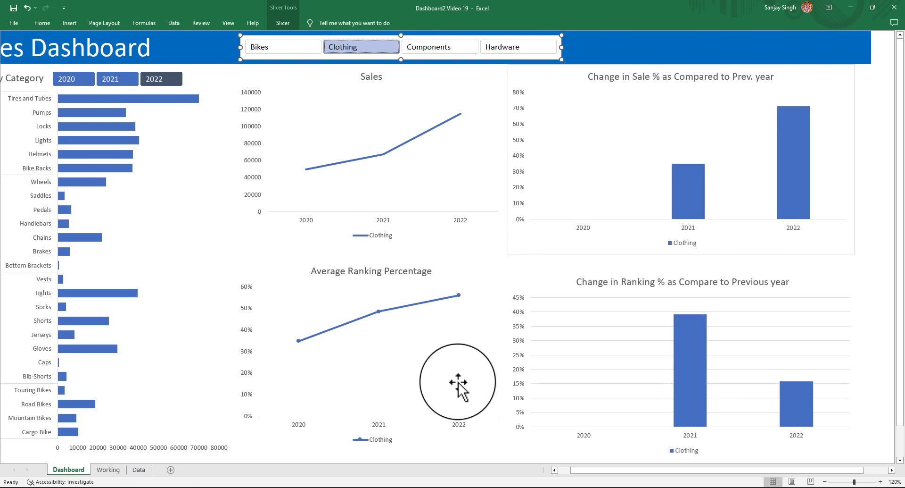
left_click(442, 48)
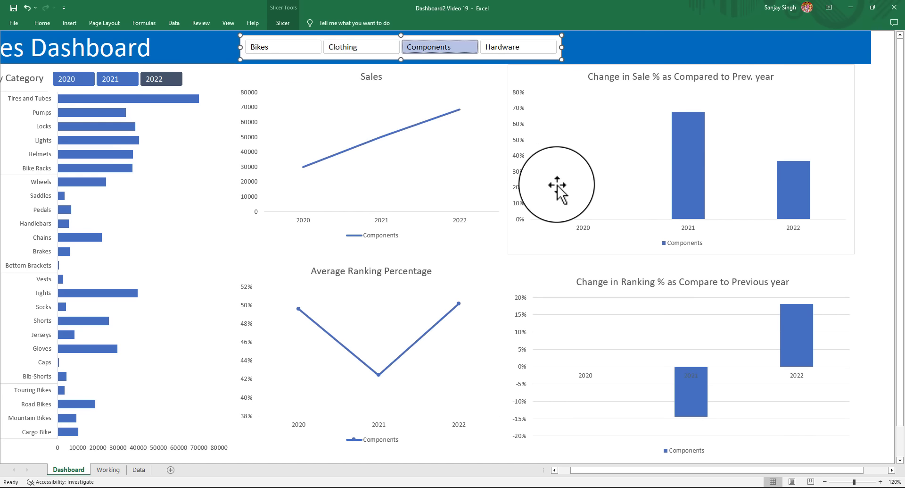
left_click(504, 51)
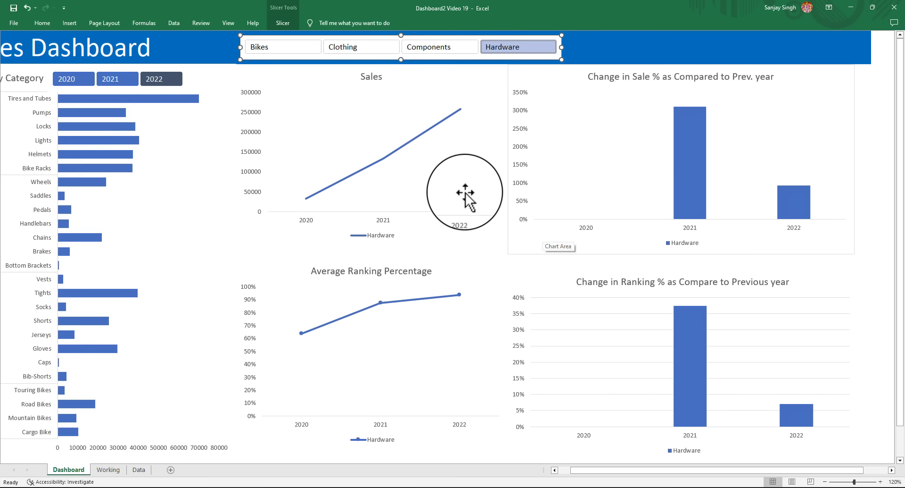
left_click_drag(435, 49, 289, 50)
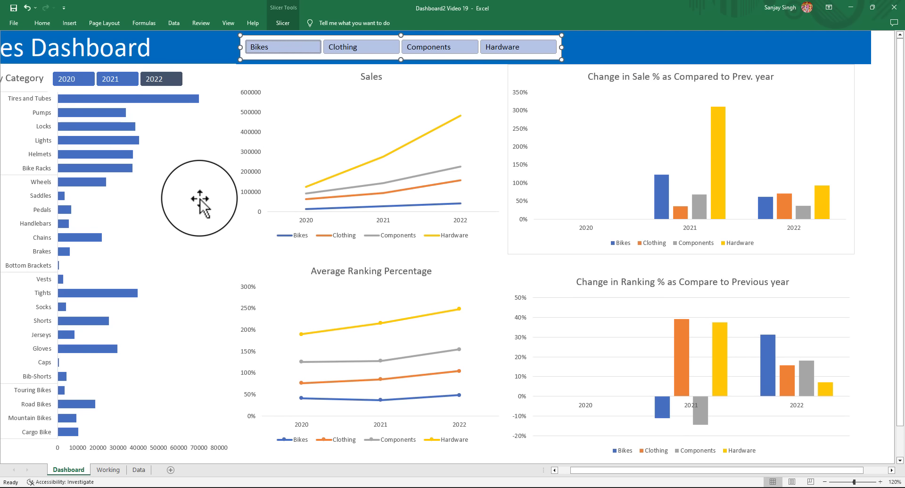
Create a copy of the Dashboard sheet in front of the original, rename it Dashboard 1, and compare it with the original
right_click(66, 470)
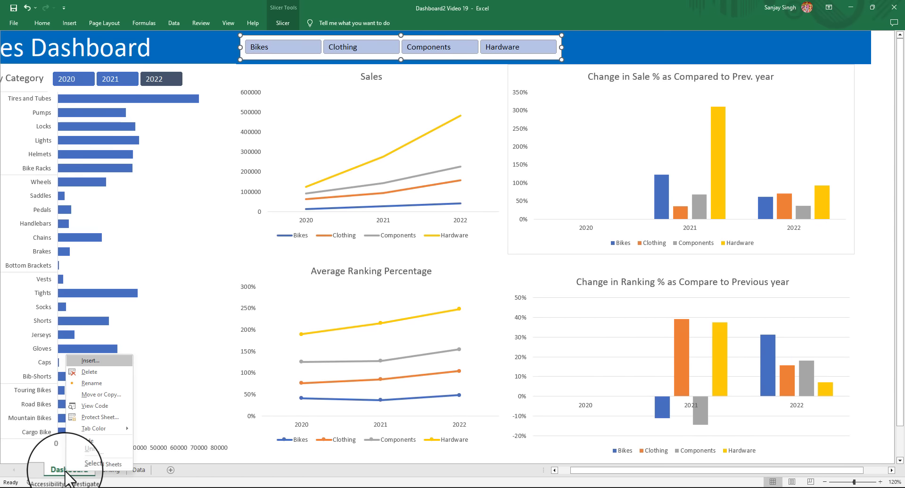
left_click(103, 394)
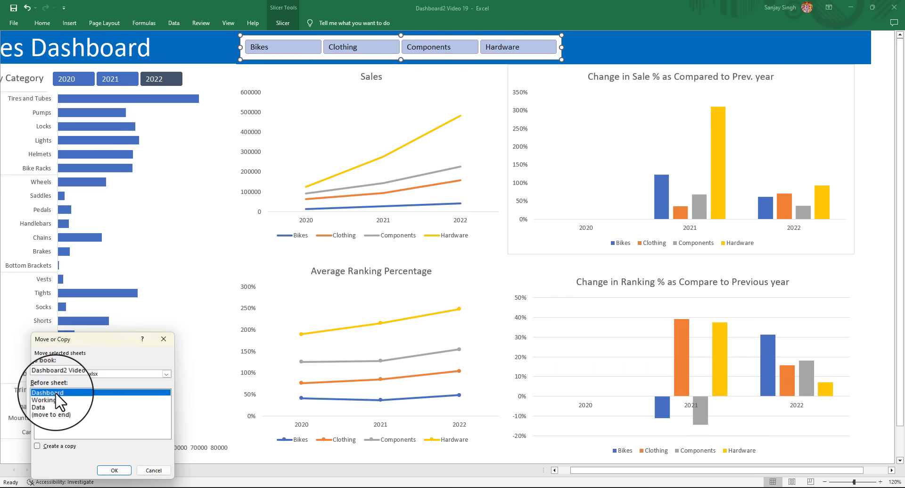
left_click(32, 444)
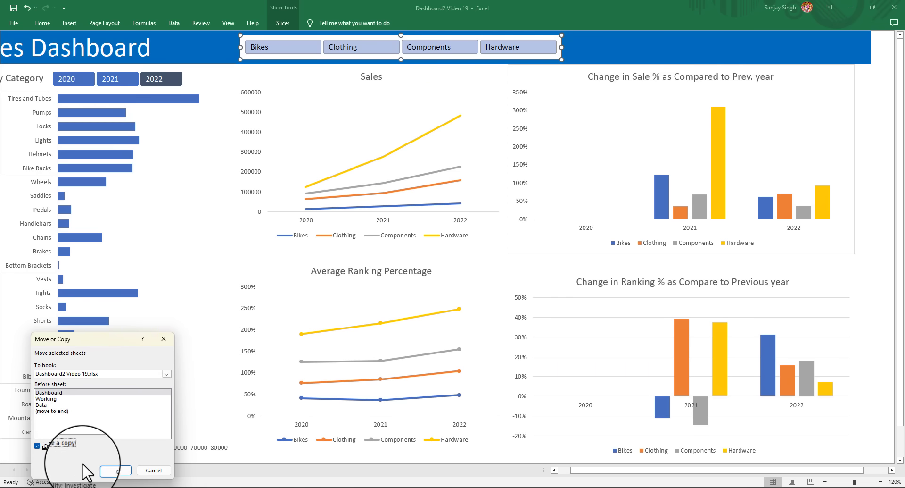
left_click(114, 469)
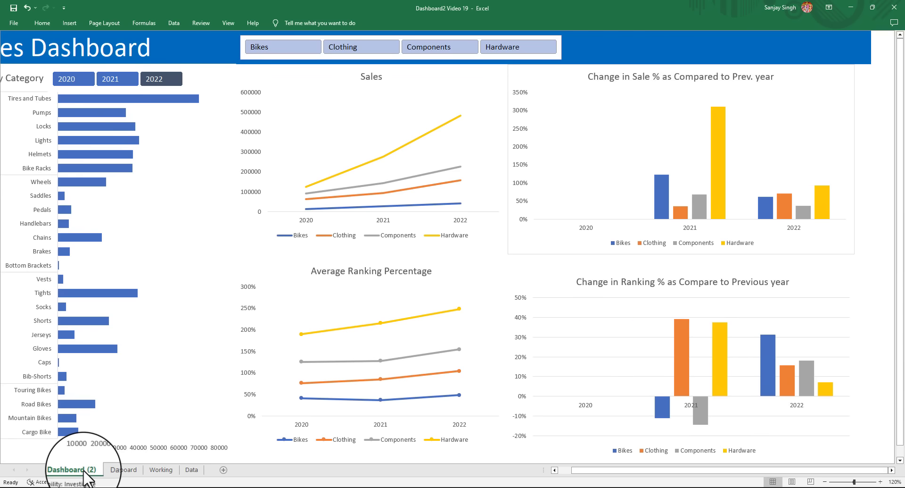
right_click(81, 470)
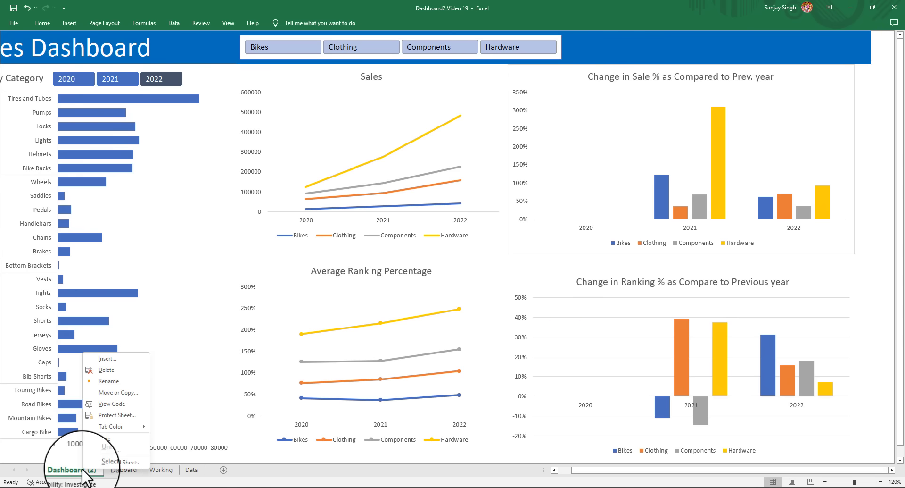
left_click(109, 381)
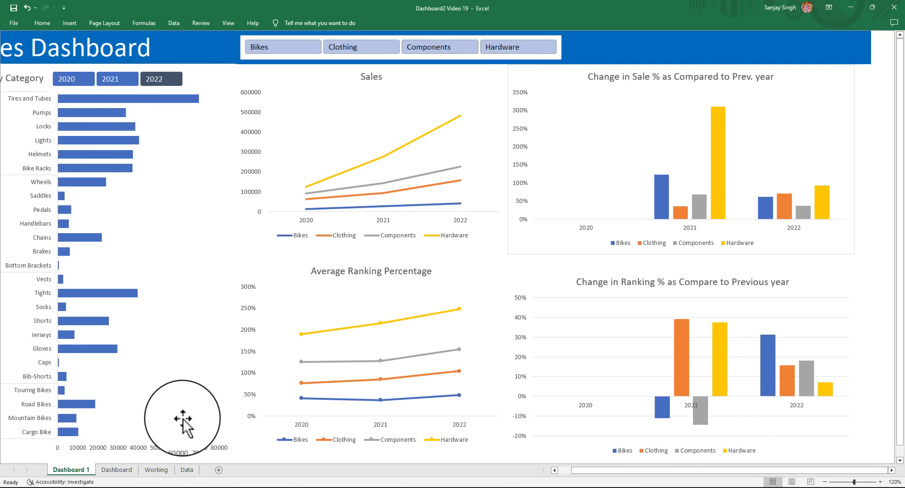
left_click(118, 470)
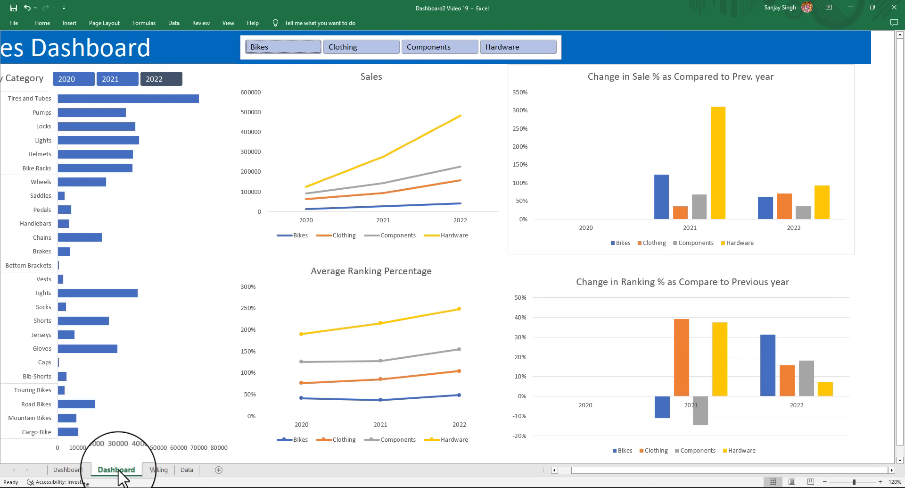
left_click(70, 470)
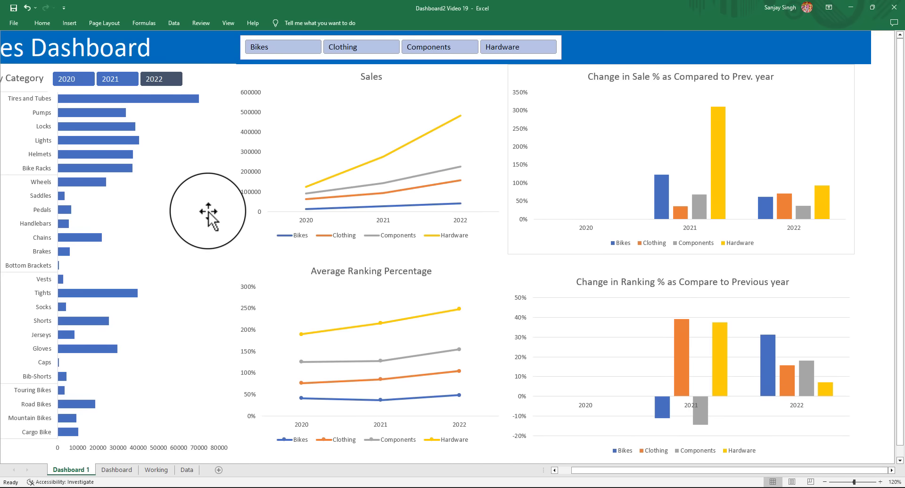
Apply the dark-background chart style to the product category bar chart on the Dashboard 1 sheet
left_click(171, 168)
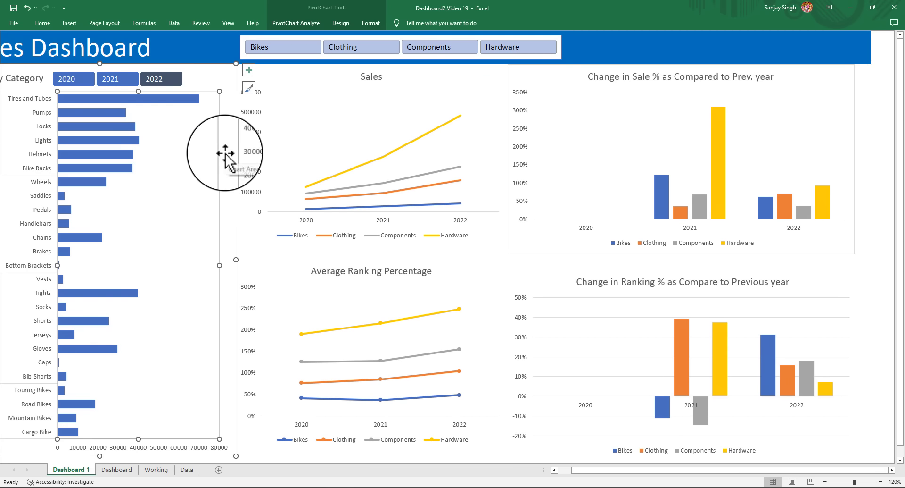
left_click(337, 23)
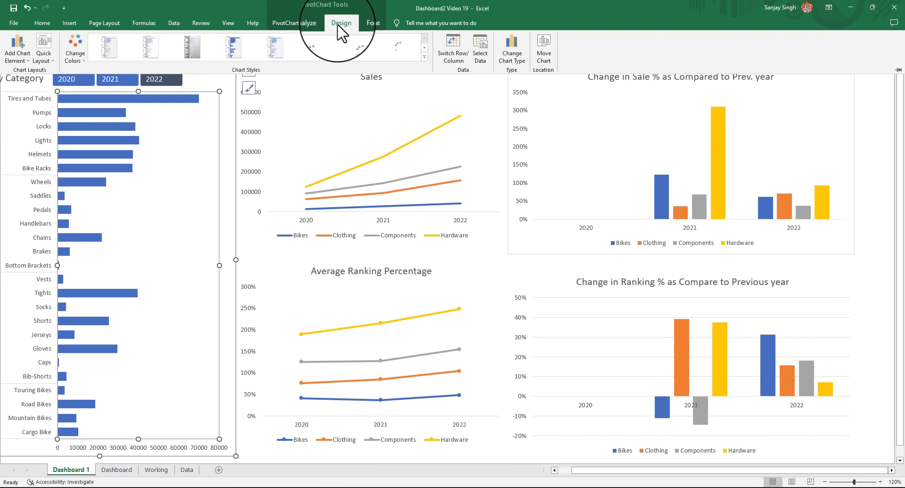
left_click(356, 50)
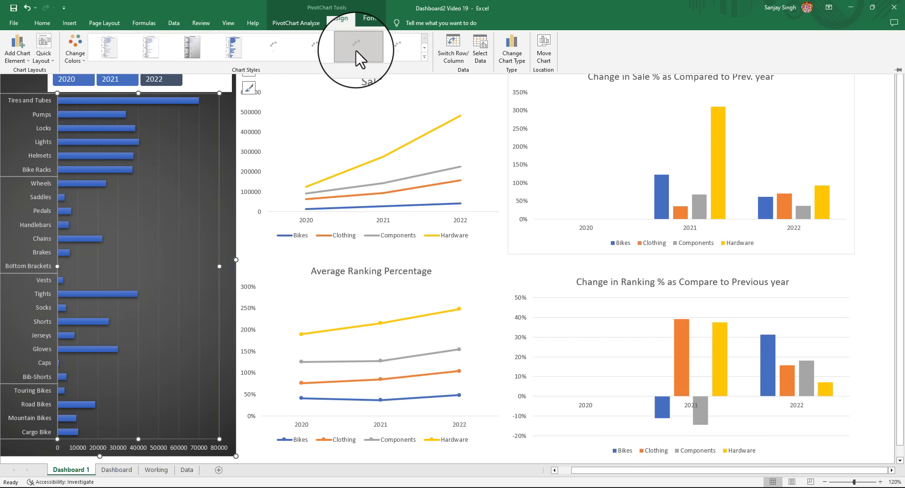
Apply the matching dark-background chart style to the Sales line chart
left_click(373, 134)
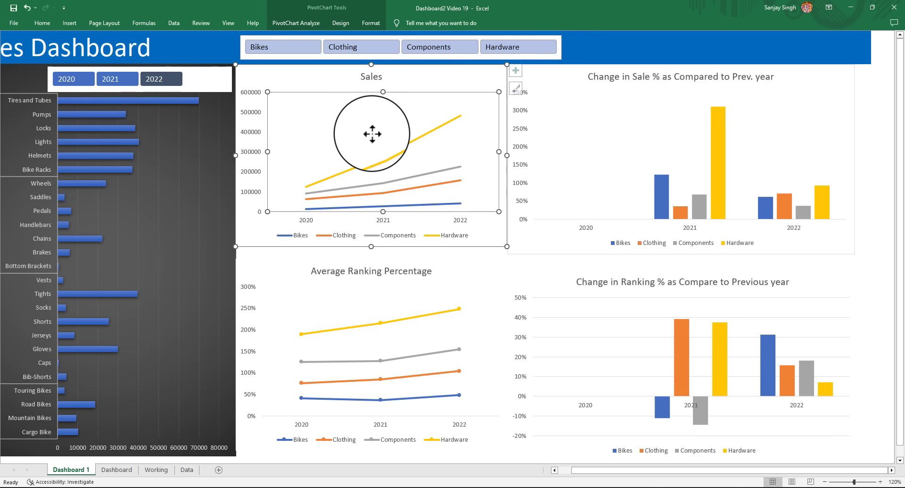
left_click(345, 22)
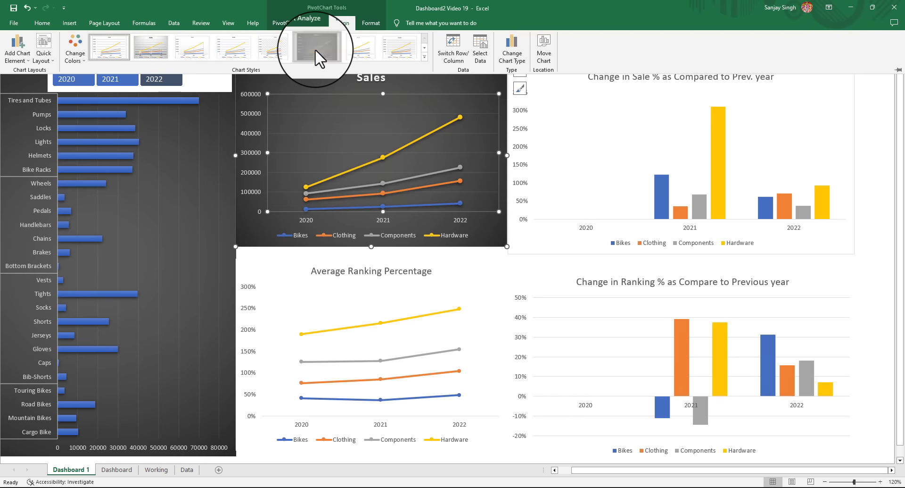
left_click(315, 49)
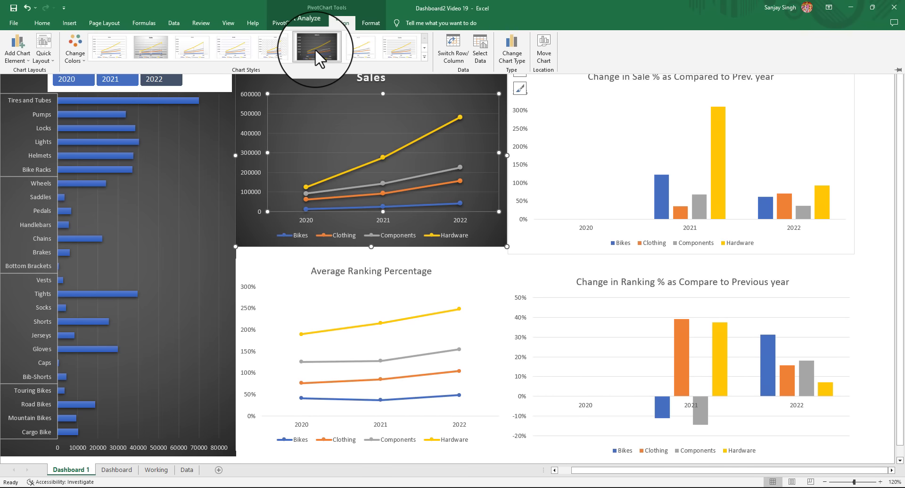
Apply the matching dark-background chart style to the Average Ranking Percentage line chart
left_click(347, 307)
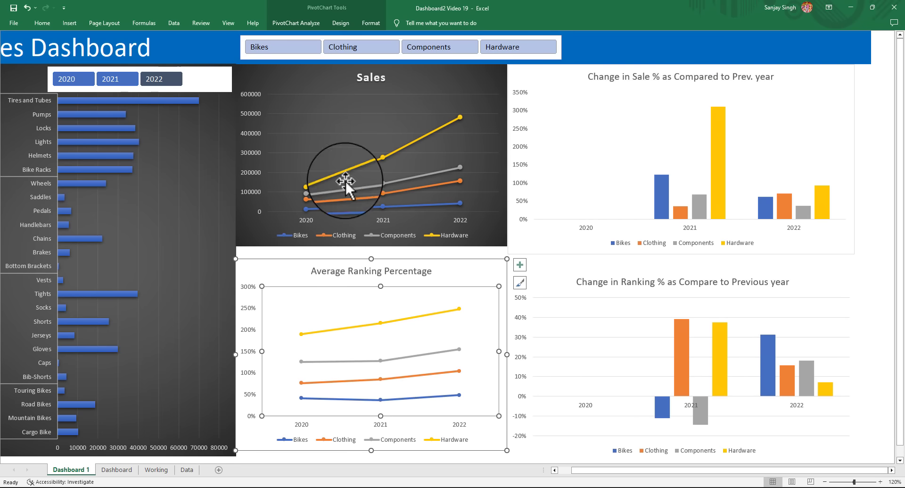
left_click(341, 22)
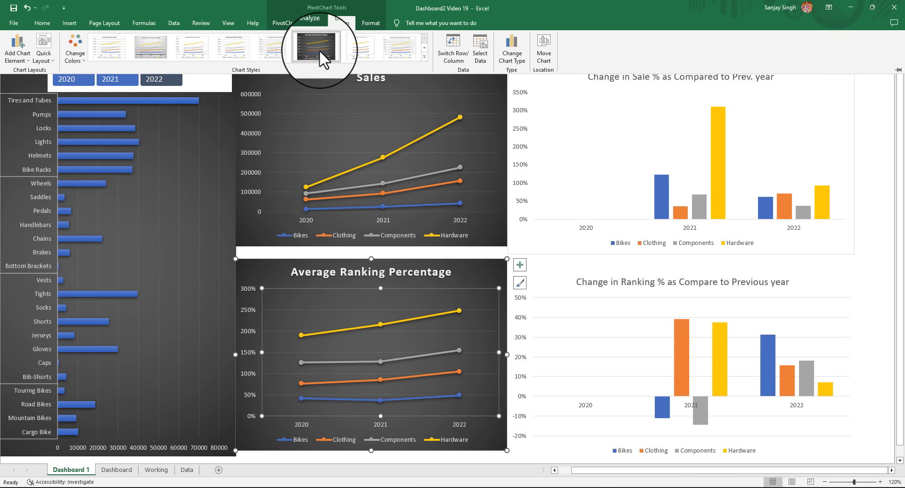
left_click(319, 50)
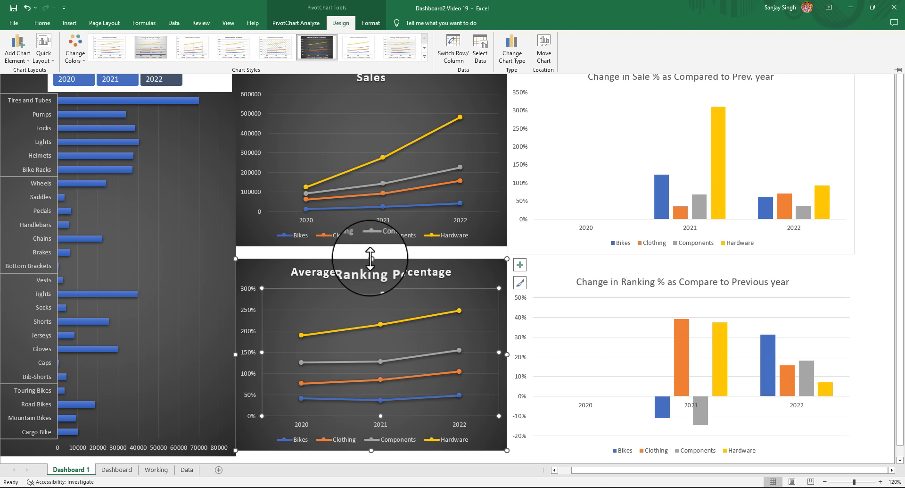
Apply the dark-background chart style to the Change in Sale % column chart
left_click(574, 162)
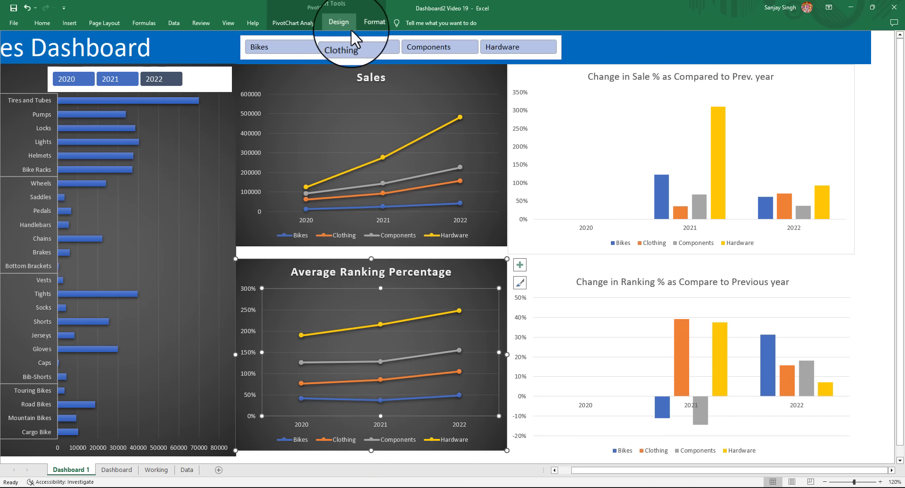
left_click(340, 23)
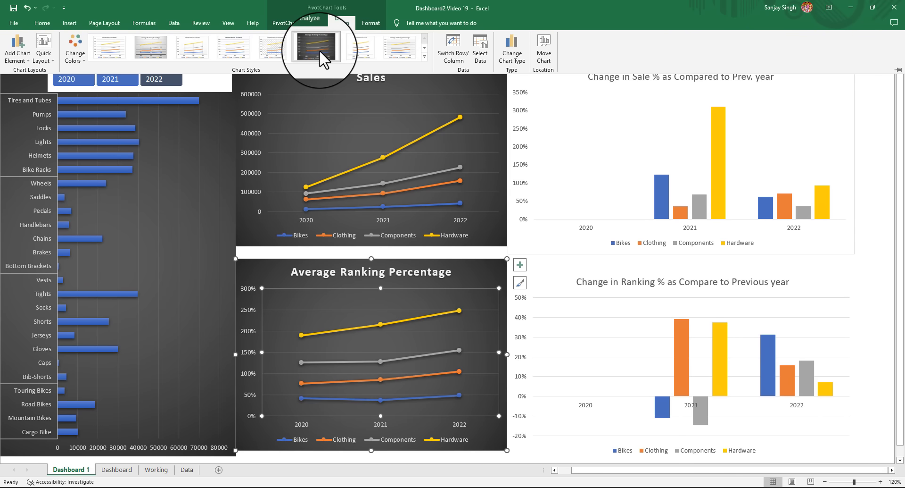
left_click(626, 157)
left_click(607, 132)
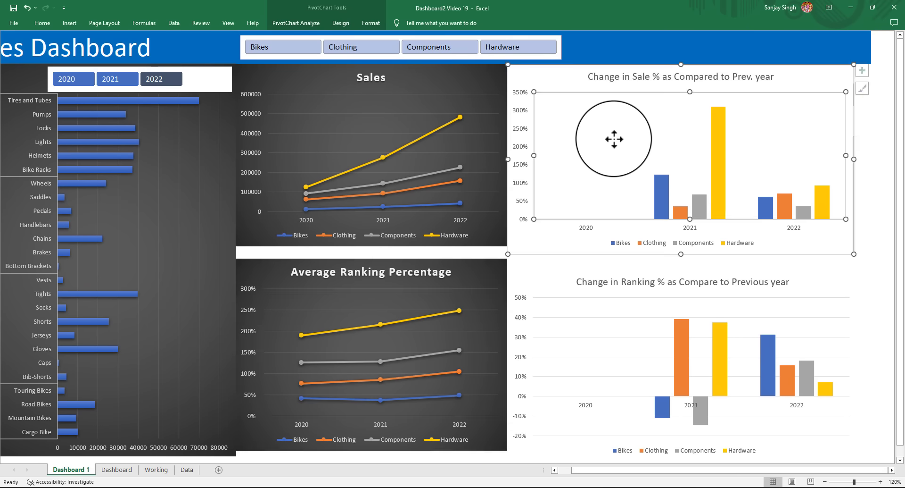
left_click(337, 24)
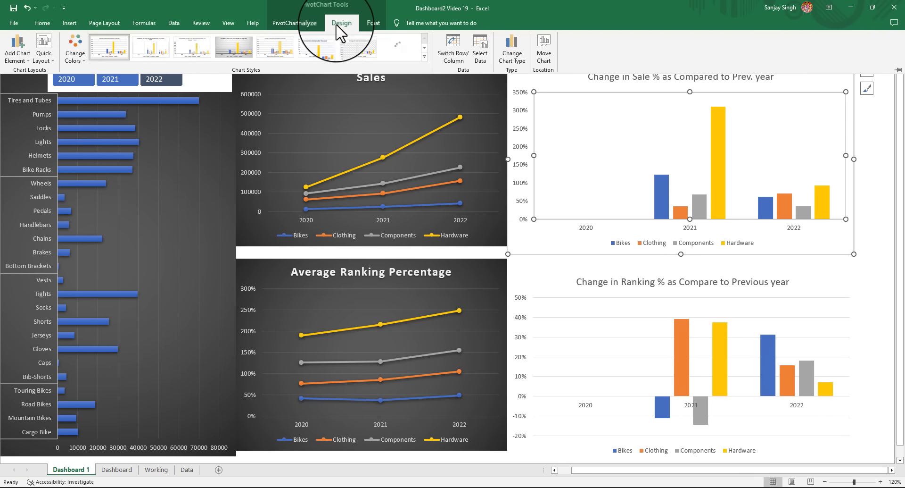
left_click(386, 45)
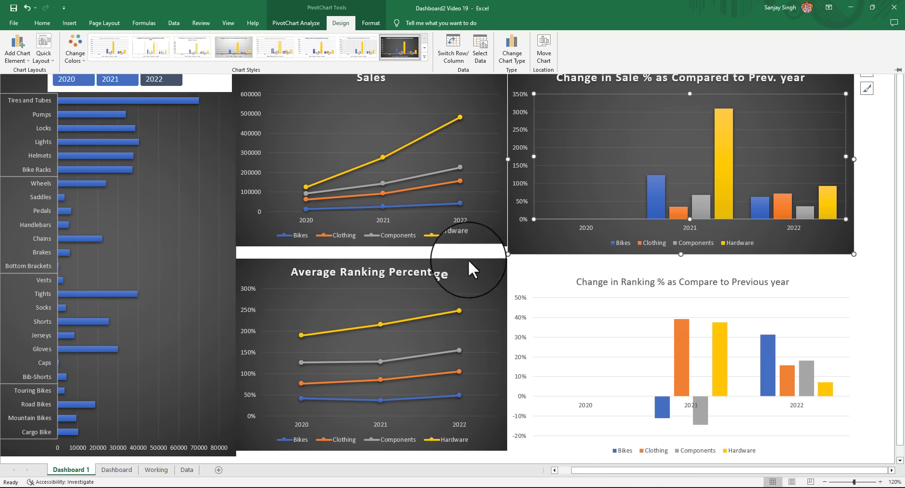
Apply the same dark-background chart style to the Change in Ranking % column chart
left_click(613, 324)
left_click(613, 325)
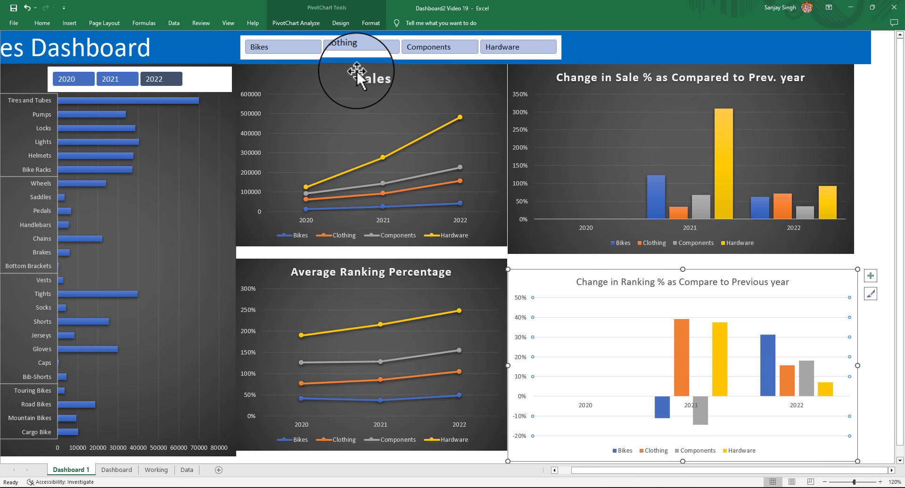
left_click(336, 24)
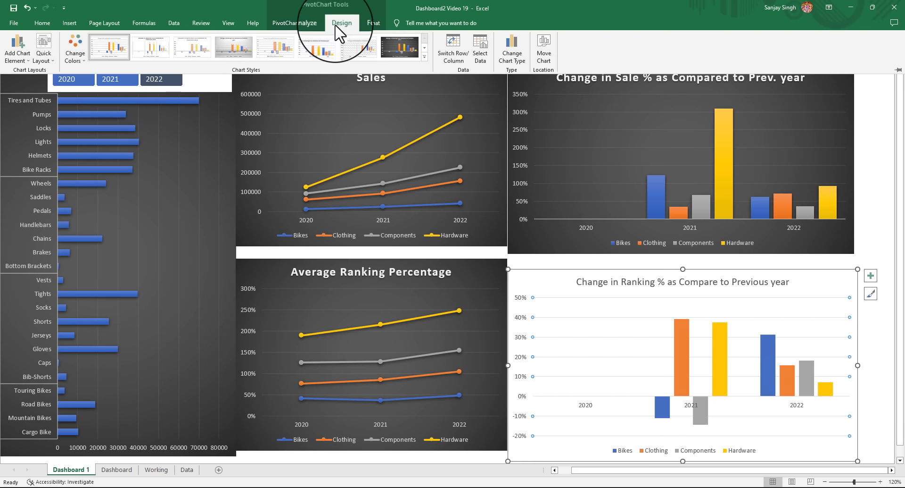
left_click(398, 49)
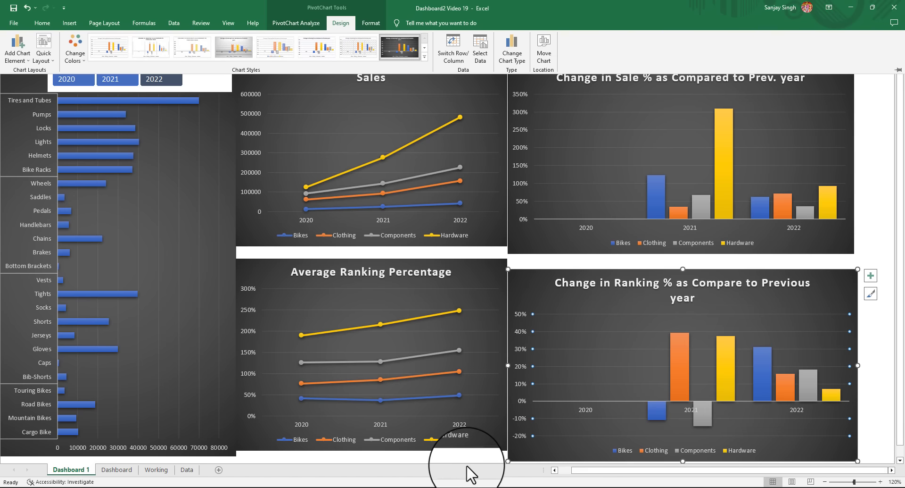
Extend the Sales chart's lower edge down to meet the top of the Average Ranking Percentage chart
left_click(395, 295)
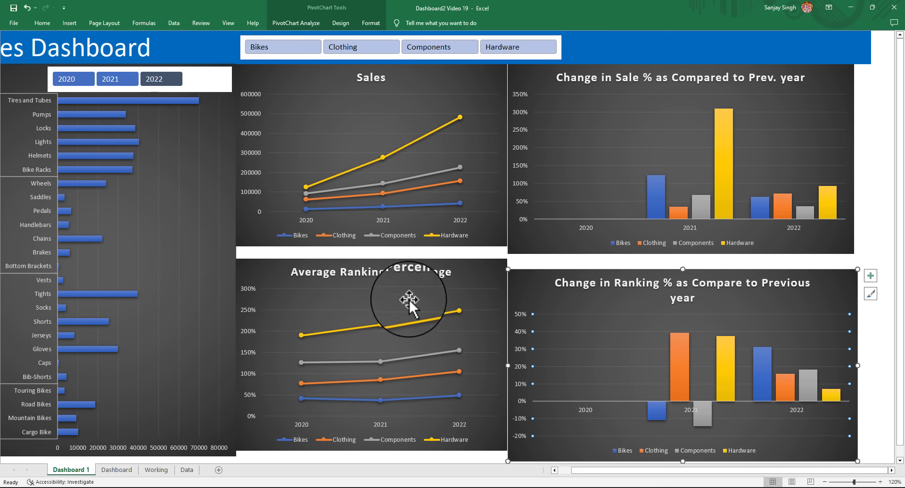
left_click(377, 226)
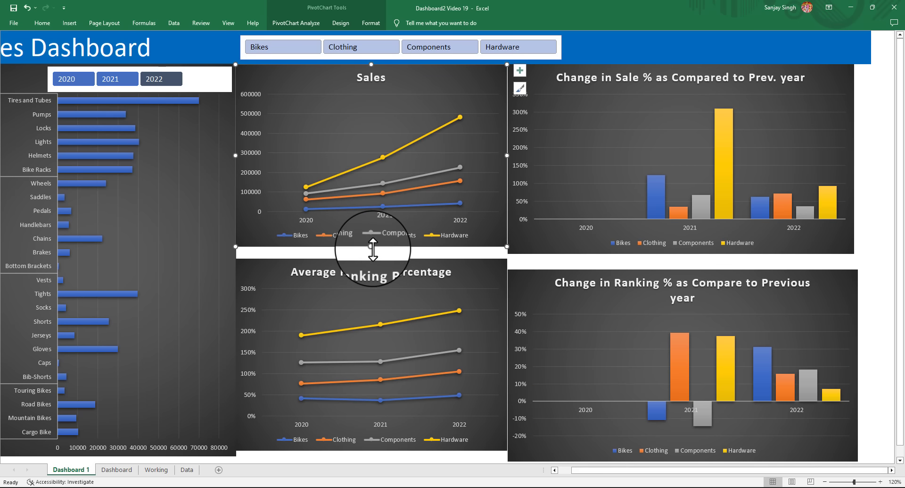
left_click_drag(372, 247, 376, 259)
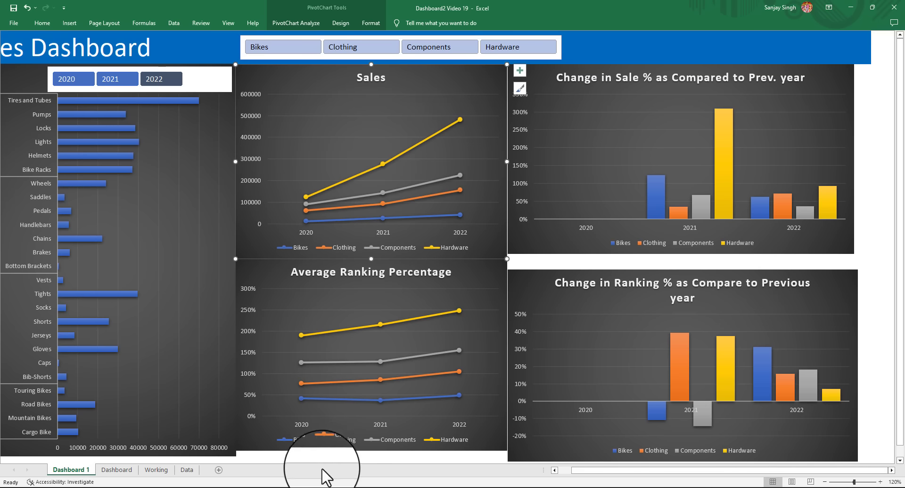
Extend the Average Ranking Percentage chart's lower edge to line up with the bottom of the product category bar chart
left_click(325, 438)
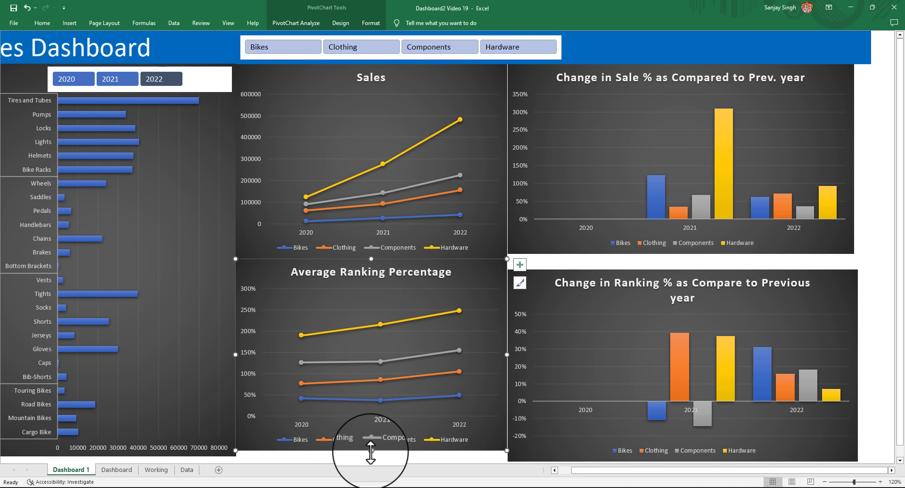
left_click_drag(371, 452, 370, 382)
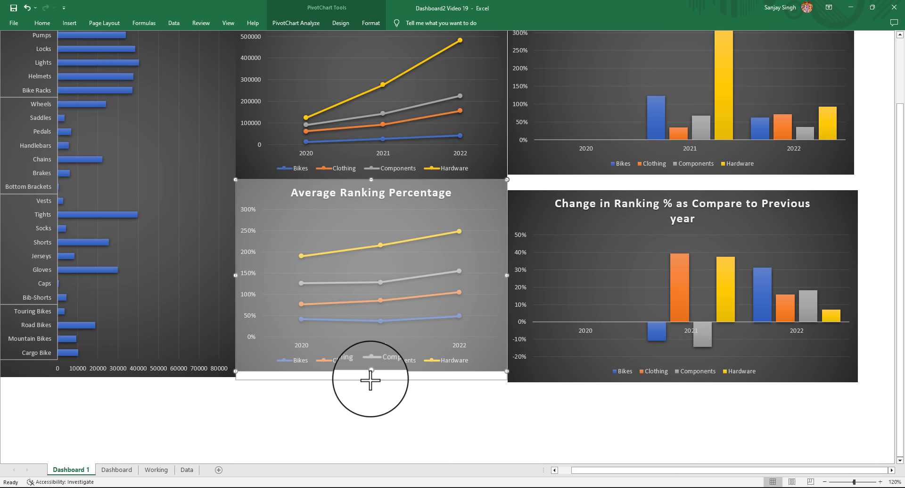
left_click_drag(370, 380, 371, 377)
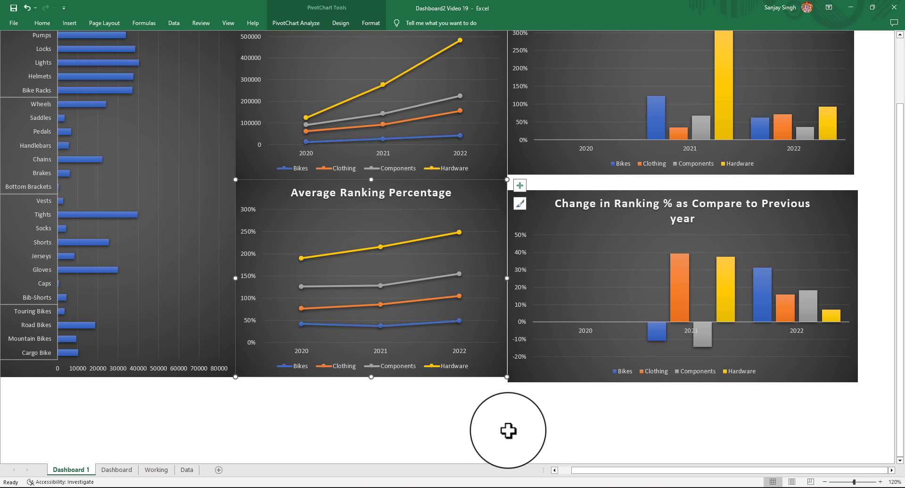
left_click(575, 325)
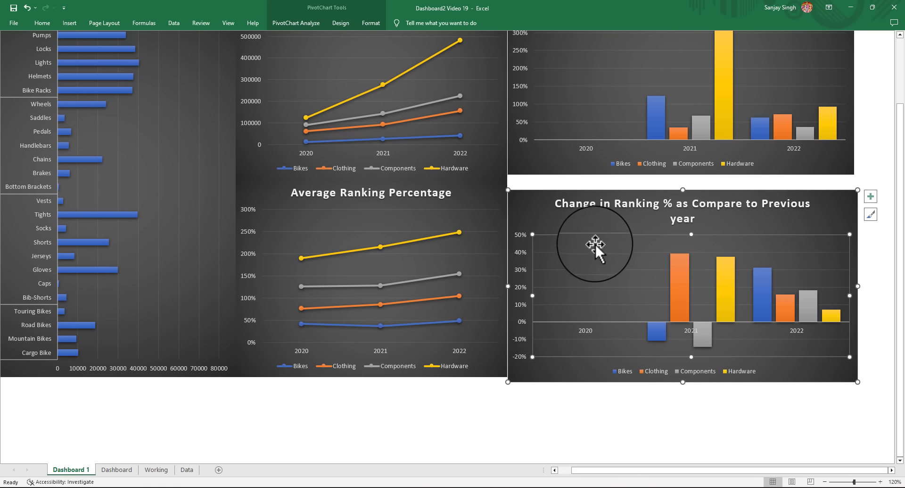
left_click(589, 200)
left_click_drag(589, 193, 590, 191)
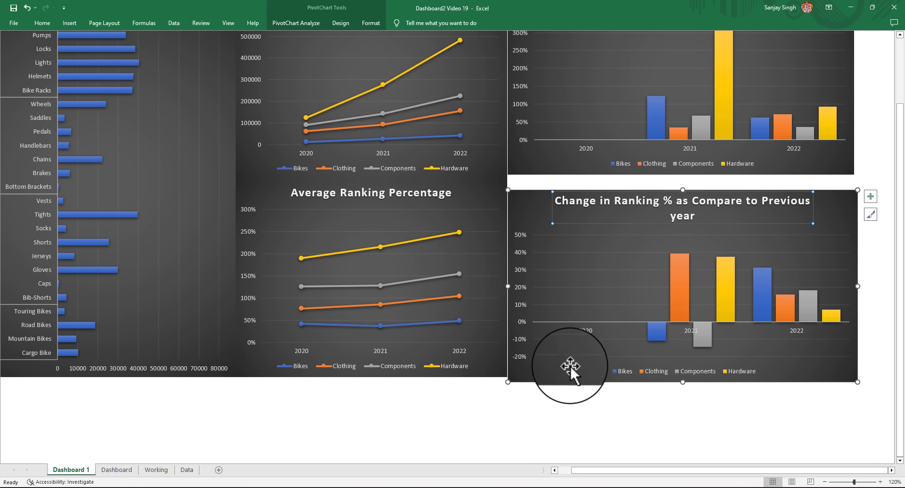
key("ctrl+z")
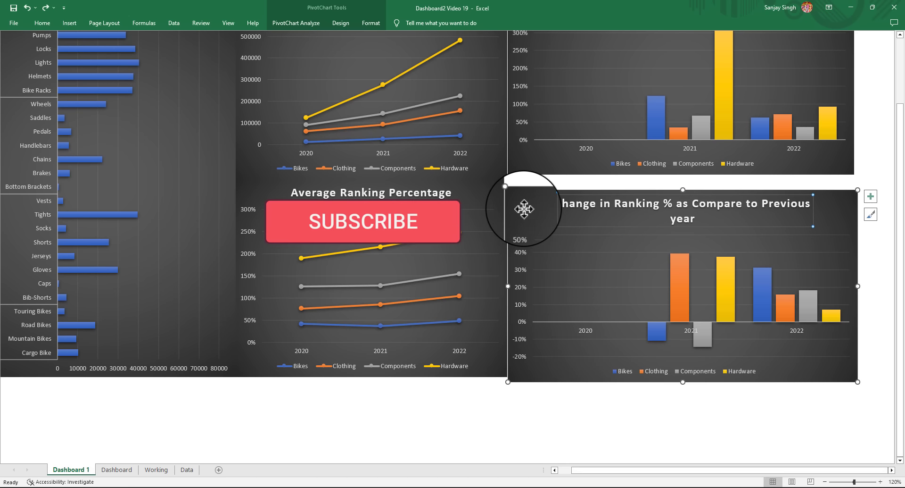
Nudge the Change in Ranking % chart up until its bottom lines up with the Average Ranking Percentage chart
left_click(525, 208)
key("Up")
key("Up")
key("Up")
key("Up")
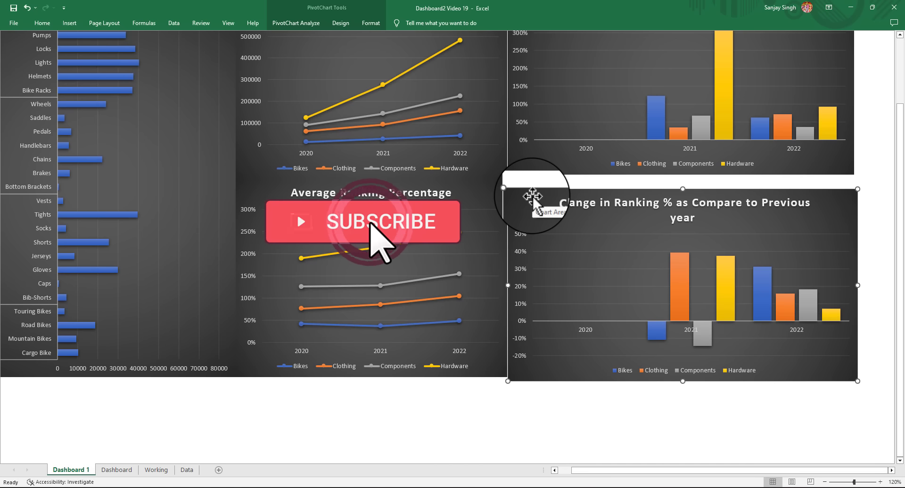
key("Up")
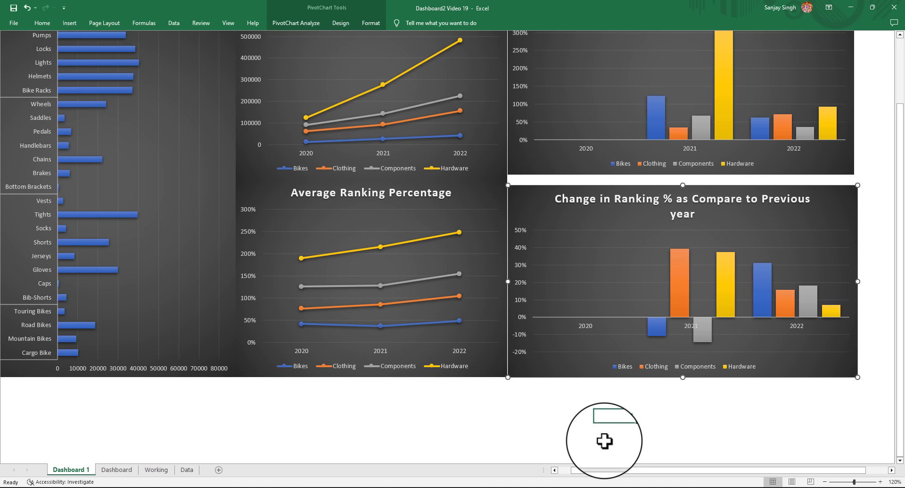
Extend the Change in Ranking % chart's upper edge to meet the bottom of the Change in Sale % chart
left_click(598, 442)
left_click(575, 154)
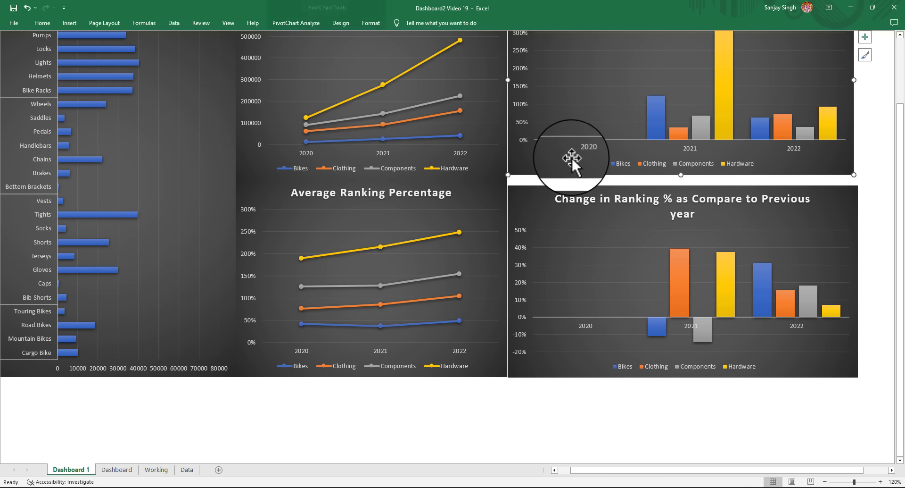
left_click(674, 198)
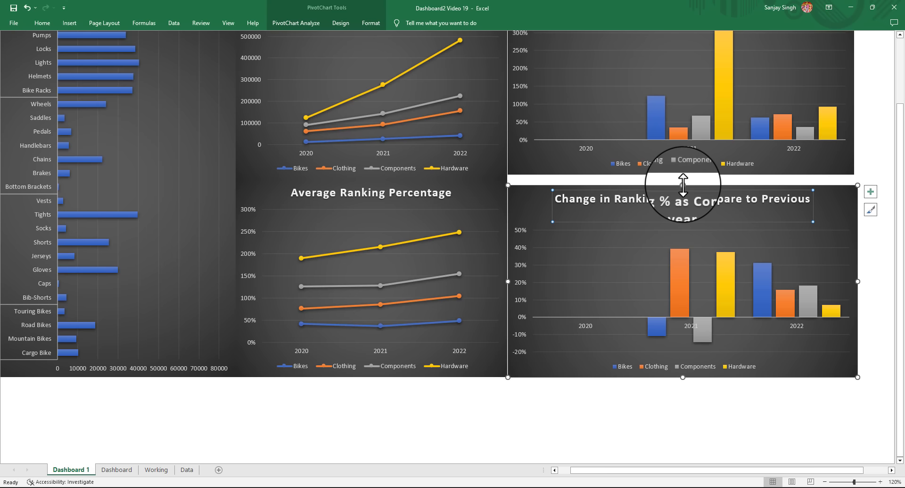
left_click_drag(683, 184, 685, 176)
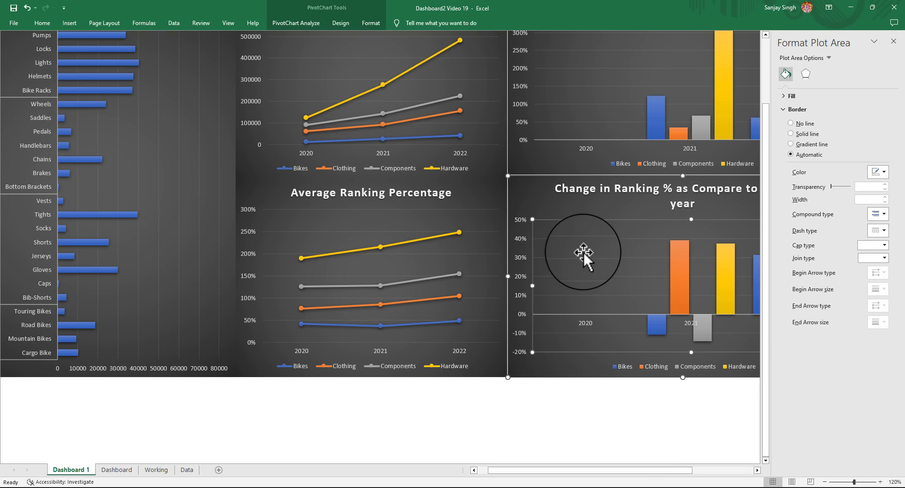
Set the plot area border to No line on the Change in Ranking % and Change in Sale % charts, and close the formatting options
left_click(791, 123)
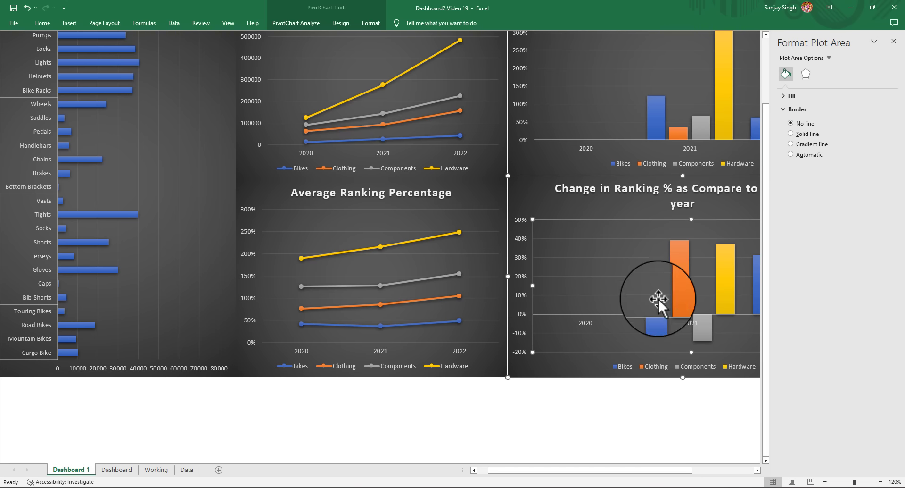
left_click(646, 420)
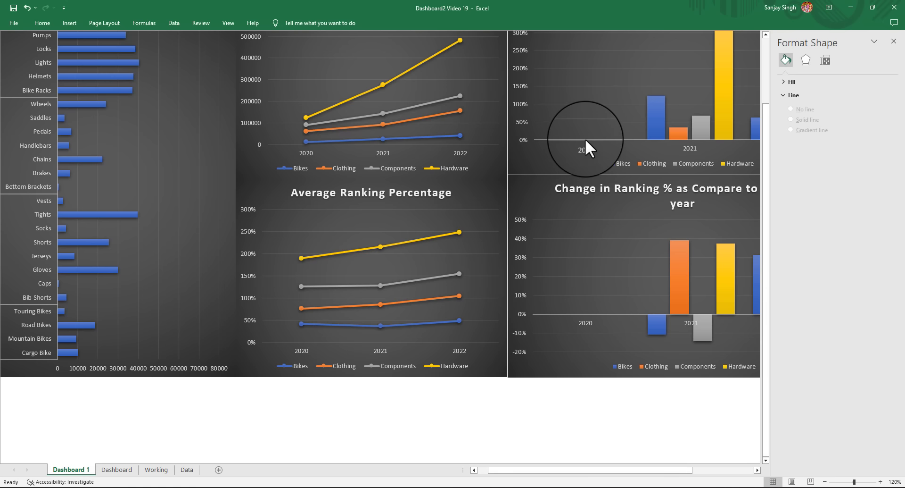
left_click(585, 139)
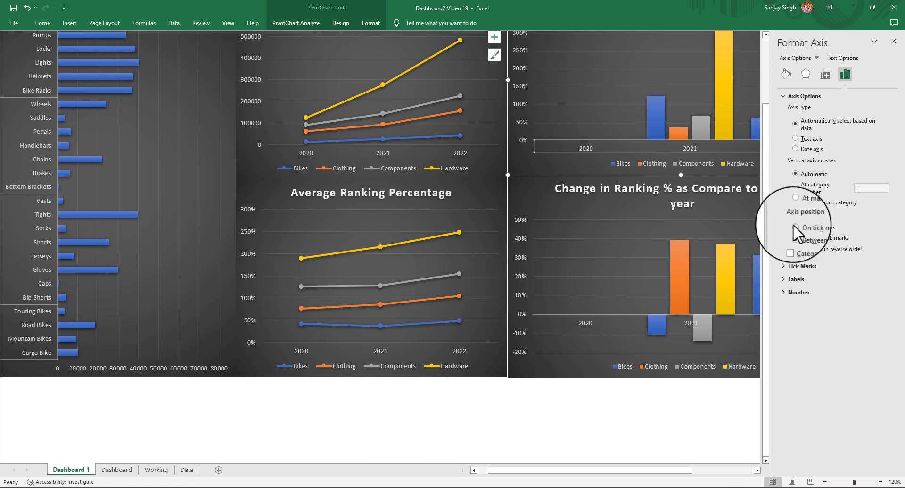
left_click(786, 75)
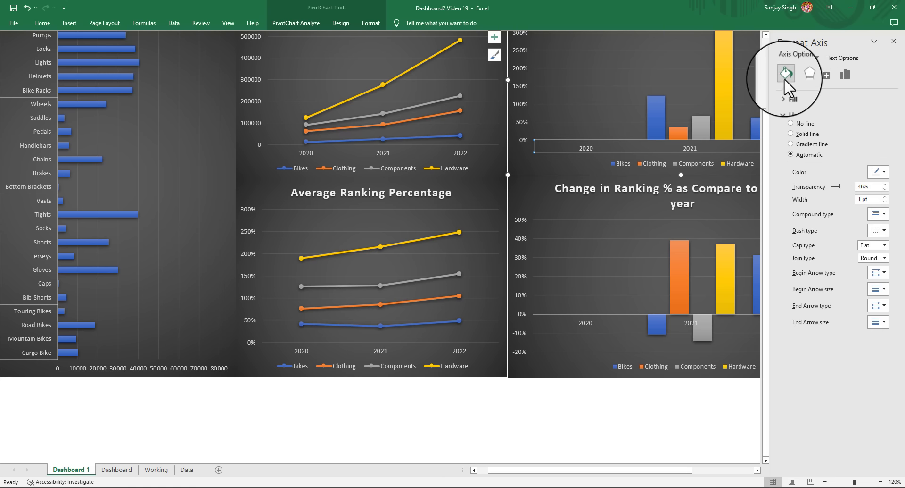
left_click(783, 110)
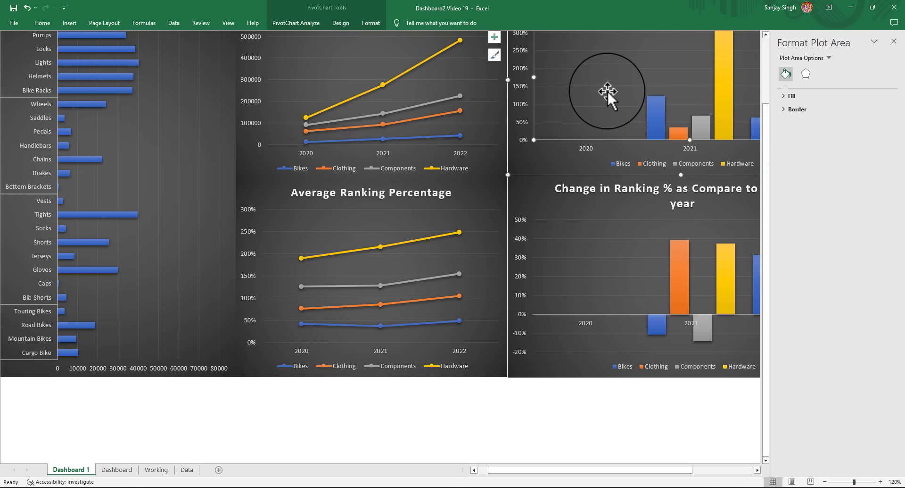
left_click(821, 109)
left_click(788, 111)
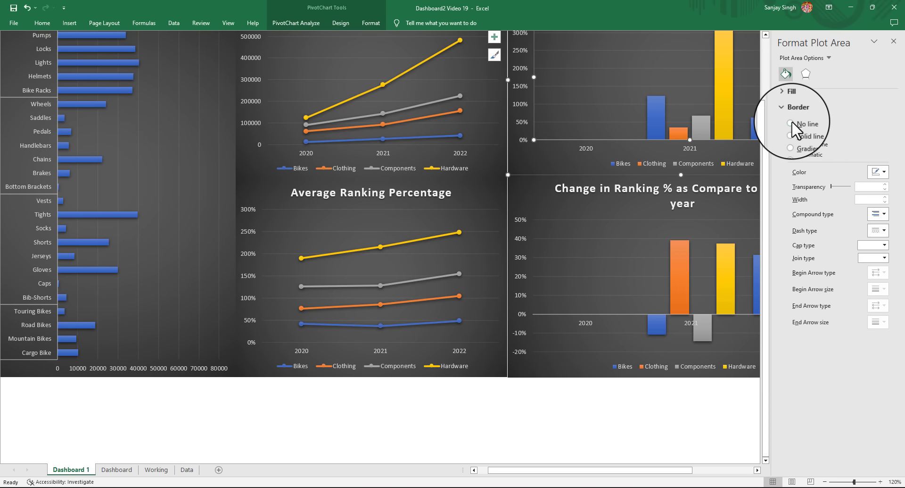
left_click(791, 124)
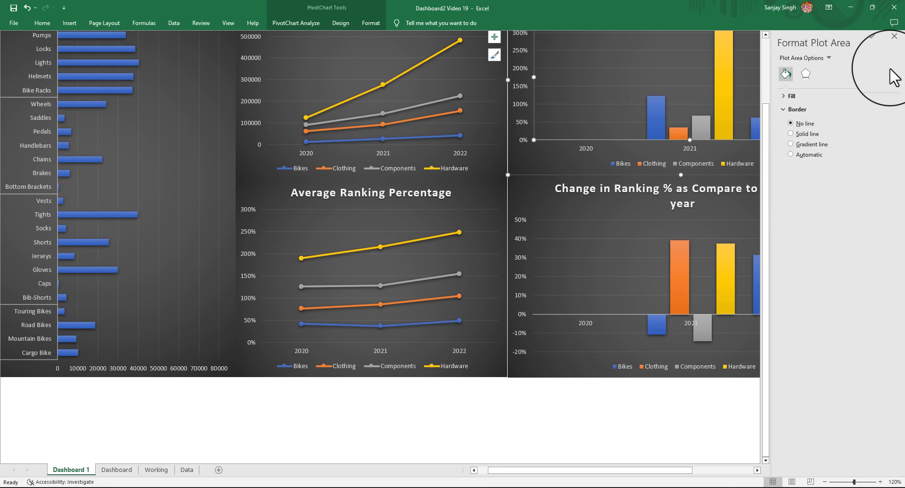
left_click(893, 41)
Adjust the left edges of the Change in Sale % and Change in Ranking % charts to close the gap beside the line charts
scroll(737, 241, "up", 2)
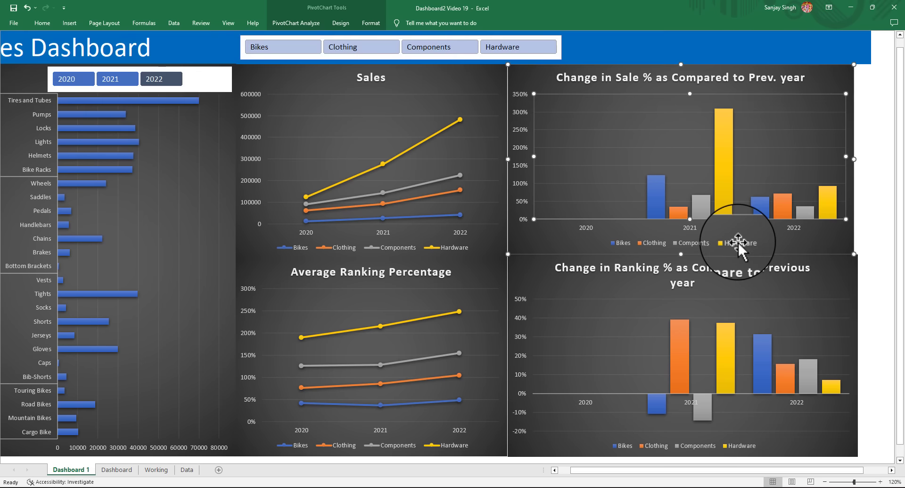
left_click(618, 183)
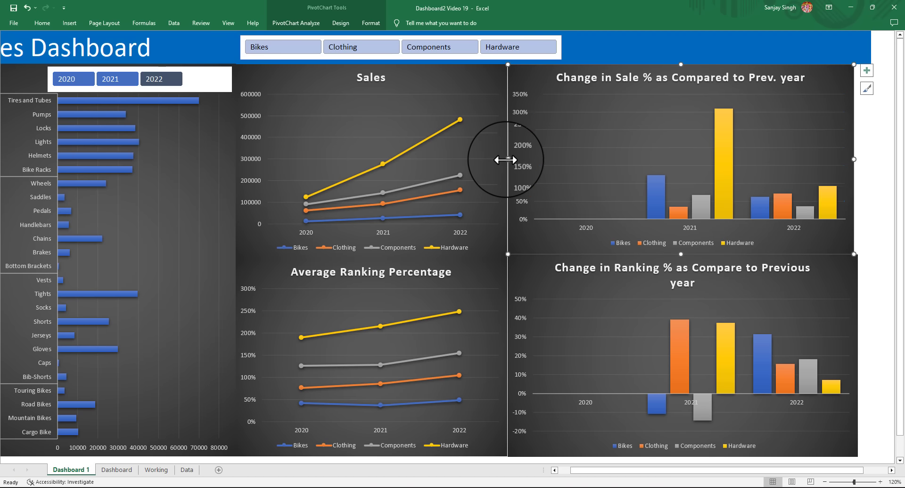
left_click_drag(505, 161, 508, 161)
left_click(513, 341)
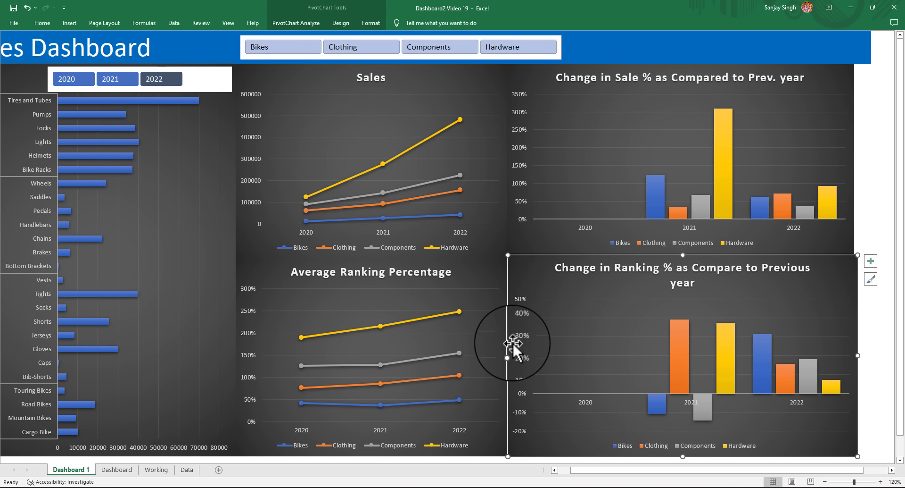
left_click_drag(507, 356, 506, 358)
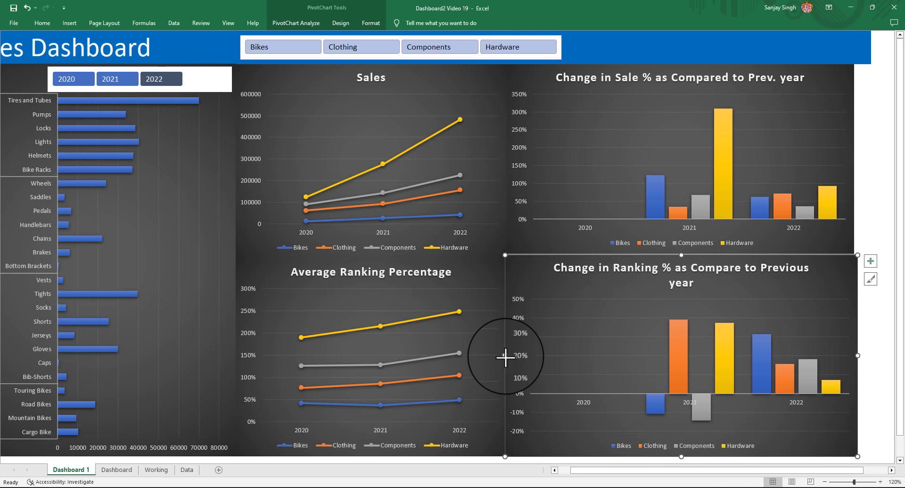
left_click(488, 199)
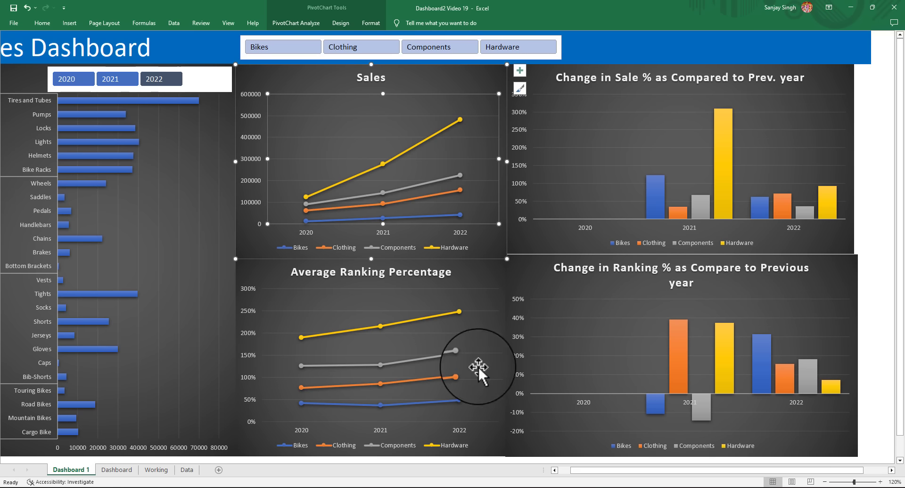
Close the gap above the Change in Ranking % chart and align its right edge with that of the Change in Sale % chart
left_click(849, 262)
left_click_drag(857, 256, 857, 254)
left_click(851, 204)
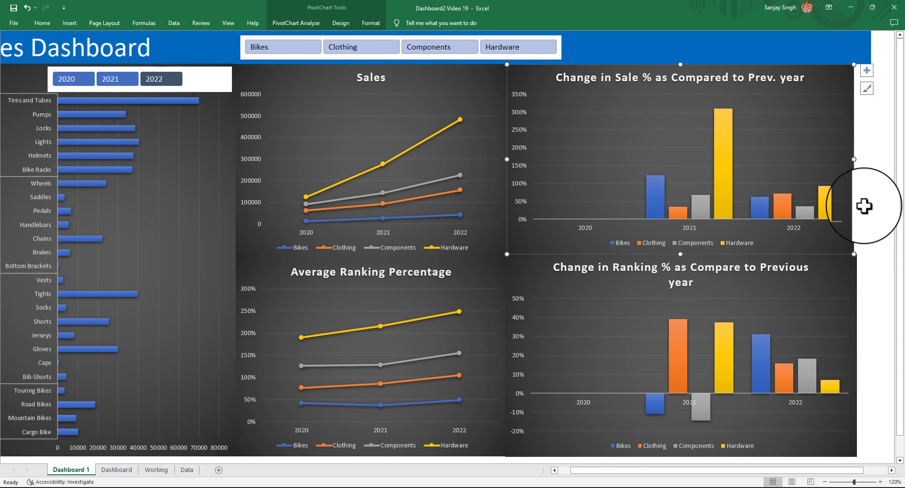
left_click_drag(854, 161, 856, 160)
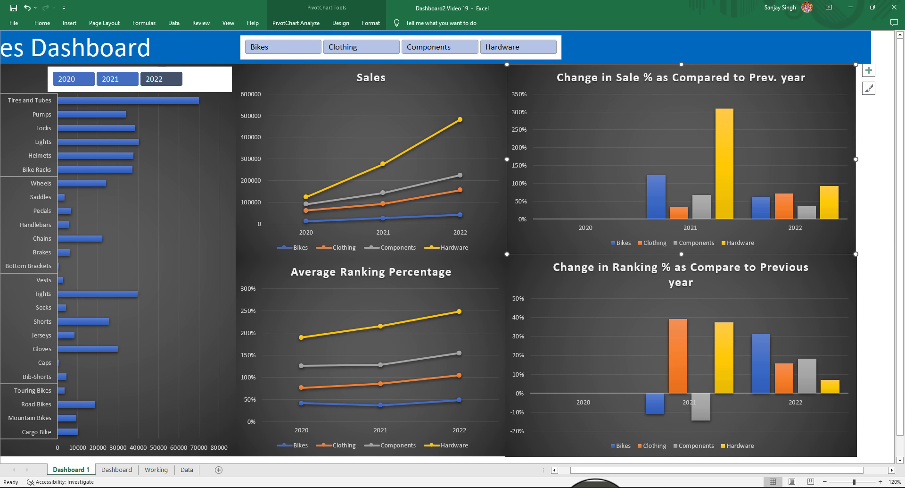
left_click(554, 470)
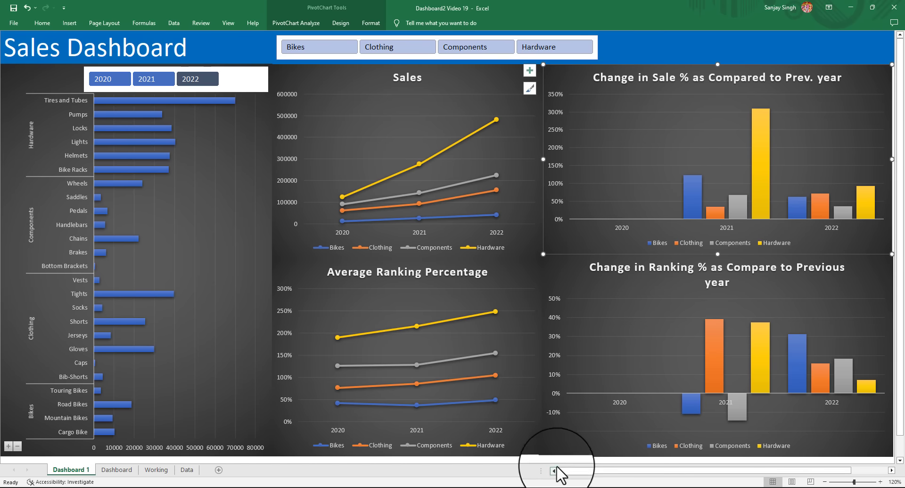
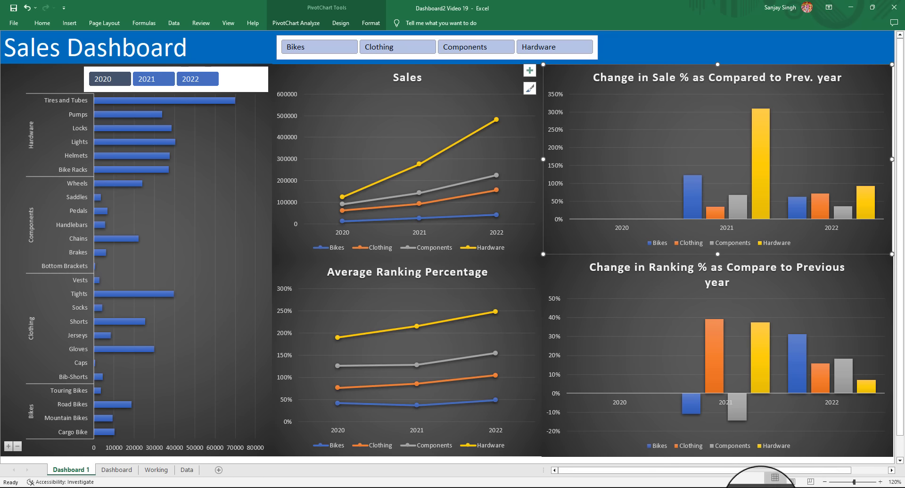
Connect the computer to the Bapu-Computers5G Wi-Fi network
left_click(831, 487)
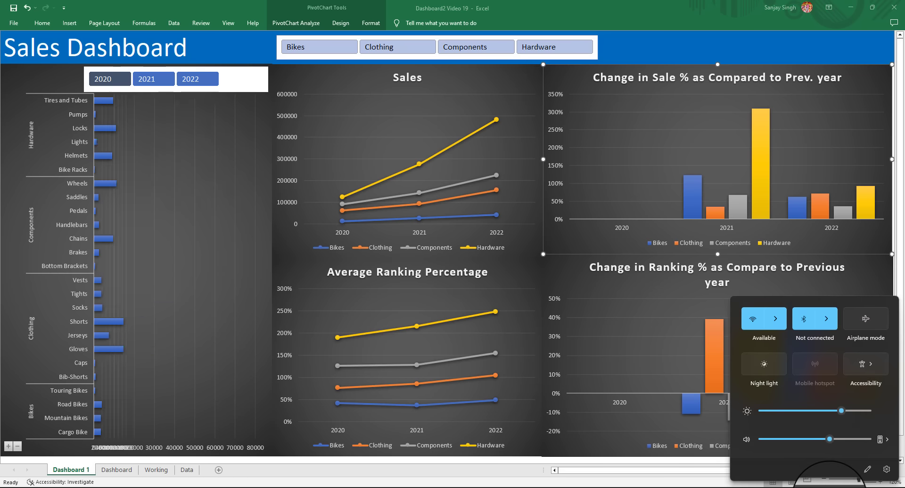
left_click(775, 320)
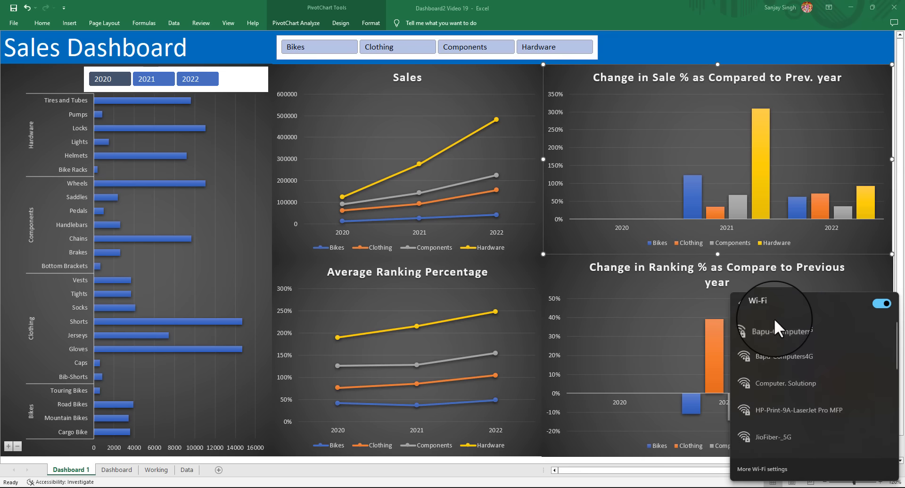
left_click(786, 328)
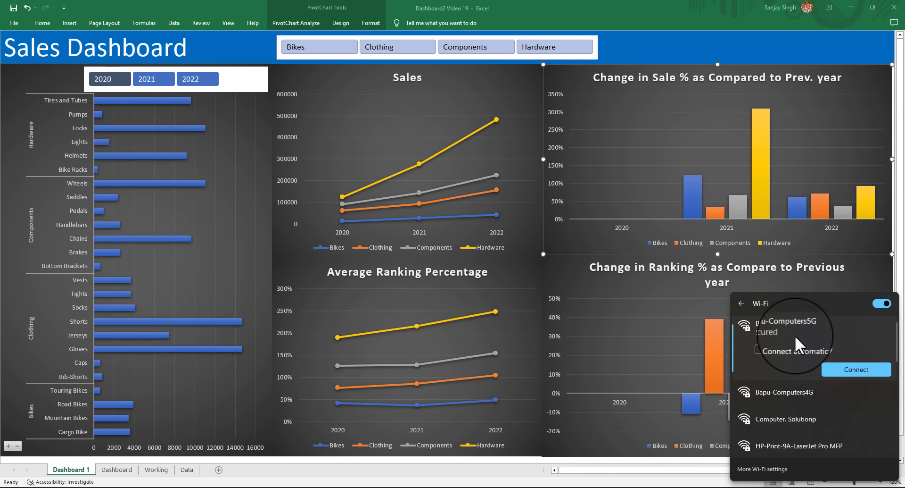
left_click(844, 369)
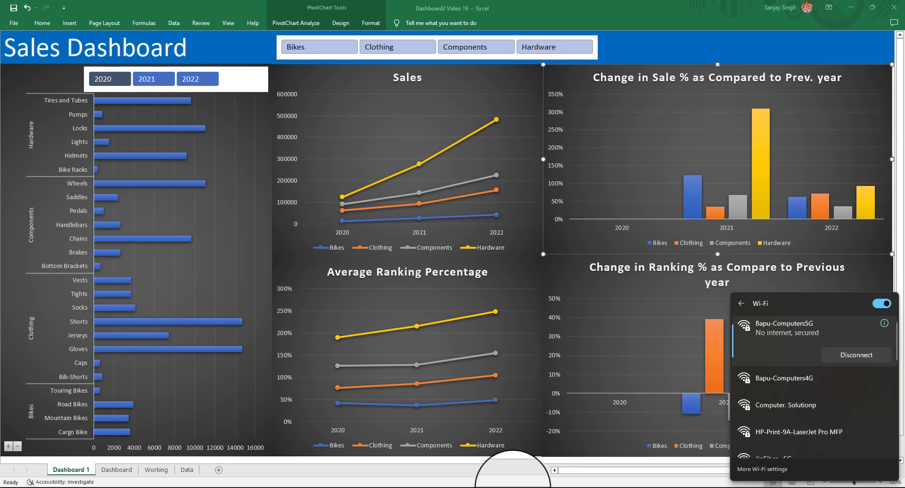
Switch to Chrome, search Google for "bapu institute of it & management aligarh uttar pradesh" and look over the results
left_click(553, 464)
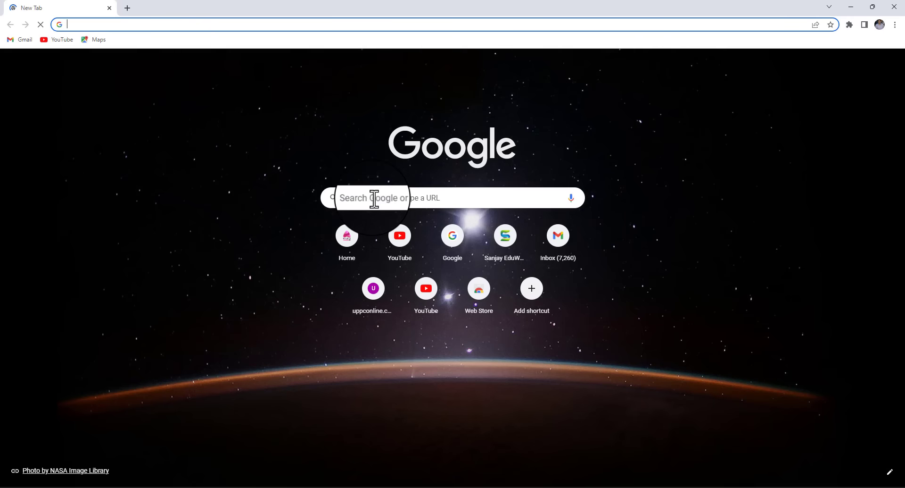
left_click(374, 198)
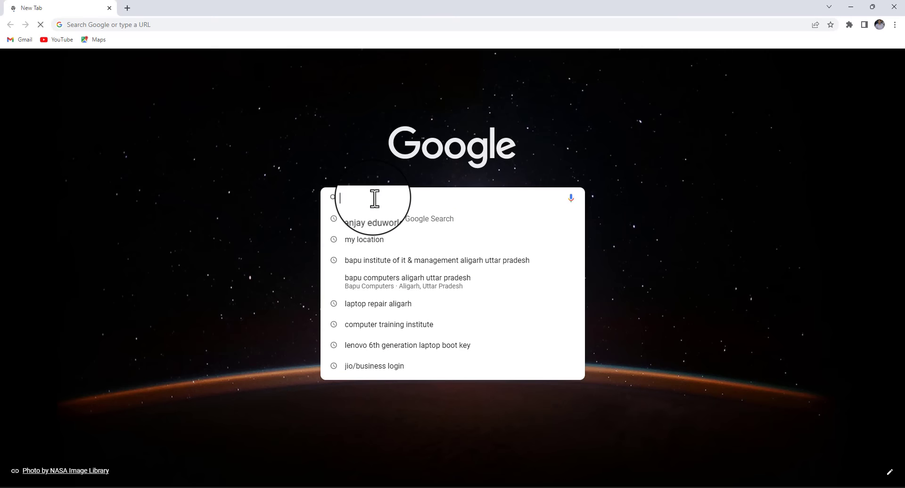
left_click(401, 263)
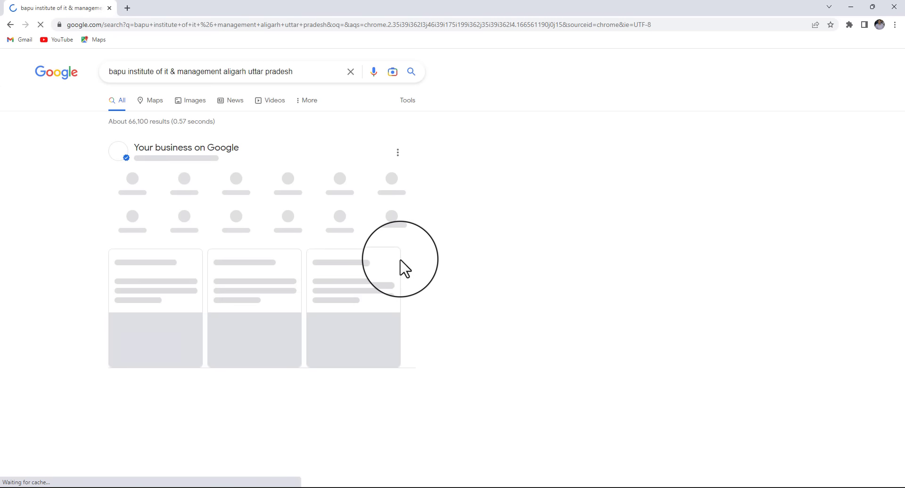
scroll(437, 248, "down", 3)
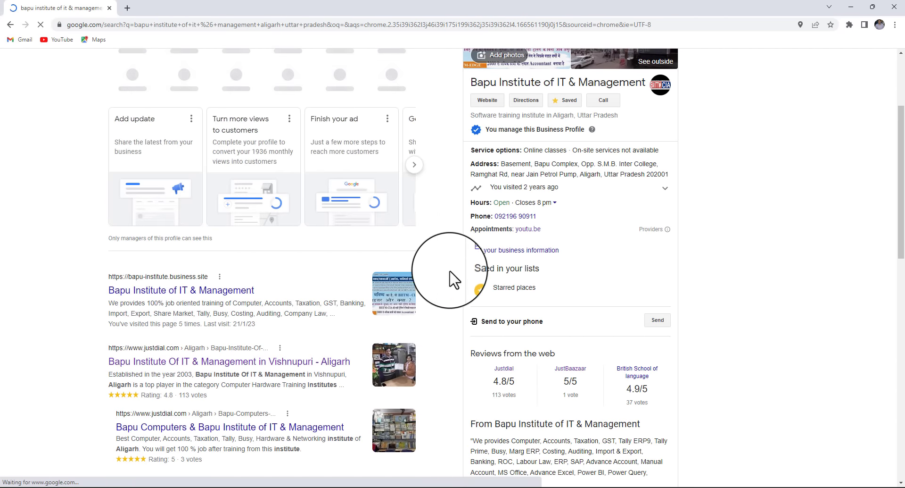
scroll(438, 285, "up", 3)
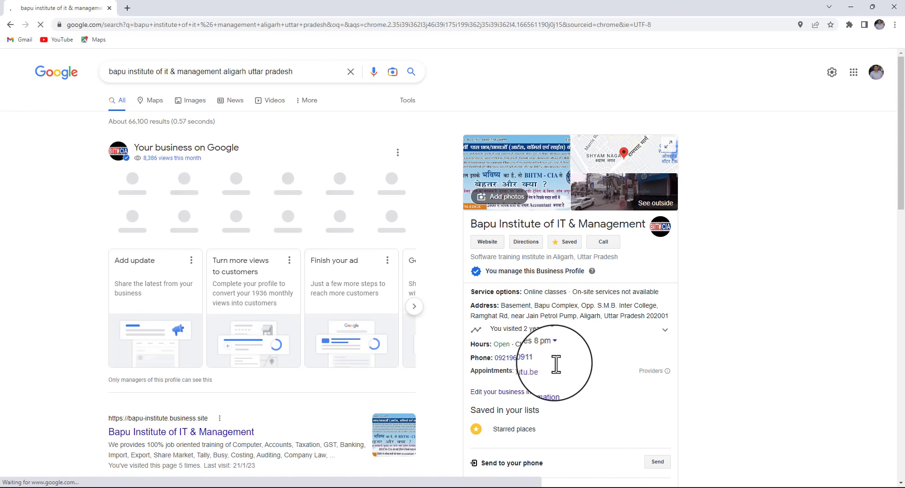
Search Google for "bapu computers aligarh uttar pradesh", dismiss the Wi-Fi Scanner prompt and review the business listing's details
left_click_drag(298, 76, 83, 78)
type("ba")
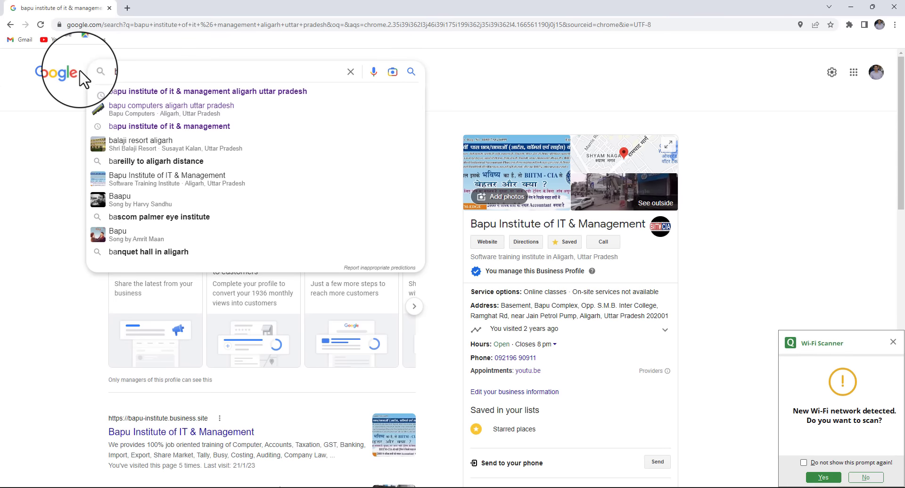
left_click(146, 111)
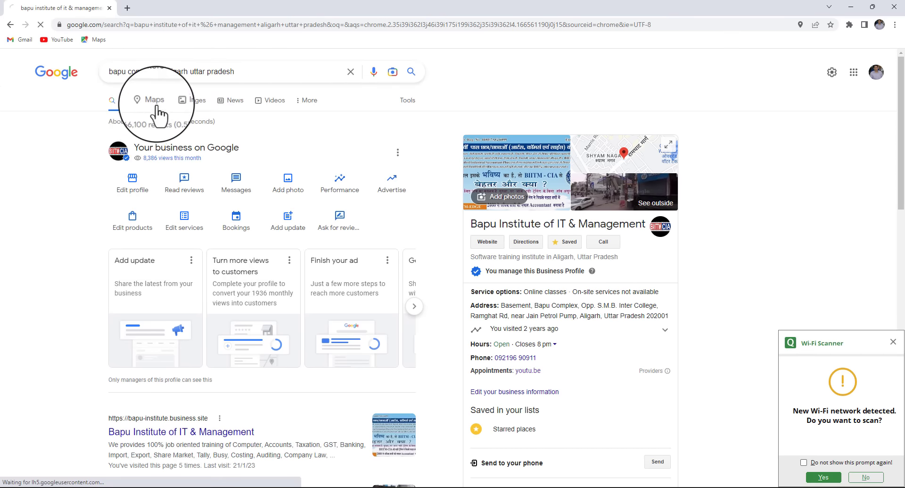
left_click(894, 342)
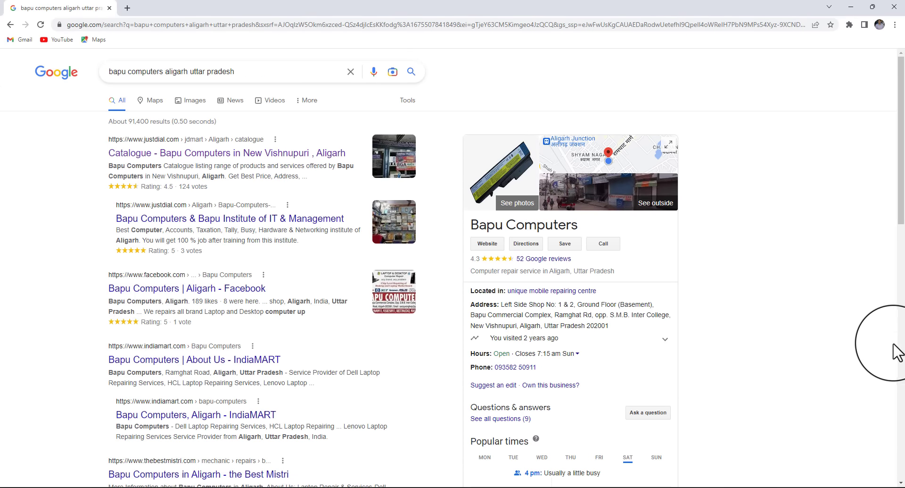
scroll(524, 312, "down", 1)
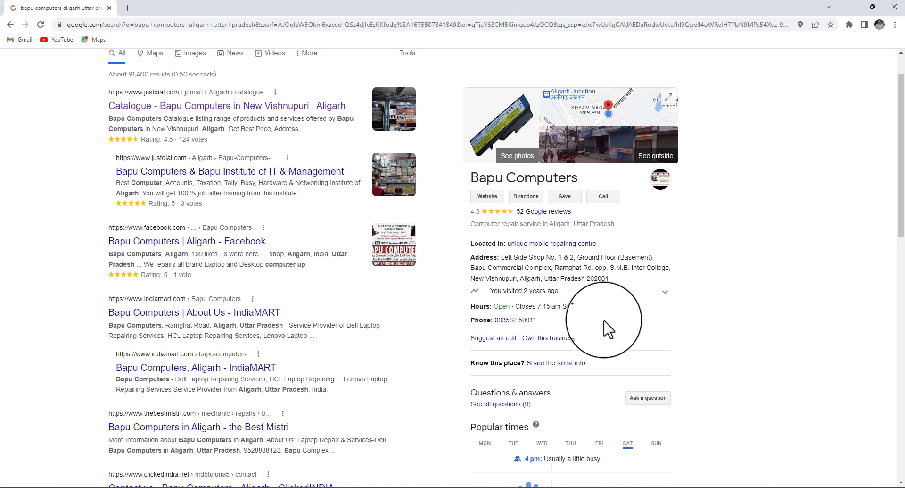
scroll(606, 320, "down", 3)
scroll(557, 250, "up", 3)
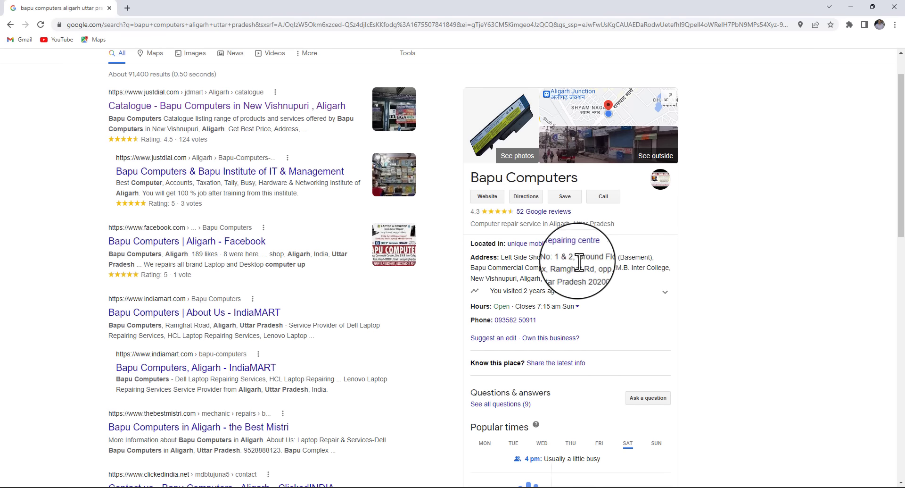
scroll(586, 283, "down", 3)
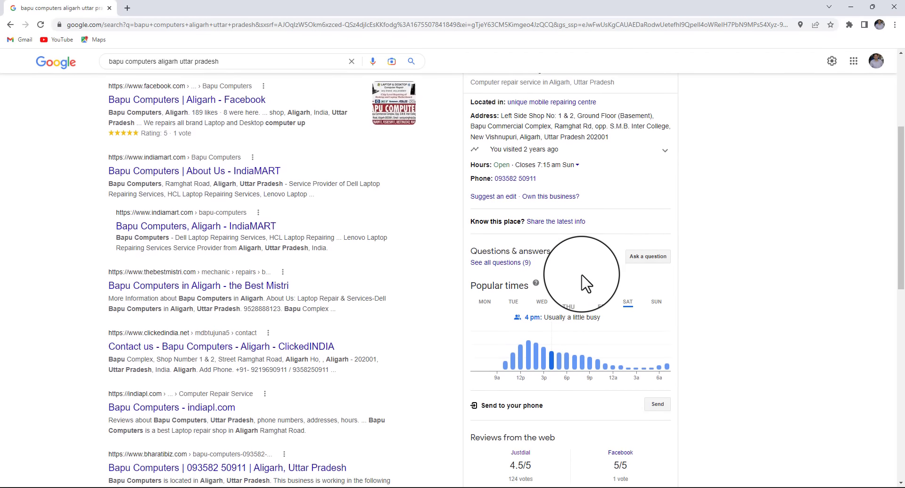
scroll(587, 283, "up", 3)
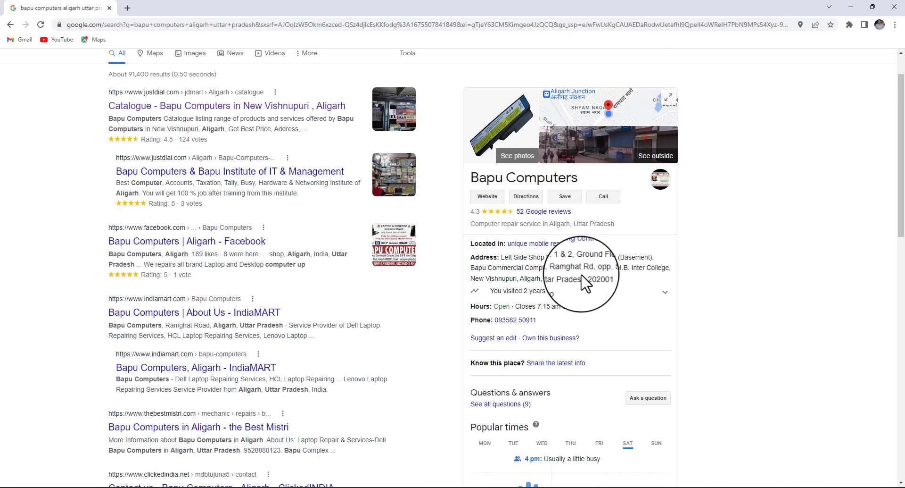
scroll(585, 283, "up", 1)
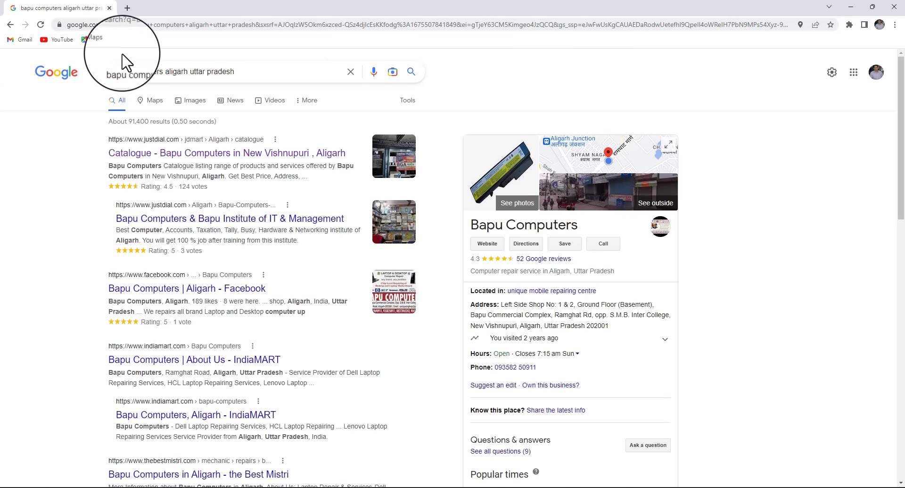
Search Google for "sanjay eduworld" in a new browser tab
left_click(127, 9)
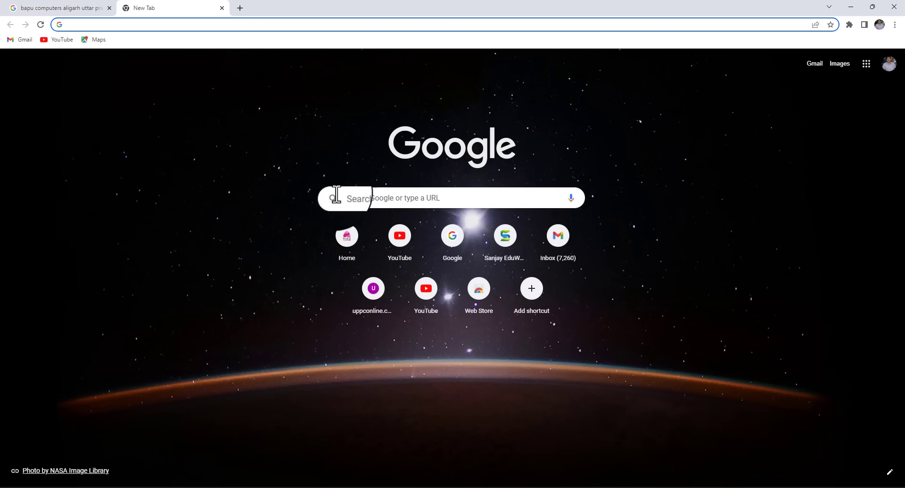
left_click(381, 198)
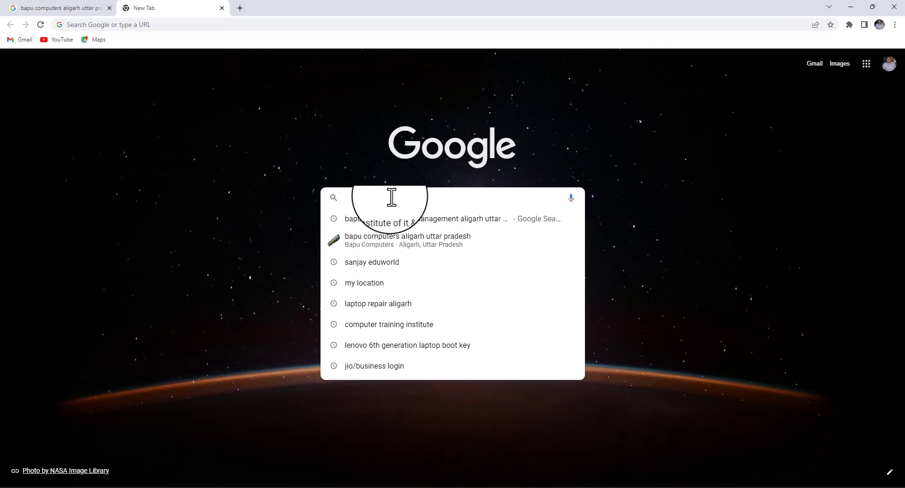
type("sa")
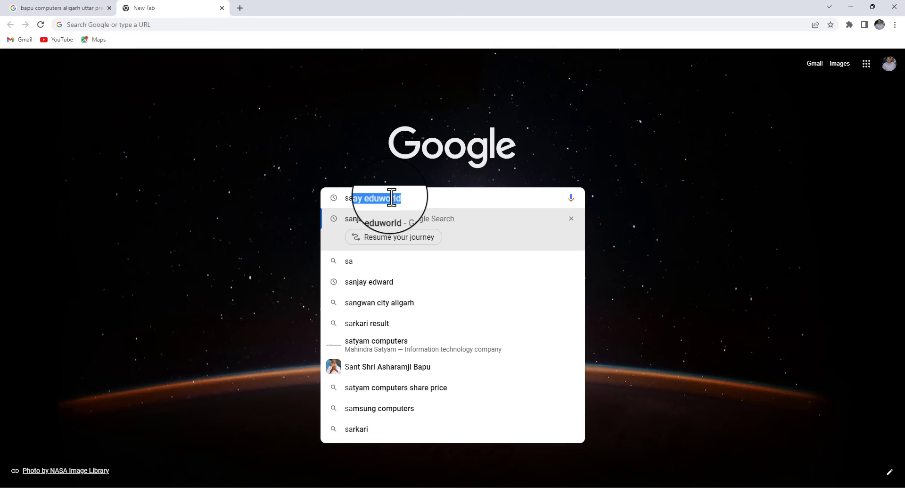
type("njay eduworld")
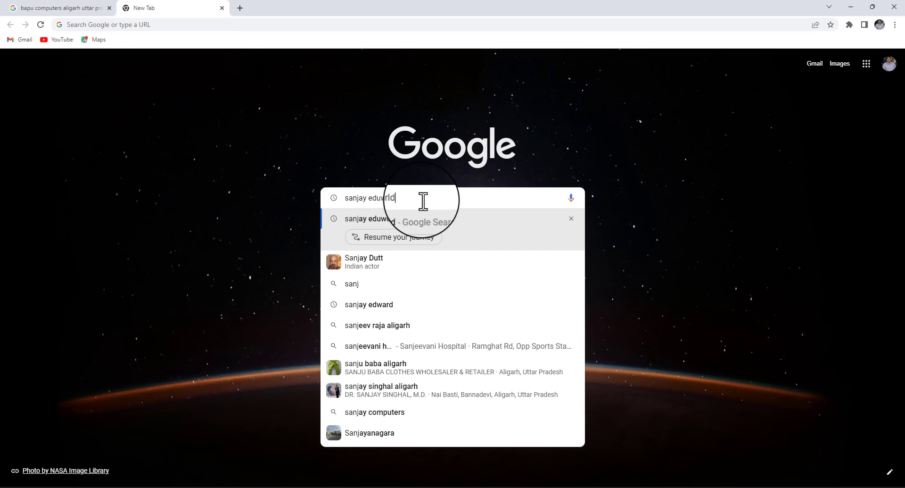
key("Return")
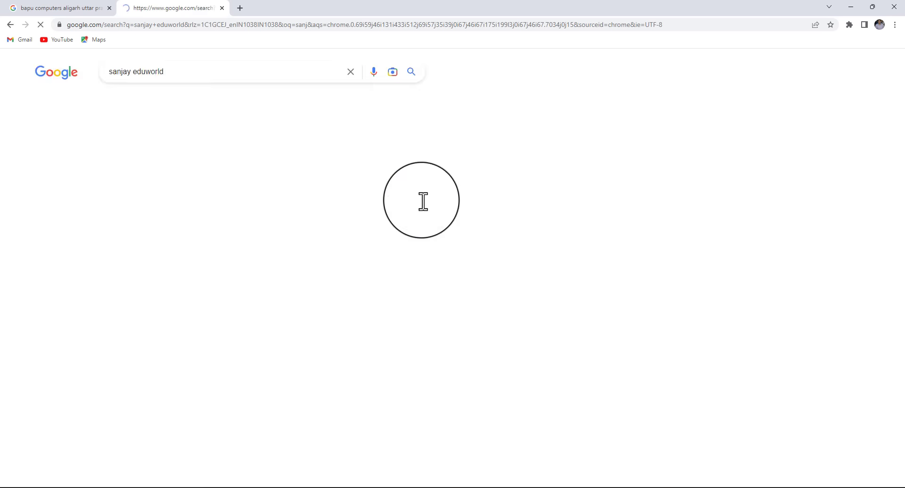
Look through the search results and open the Sanjay EduWorld – Passport to Future website
scroll(237, 278, "down", 4)
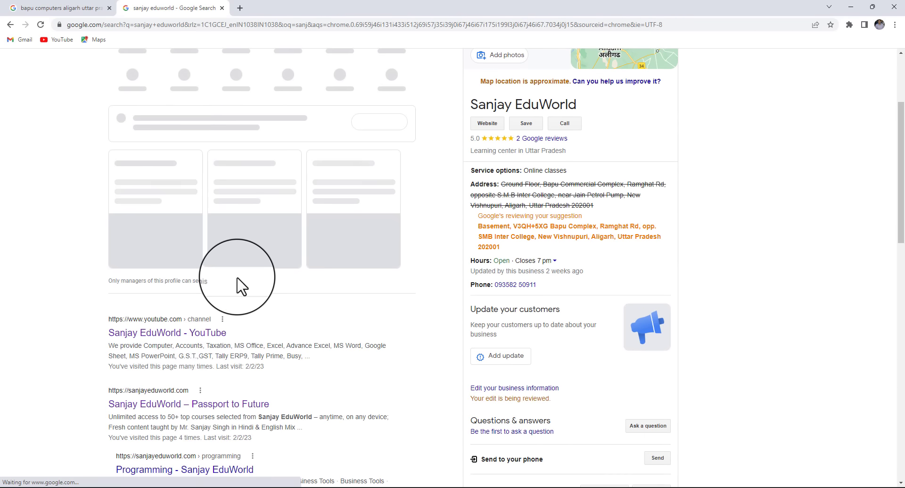
scroll(237, 277, "down", 7)
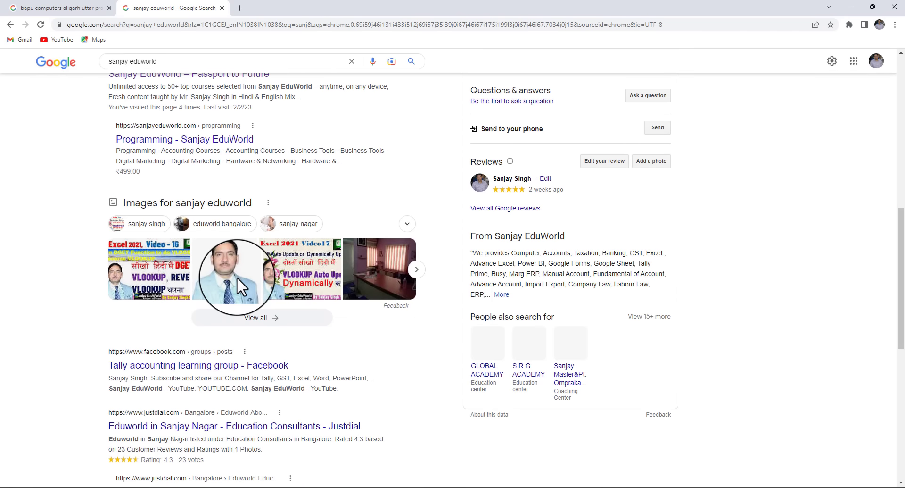
scroll(237, 276, "up", 2)
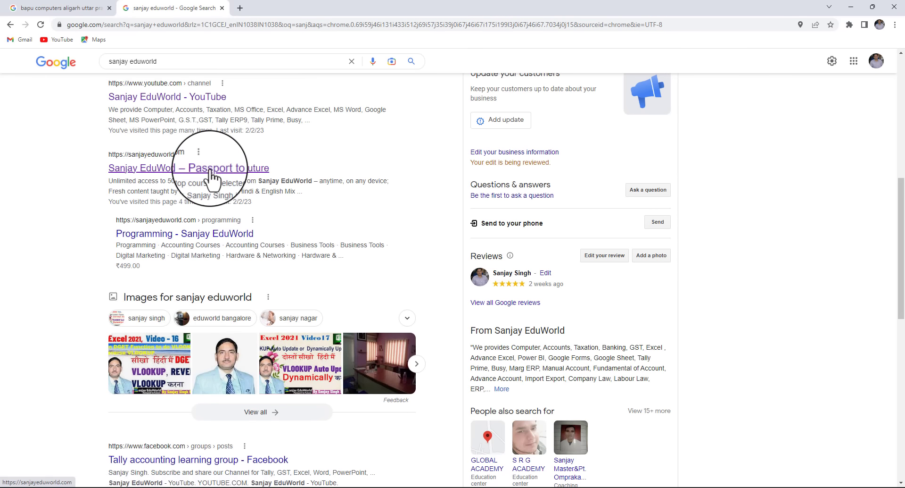
left_click(151, 166)
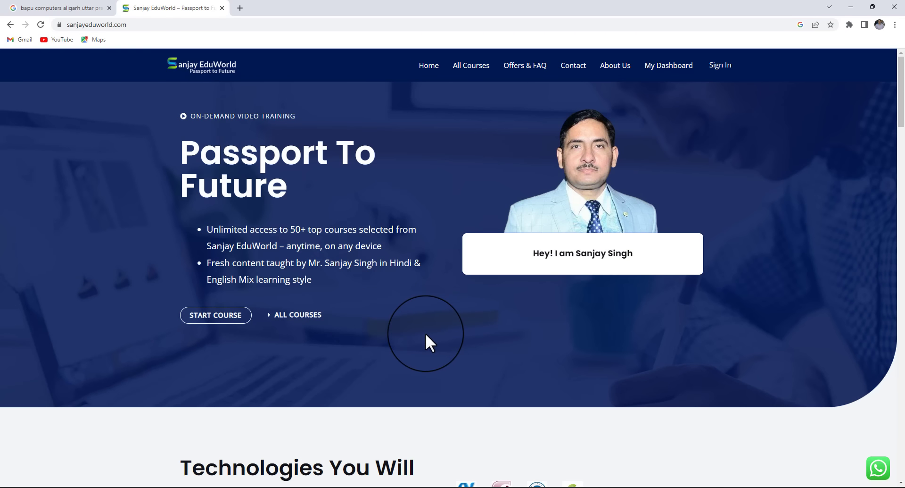
Look over the Sanjay EduWorld home page, covering its technologies, popular courses, top categories, course packs and Why Choose Us sections
scroll(425, 332, "down", 7)
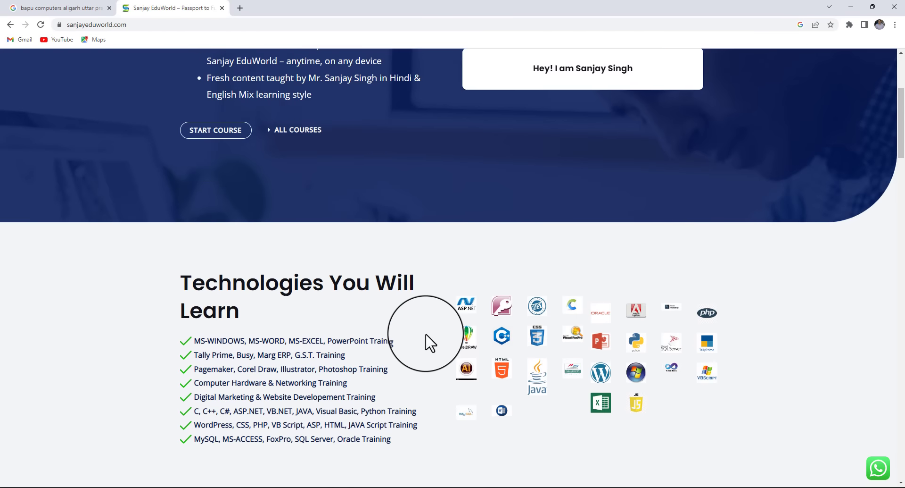
scroll(425, 332, "down", 7)
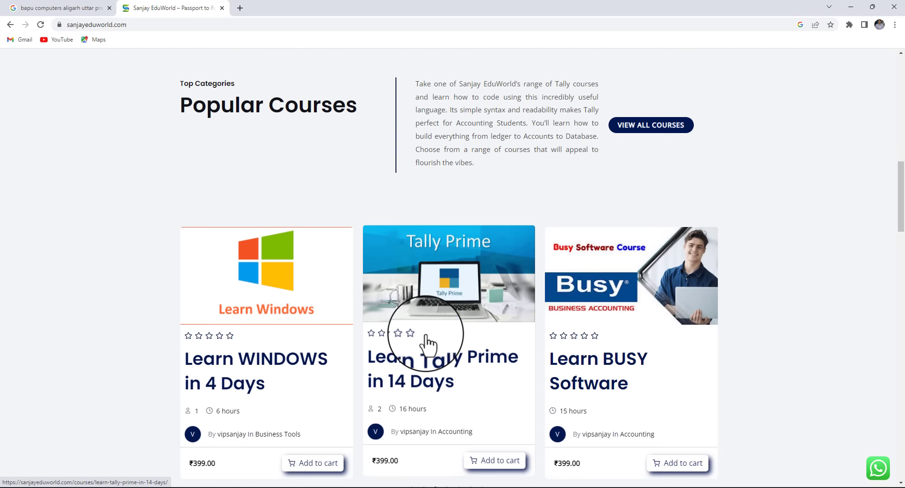
scroll(426, 339, "down", 2)
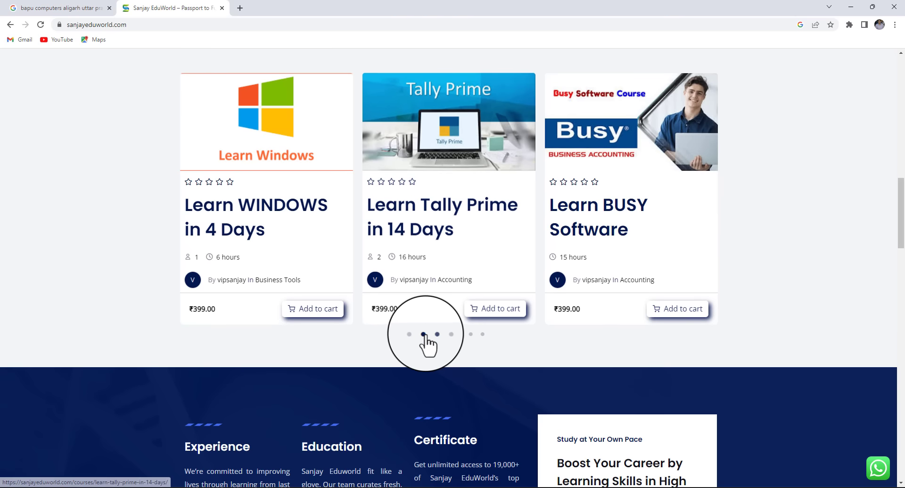
scroll(426, 340, "down", 2)
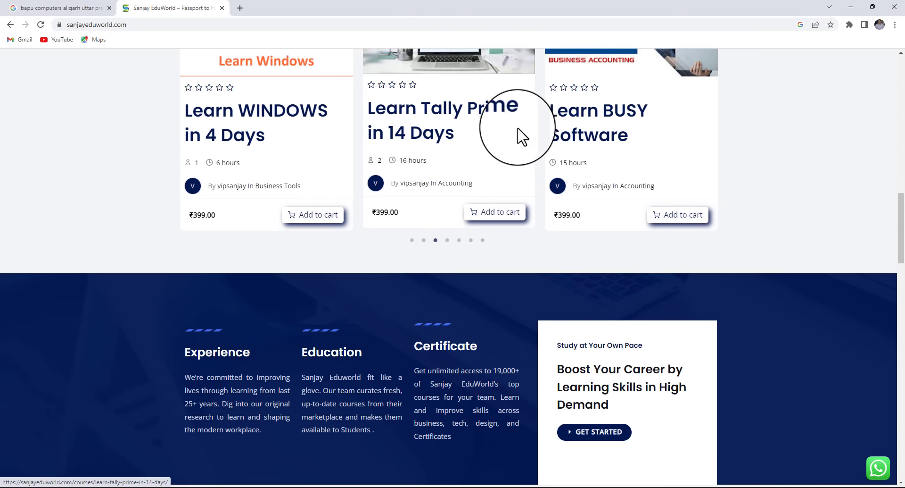
scroll(427, 257, "up", 2)
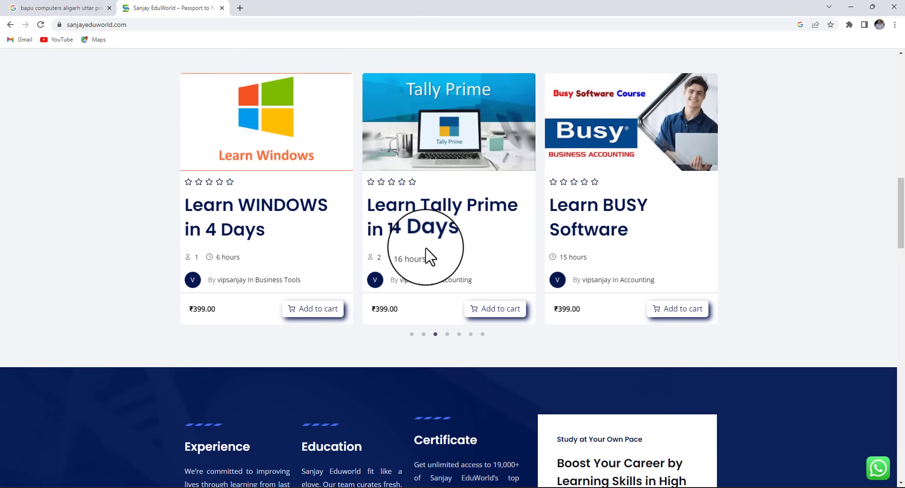
scroll(413, 252, "down", 5)
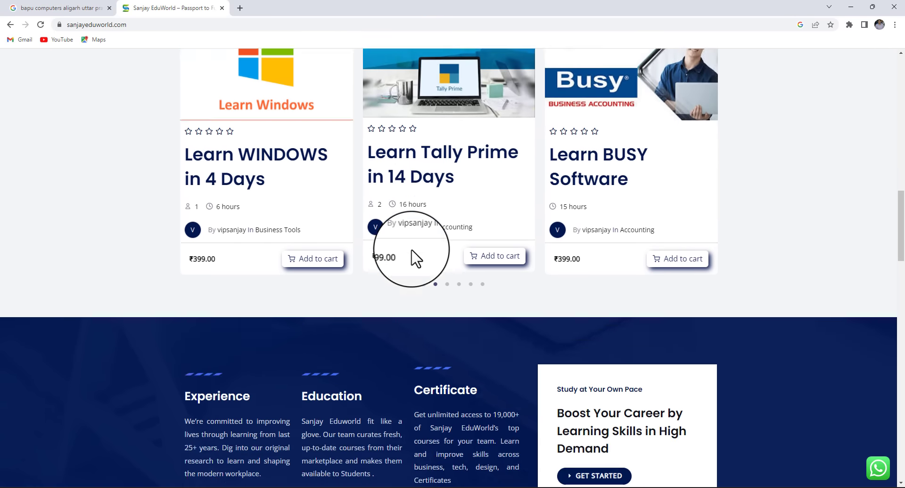
scroll(412, 250, "down", 10)
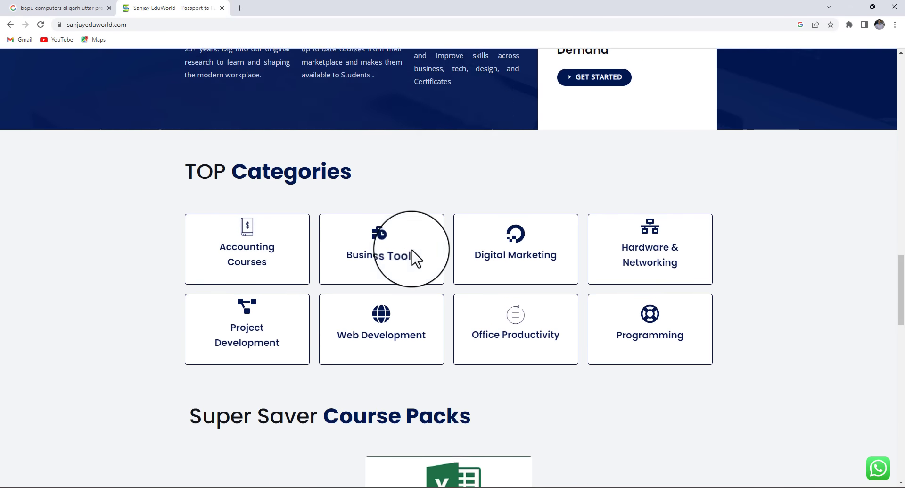
scroll(412, 257, "down", 7)
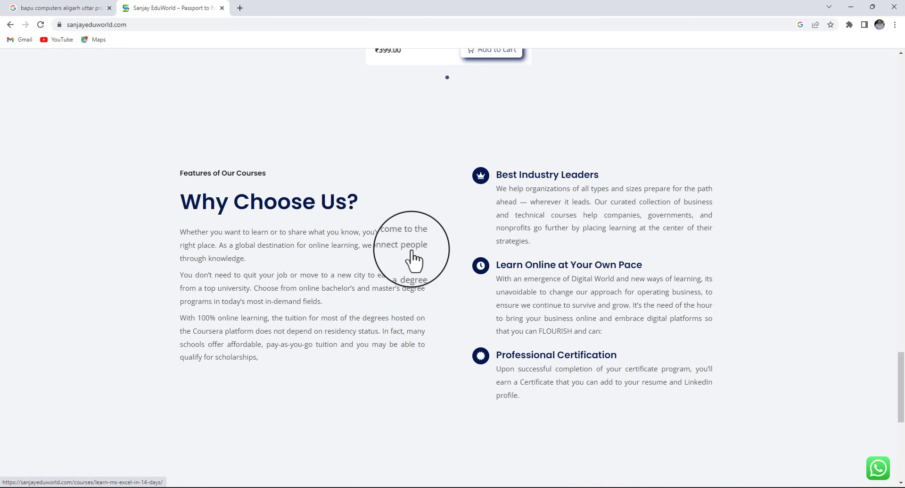
scroll(412, 257, "up", 6)
scroll(413, 257, "up", 2)
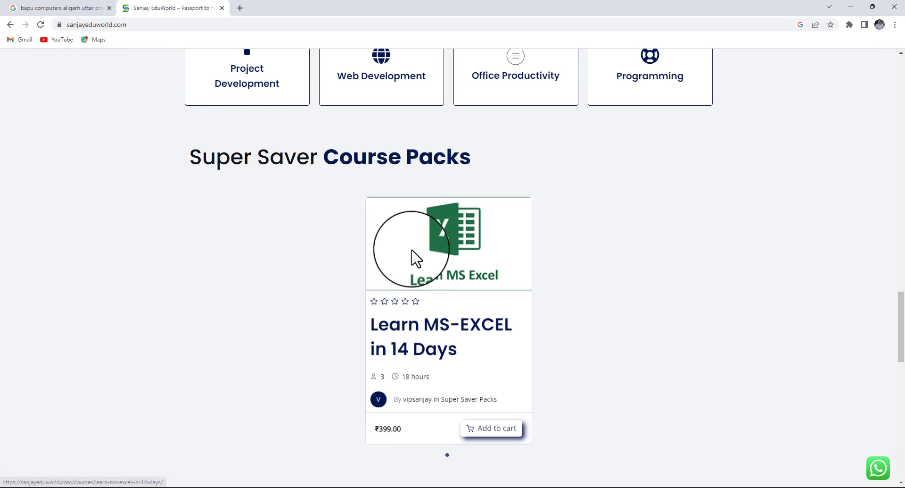
scroll(411, 258, "up", 15)
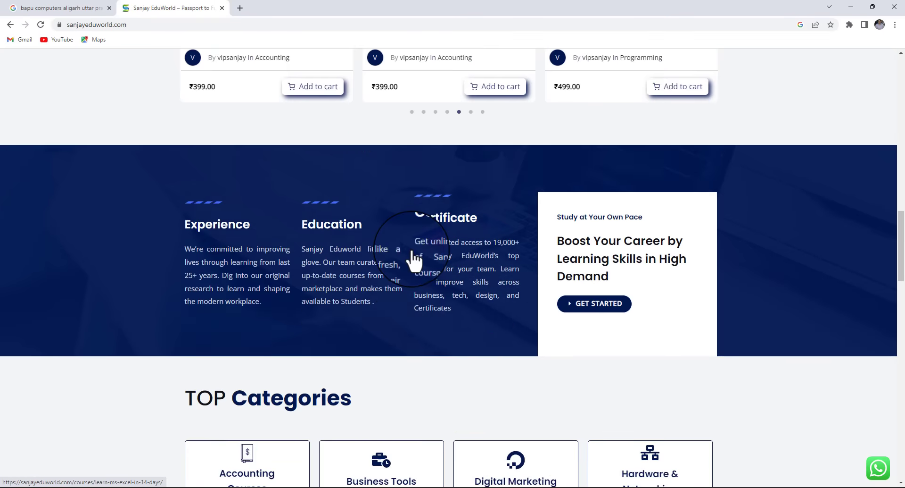
scroll(412, 257, "up", 9)
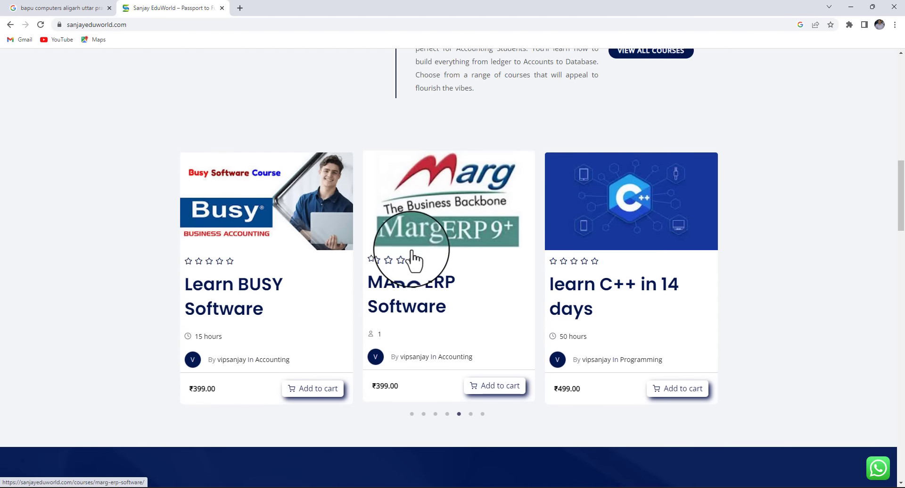
scroll(412, 257, "up", 6)
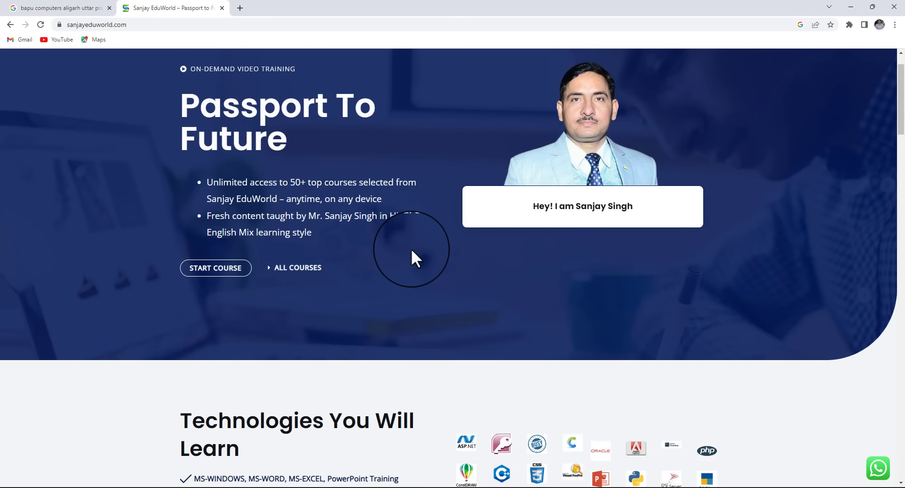
Review the home page's Technologies You Will Learn list, popular course carousel, TOP Categories and Super Saver Course Packs once more
scroll(368, 373, "down", 12)
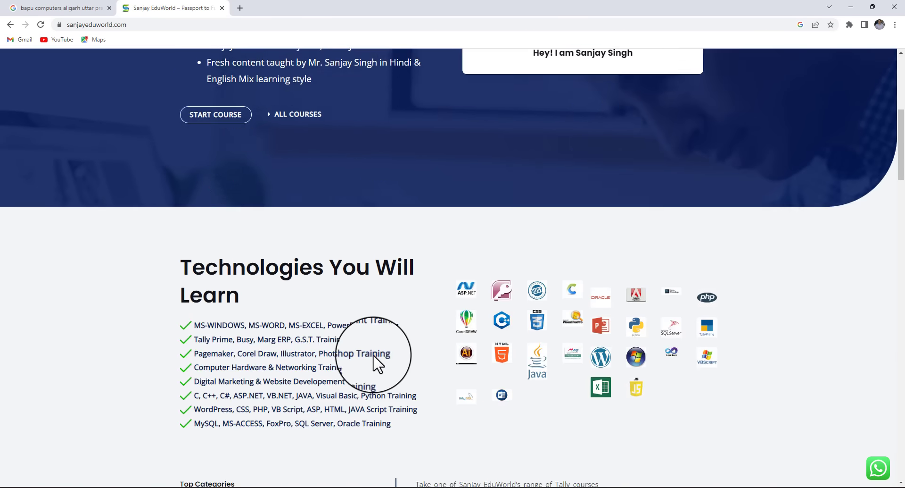
scroll(374, 355, "down", 3)
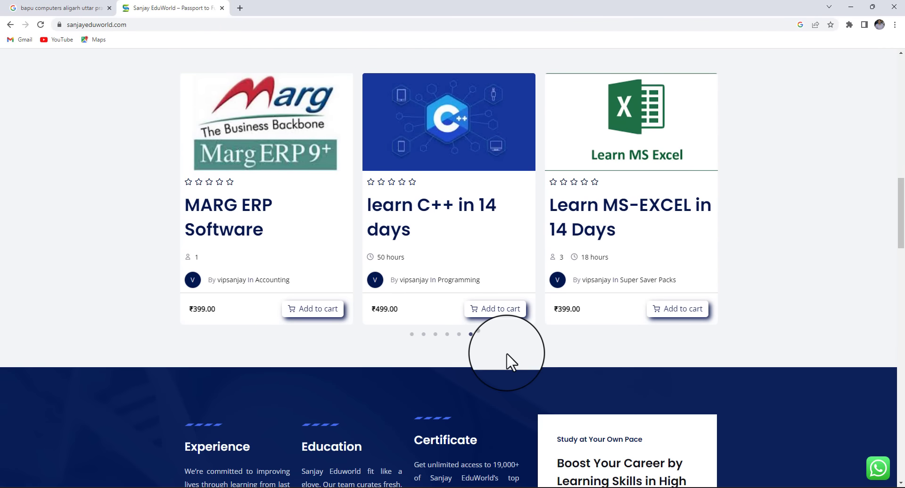
scroll(427, 358, "down", 4)
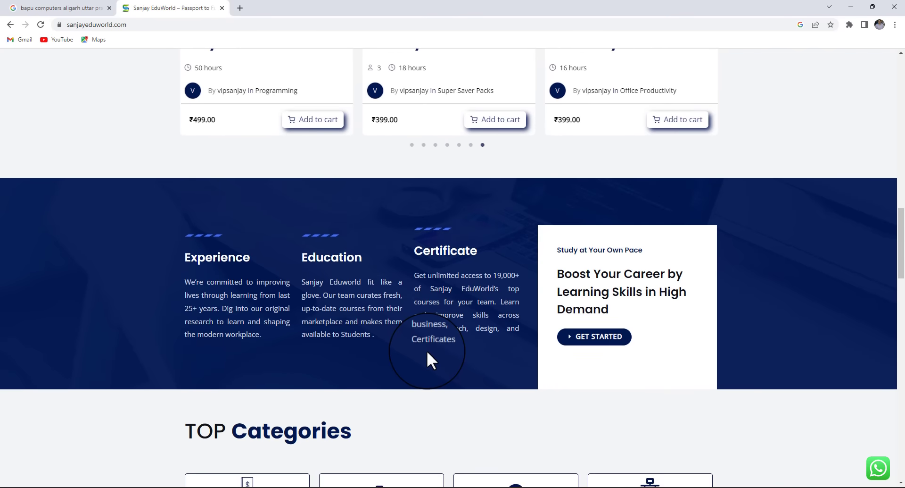
scroll(428, 356, "down", 4)
scroll(428, 356, "down", 4)
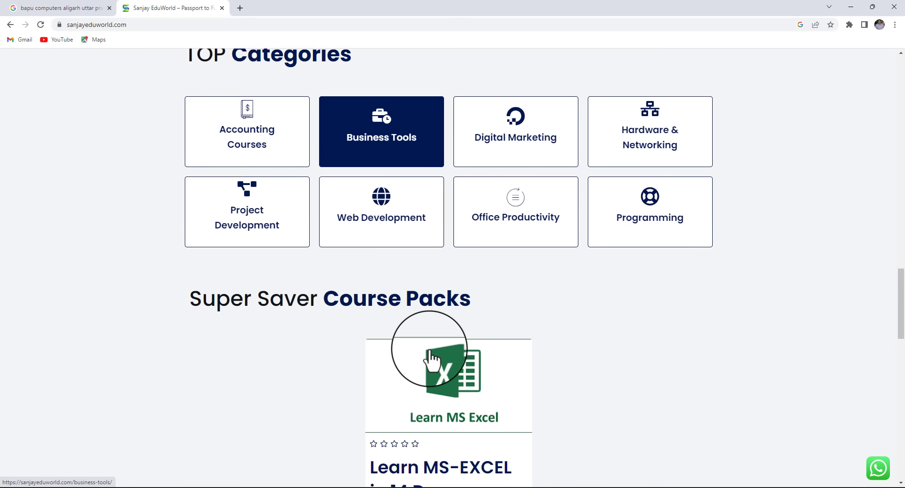
scroll(431, 358, "down", 8)
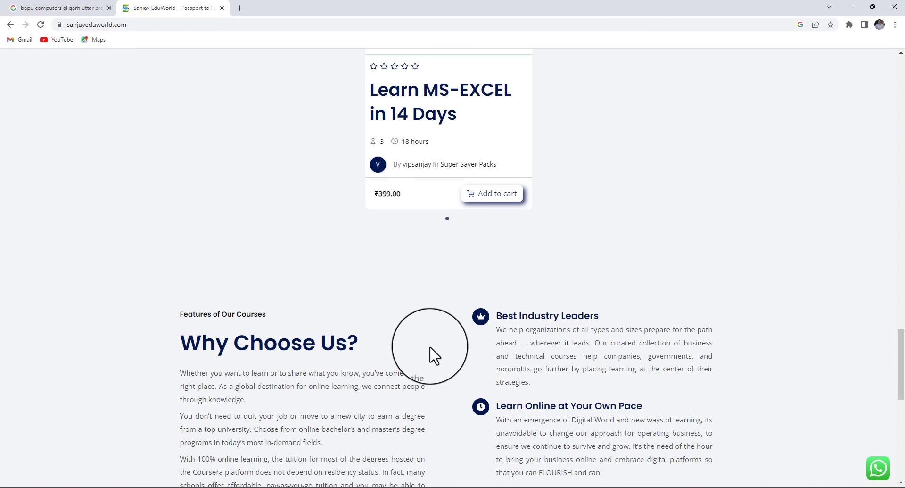
scroll(434, 349, "up", 20)
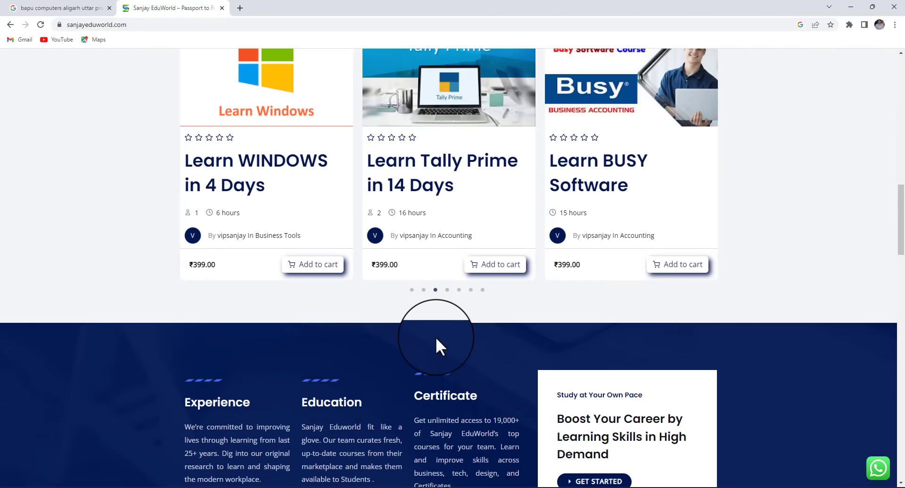
scroll(436, 336, "up", 10)
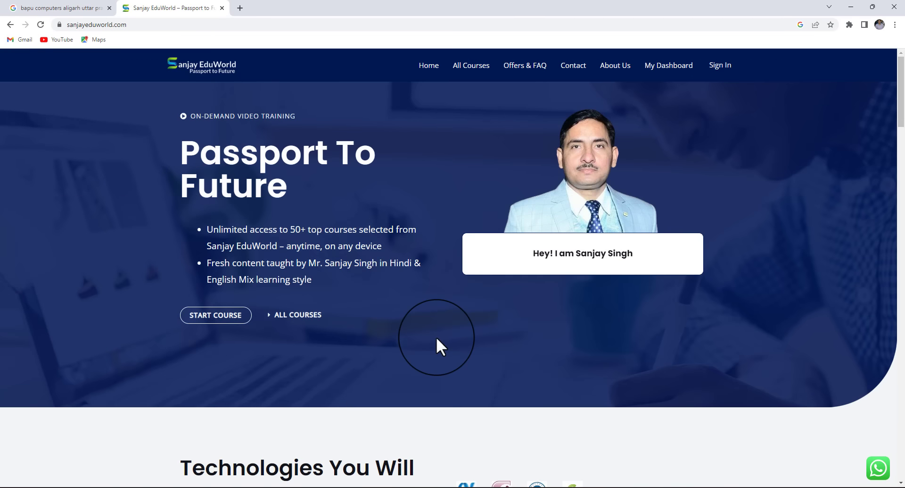